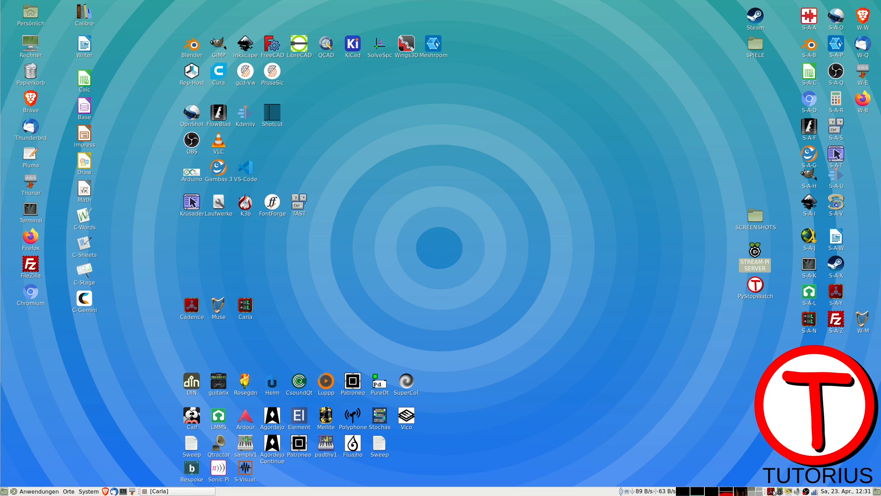
- Open Cadence to check the JACK server status, and close it again
click(773, 491)
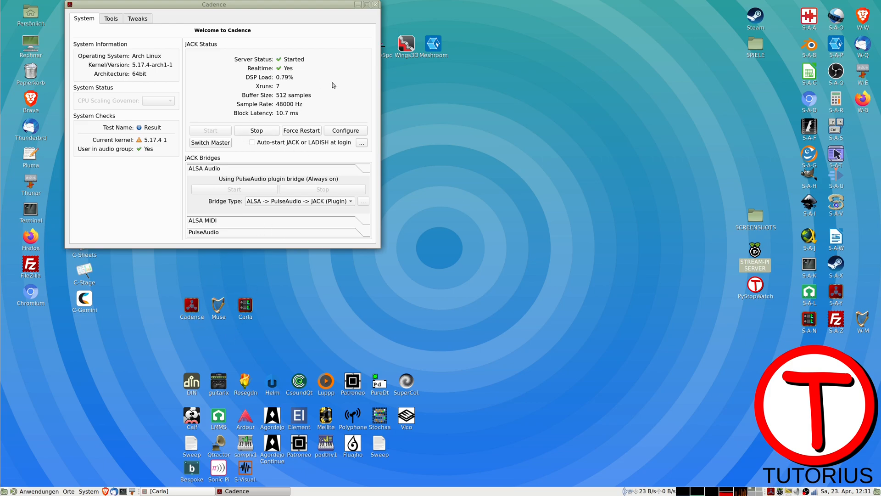
click(375, 5)
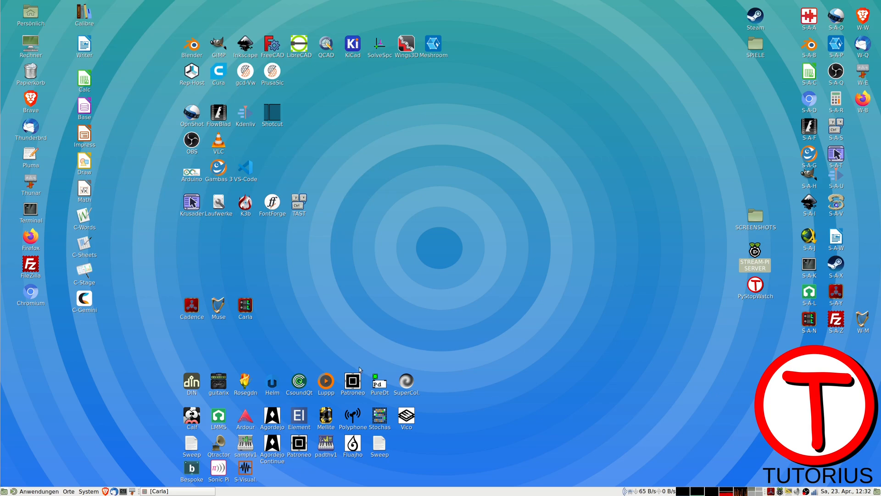
- Switch to Carla's patchbay, check the audio mixer in OBS on the other workspace, and return to Carla
click(180, 491)
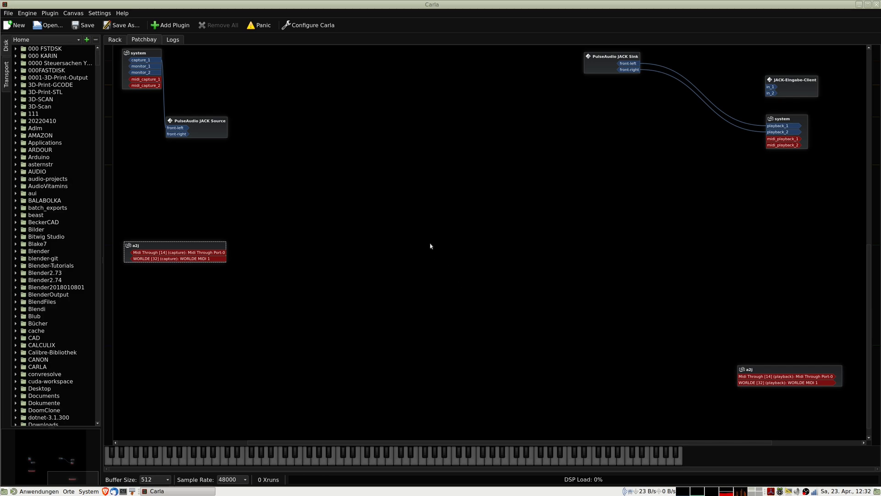
key(ctrl+alt+Right)
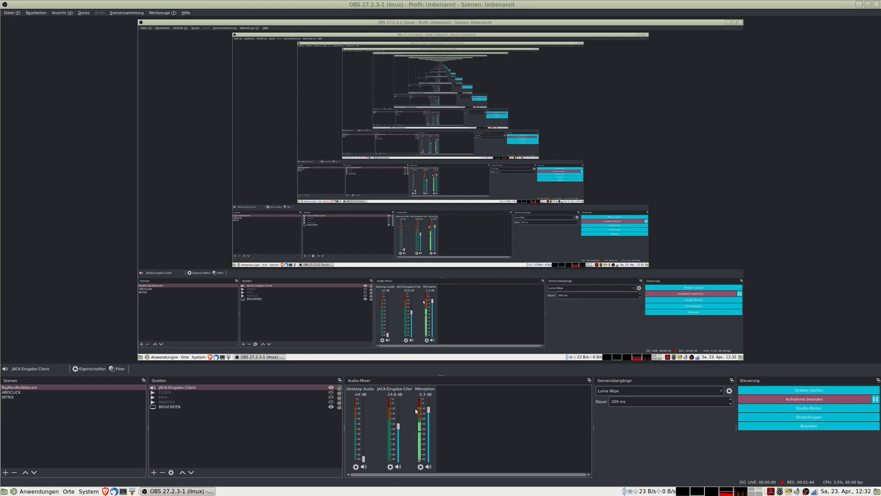
key(ctrl+alt+Right)
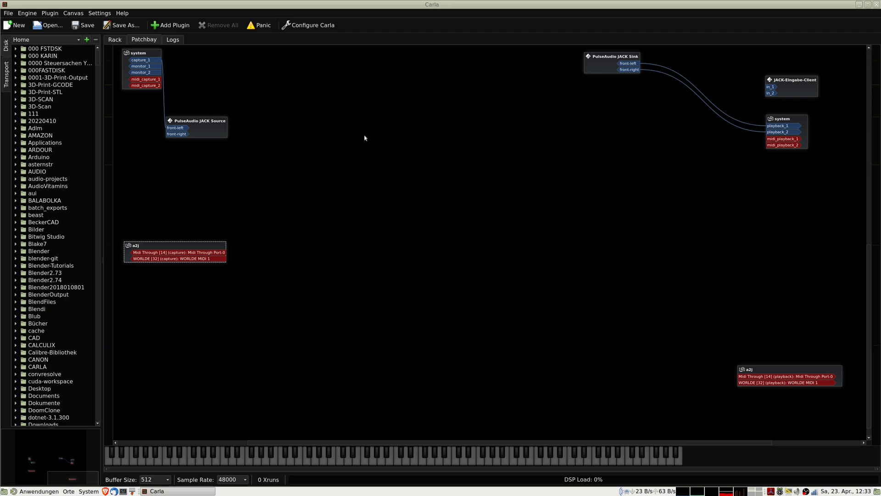
- Limit the plugin list to the Instruments type, add Cardinal Synth, and place it level with the PulseAudio JACK Source box
right_click(320, 136)
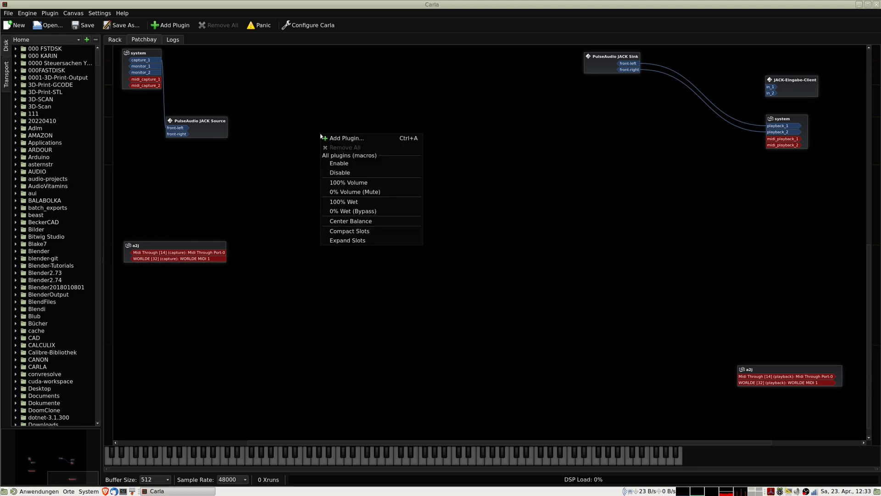
click(344, 139)
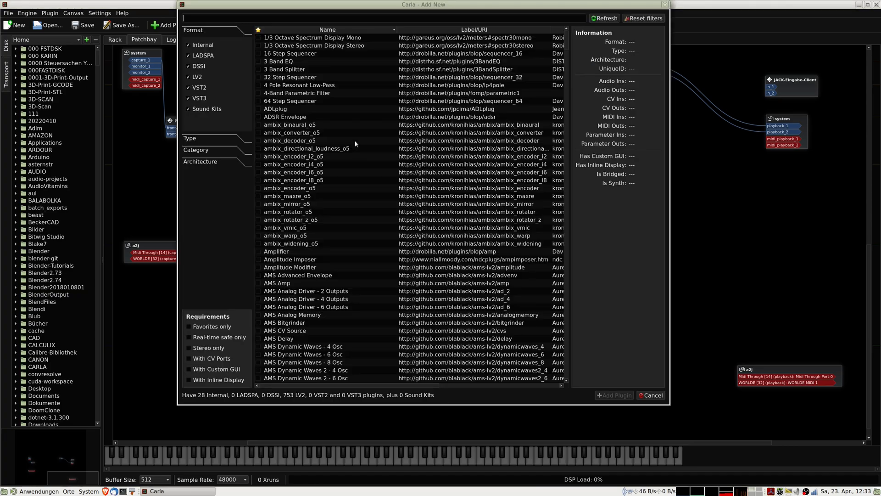
click(199, 151)
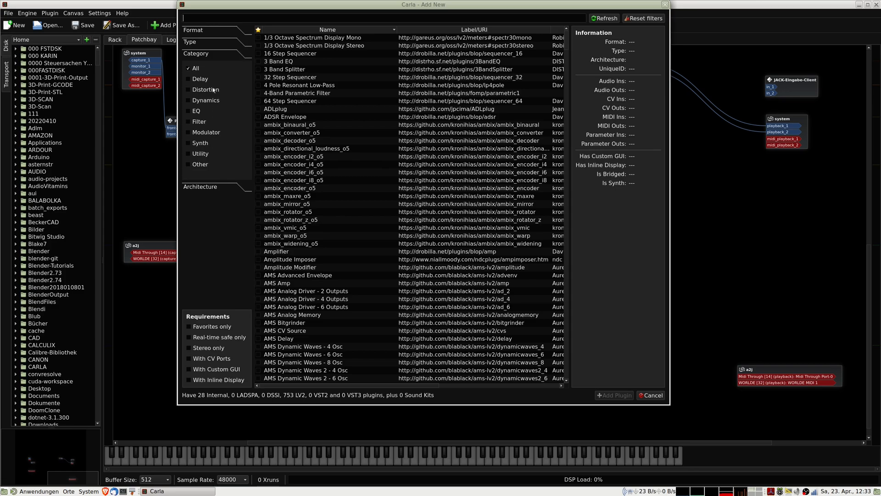
click(197, 42)
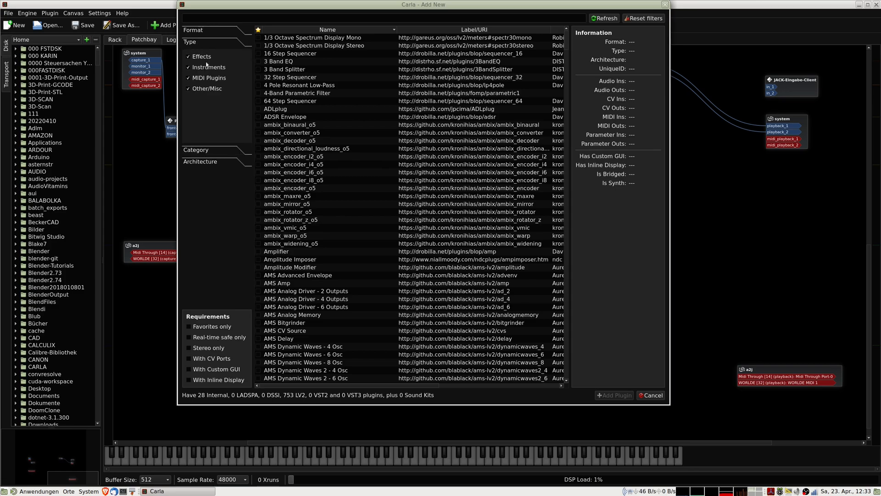
click(194, 57)
click(189, 79)
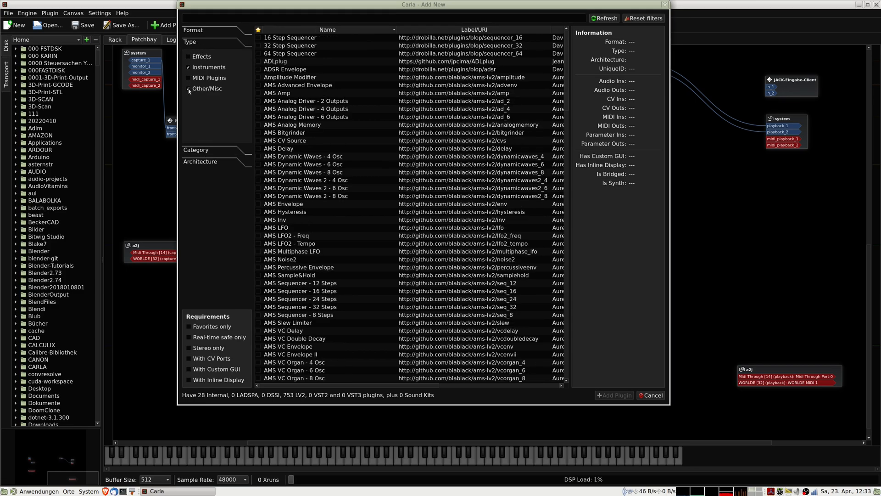
click(189, 89)
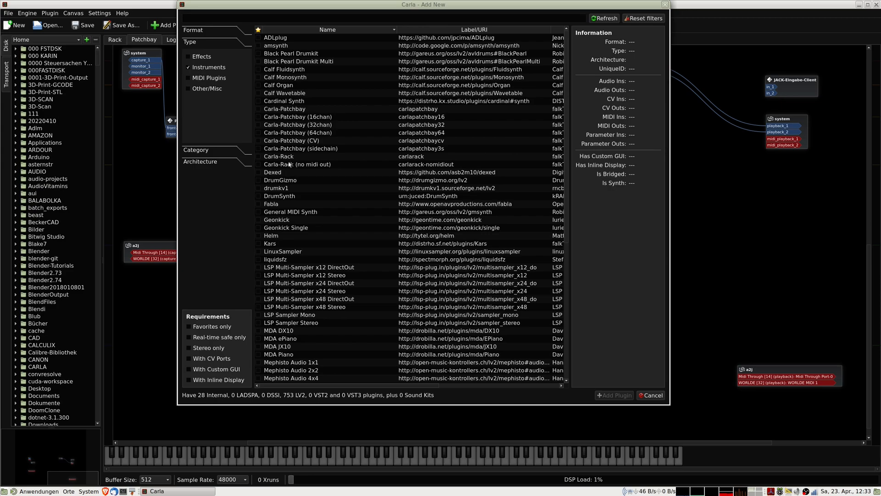
double_click(293, 103)
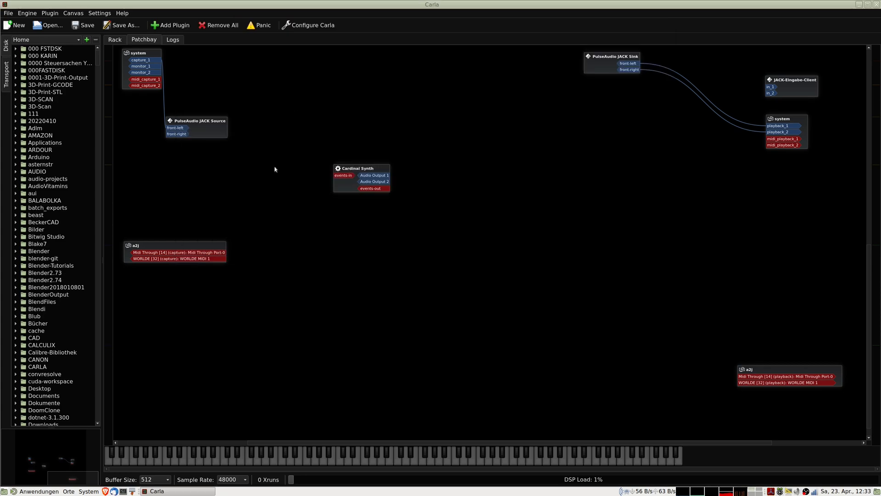
drag(364, 173, 382, 128)
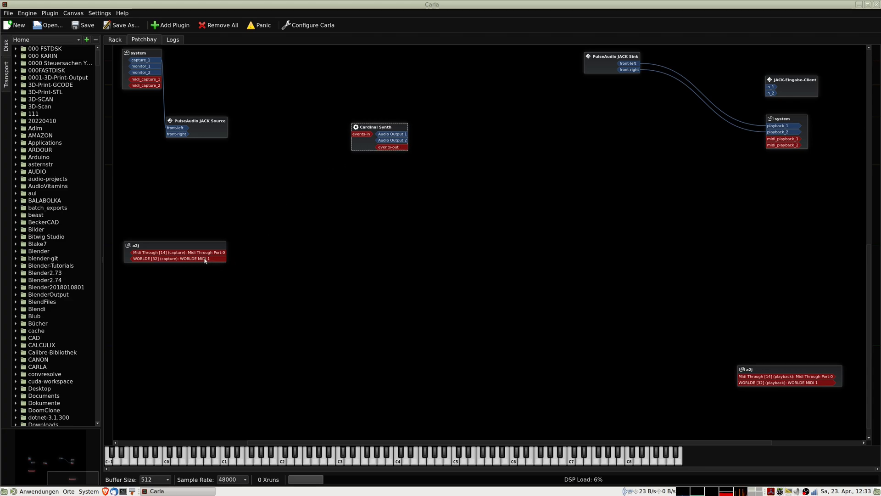
- Connect the WORLDE MIDI 1 capture to Cardinal Synth's events-in, and both audio outputs to system playback_1/2 and JACK-Eingabe-Client in_1/2
drag(211, 259, 352, 135)
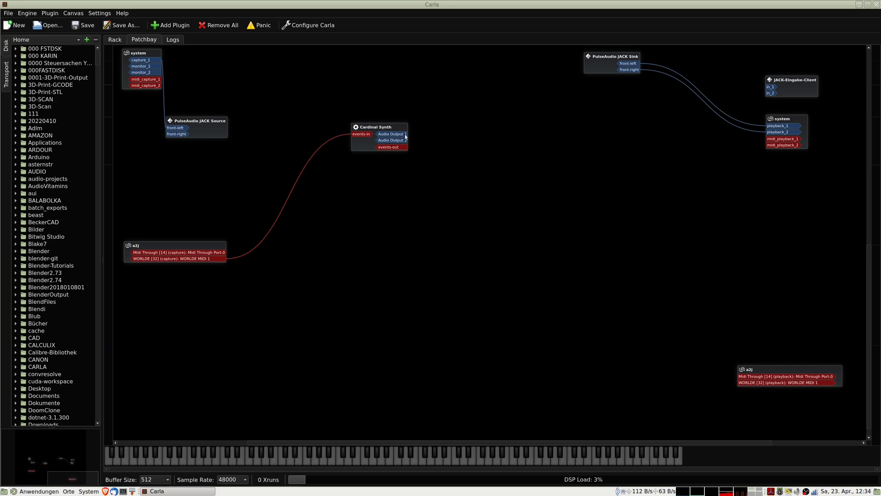
drag(405, 136, 760, 125)
drag(406, 140, 780, 132)
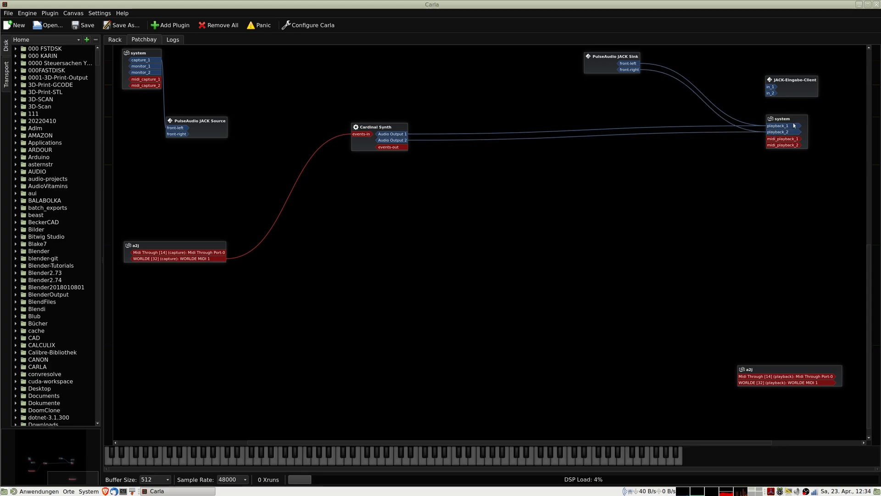
drag(461, 136, 771, 87)
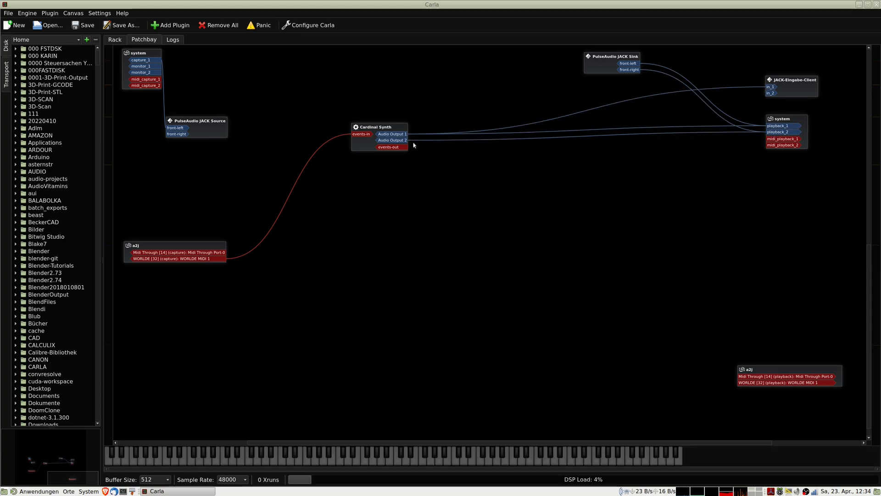
drag(407, 140, 770, 93)
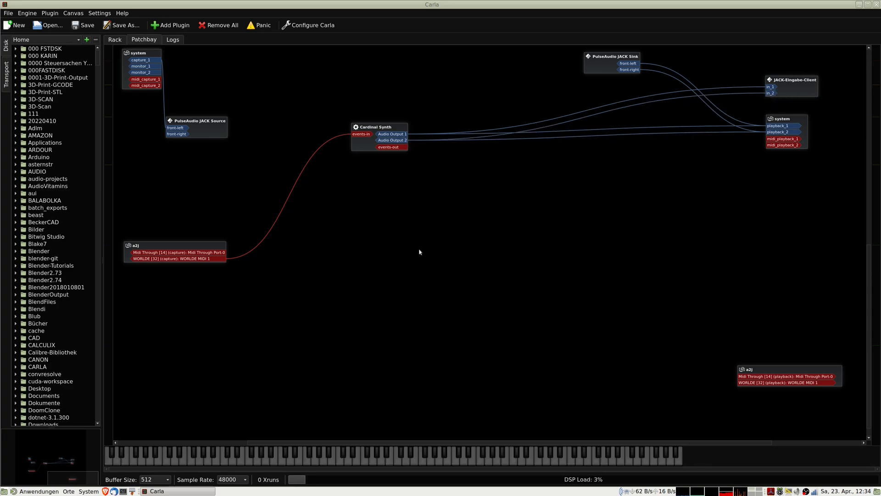
- Open the Cardinal Synth interface and enlarge its window to fill the screen
double_click(381, 128)
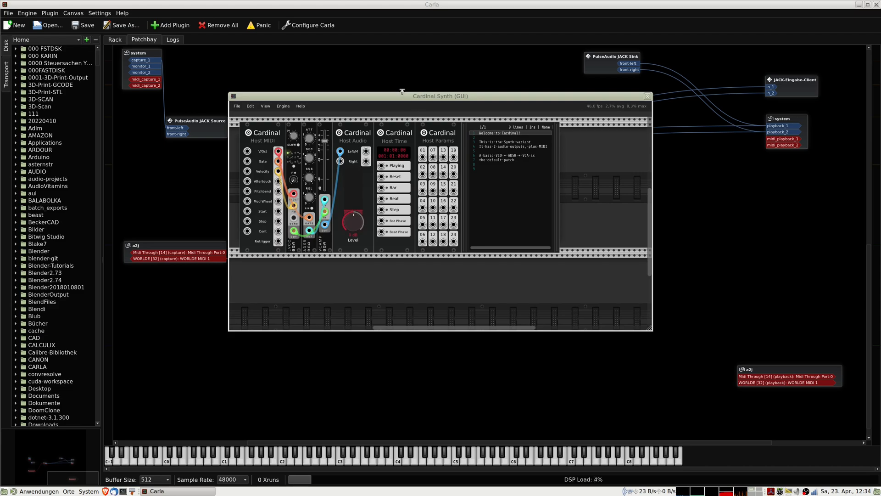
drag(404, 93, 403, 1)
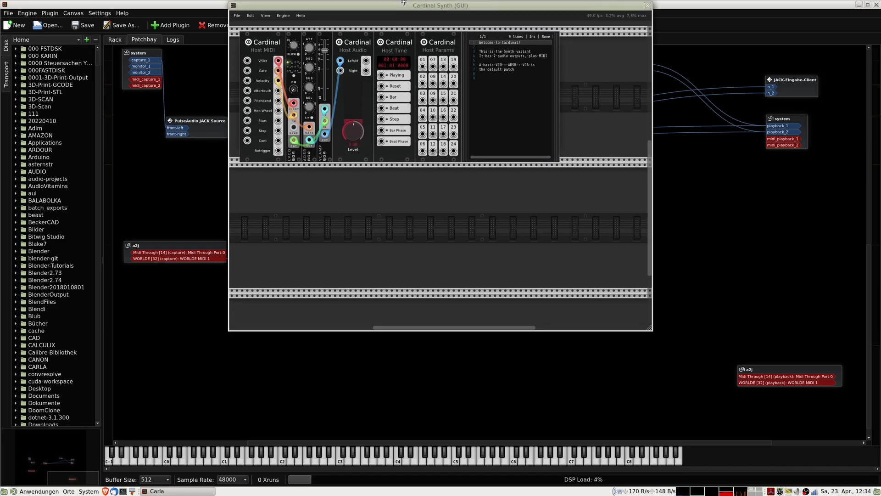
drag(231, 86, 5, 106)
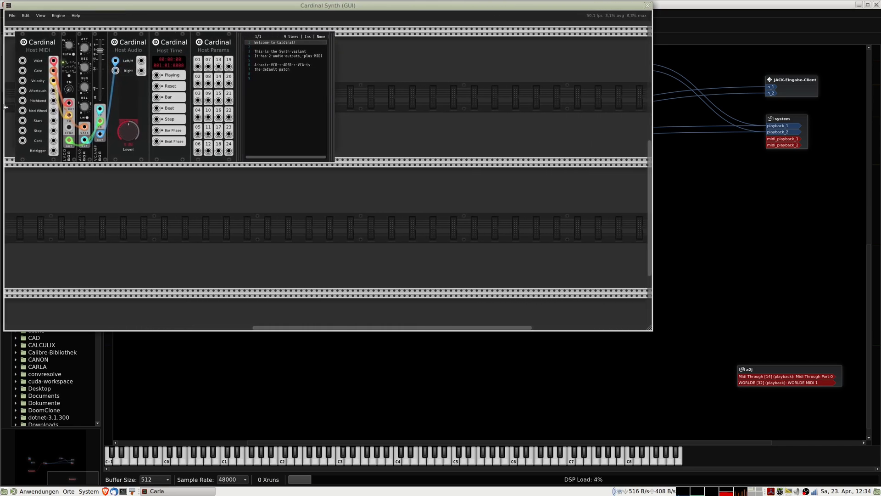
drag(652, 159, 879, 176)
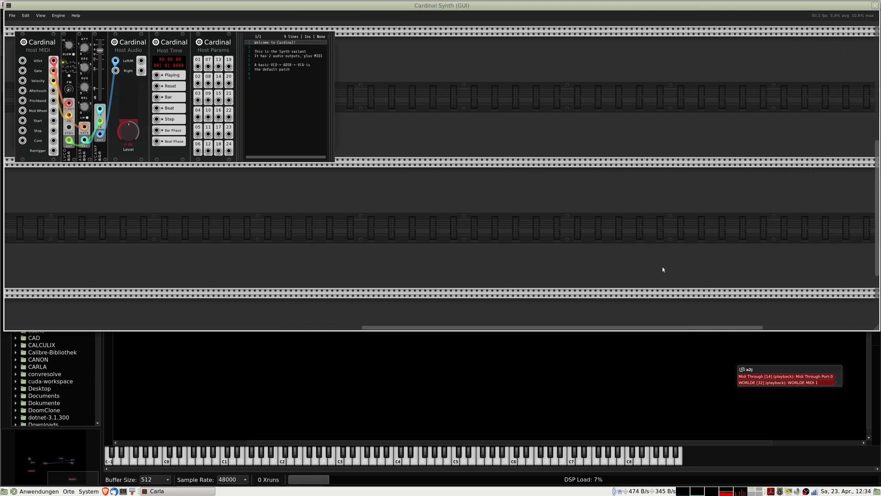
drag(518, 330, 504, 483)
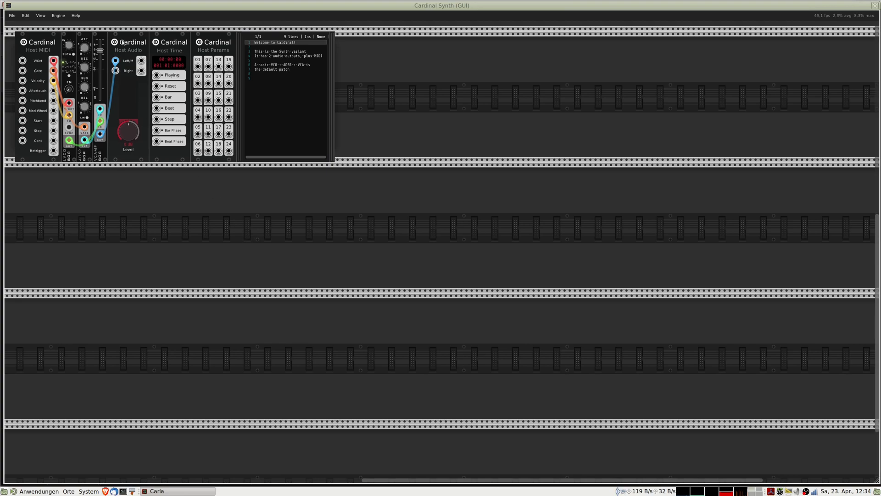
- Delete the VCO, ADSR and VCA modules from the rack and move the Host Audio module to the third row
mouse_move(70, 44)
key(Delete)
key(Delete)
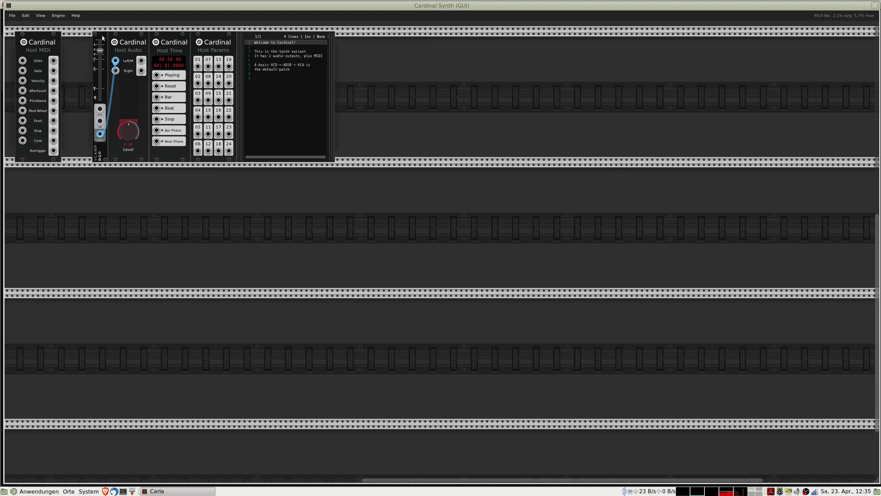
key(Delete)
drag(134, 87, 609, 349)
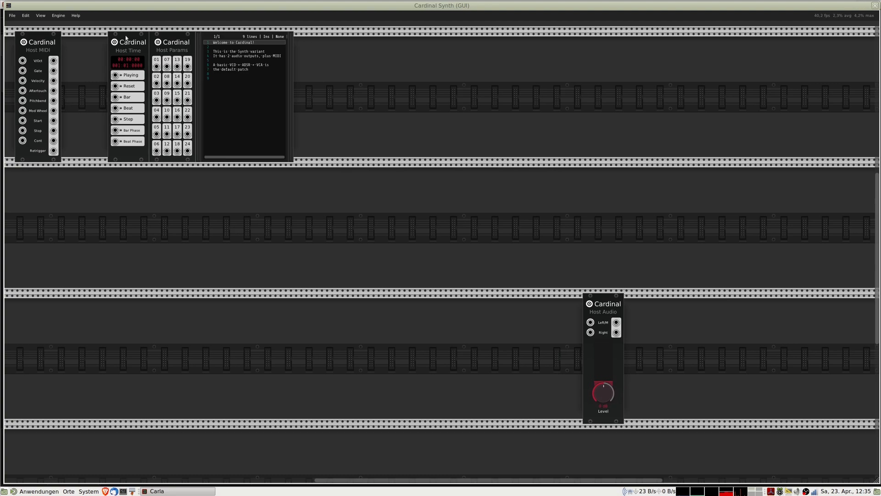
- Delete the Host Time, Host Params and text editor modules, and shift the Host MIDI module further right in the first row
key(Delete)
key(Delete)
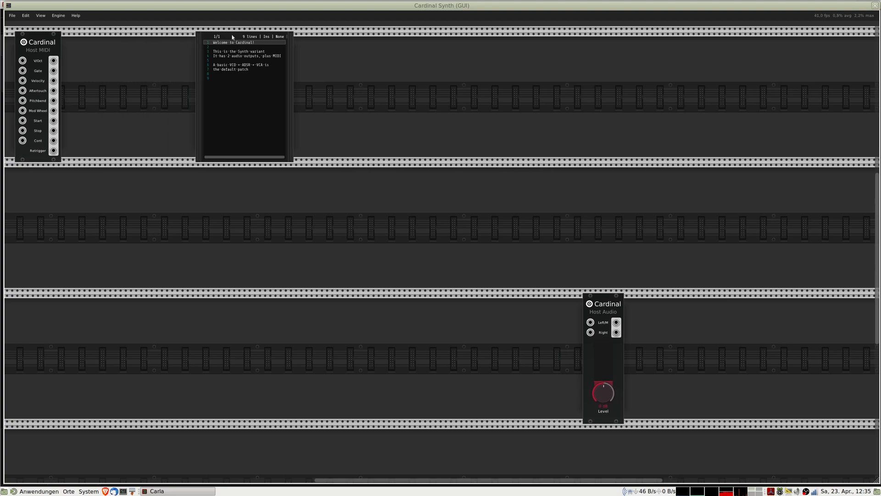
key(Delete)
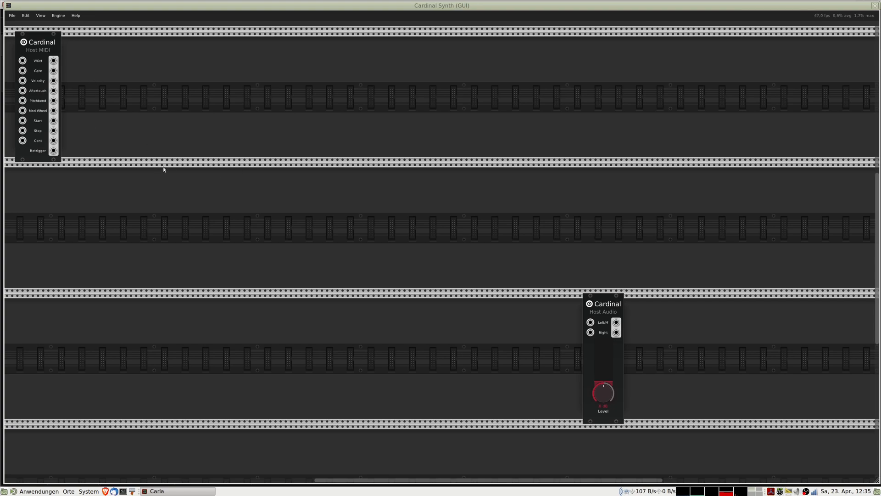
drag(41, 52, 133, 54)
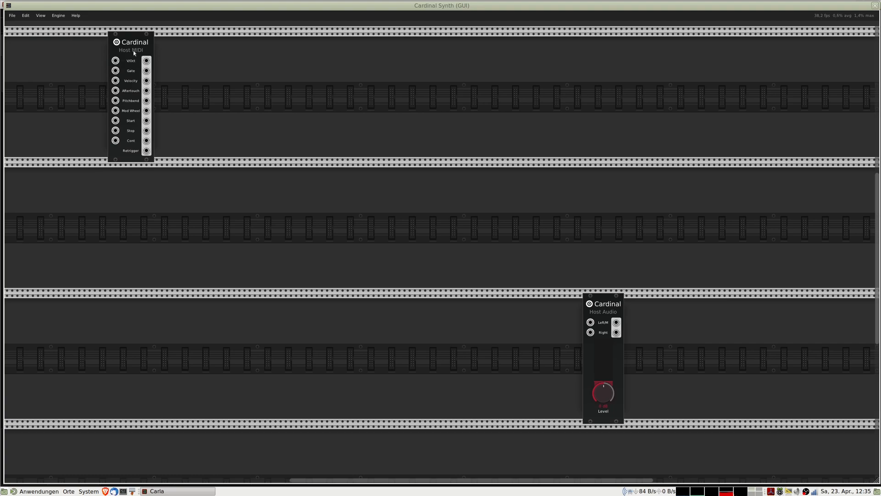
- Open Cardinal's module browser and look through the available modules, returning to the start of the list
right_click(185, 64)
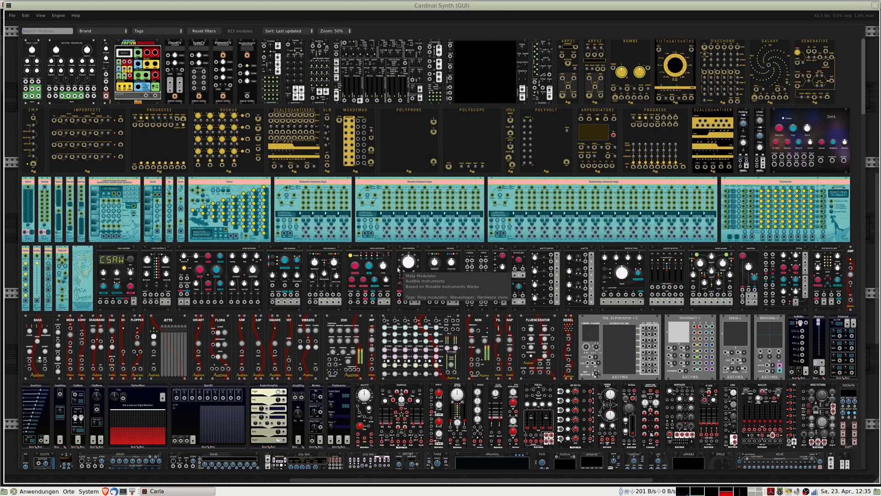
scroll(398, 272, down, 3)
scroll(398, 272, down, 15)
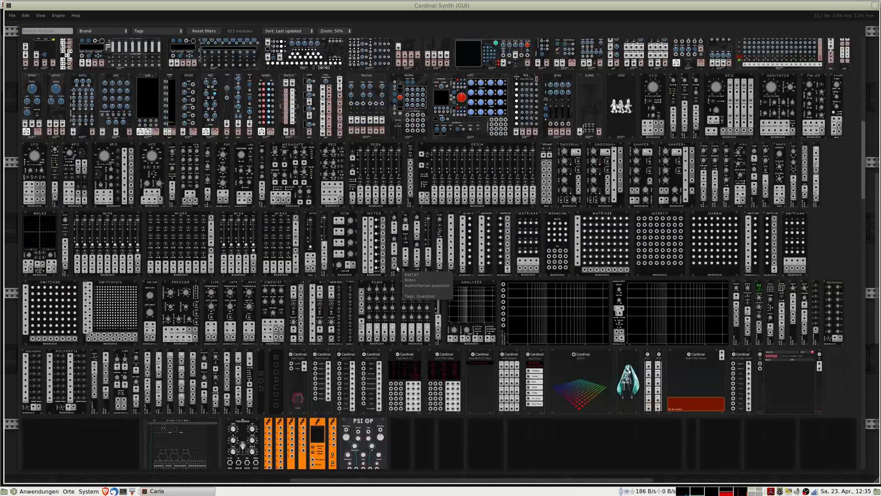
scroll(398, 269, down, 15)
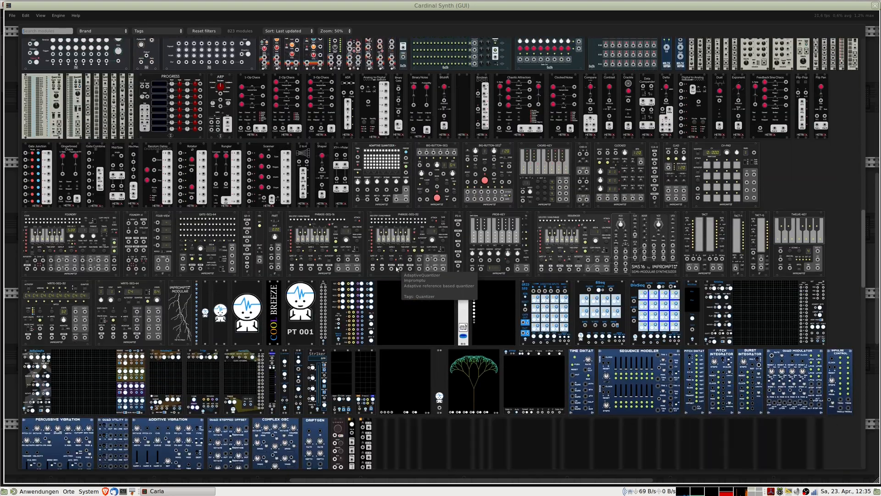
scroll(397, 270, down, 3)
scroll(460, 270, down, 2)
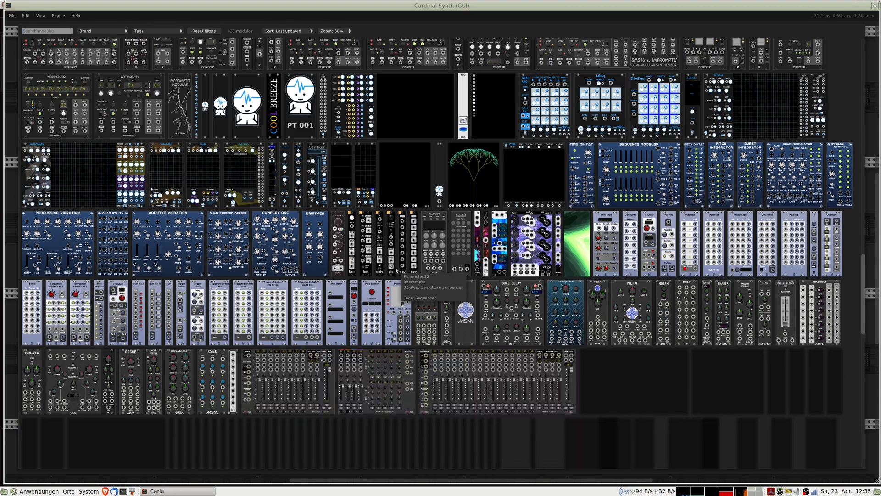
drag(863, 276, 863, 46)
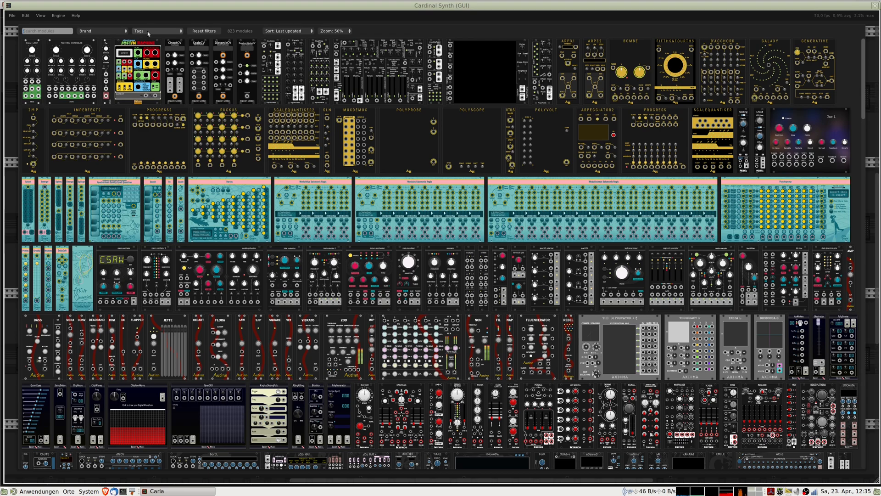
- Examine the brands and tags available for filtering the module list
click(109, 32)
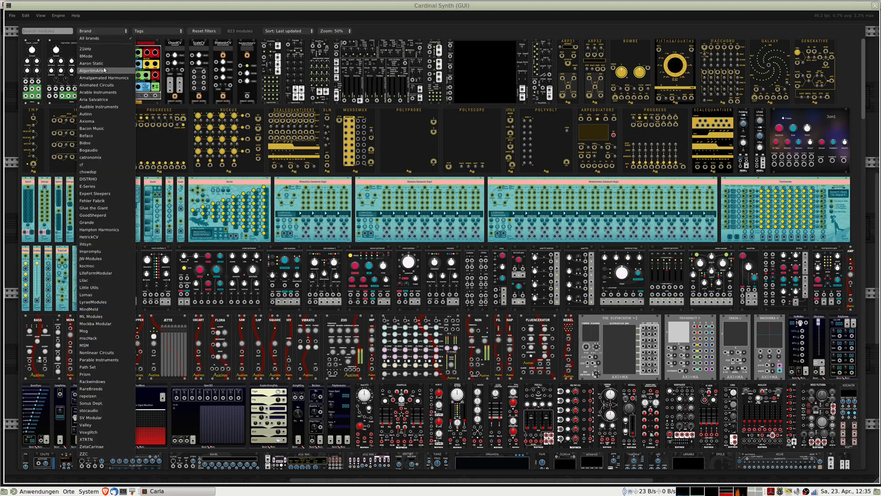
click(157, 32)
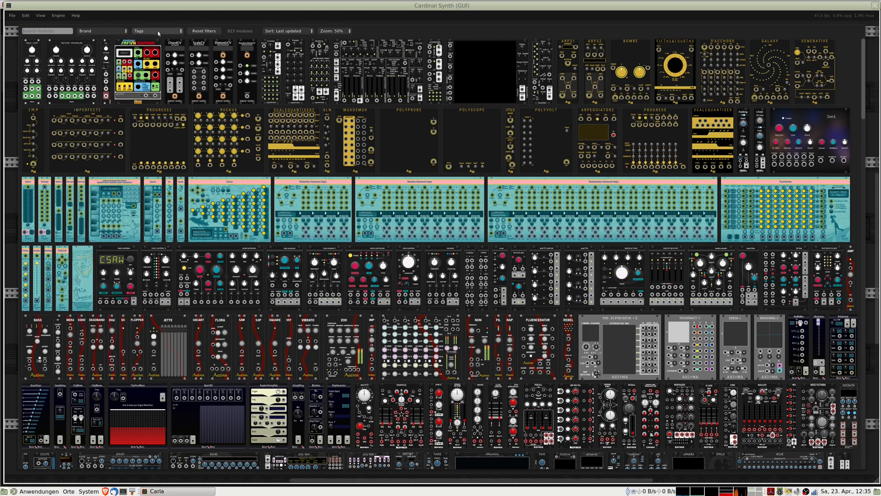
click(158, 32)
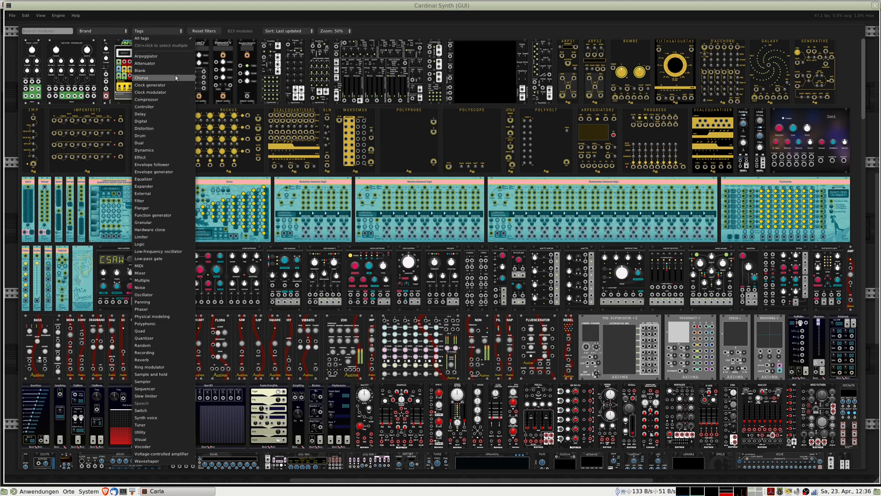
- Filter the modules by the Blank tag and place a HAL 9000 blank panel at the start of each of the first three rack rows
click(146, 71)
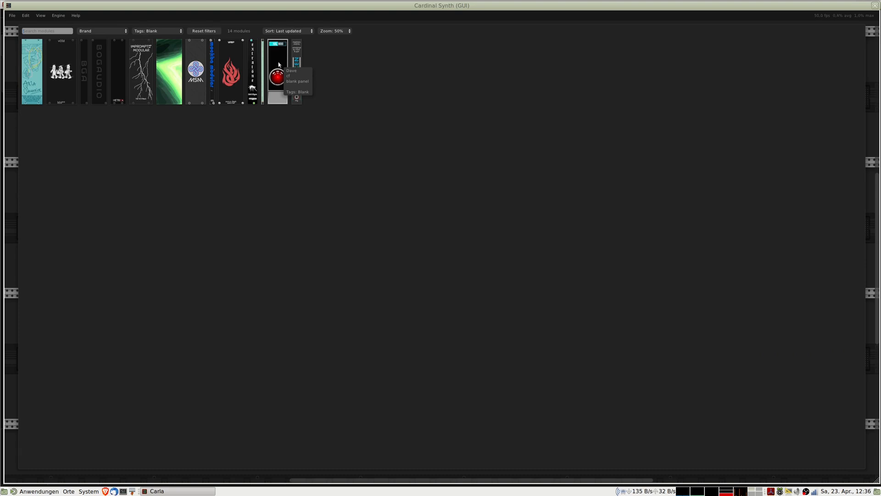
drag(279, 64, 117, 122)
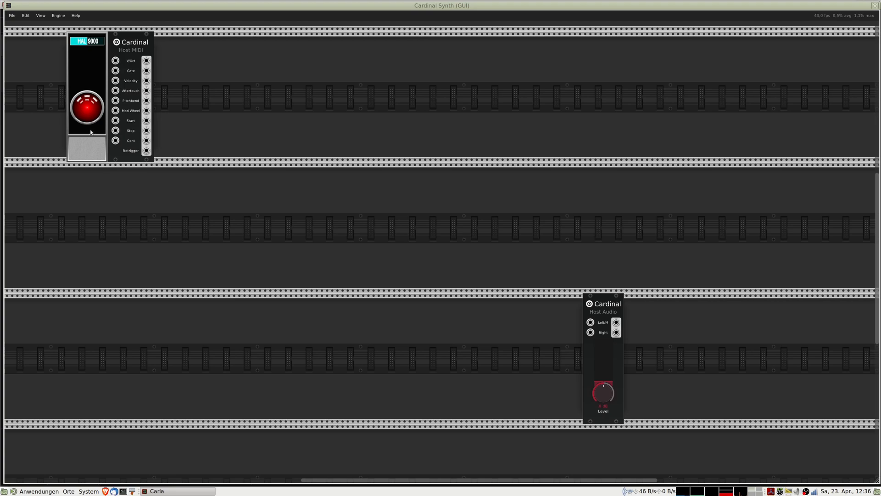
right_click(89, 193)
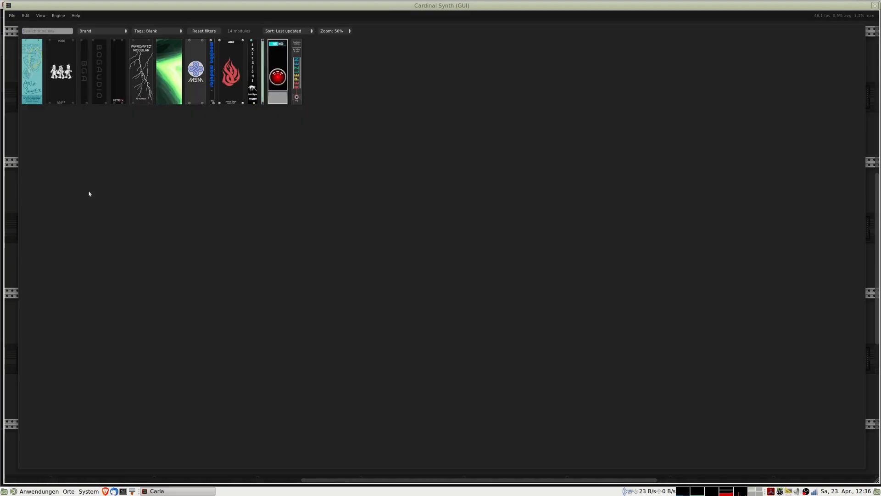
click(270, 81)
right_click(83, 320)
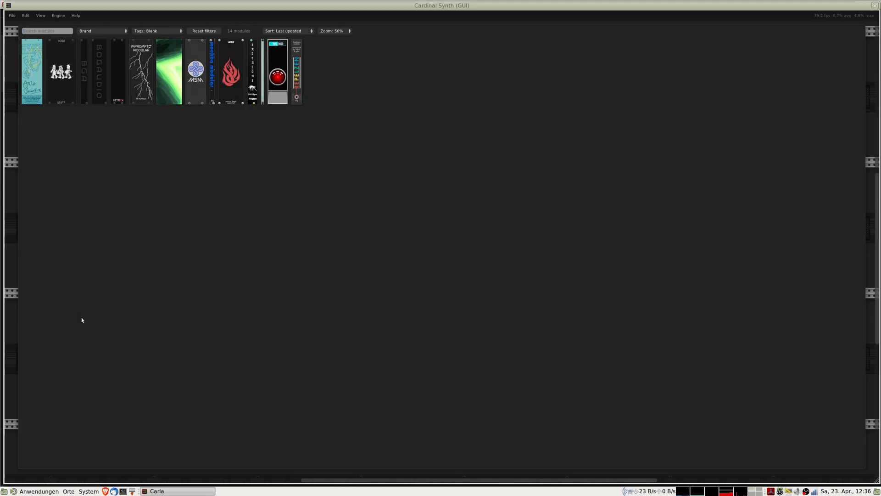
click(278, 77)
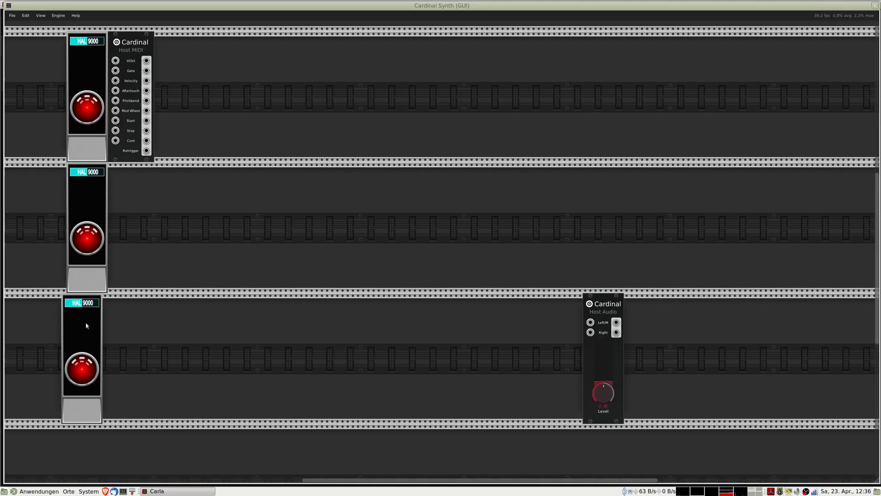
drag(88, 324, 96, 327)
- Add another HAL 9000 blank panel at the start of the fourth rack row, aligned with the panels above
drag(186, 278, 270, 111)
right_click(186, 261)
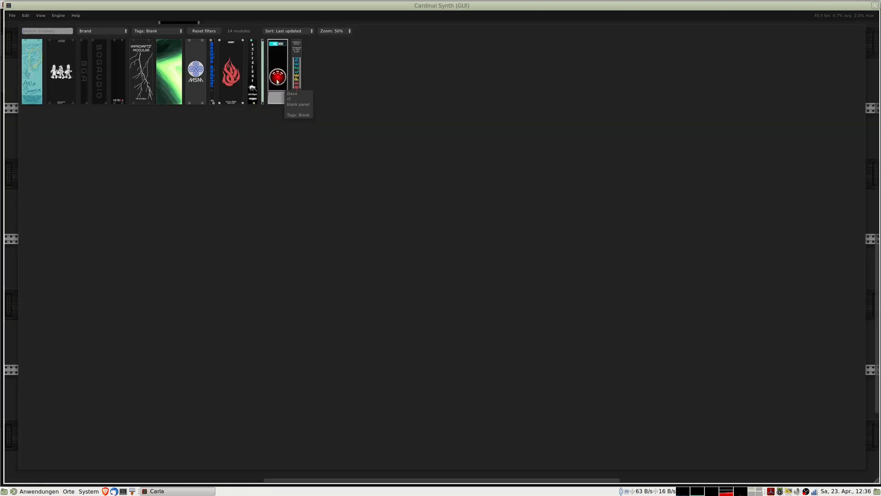
drag(277, 77, 181, 270)
scroll(255, 242, up, 5)
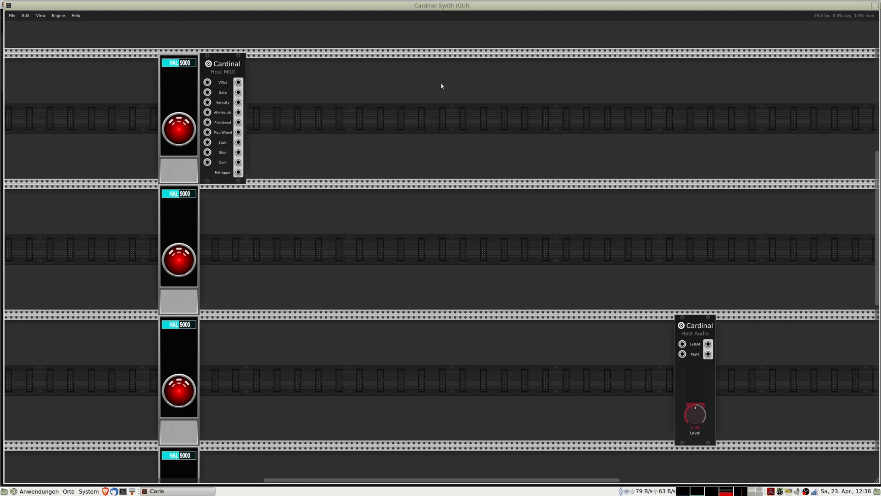
- Clear the Blank tag filter and filter the module list to the Bogaudio brand with the Oscillator tag
right_click(275, 81)
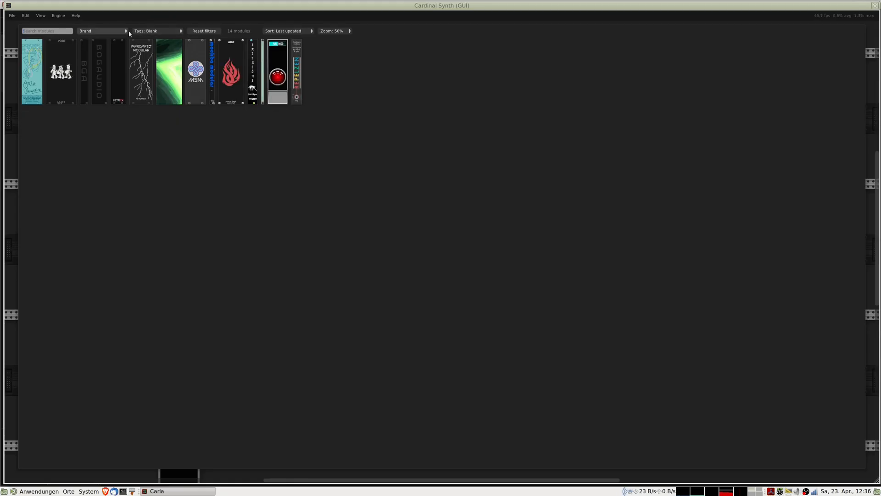
click(153, 31)
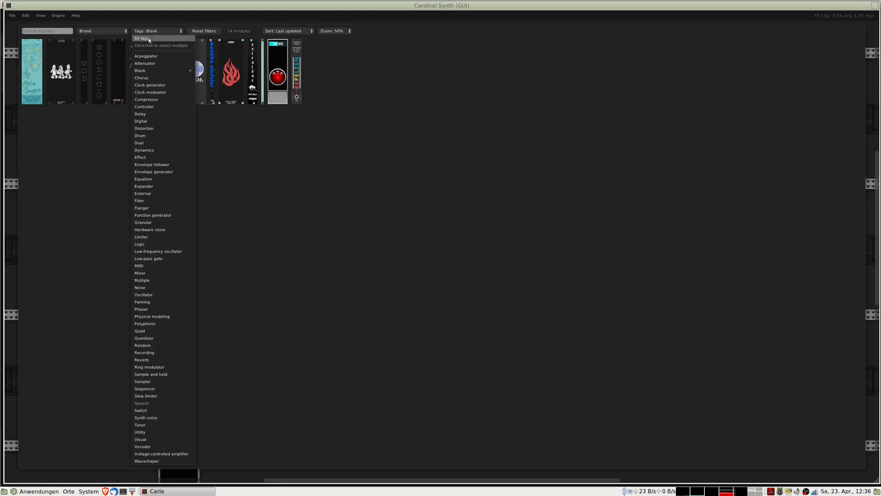
click(148, 40)
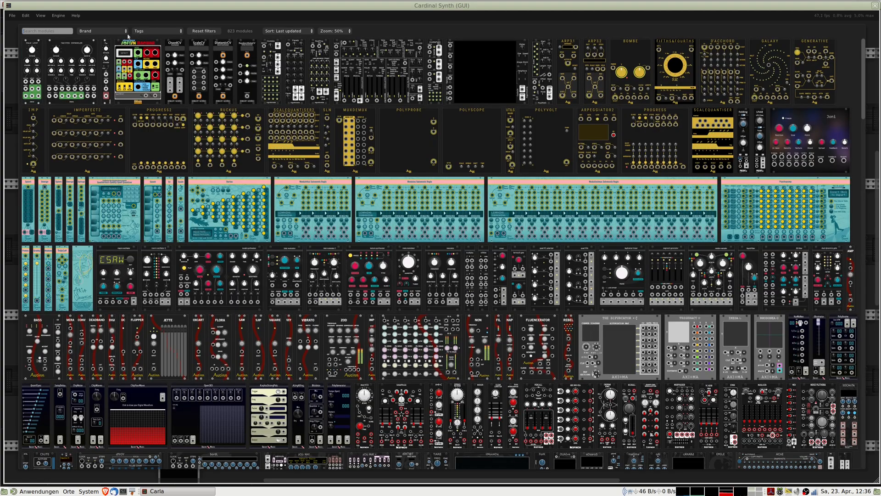
click(104, 31)
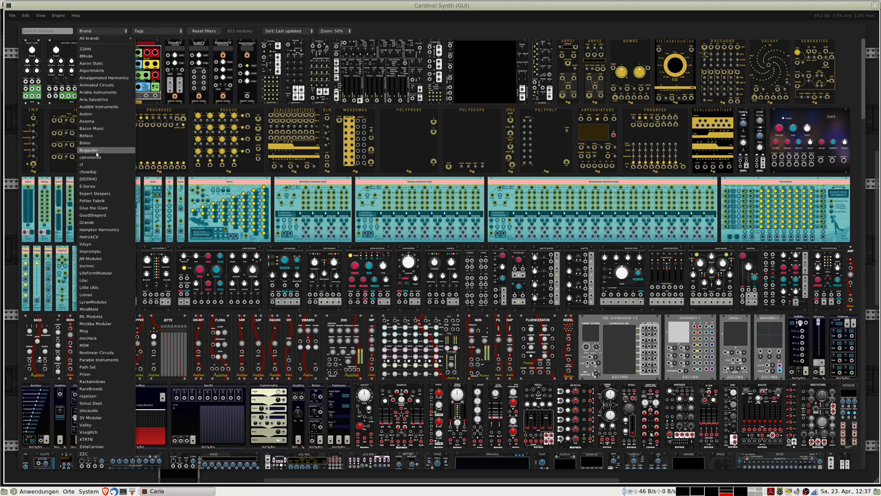
click(88, 150)
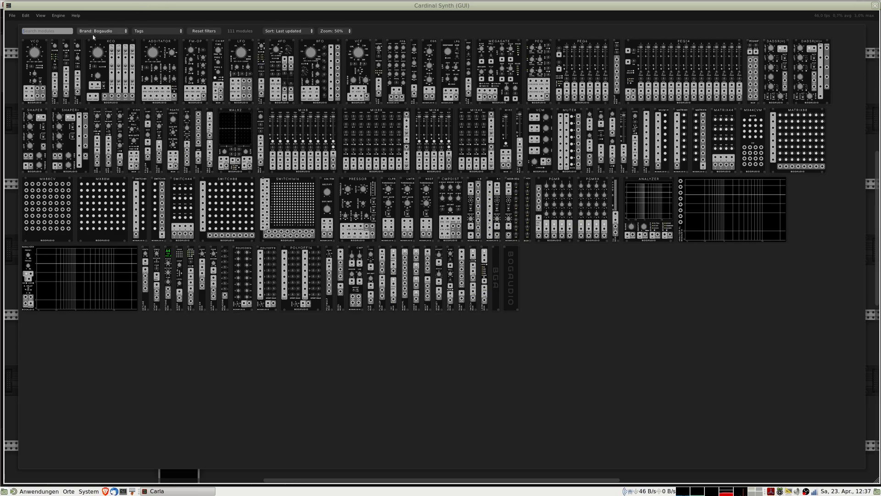
click(172, 31)
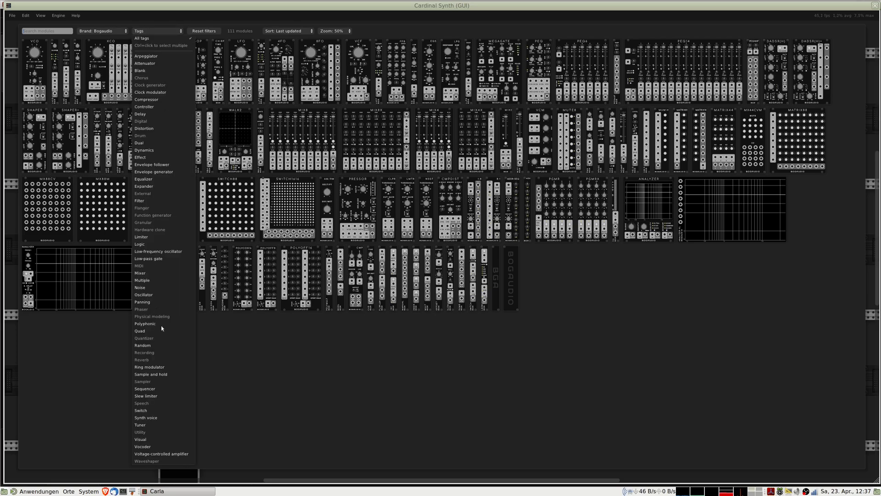
click(150, 296)
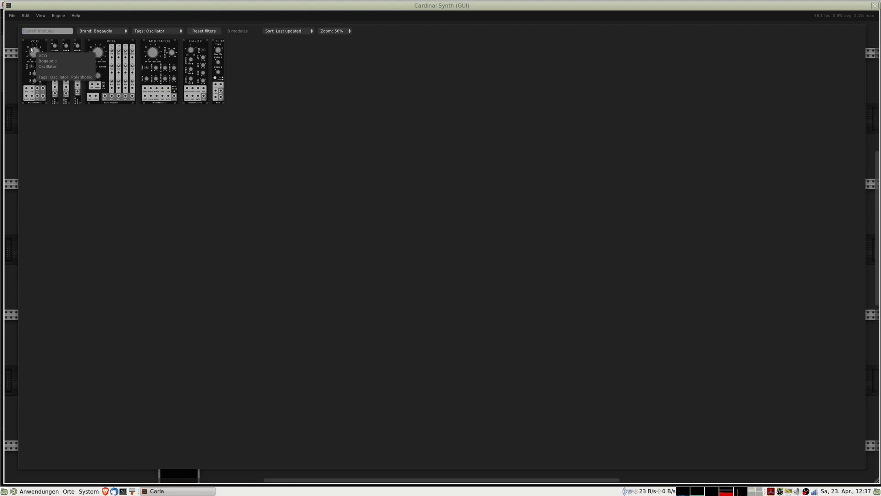
- Place a Bogaudio VCO beside Host MIDI in the first row and duplicate it twice
drag(32, 44, 274, 115)
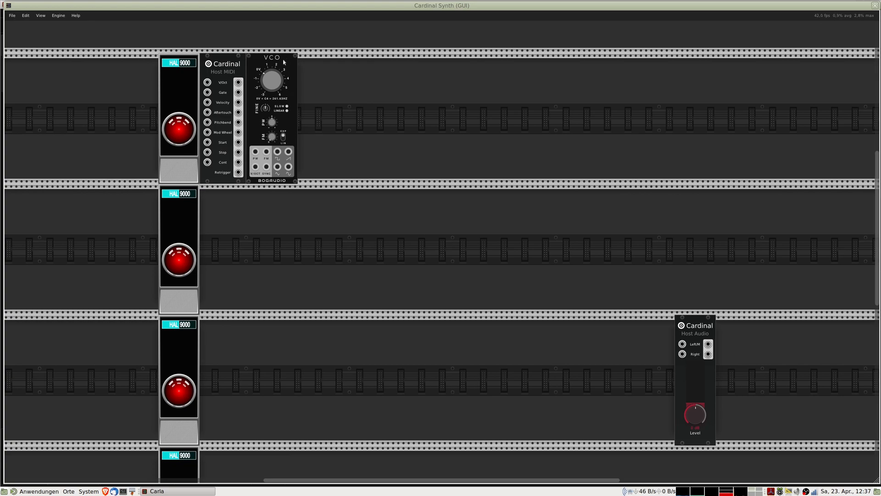
key(ctrl+d)
key(ctrl+d)
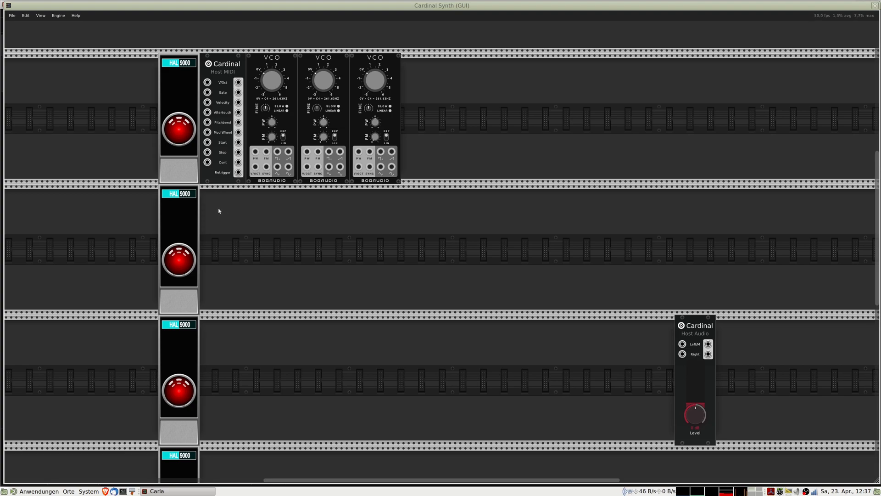
- Add two Bogaudio VCOs to the second row and one to the third row, directly after the blank panels
right_click(230, 215)
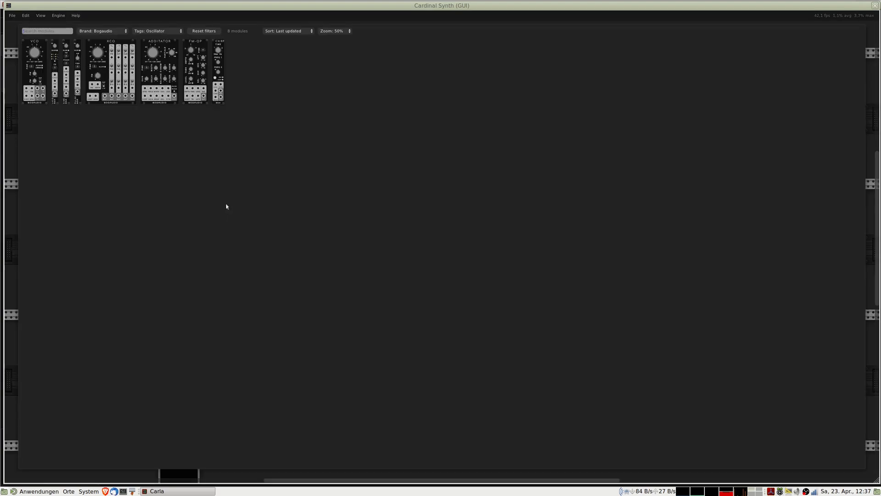
click(39, 46)
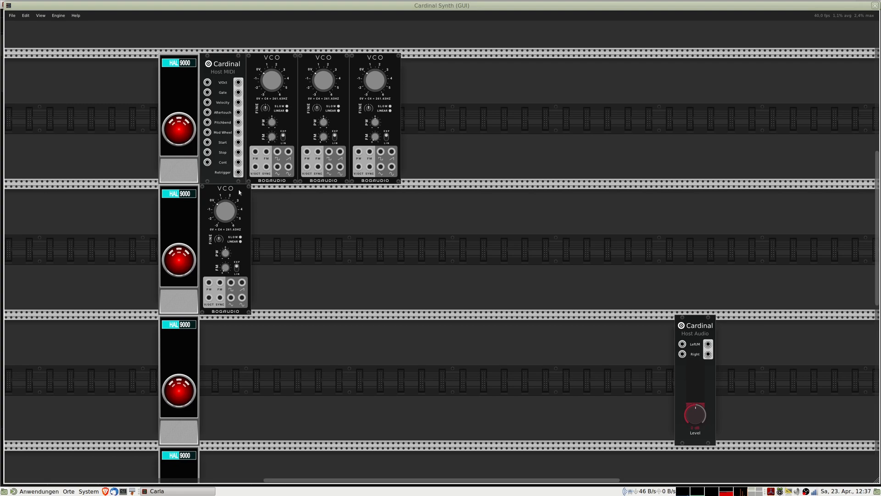
key(ctrl+d)
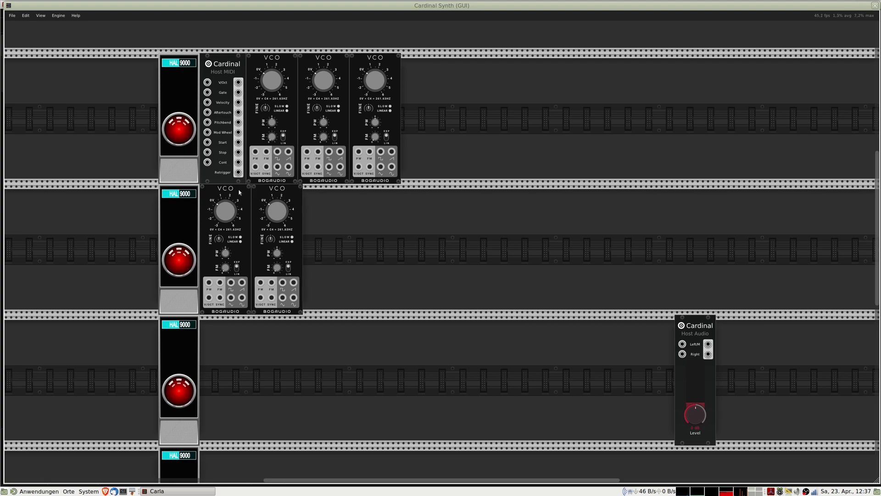
right_click(219, 333)
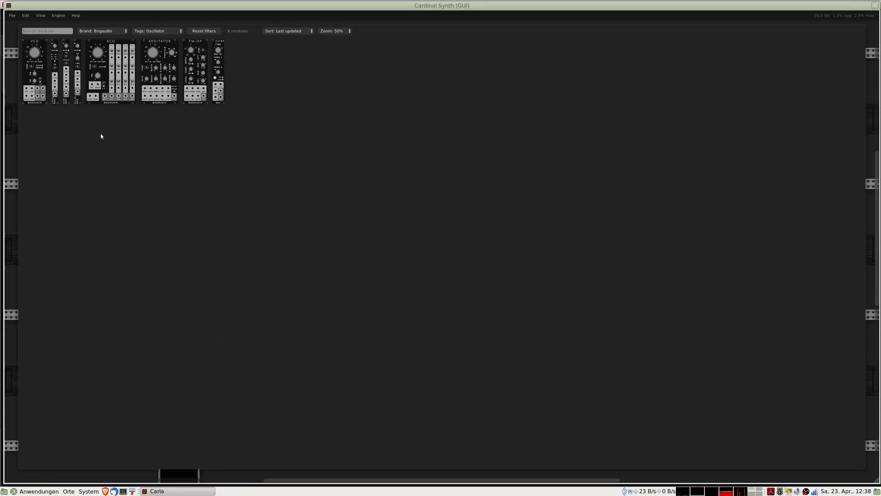
click(37, 47)
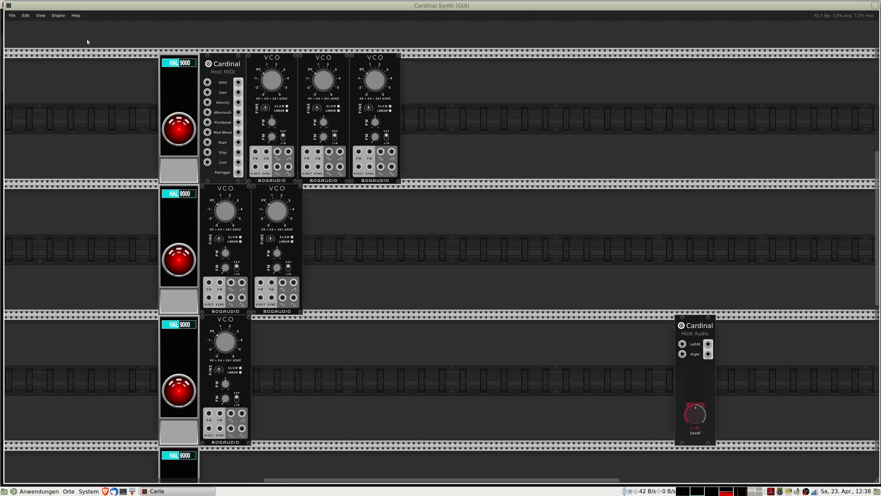
- Filter the Bogaudio modules by the Mixer tag and add a MIX4 after the VCOs in both the first and second rows
right_click(420, 74)
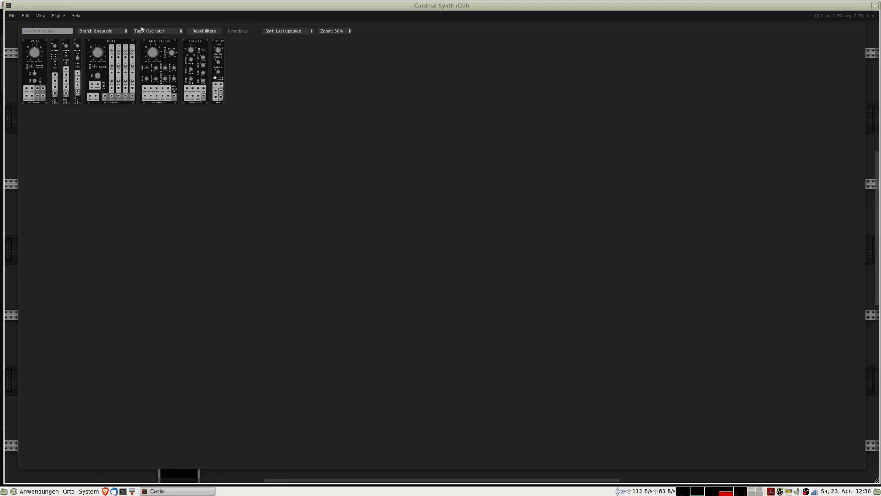
click(159, 31)
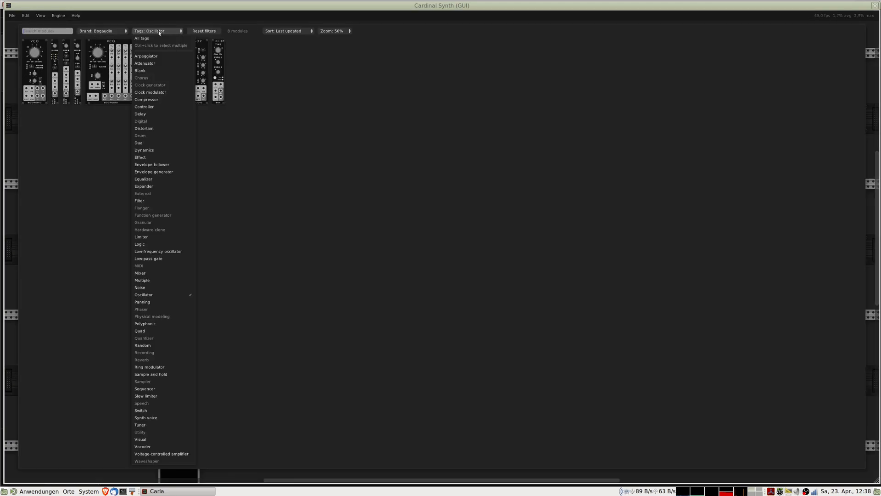
click(170, 273)
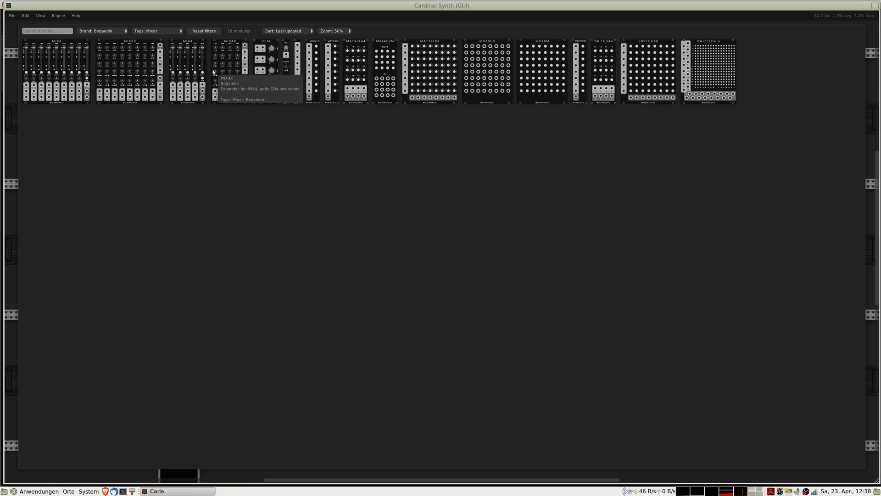
drag(187, 59, 423, 91)
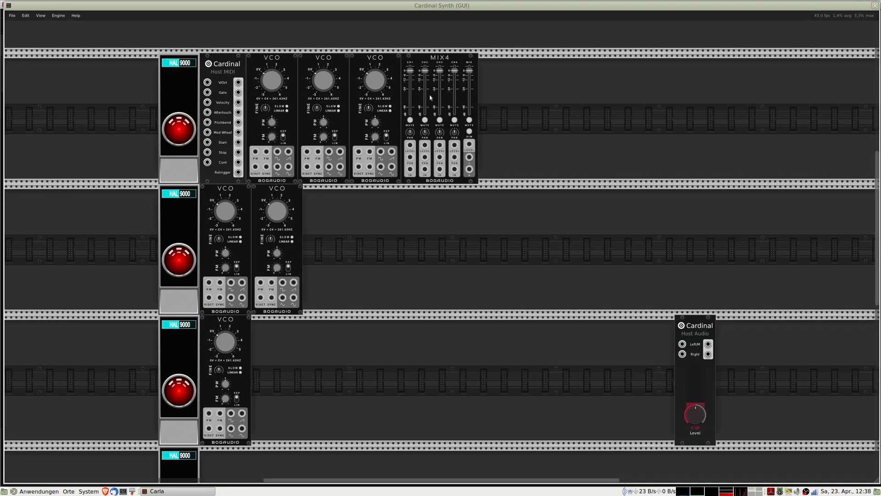
double_click(318, 216)
drag(186, 58, 295, 209)
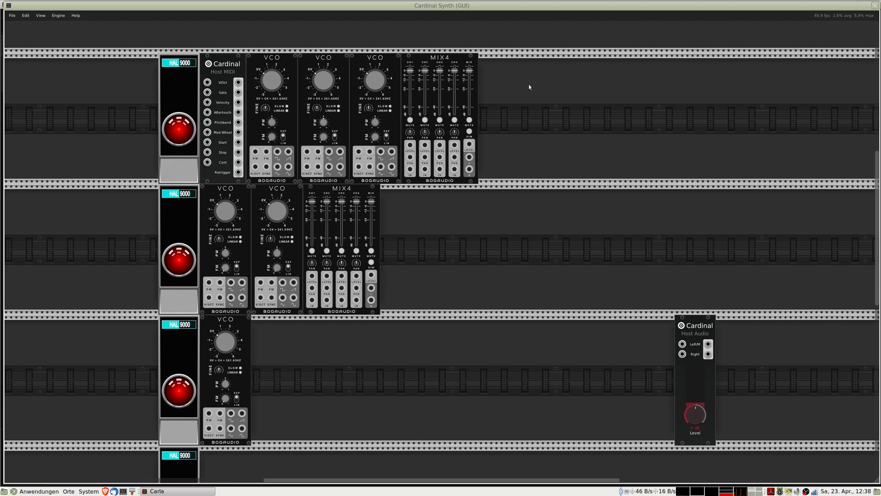
- Filter the Bogaudio modules by the Envelope generator tag and place two ADSR modules after the MIX4 in the first row
right_click(497, 78)
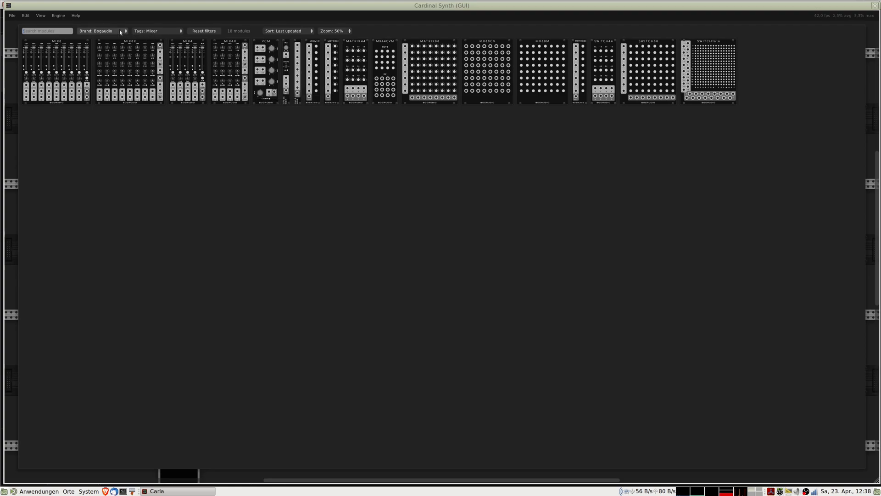
click(155, 32)
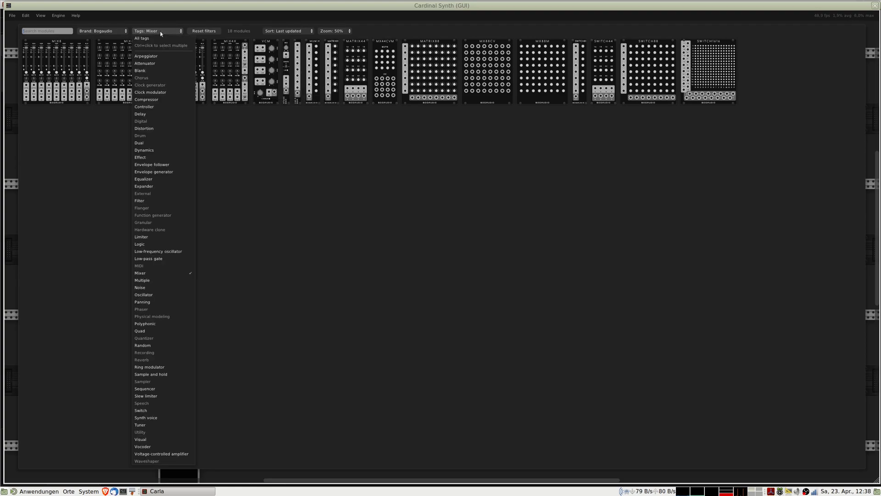
click(160, 173)
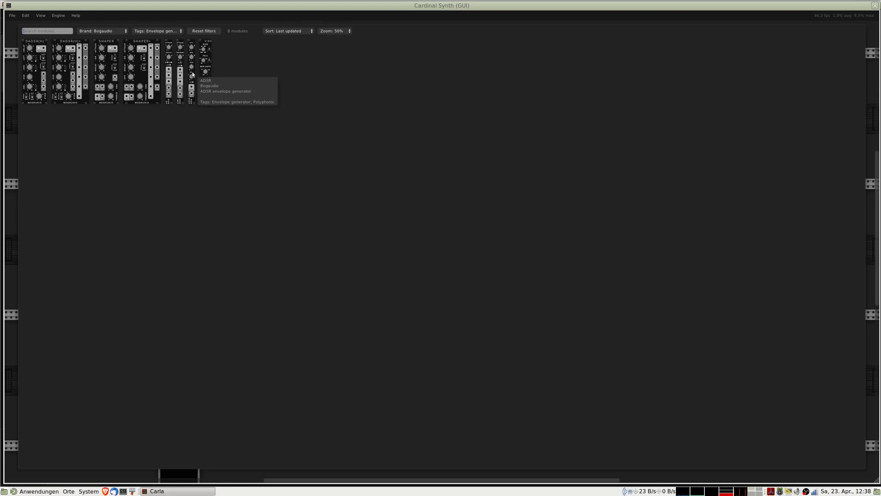
drag(192, 73, 481, 110)
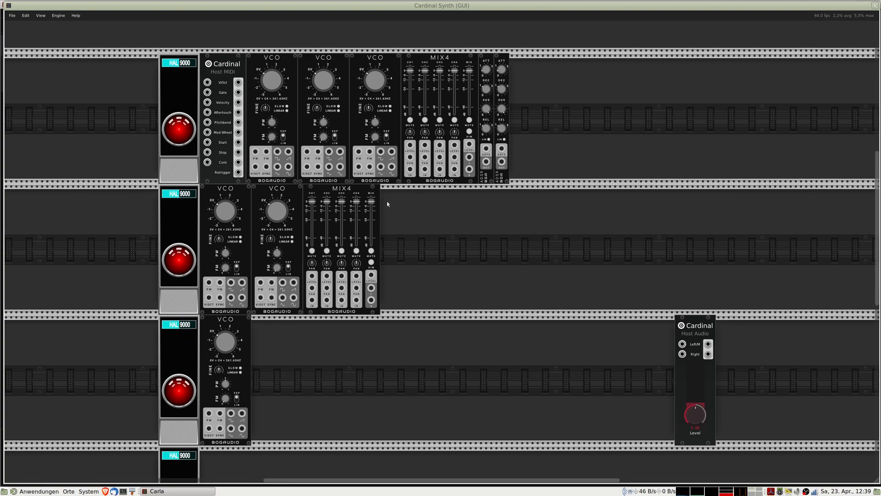
- Add two Bogaudio ADSR modules after the second row's MIX4 and one after the third row's VCO
right_click(374, 194)
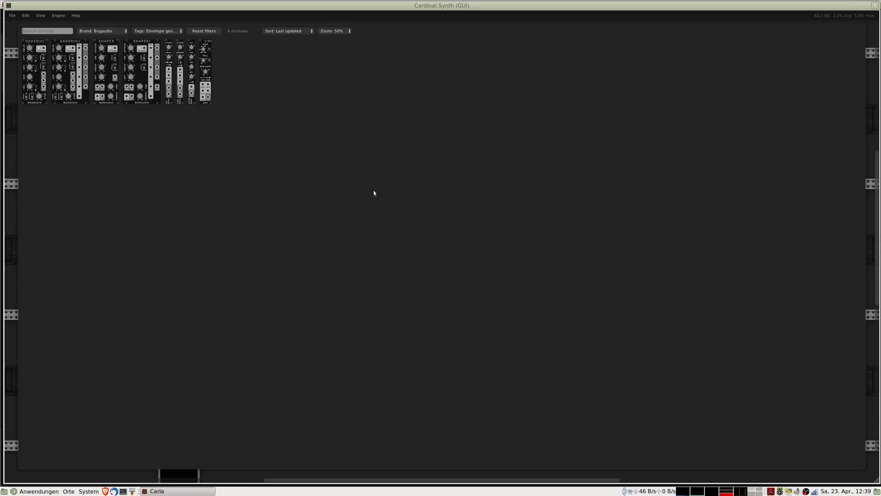
click(192, 45)
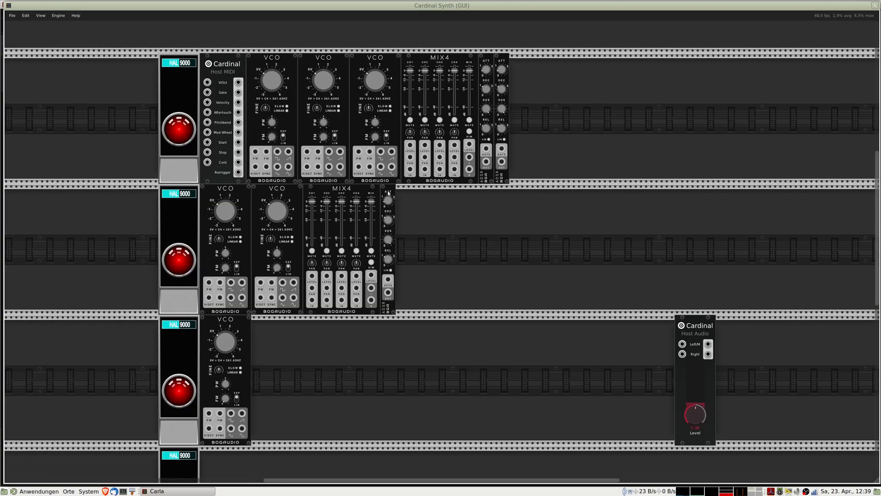
key(ctrl+d)
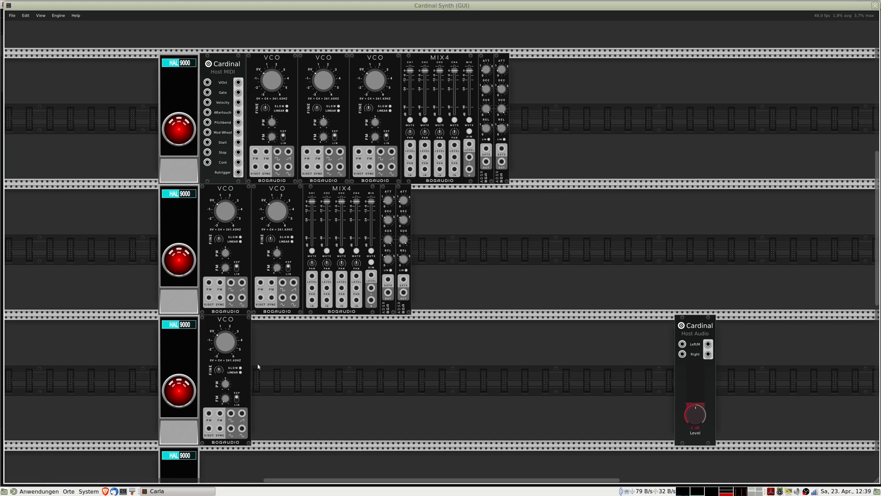
right_click(259, 336)
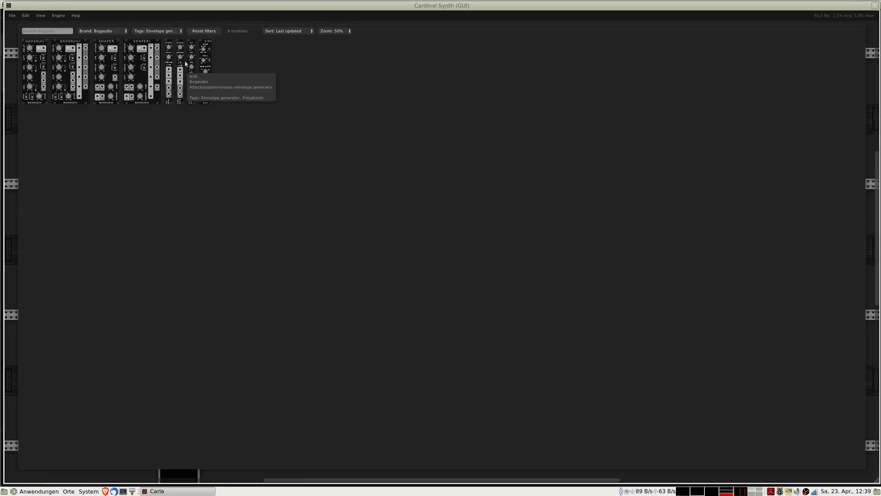
click(191, 45)
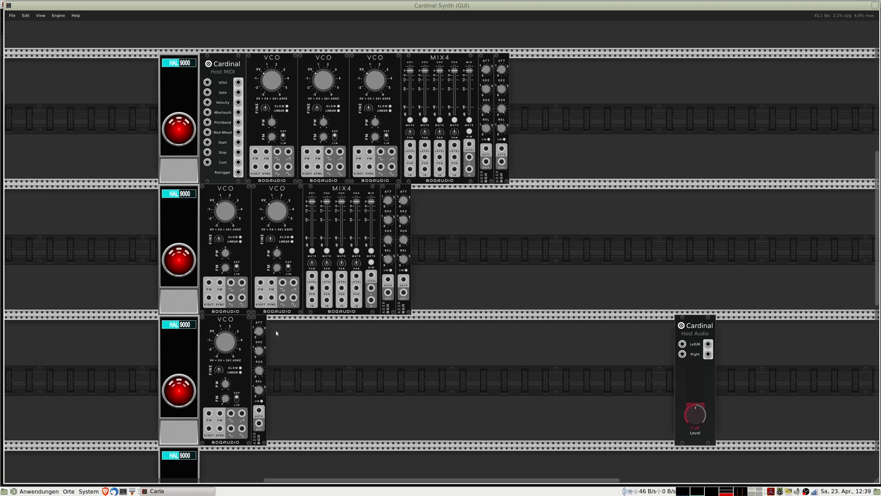
- Duplicate the third row's ADSR, and add a Bogaudio LFO, filtered by the Low-frequency oscillator tag, after the ADSRs in all three rows
key(ctrl+d)
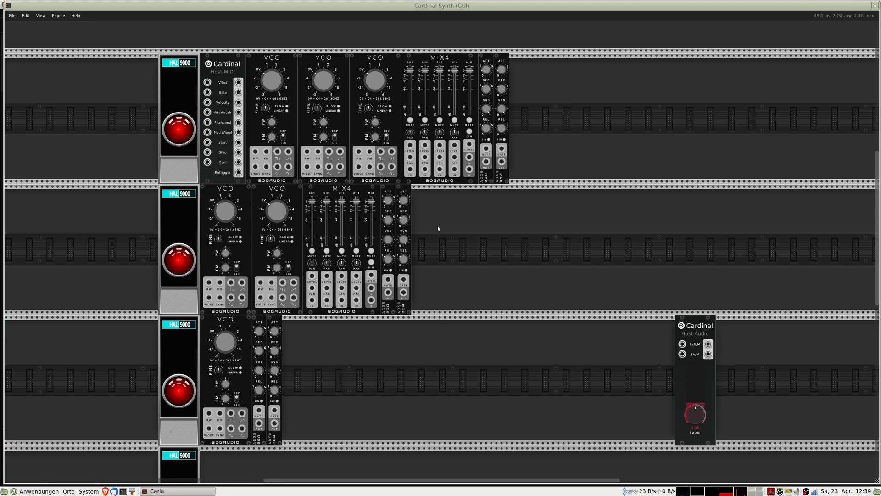
right_click(527, 82)
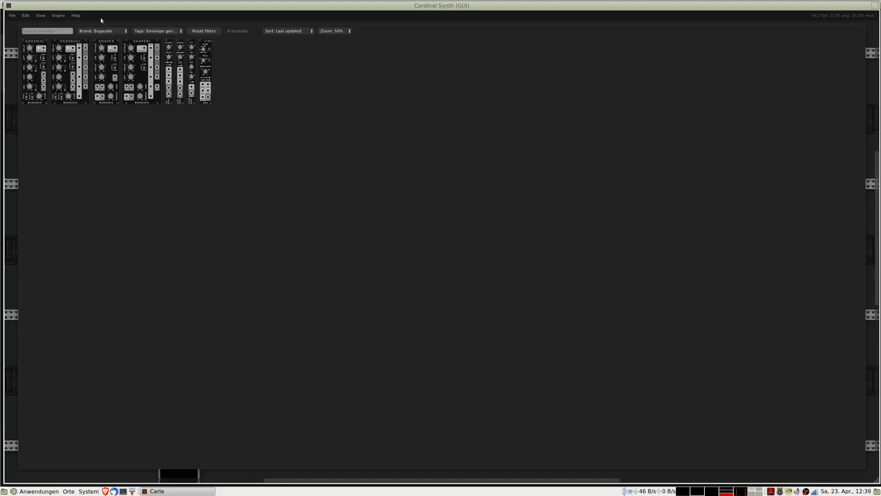
click(153, 31)
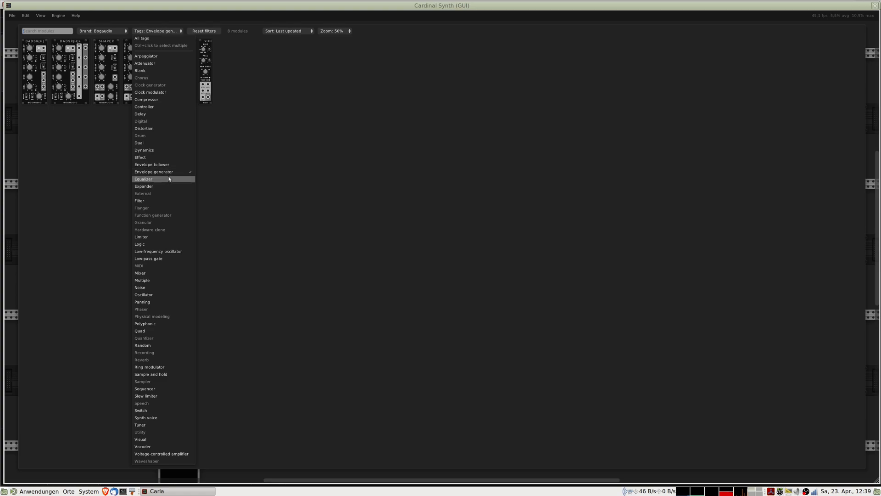
click(168, 252)
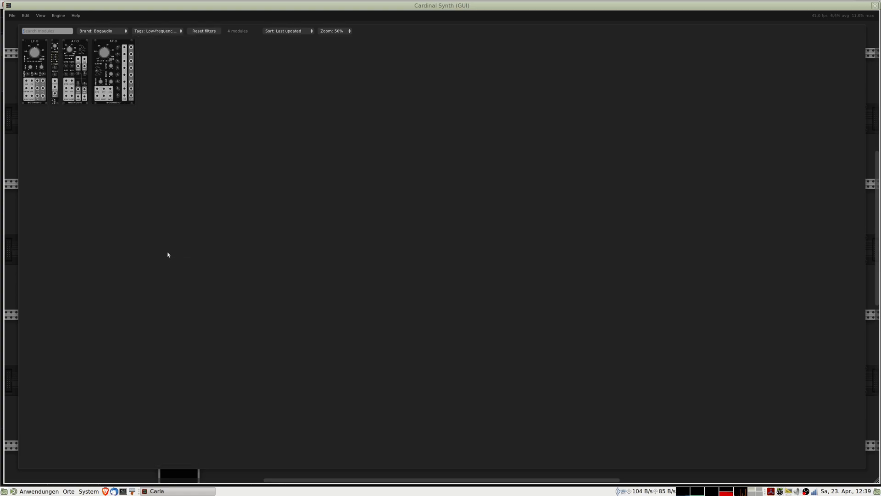
click(34, 44)
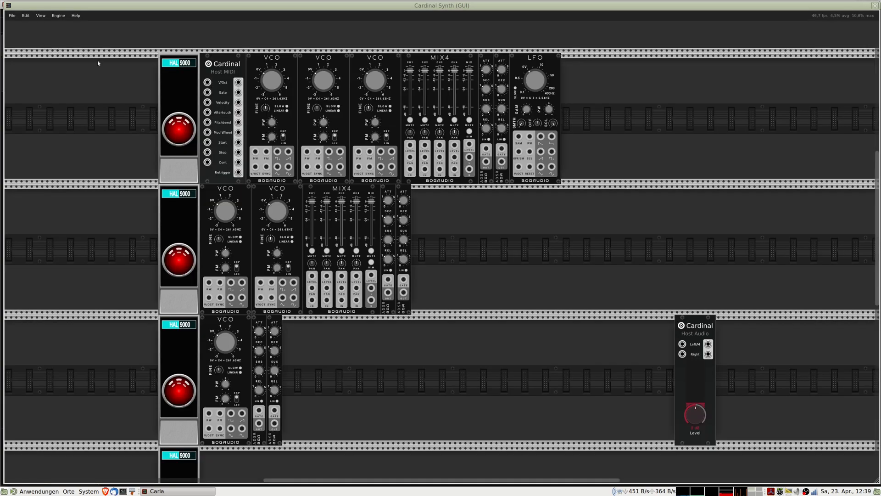
right_click(430, 207)
click(35, 50)
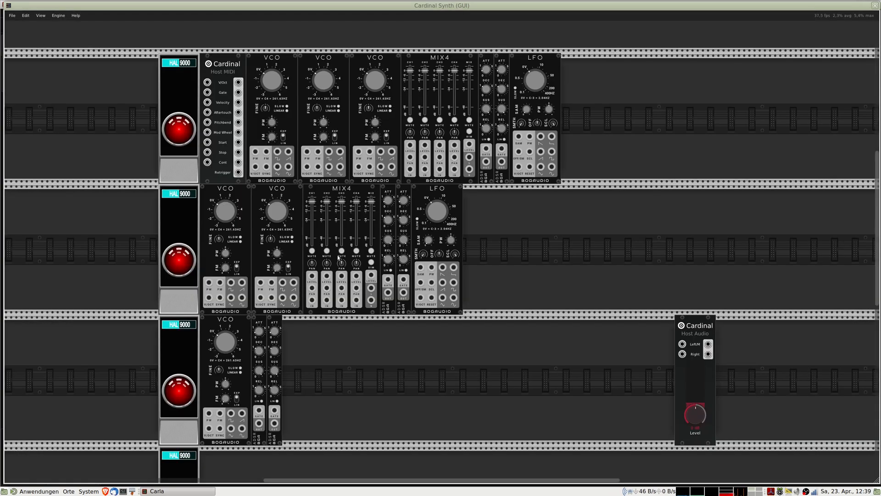
right_click(304, 347)
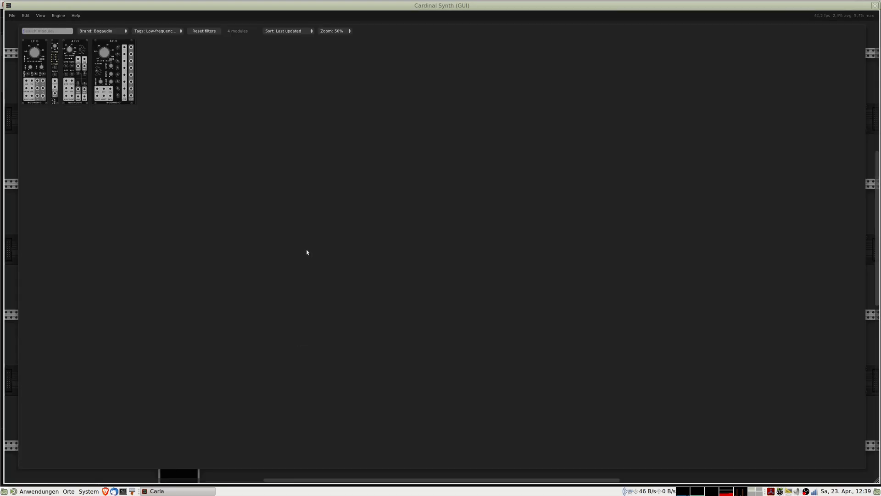
click(35, 50)
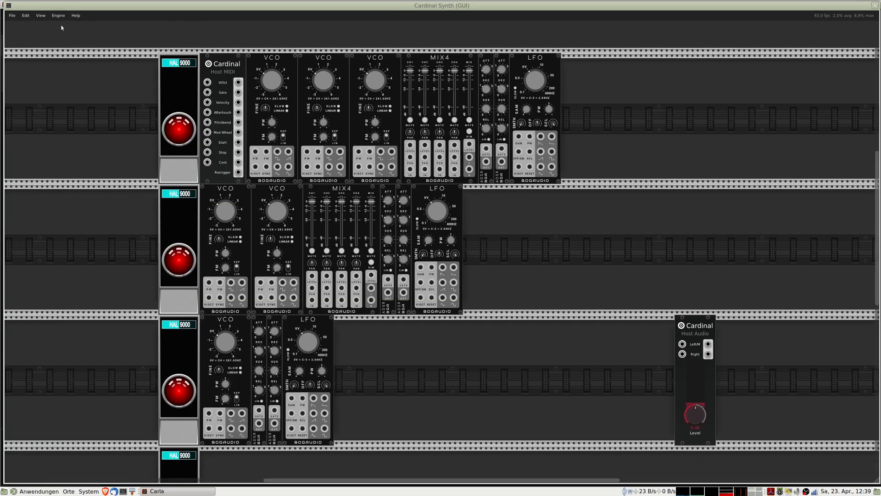
- Filter the Bogaudio modules by the Filter tag and add a VCF after the LFO in all three rows
right_click(593, 76)
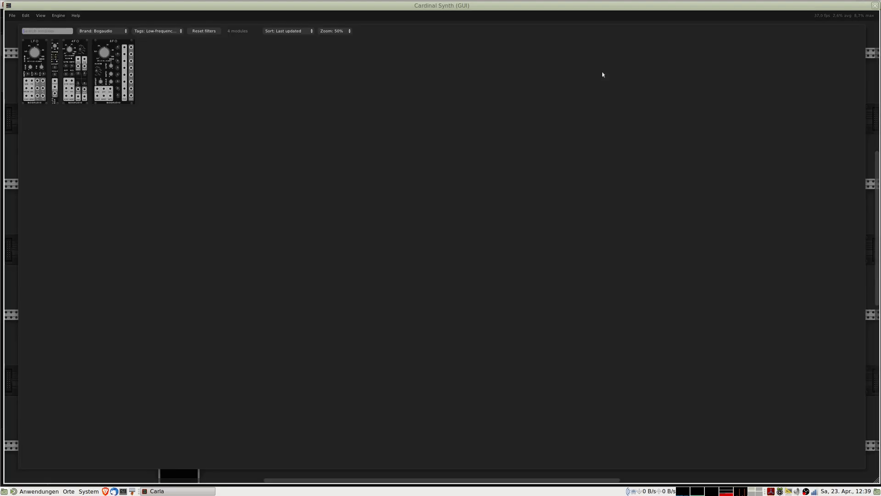
click(152, 31)
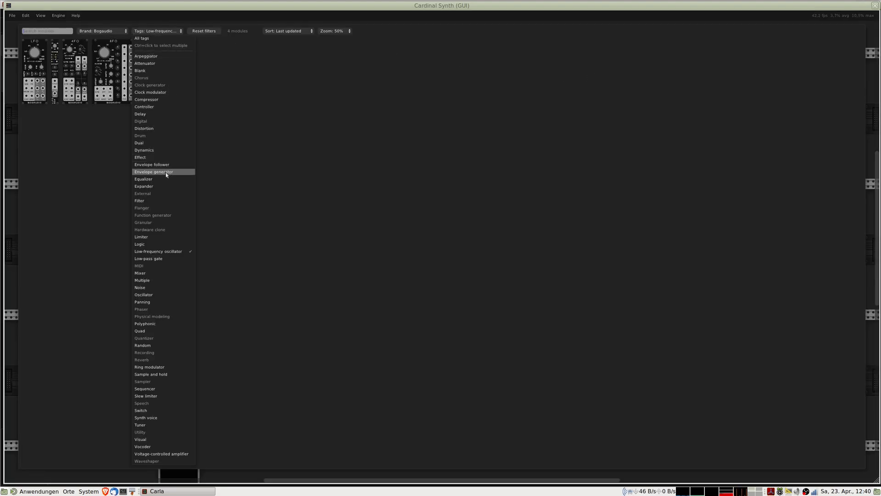
click(155, 201)
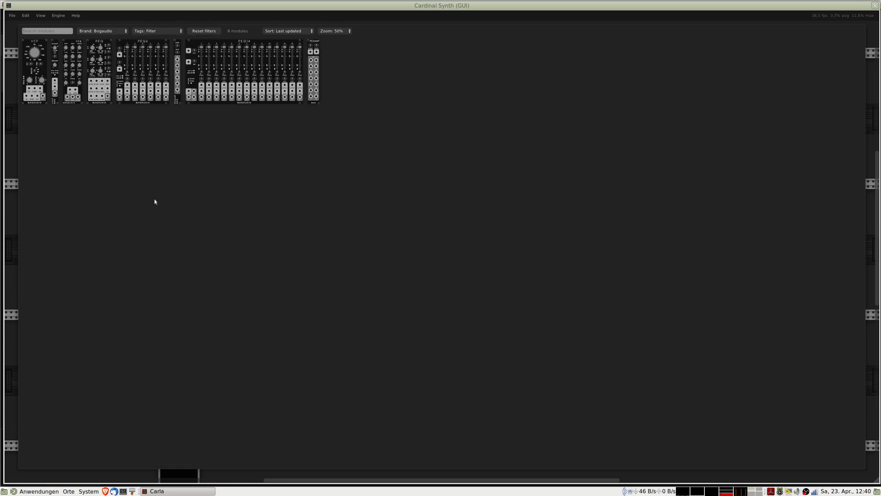
click(44, 59)
drag(78, 61, 588, 79)
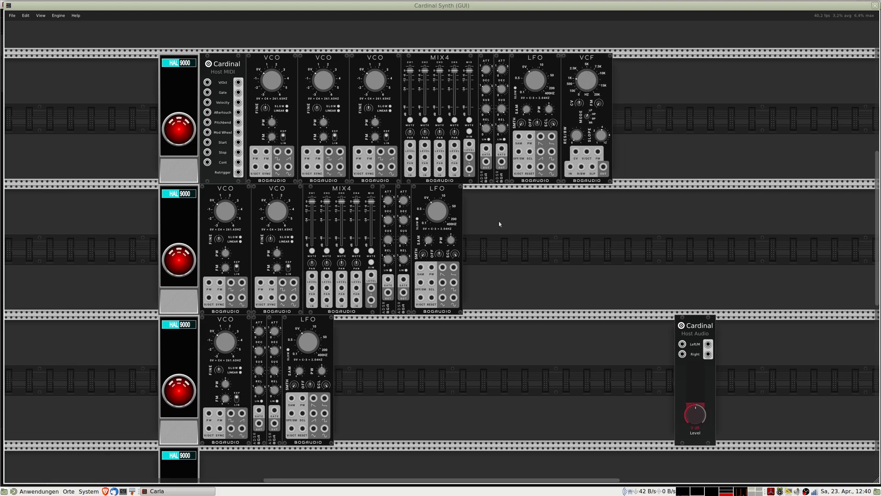
right_click(480, 205)
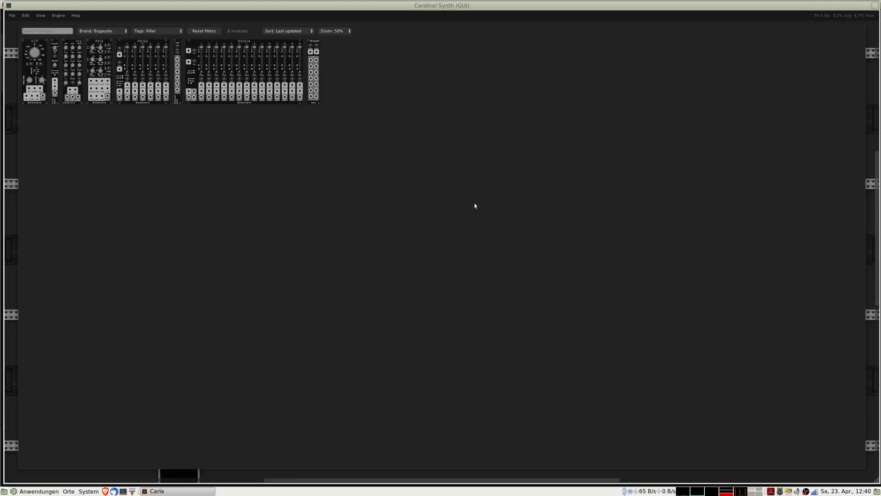
click(34, 47)
right_click(343, 340)
click(35, 47)
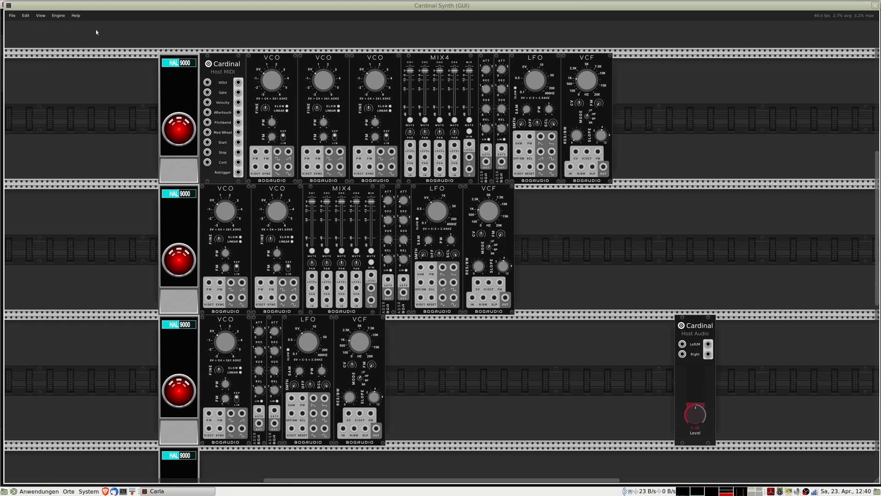
- Reset the Bogaudio list to all tags, search for "vca" and add a VCAMP after the first row's VCF
right_click(618, 73)
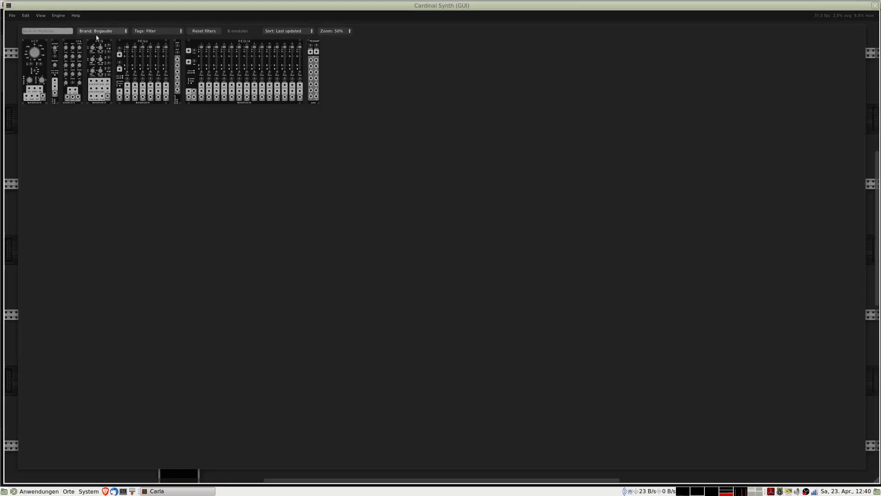
click(161, 32)
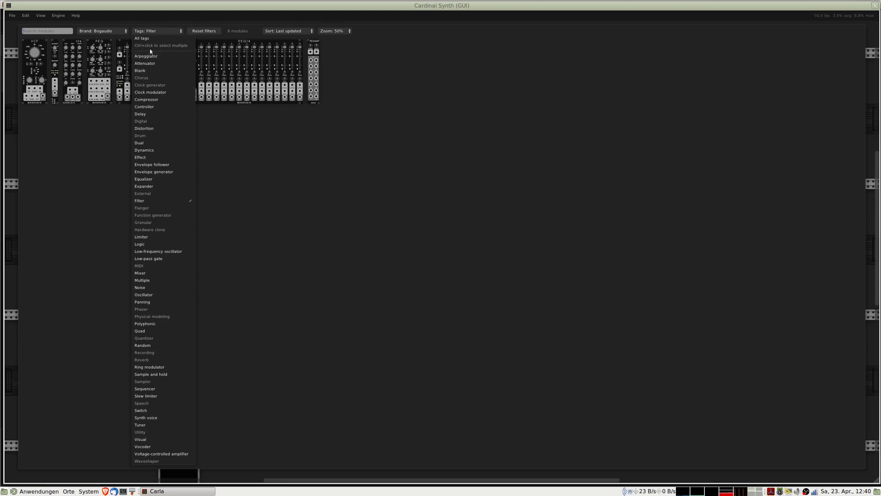
click(153, 31)
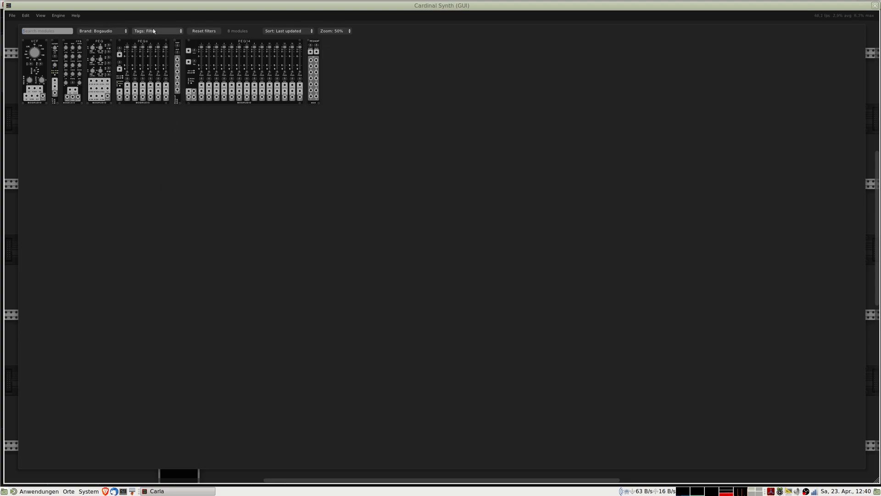
click(153, 31)
click(142, 38)
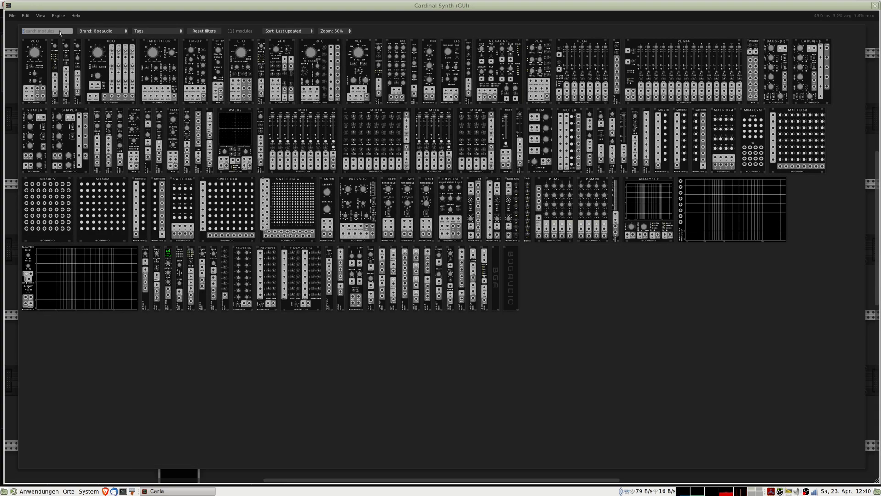
click(49, 32)
text(vca)
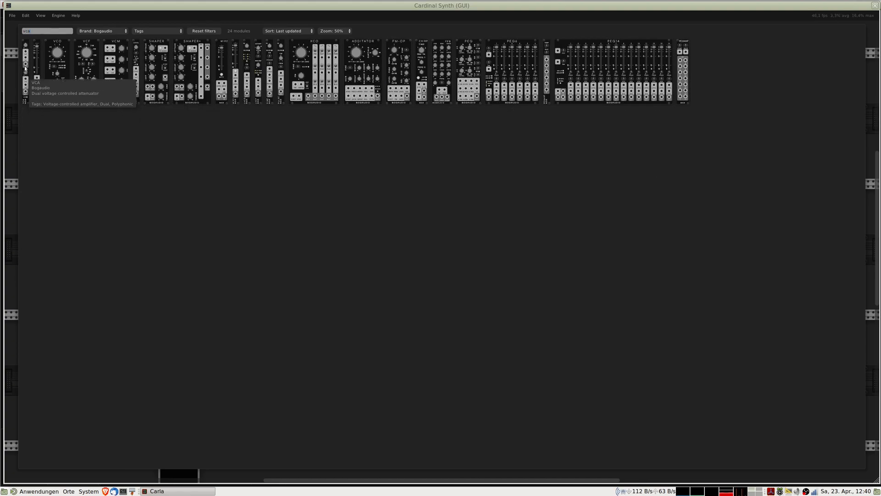
click(36, 45)
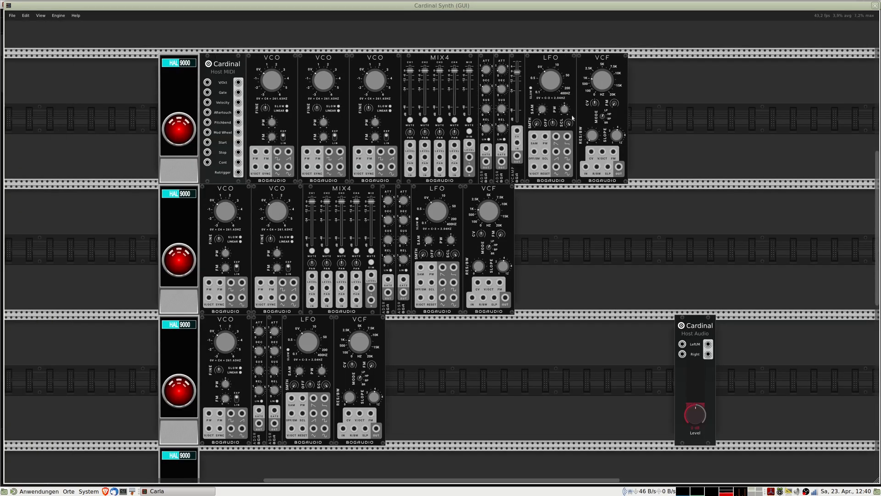
- Add a Bogaudio VCAMP after the VCF in both the second and third rows
right_click(527, 204)
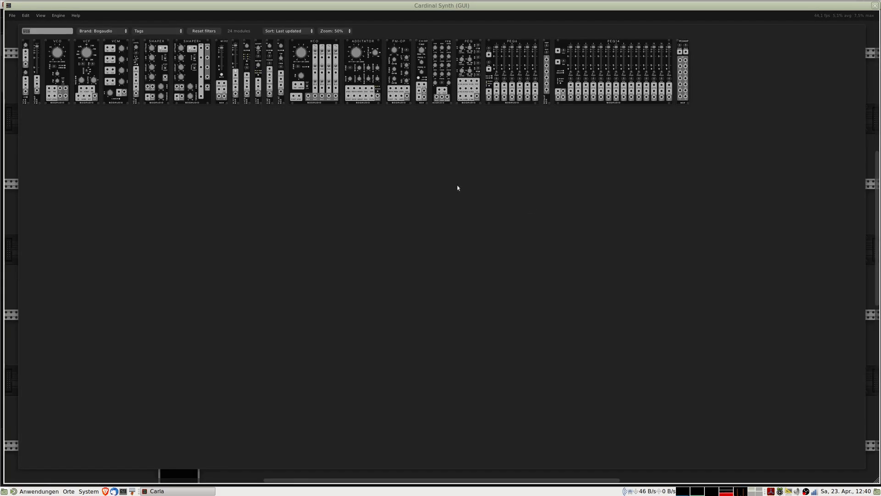
click(35, 42)
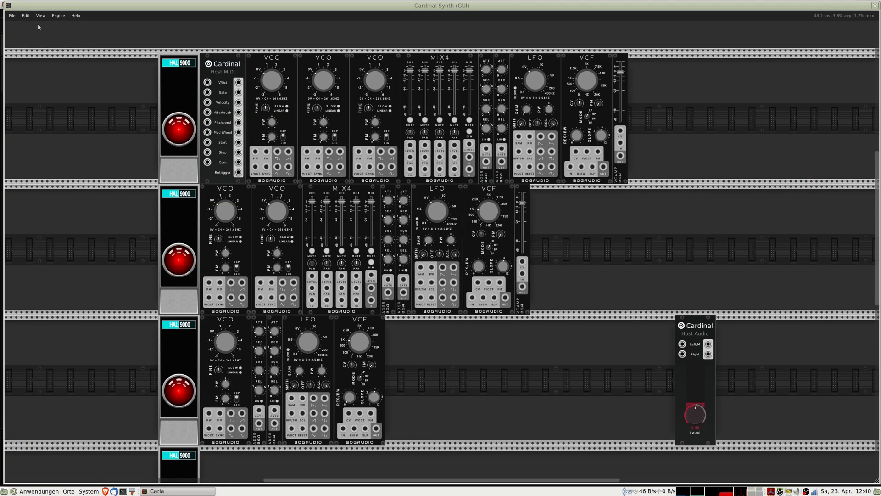
right_click(397, 342)
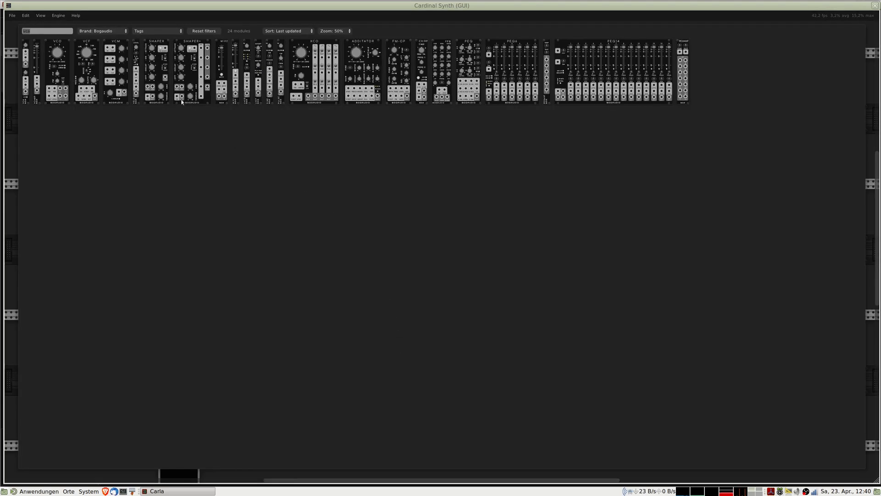
click(38, 44)
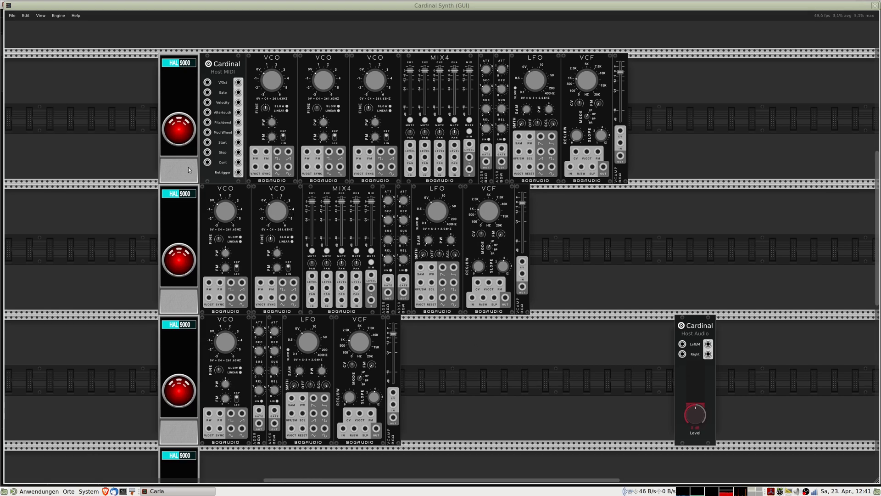
- Move the first row's HAL 9000 panel well away from the Host MIDI module, and filter all brands' modules by the Sequencer tag
drag(172, 97, 57, 156)
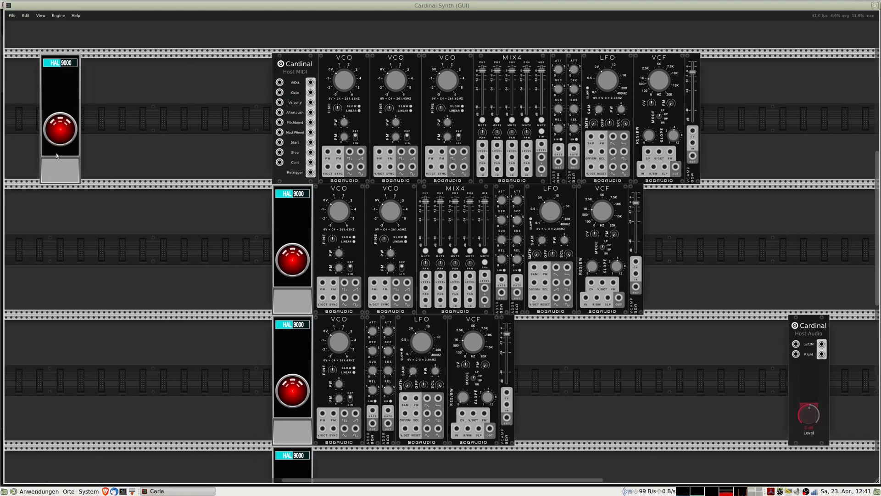
right_click(124, 100)
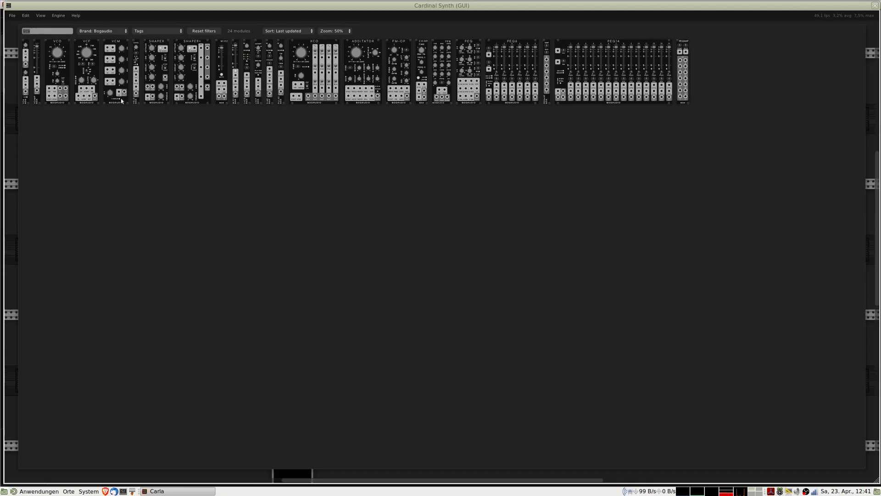
click(112, 31)
click(97, 41)
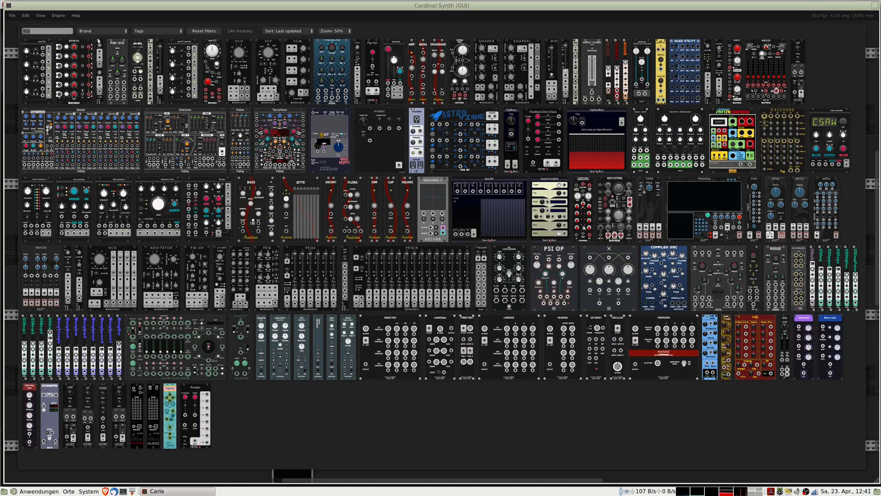
click(151, 30)
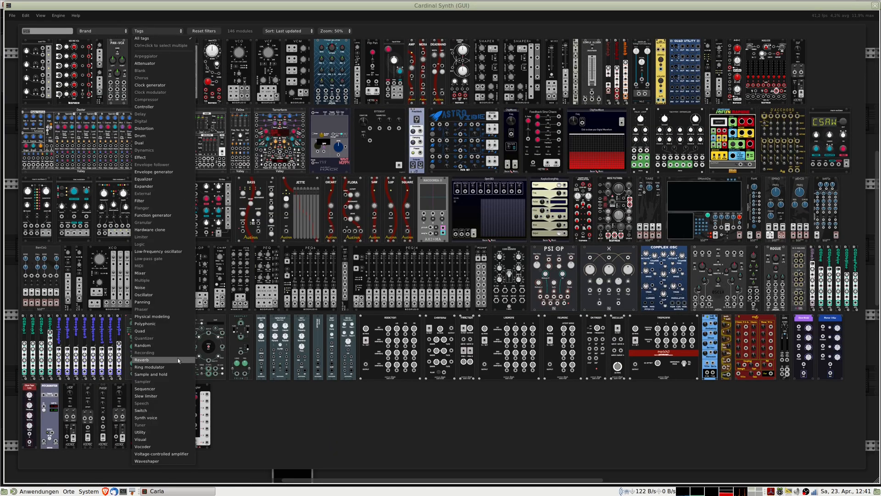
click(156, 389)
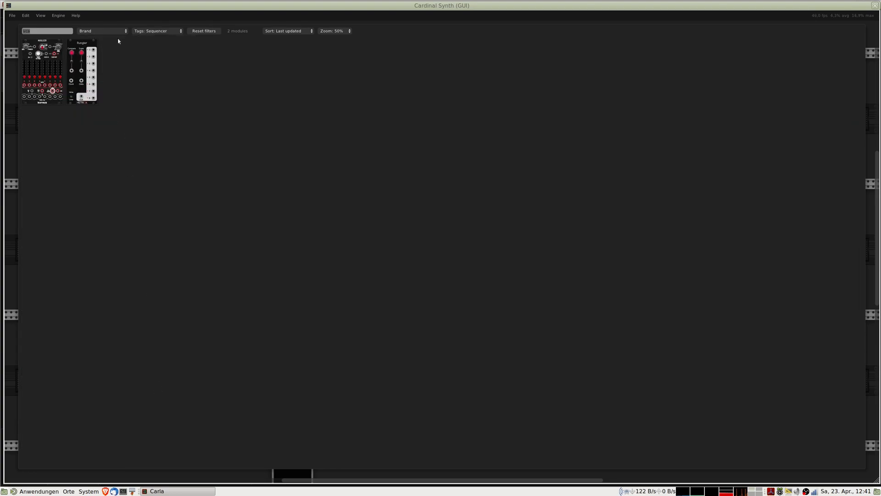
- Clear the module search text and limit the sequencer modules to the Impromptu brand
click(37, 32)
key(BackSpace)
key(BackSpace)
key(BackSpace)
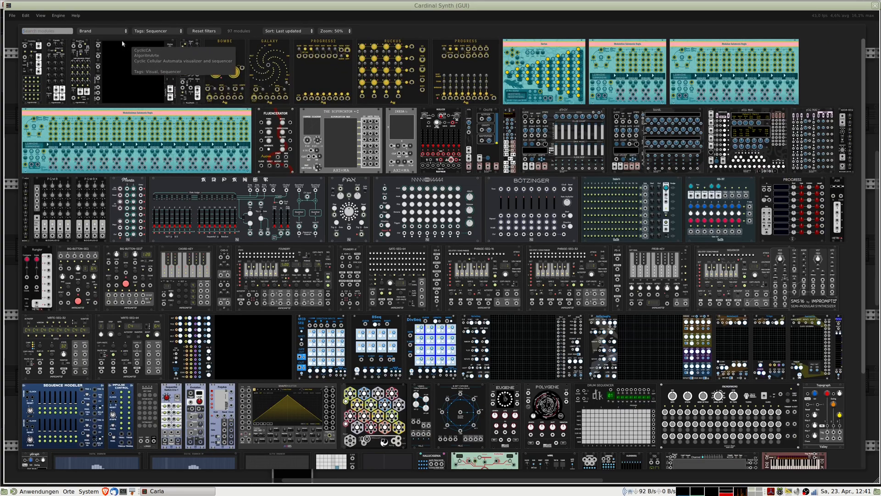
click(113, 32)
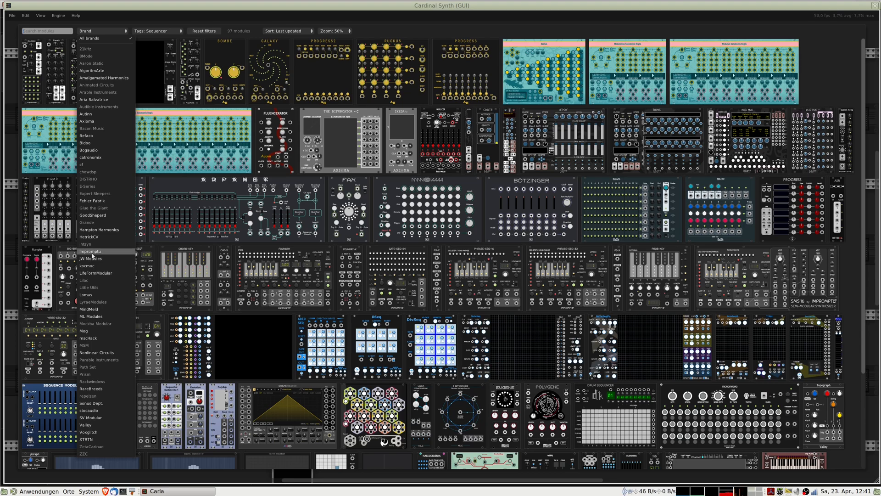
click(95, 252)
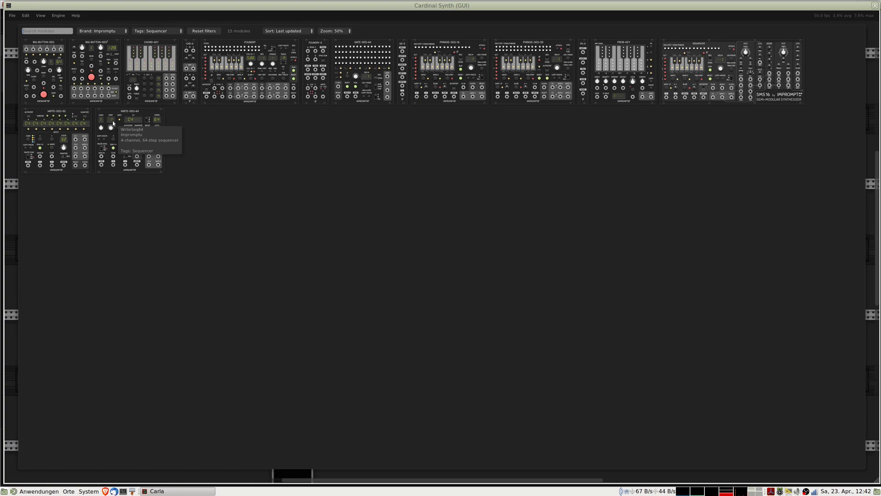
- Place a WRITE-SEQ-32 directly before the first row's Host MIDI module and move the HAL 9000 panel up against it
click(60, 129)
drag(136, 139, 192, 133)
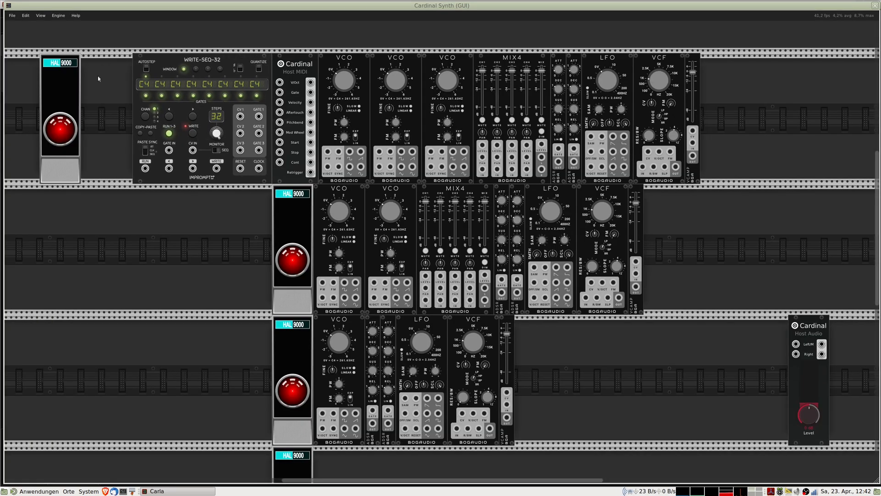
drag(71, 82, 146, 107)
- Move the second row's HAL 9000 panel well away from the VCOs and add a WRITE-SEQ-32 in the gap
drag(288, 206, 59, 213)
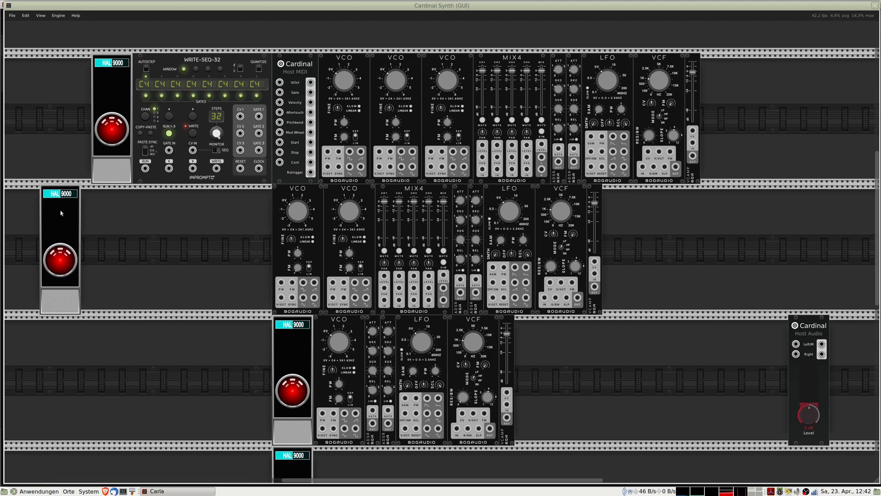
right_click(132, 212)
click(56, 132)
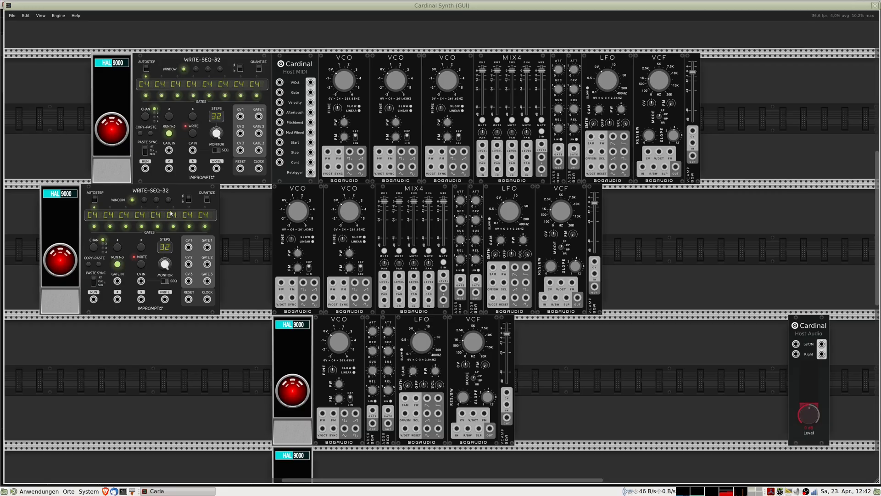
- Move the second row's WRITE-SEQ-32 directly before its first VCO and bring the HAL 9000 panel up against it
drag(171, 212, 234, 217)
drag(79, 193, 137, 200)
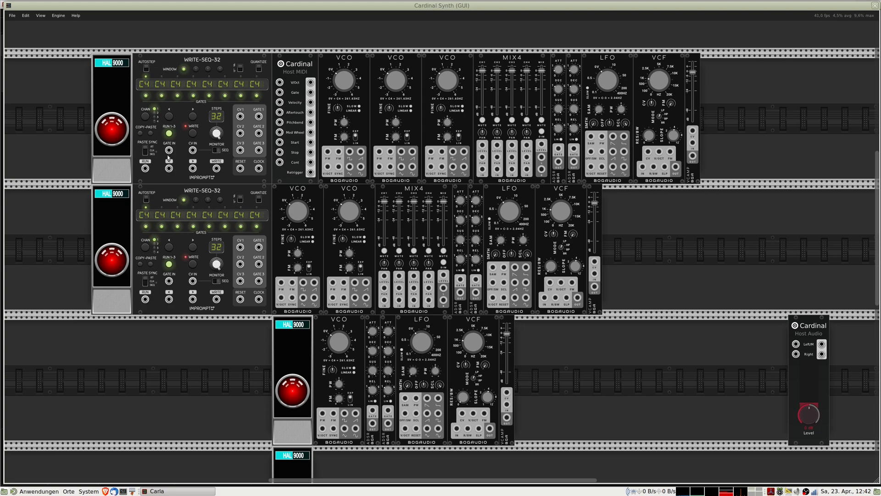
- Move the first row's HAL 9000 panel to the row above, duplicate it as that row's replacement, and line up the three panels' edges
scroll(198, 163, up, 5)
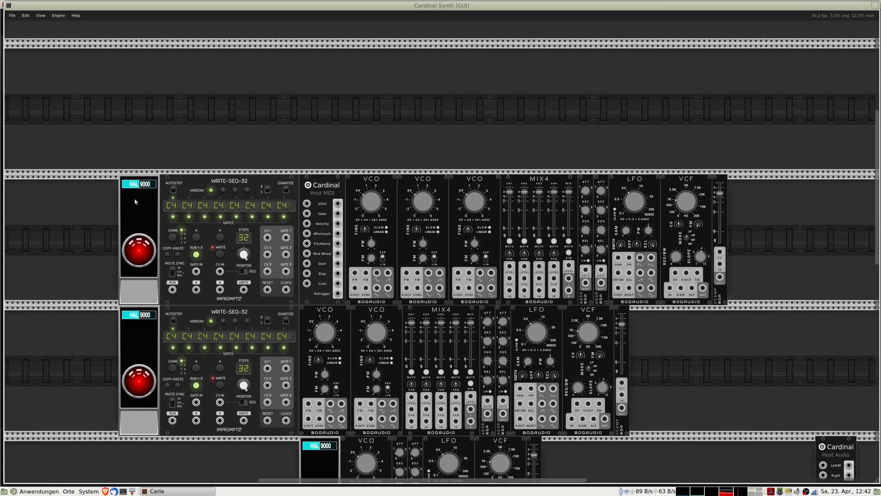
drag(139, 200, 142, 110)
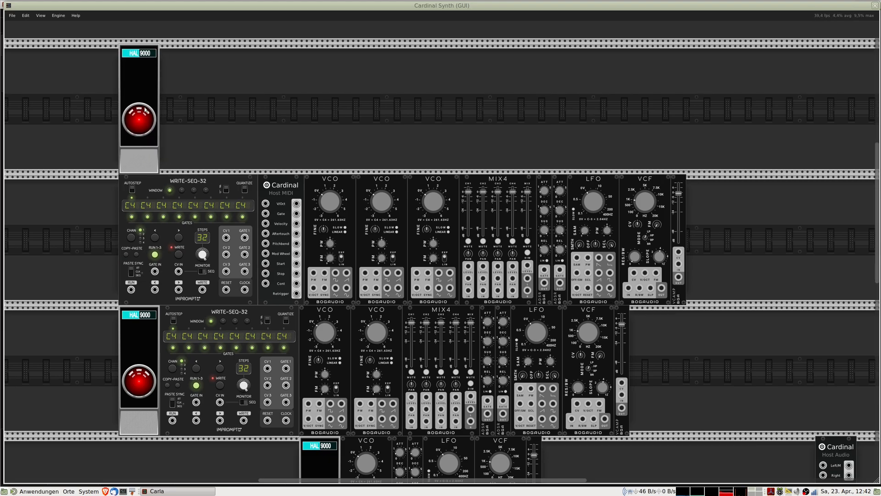
key(ctrl+d)
drag(139, 85, 94, 299)
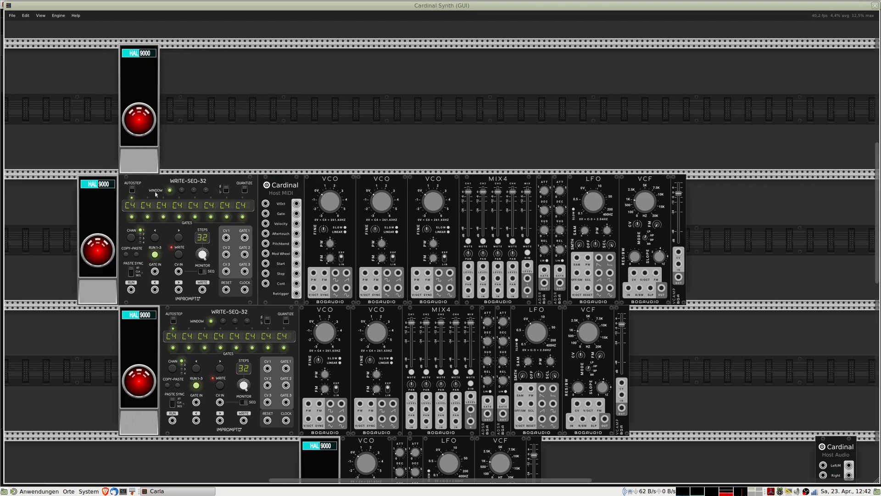
drag(141, 353, 97, 342)
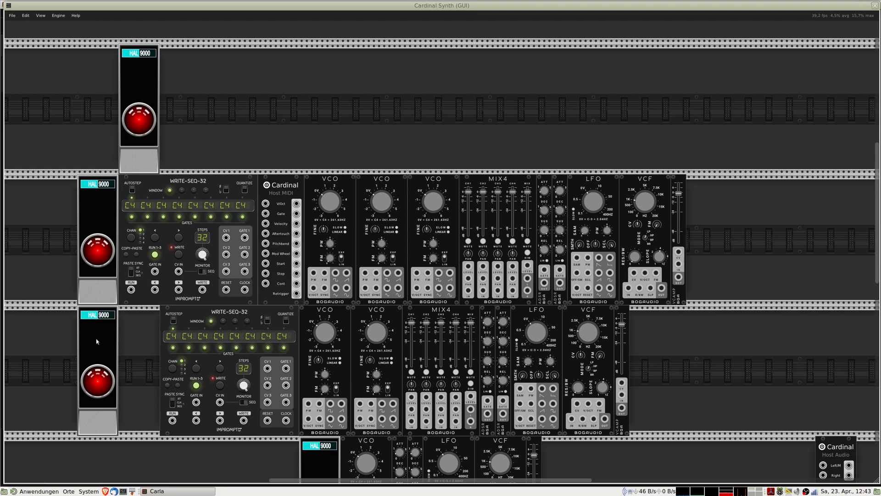
drag(145, 78, 103, 86)
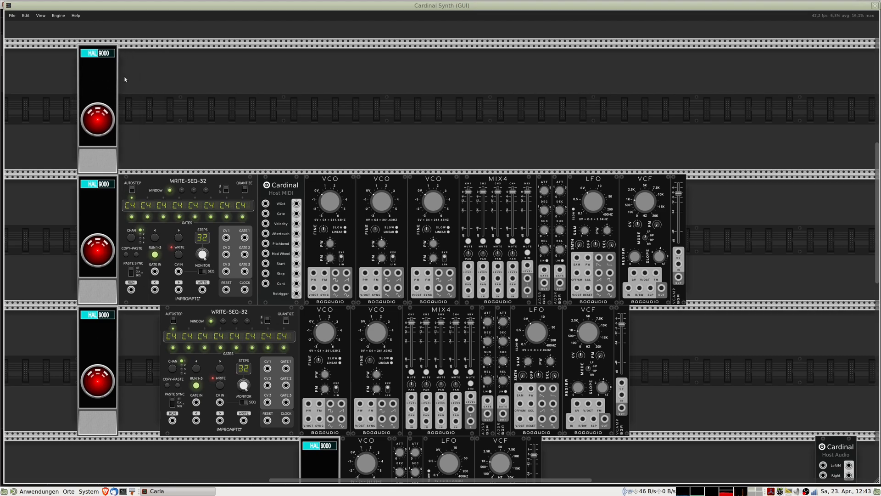
- Filter all brands' modules by the Clock generator tag and place the mscHack clock beside the HAL 9000 panel in the new row
right_click(142, 86)
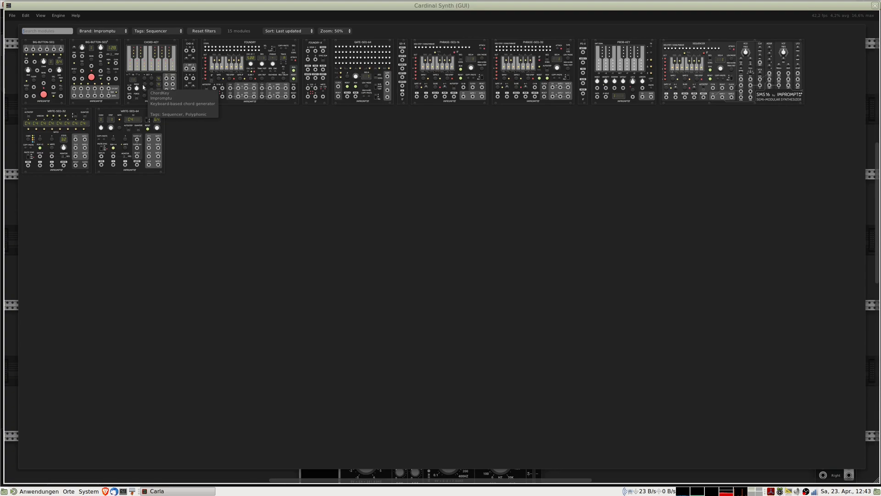
click(109, 32)
click(103, 39)
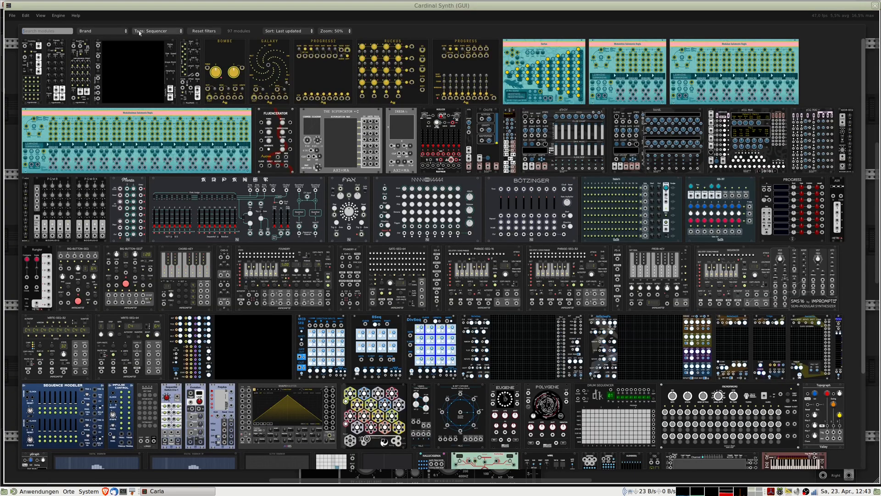
click(146, 33)
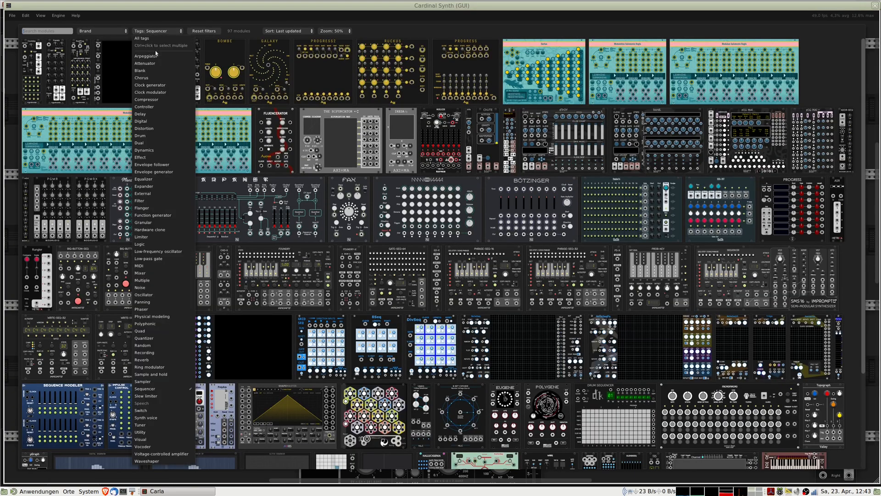
click(153, 85)
drag(617, 74, 154, 124)
- Line up the third sound row's HAL 9000 panel with those above and move the second row's WRITE-SEQ-32 against its HAL 9000 panel
drag(236, 179, 283, 104)
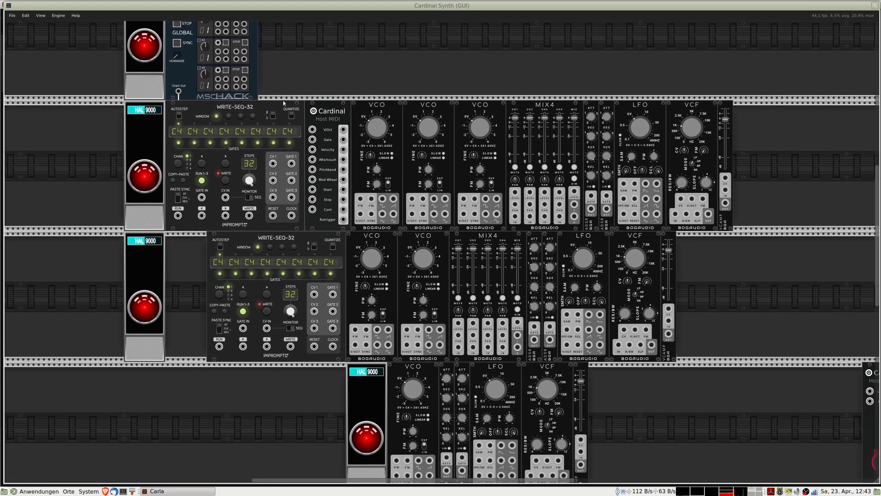
scroll(250, 208, down, 1)
mouse_move(256, 231)
mouse_down()
mouse_move(213, 239)
mouse_move(254, 240)
mouse_up()
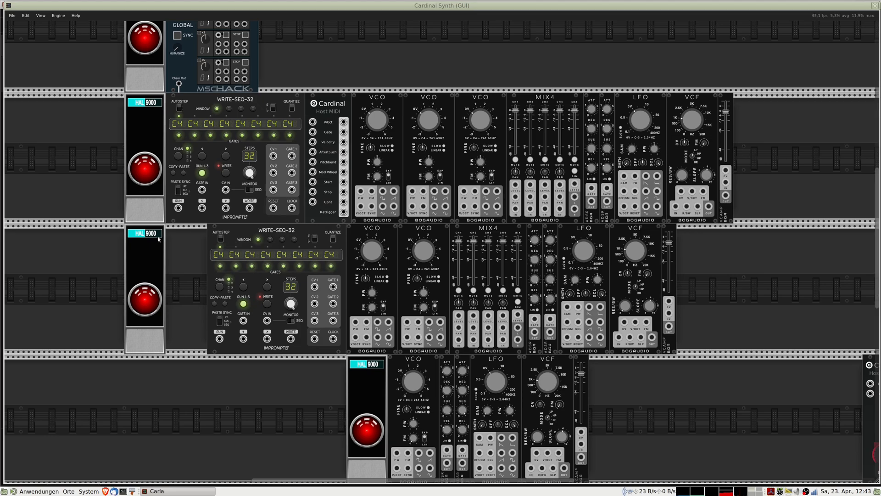
drag(369, 398, 153, 407)
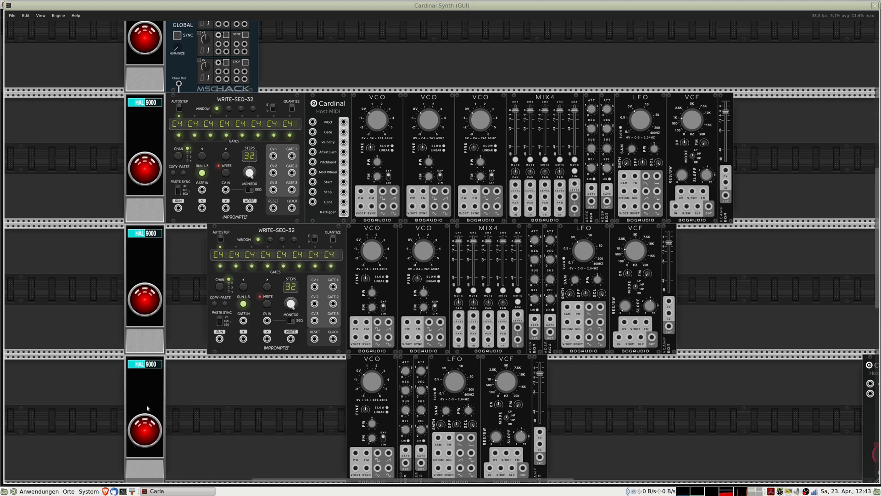
drag(297, 403, 256, 335)
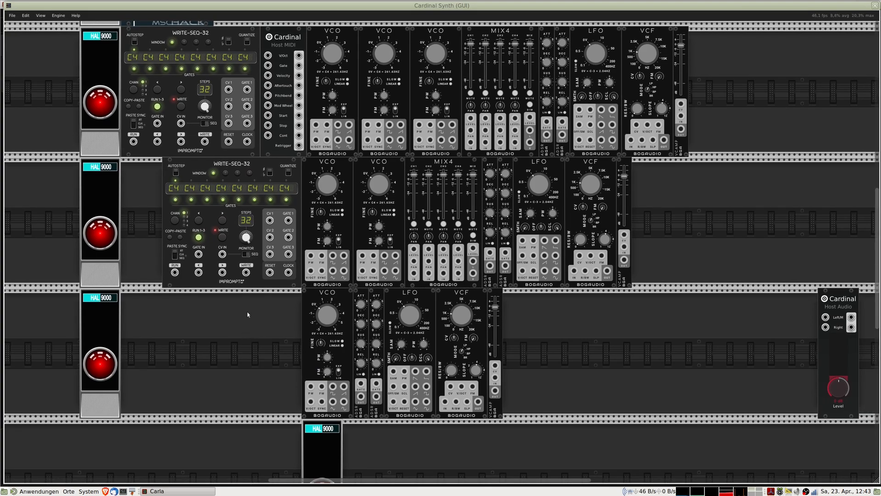
drag(237, 316, 239, 375)
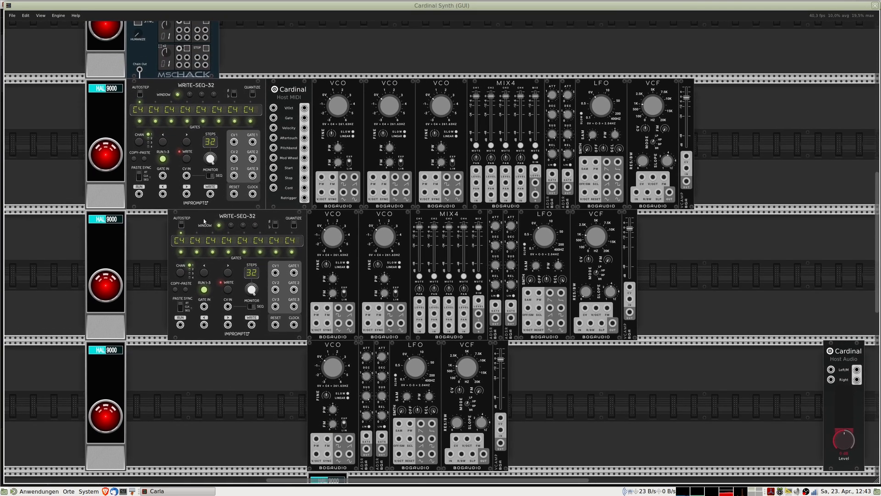
drag(200, 221, 154, 224)
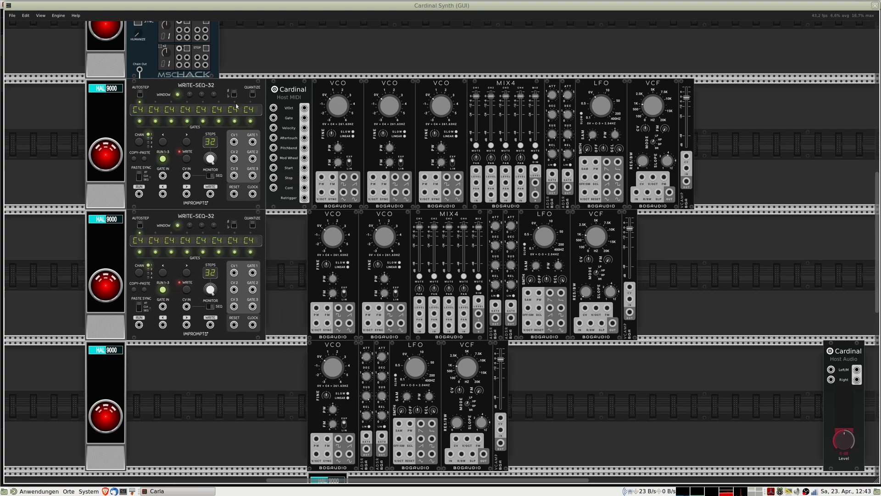
- Move the first row's Host MIDI module between the HAL 9000 panel and the WRITE-SEQ-32
scroll(224, 124, up, 5)
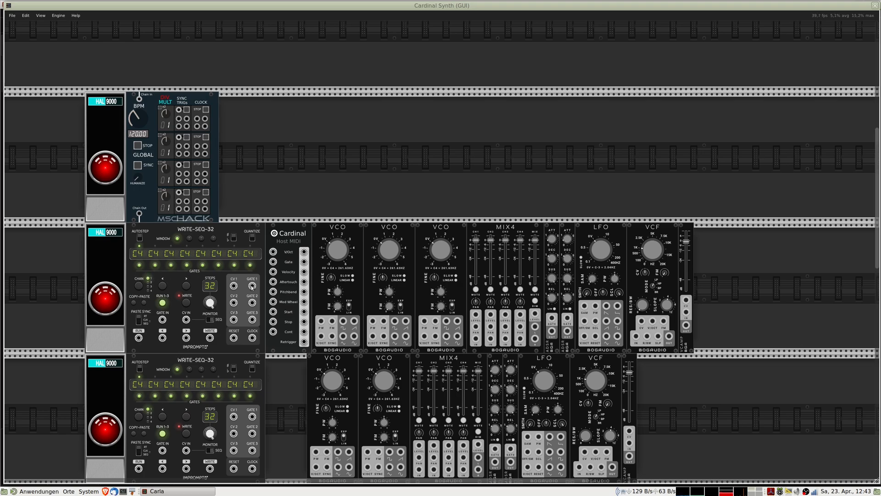
drag(346, 318, 249, 183)
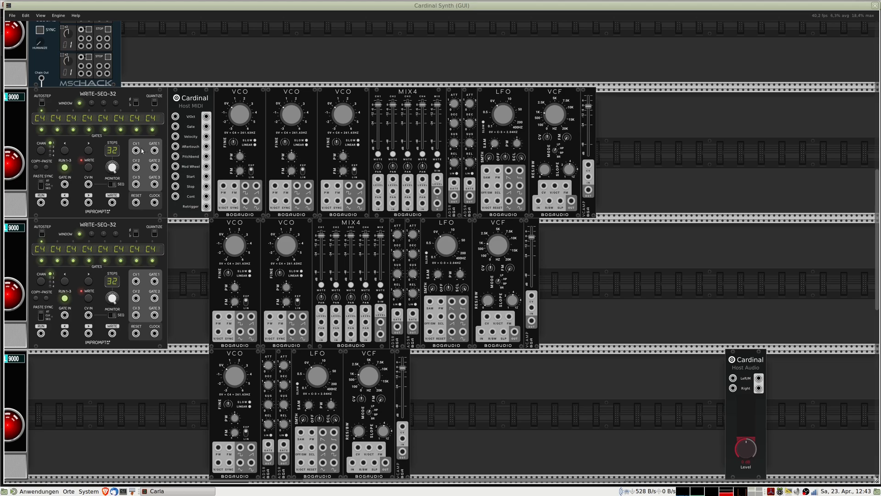
drag(138, 167, 299, 192)
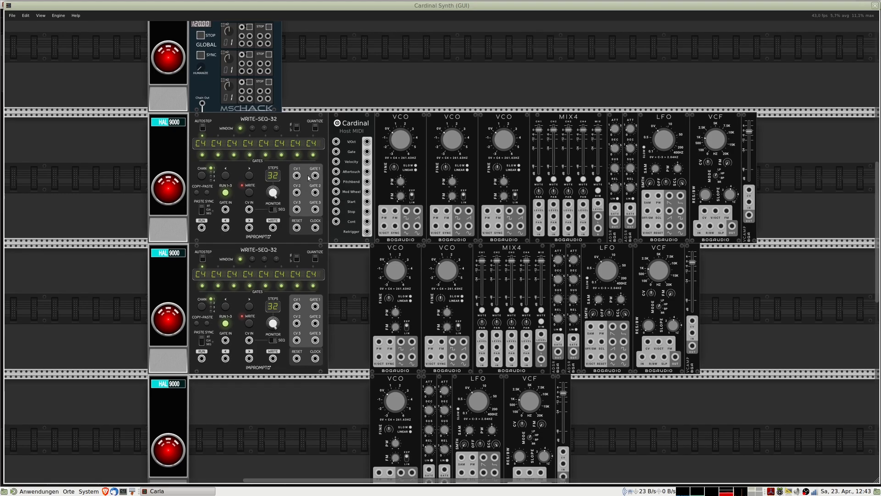
scroll(258, 218, up, 3)
scroll(258, 218, up, 2)
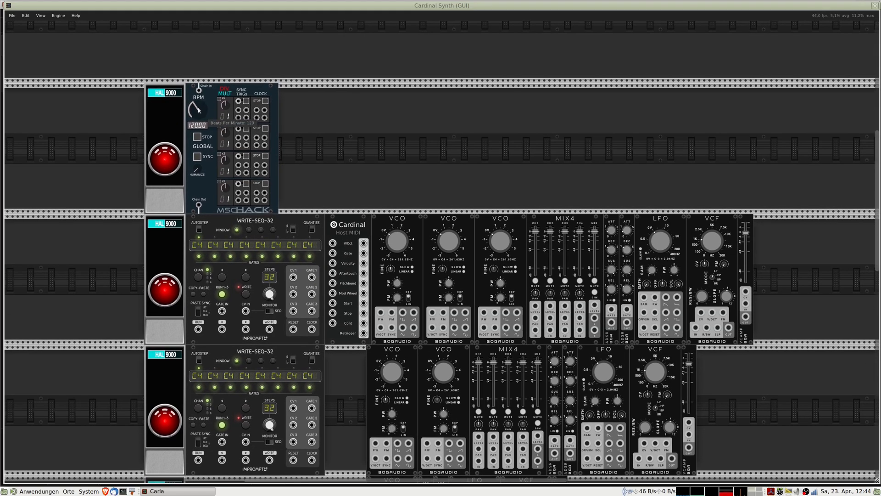
scroll(279, 257, down, 2)
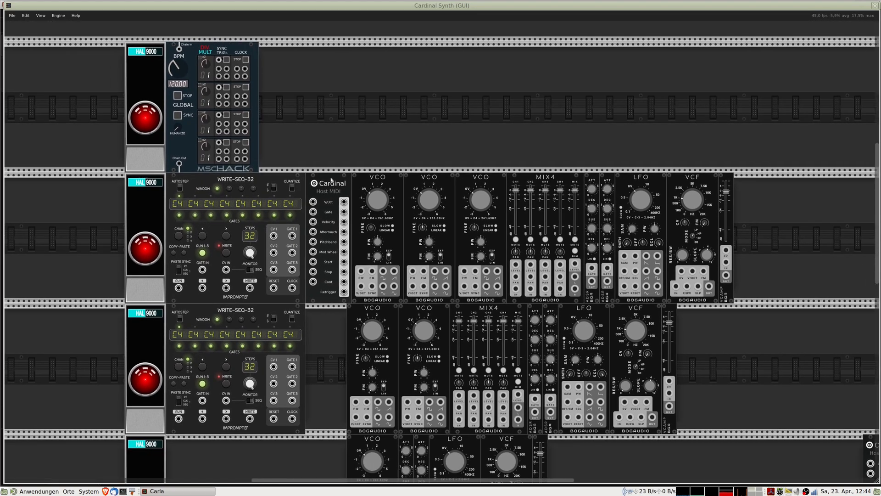
drag(295, 179, 219, 185)
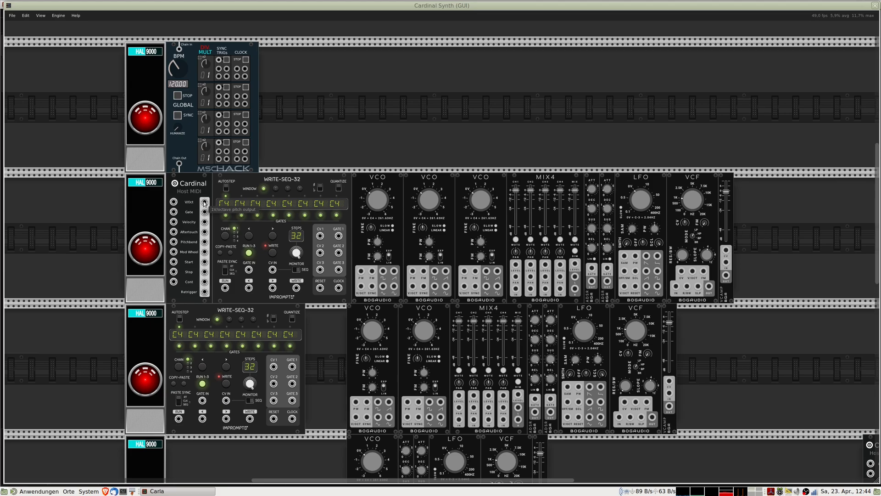
- Patch the Host MIDI V/Oct output to the CV IN of both WRITE-SEQ-32 sequencers
drag(204, 202, 273, 270)
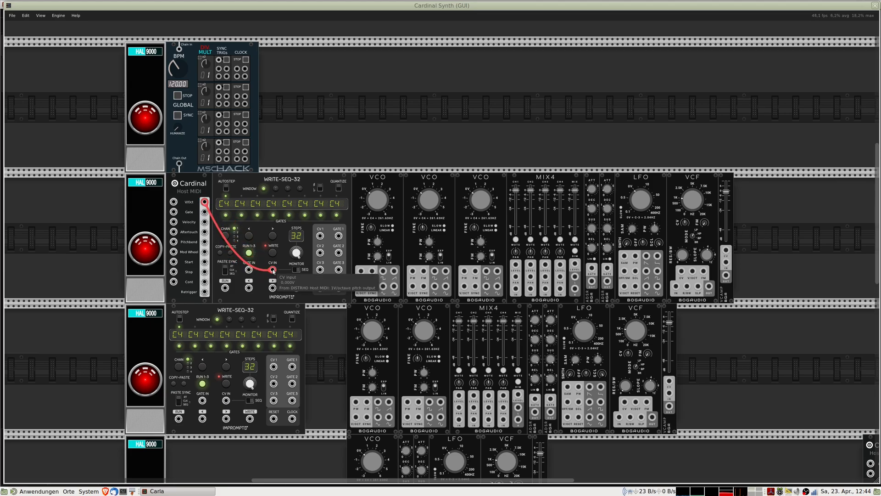
mouse_move(205, 203)
mouse_down()
mouse_move(232, 293)
mouse_move(205, 203)
mouse_up()
drag(272, 270, 228, 402)
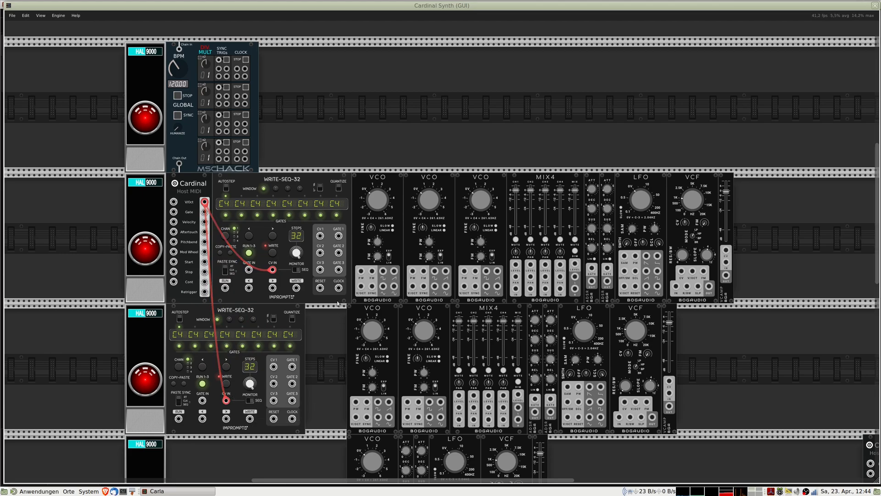
- Patch the first sequencer's CV 1 output to the V/OCT inputs of the first row's three VCOs
drag(336, 339, 179, 328)
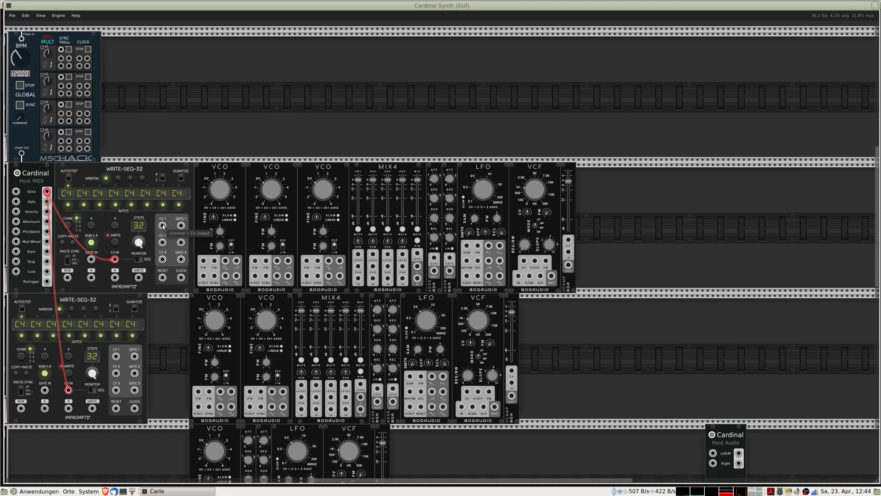
drag(163, 226, 203, 278)
drag(163, 225, 310, 276)
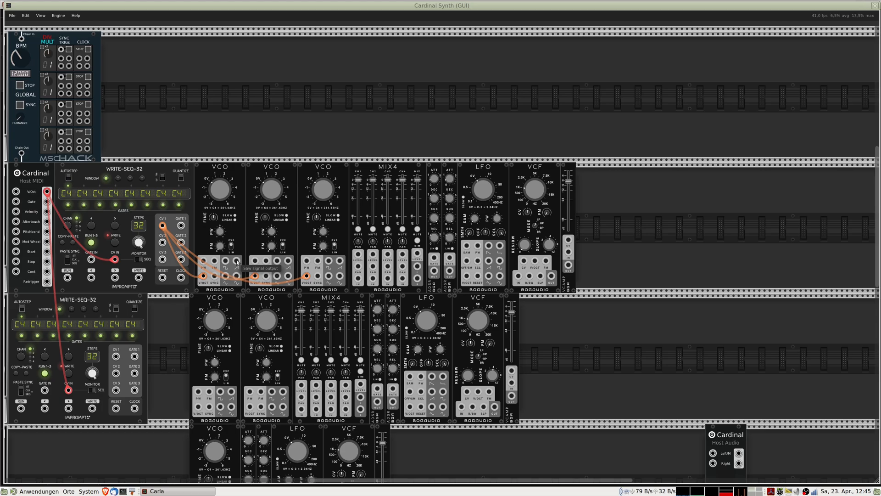
- Patch the first row's VCO outputs (saw, saw, triangle) into MIX4 channels 1–3, and the left mix output through the VCF into the VCAMP
drag(237, 262, 358, 277)
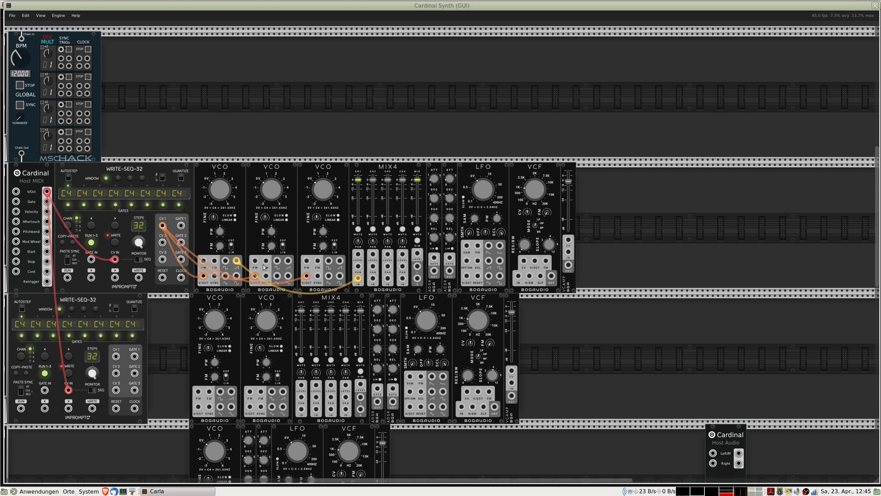
drag(288, 260, 390, 281)
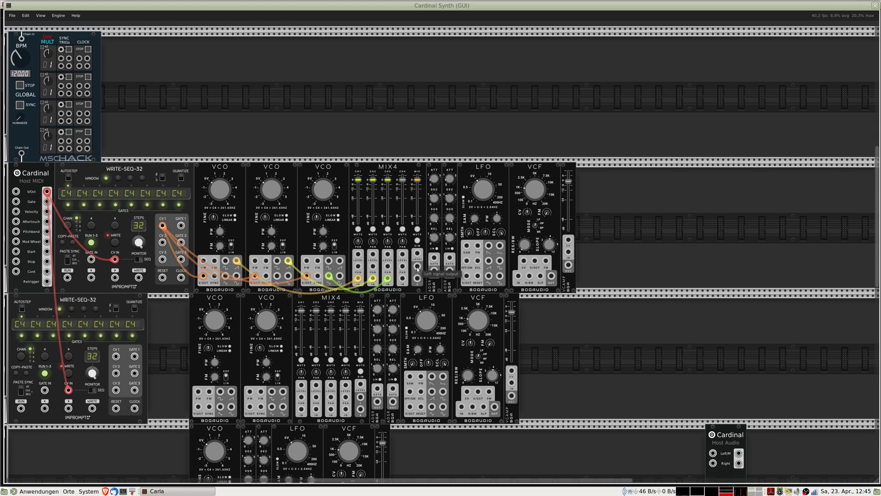
drag(418, 269, 518, 275)
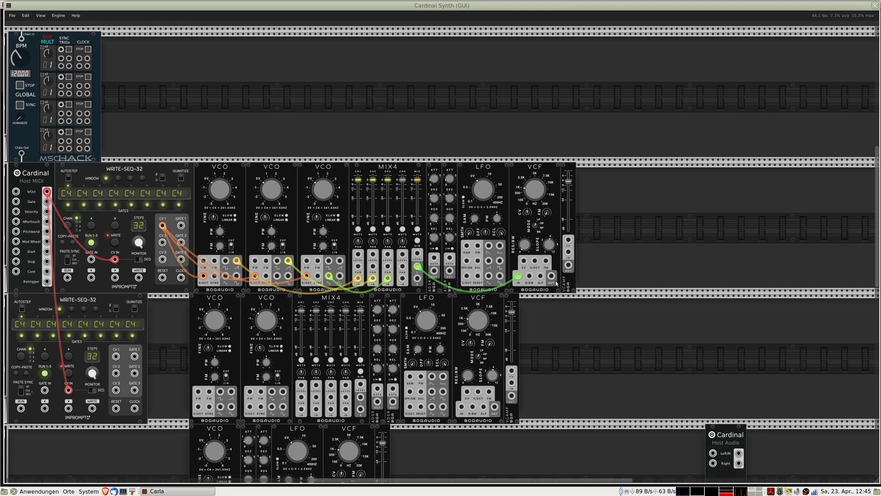
drag(552, 277, 568, 252)
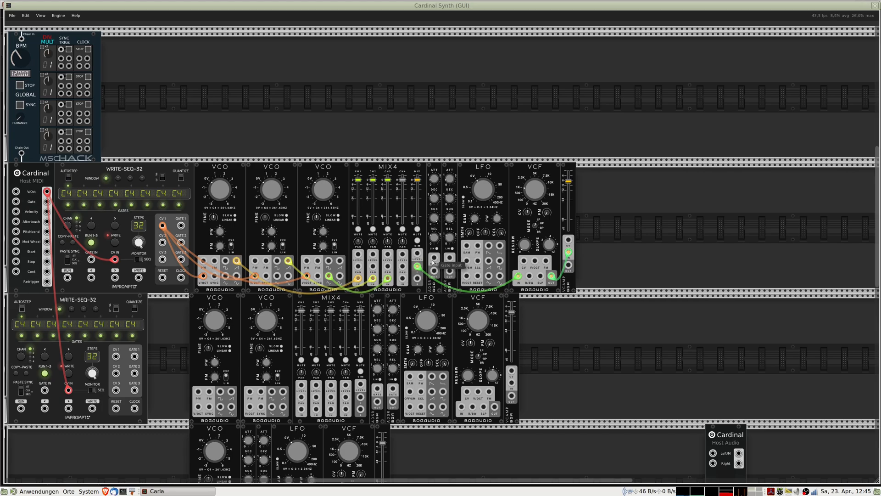
- Patch the first sequencer's GATE 1 output to the gate inputs of both ADSRs in the first row
drag(294, 287, 405, 272)
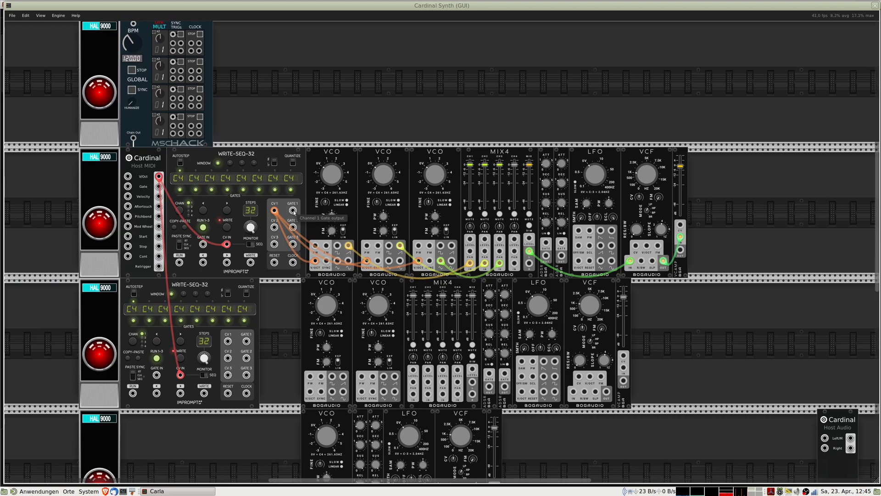
drag(293, 211, 561, 242)
- Patch the first row's first ADSR output to the VCF's FM input and the second ADSR output to the VCAMP's CV input
drag(562, 283, 390, 248)
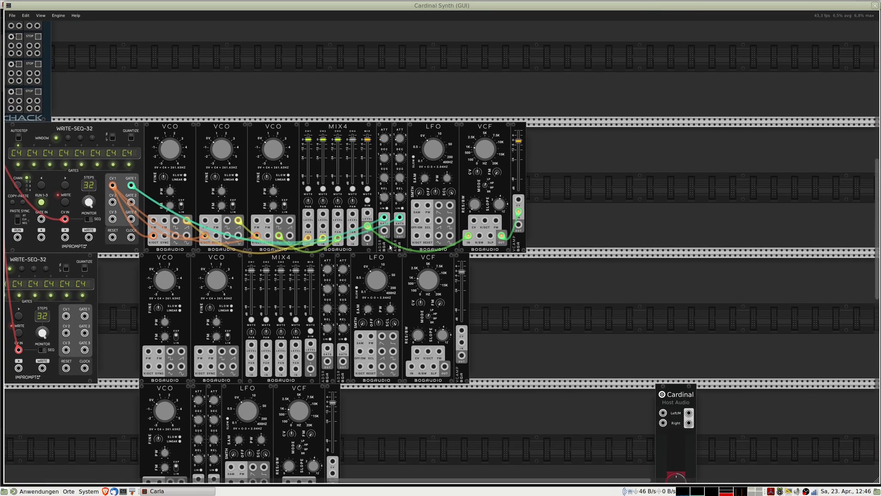
scroll(390, 248, up, 2)
scroll(390, 248, down, 3)
scroll(390, 247, up, 3)
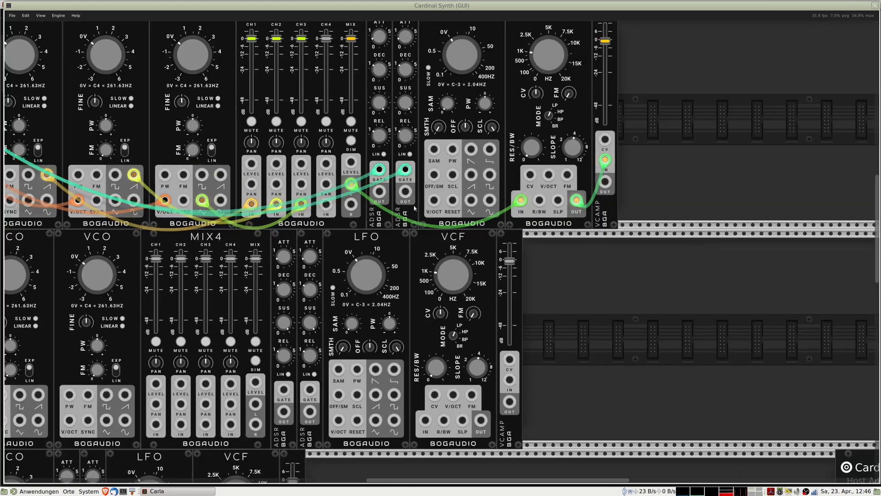
scroll(416, 202, up, 3)
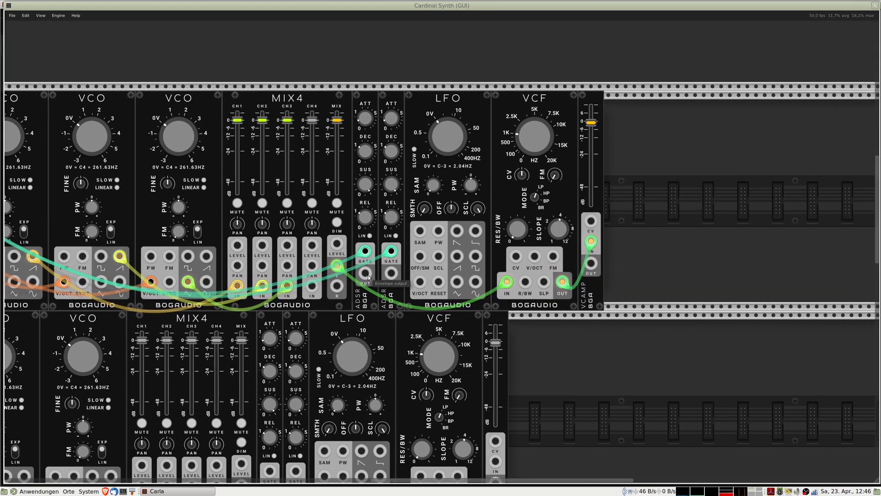
drag(366, 274, 553, 256)
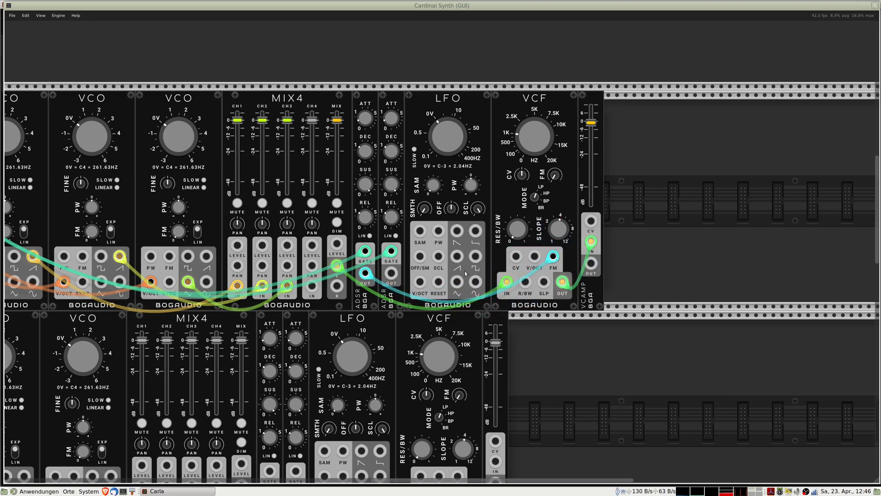
drag(391, 273, 592, 221)
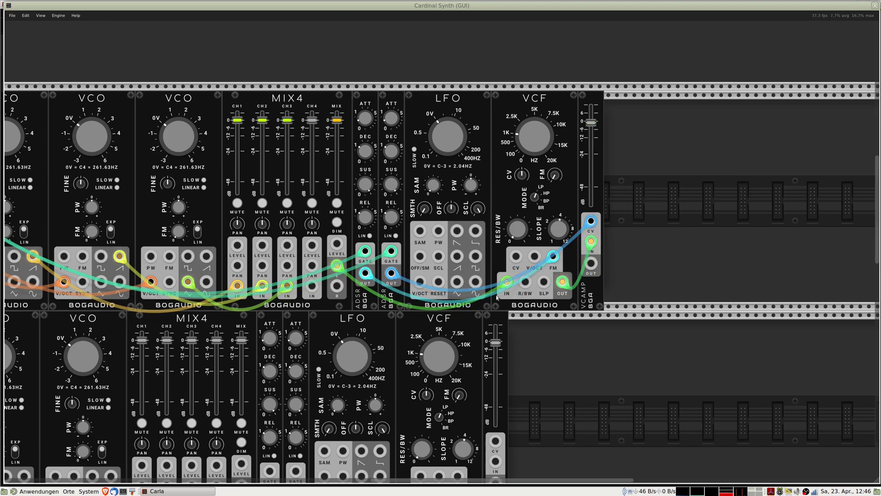
- Patch the first row's LFO sine output to the V/OCT input of the first row's VCF
drag(463, 262, 380, 274)
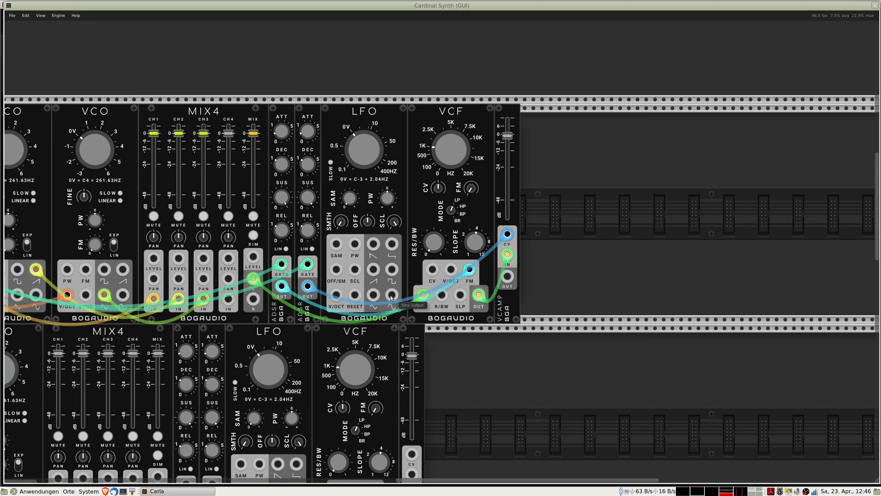
drag(392, 298, 451, 270)
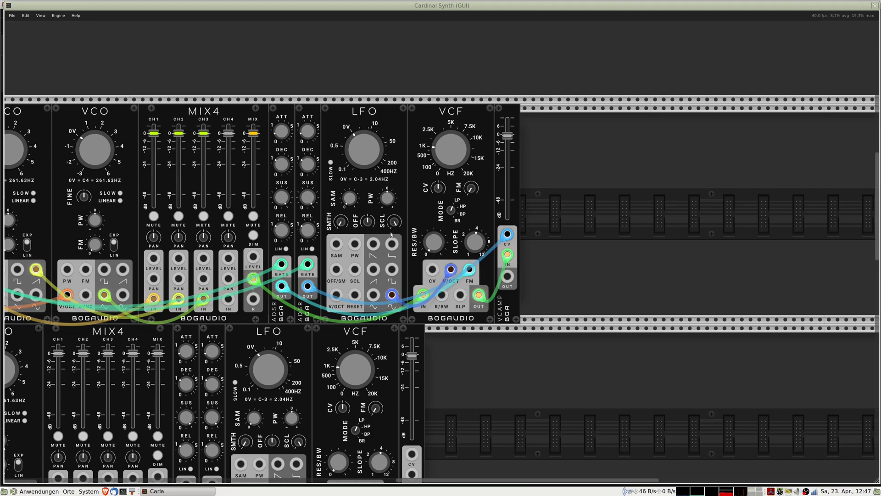
- Enable scroll wheel knob control and turn down the scale (SCL) knob of the first row's LFO
scroll(394, 227, down, 2)
scroll(405, 248, up, 3)
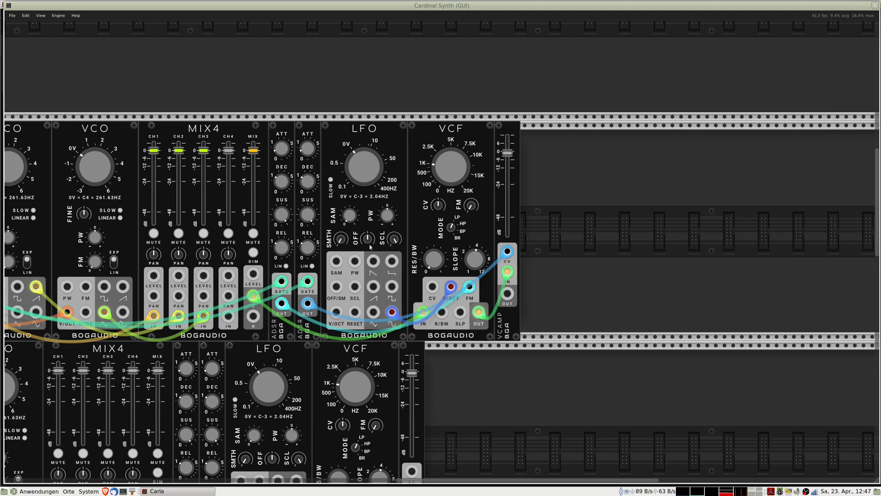
drag(64, 89, 272, 112)
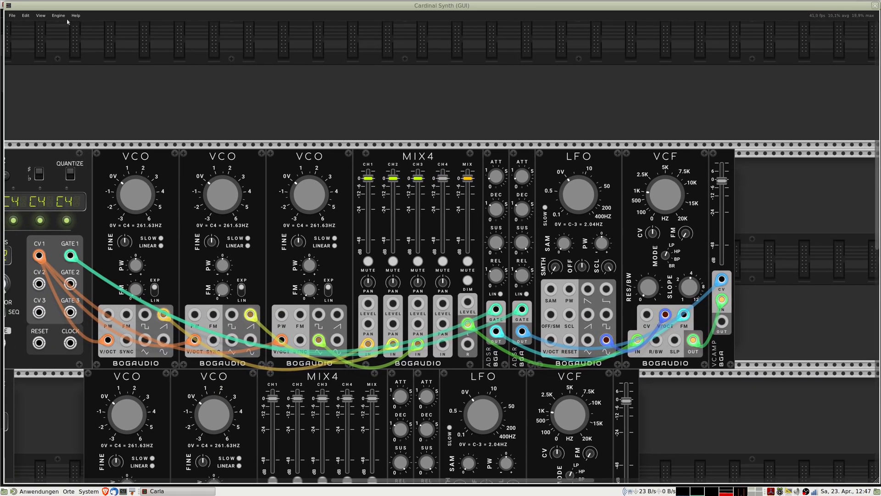
click(41, 16)
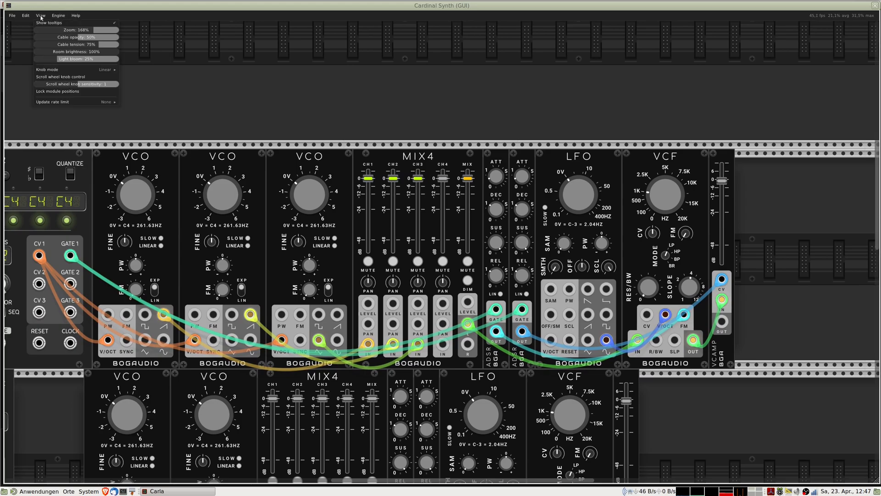
click(69, 79)
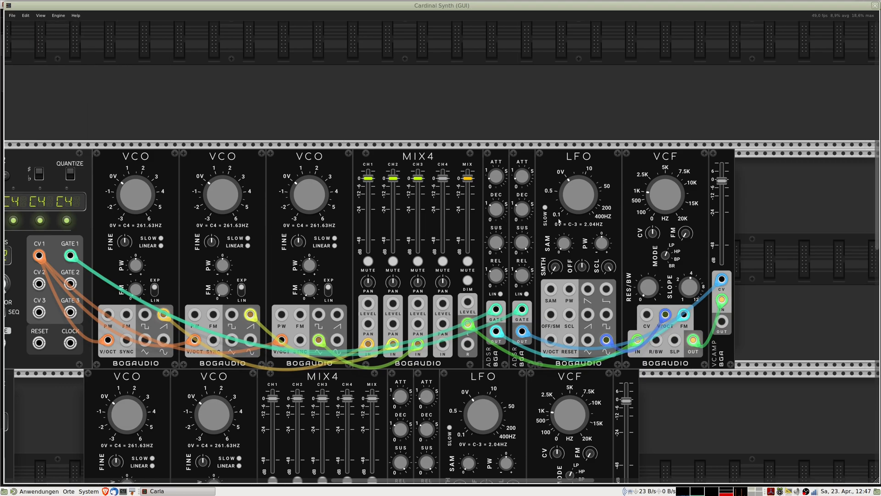
mouse_move(610, 269)
drag(491, 320, 552, 242)
scroll(497, 231, down, 1)
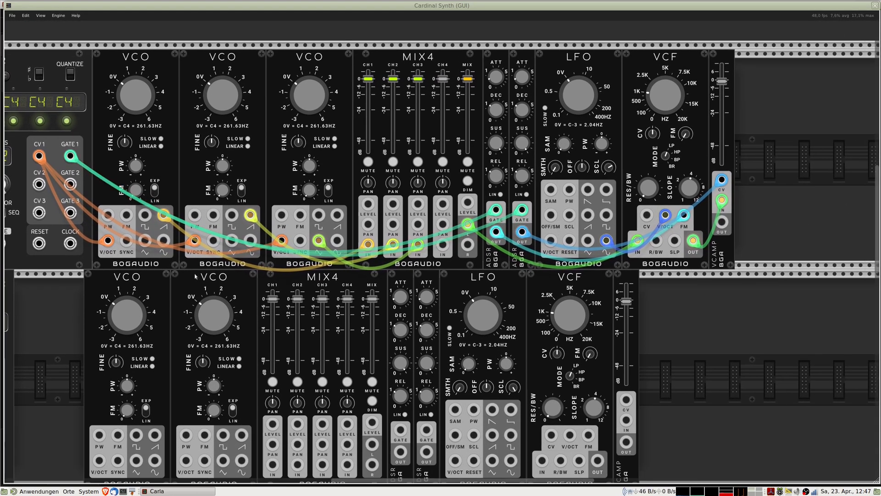
- Patch Host MIDI's V/Oct output to the third row VCO's V/OCT input and its Gate output to both third-row ADSR gates
scroll(417, 204, down, 8)
scroll(417, 204, left, 7)
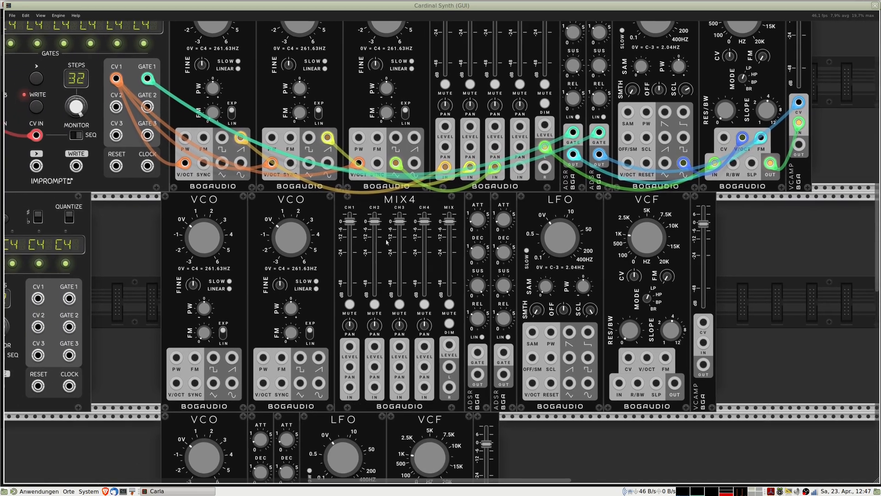
scroll(418, 204, down, 10)
scroll(417, 204, left, 3)
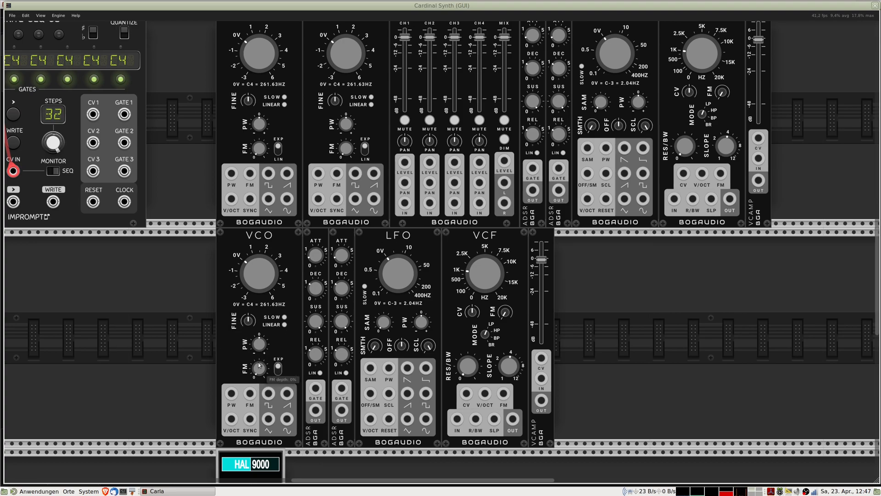
drag(237, 327, 479, 342)
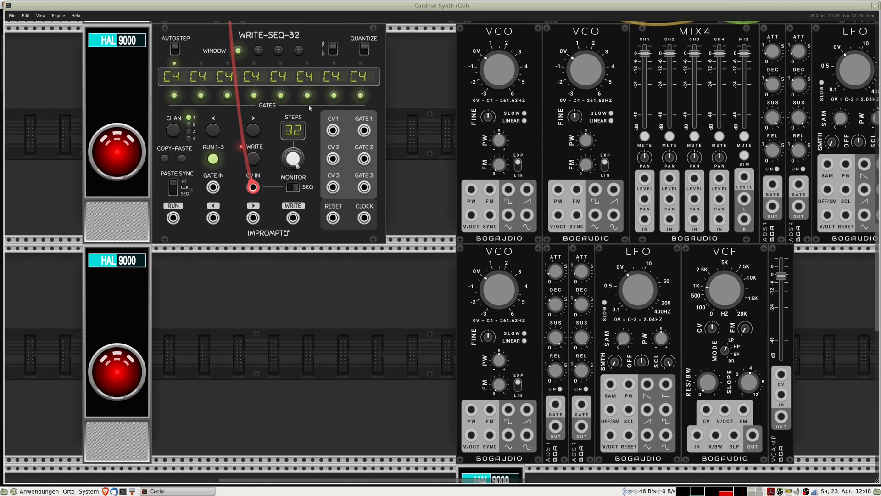
scroll(349, 207, up, 5)
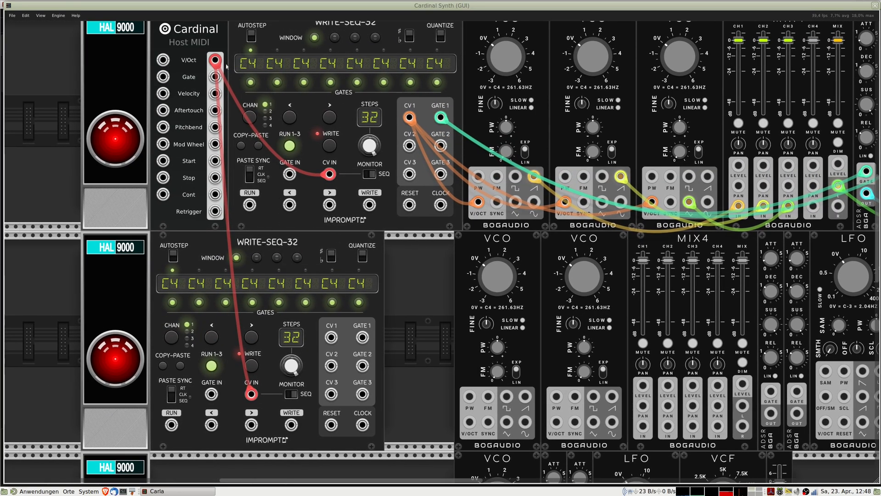
drag(324, 205, 345, 189)
drag(235, 46, 491, 365)
drag(398, 226, 508, 477)
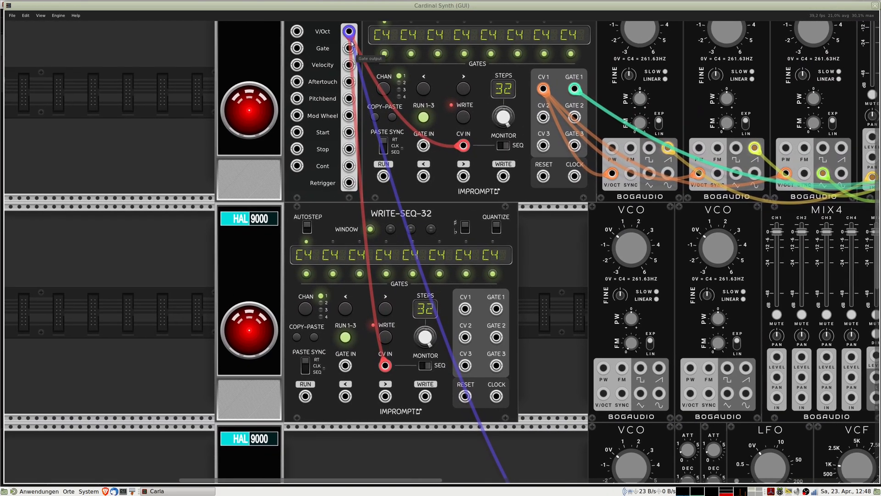
mouse_move(350, 50)
mouse_down()
mouse_move(508, 282)
mouse_move(663, 423)
mouse_move(602, 448)
mouse_move(836, 417)
mouse_move(726, 417)
mouse_move(736, 391)
mouse_move(729, 366)
mouse_move(710, 346)
mouse_move(526, 315)
mouse_move(507, 351)
mouse_move(533, 350)
mouse_up()
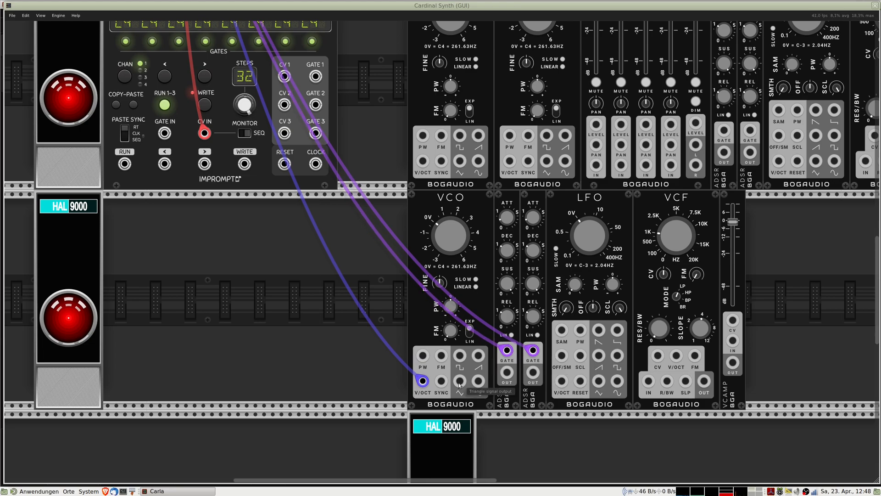
- Patch the third row's VCO triangle output through the VCF to the VCAMP's CV input, and the first ADSR output to the VCF's FM input
drag(460, 381, 648, 380)
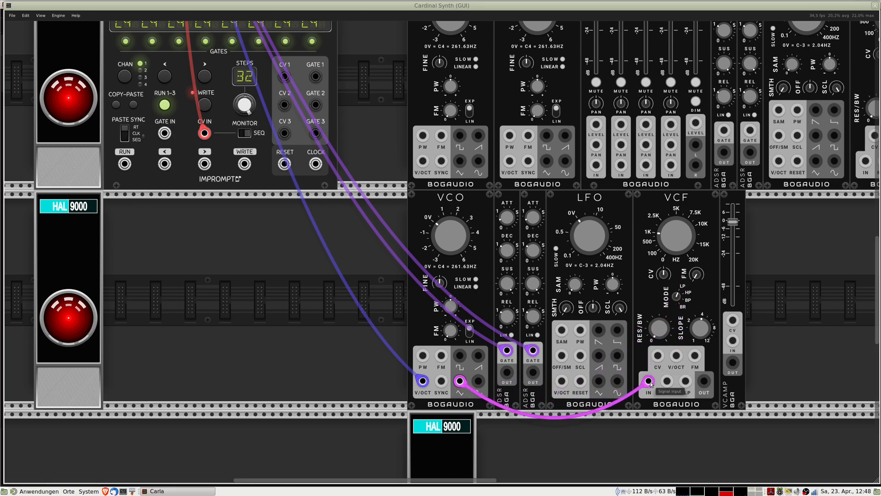
drag(706, 384, 733, 320)
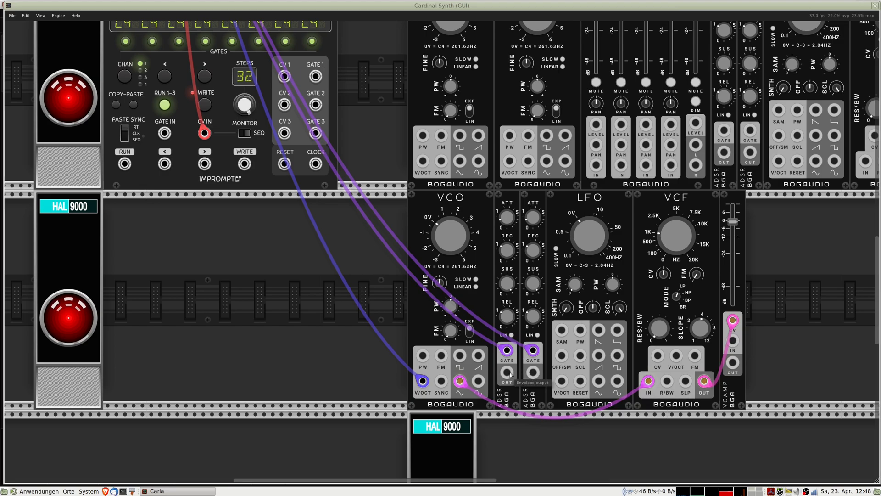
drag(506, 372, 695, 355)
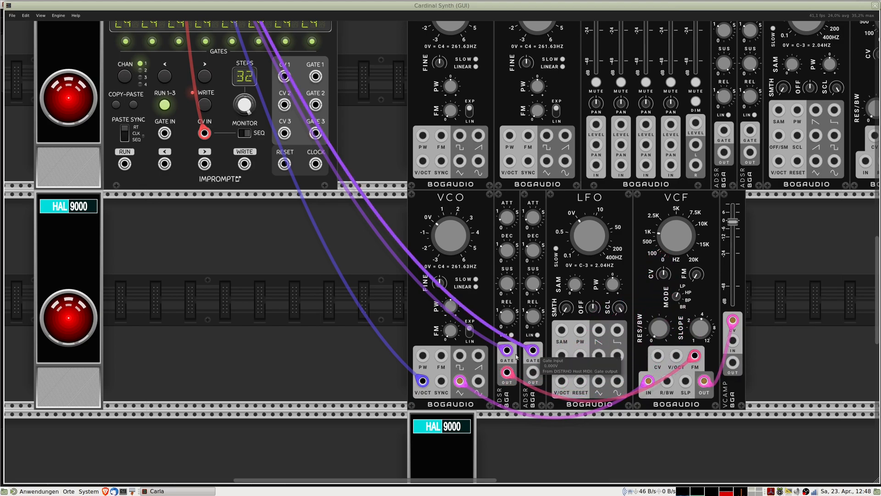
- Move the third row's VCF output cable to the VCAMP's IN and patch the second ADSR output to the VCAMP's CV input
mouse_move(533, 372)
mouse_down()
mouse_move(721, 338)
mouse_move(723, 356)
mouse_move(545, 361)
mouse_up()
drag(733, 320, 733, 340)
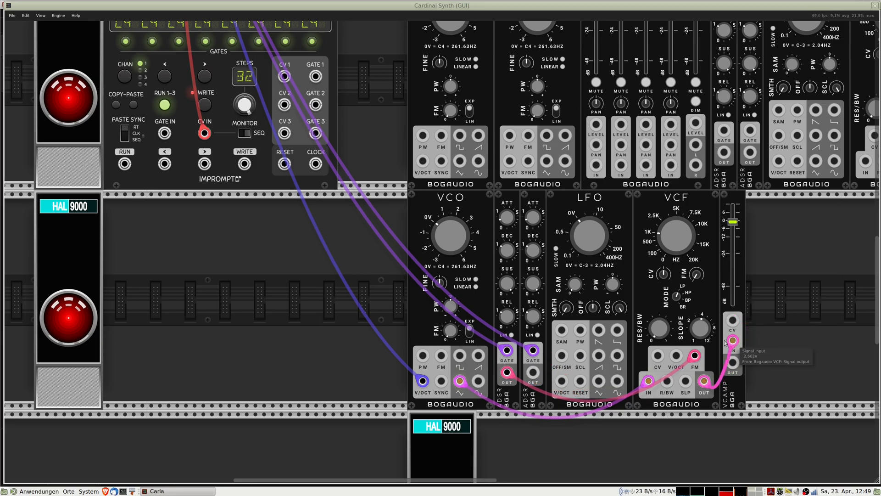
drag(535, 375, 363, 361)
- Move the Host Audio module farther from the third row's VCAMP to make room for another module
drag(388, 303, 438, 444)
drag(693, 219, 614, 303)
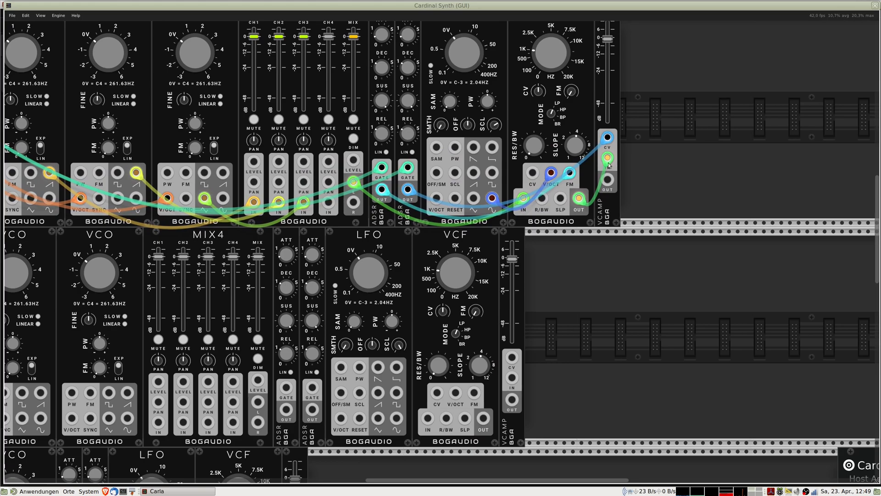
drag(529, 364, 701, 144)
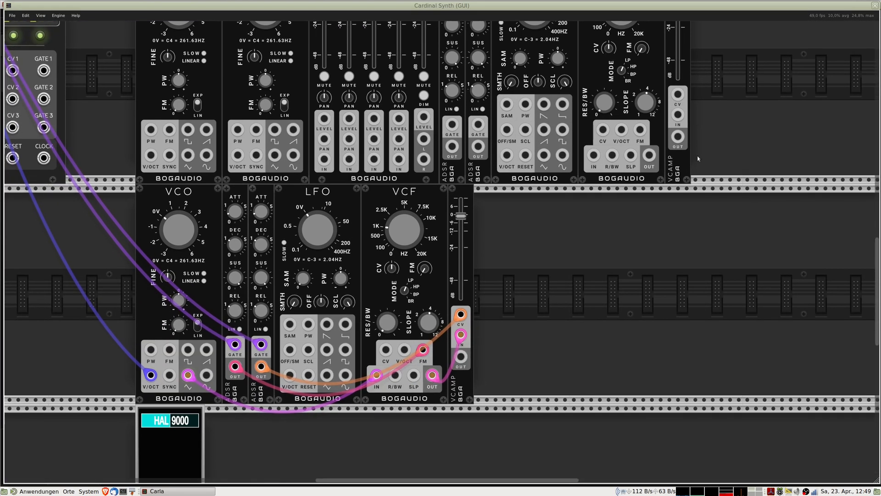
drag(459, 346, 698, 320)
drag(683, 351, 478, 298)
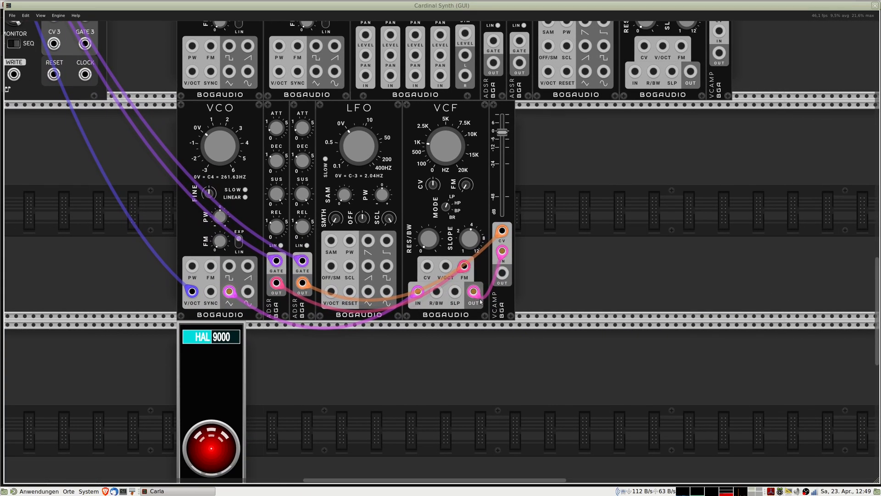
scroll(530, 298, down, 2)
scroll(593, 297, down, 3)
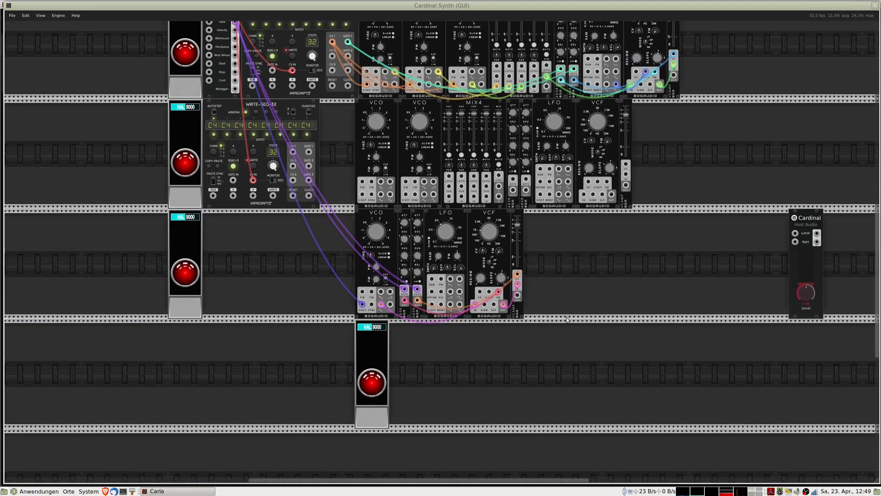
drag(593, 297, 482, 320)
scroll(481, 319, down, 1)
scroll(532, 253, up, 2)
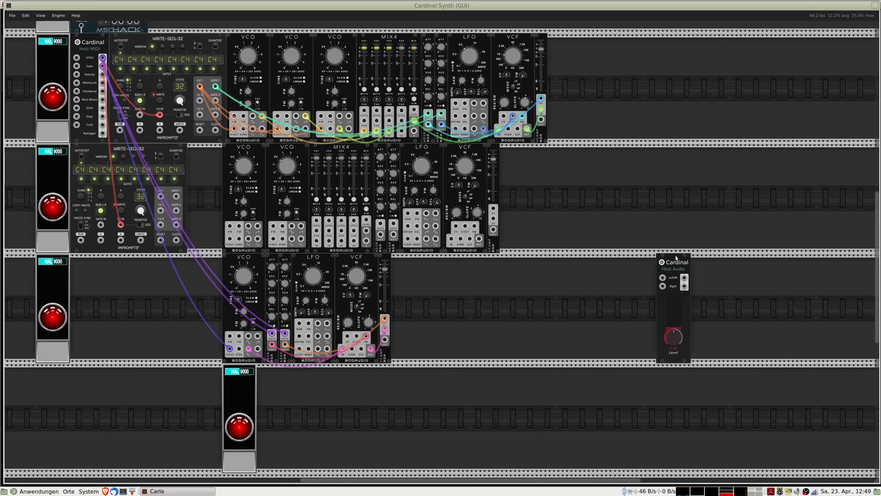
drag(676, 258, 751, 261)
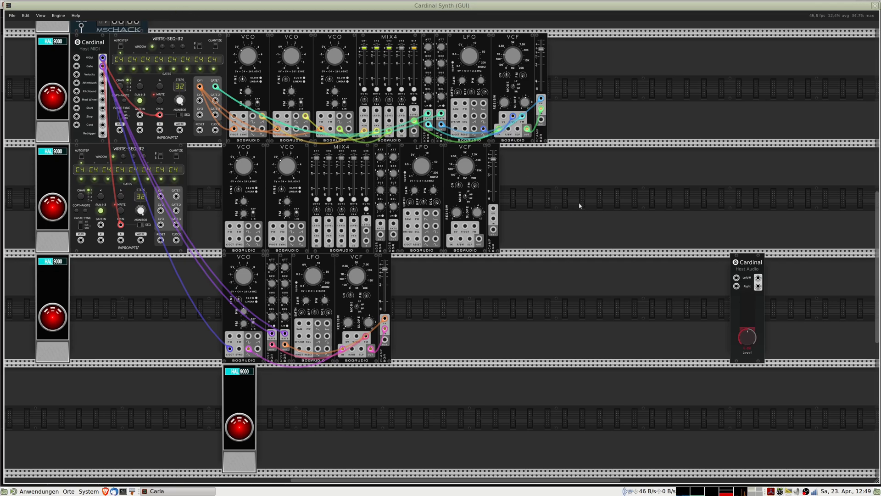
- Filter the module library by Mixer, add the mscHack 9 Channel, 3 Groups mixer after the third row's VCAMP, and place Host Audio beside it
right_click(580, 165)
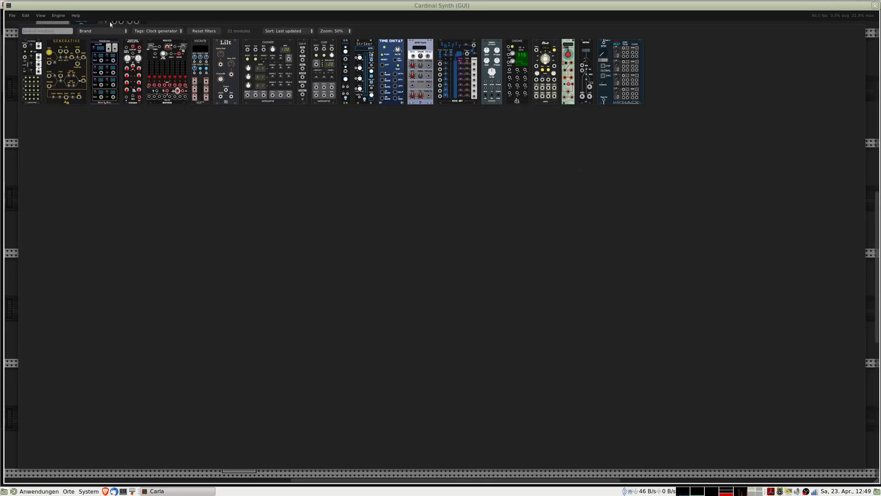
click(154, 31)
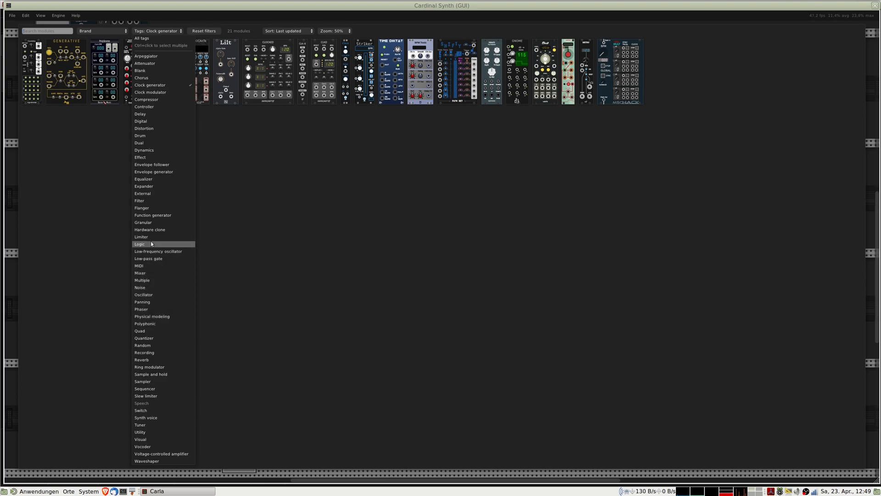
click(147, 273)
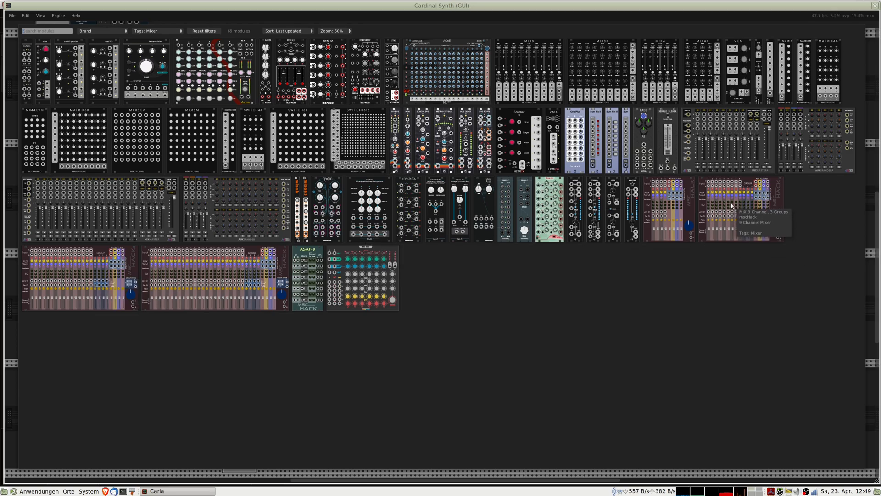
drag(732, 206, 459, 291)
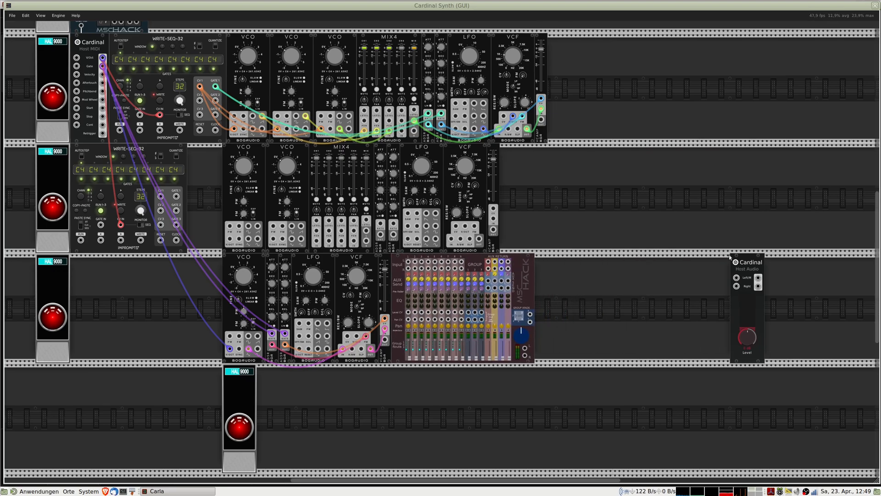
drag(751, 258, 554, 265)
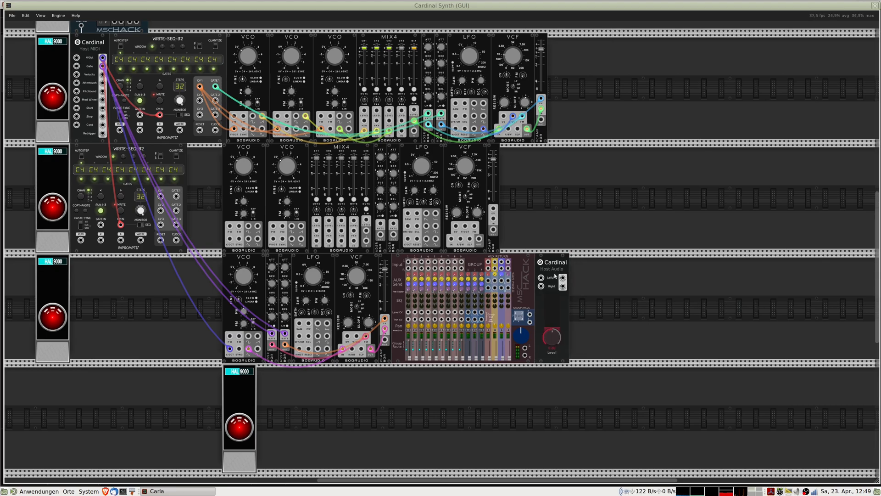
- Patch the first row's VCAMP output to the left and right inputs of channel 1 on the mscHack mixer
drag(481, 319, 447, 281)
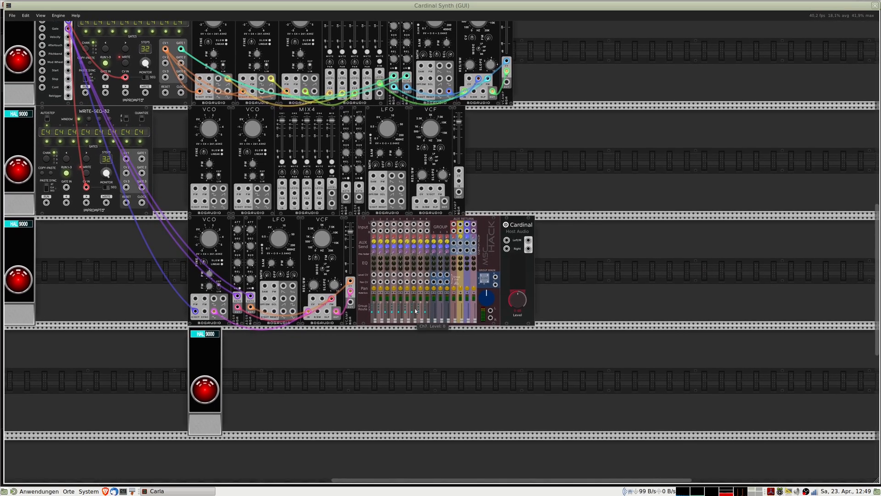
scroll(484, 251, up, 2)
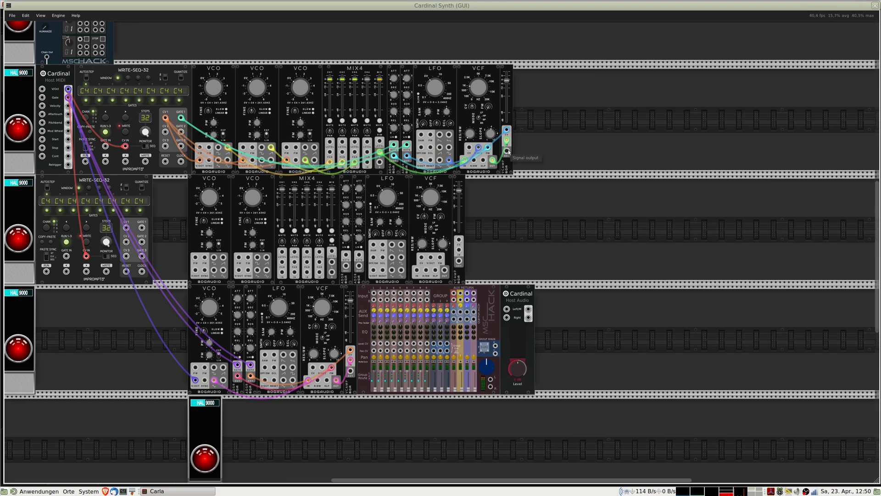
drag(508, 152, 374, 299)
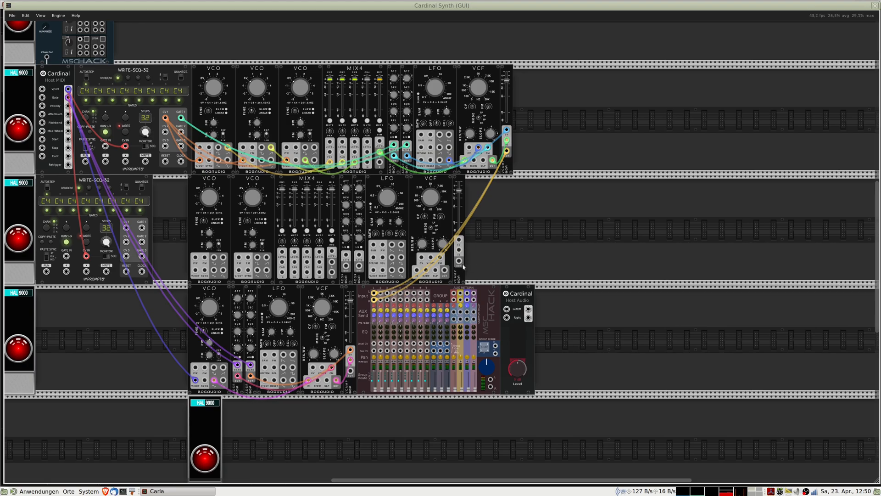
- Patch the second row's VCAMP output to the left and right inputs of channel 2 on the mscHack mixer
drag(459, 264, 381, 294)
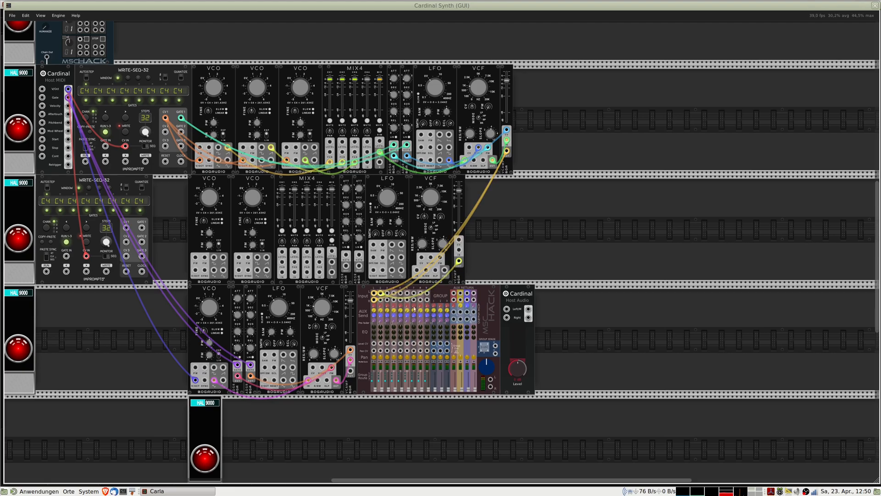
scroll(386, 301, up, 5)
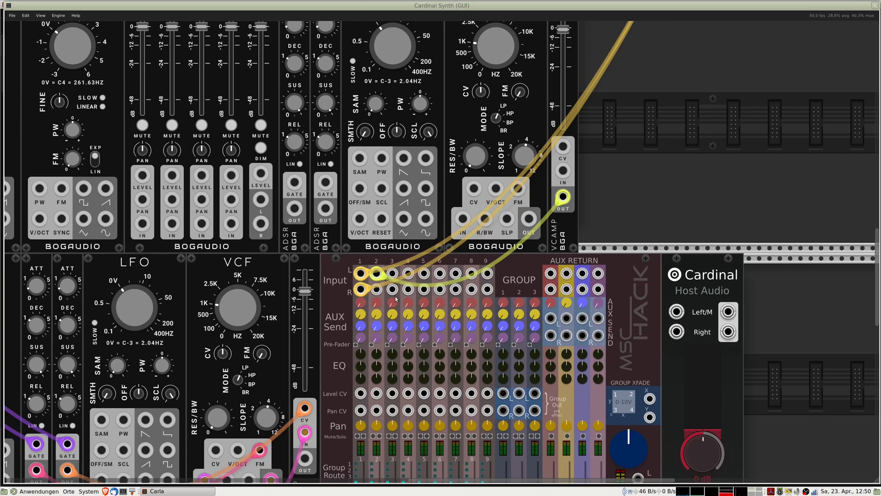
drag(562, 197, 379, 292)
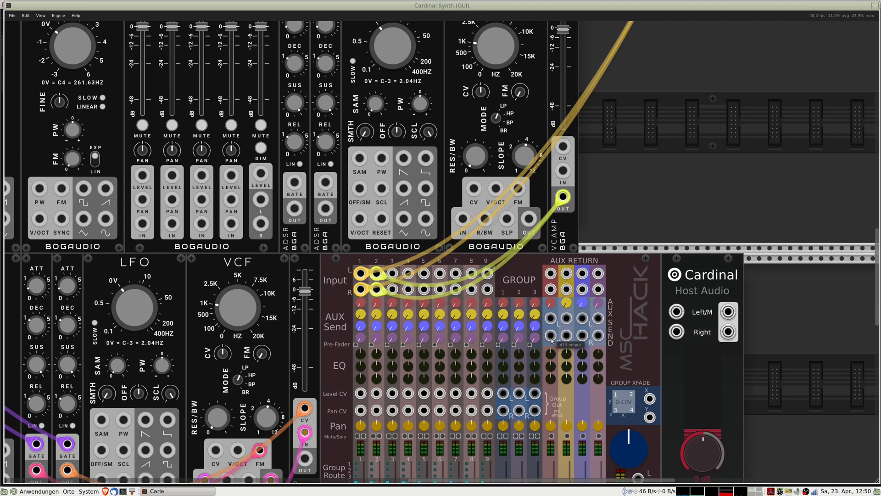
- Patch the third row's VCAMP output to the left and right inputs of channel 3 on the mscHack mixer
drag(504, 361, 555, 219)
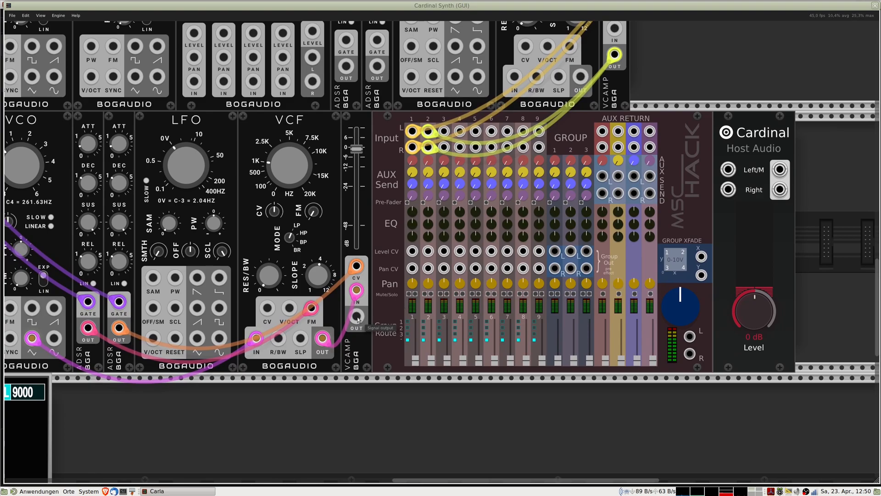
mouse_move(357, 316)
mouse_down()
mouse_move(434, 188)
mouse_move(443, 133)
mouse_move(444, 147)
mouse_up()
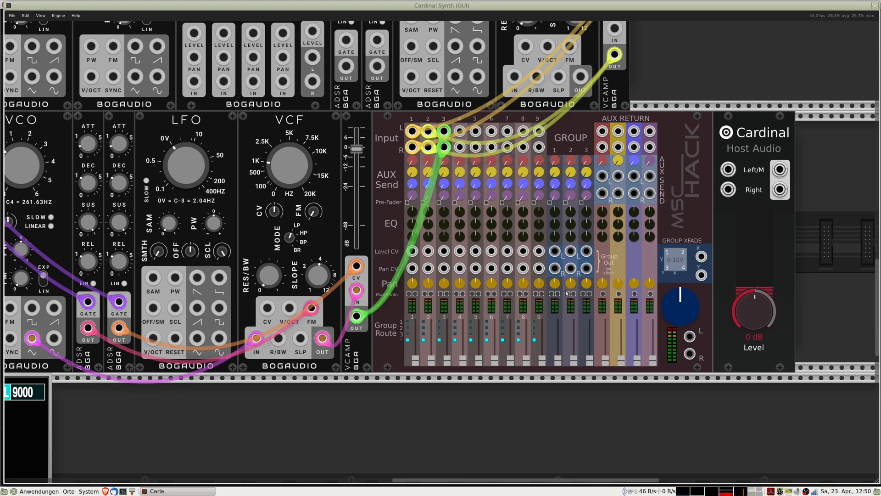
- Clear the library's Mixer tag filter, search for reverb, and add the Valley Plateau module after the second row's VCAMP
drag(734, 211, 556, 344)
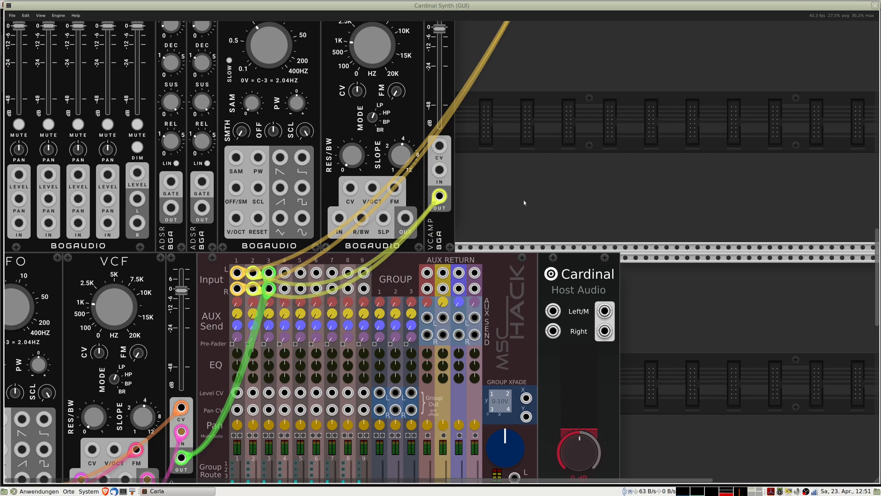
right_click(513, 191)
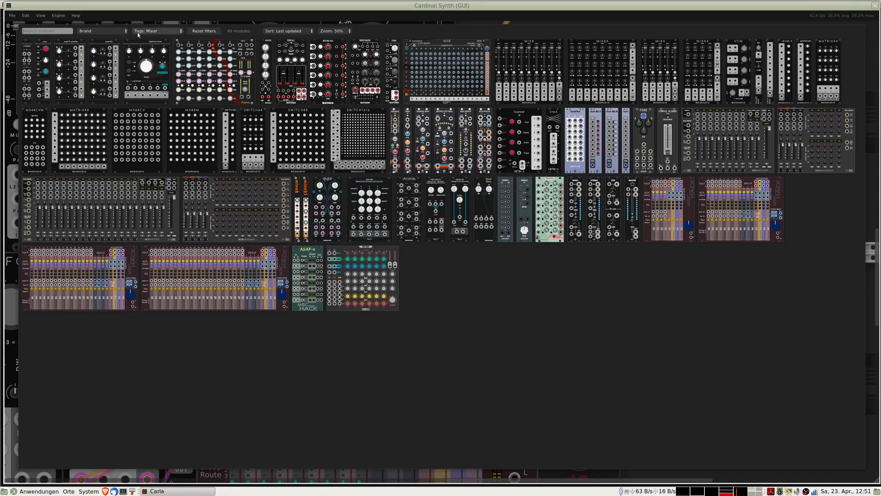
click(163, 32)
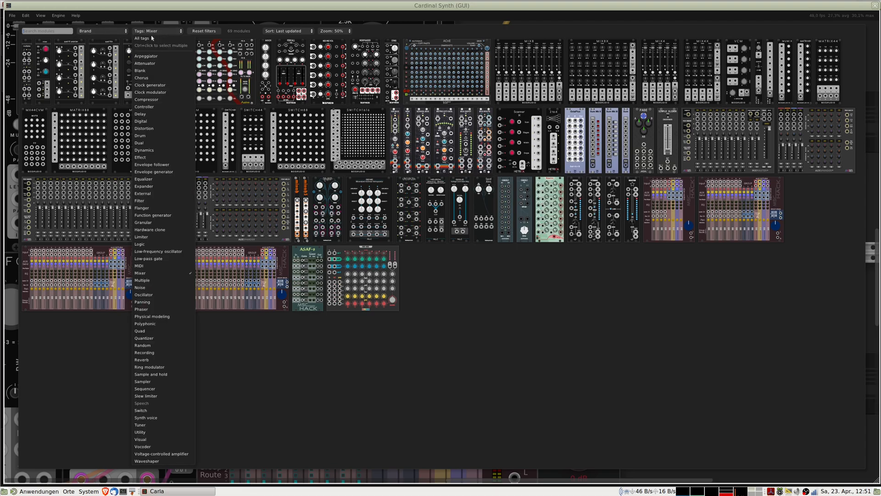
click(152, 38)
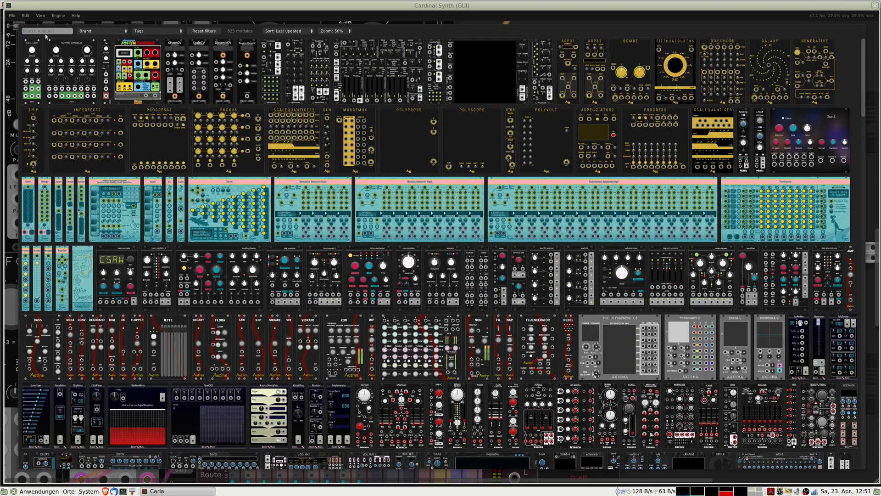
text(reverb)
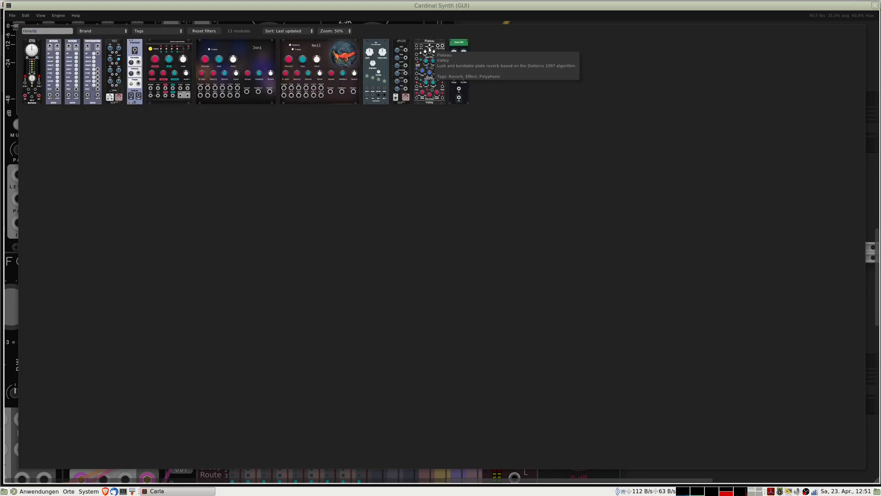
click(429, 72)
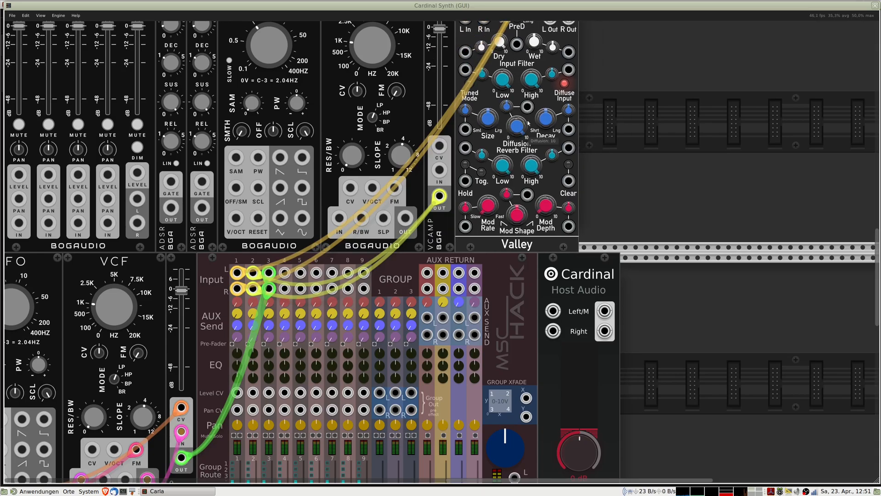
- Search the module library for delay and place the MSM Dual Delay directly beside Plateau
double_click(600, 111)
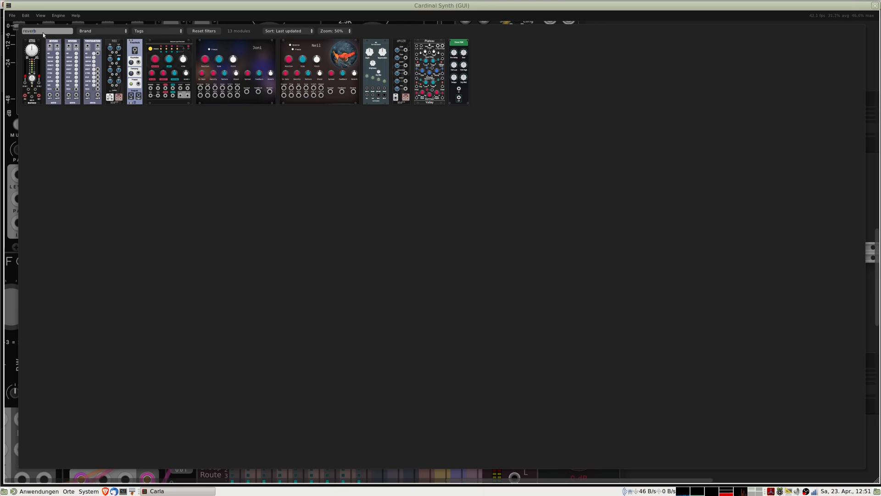
key(BackSpace)
key(BackSpace)
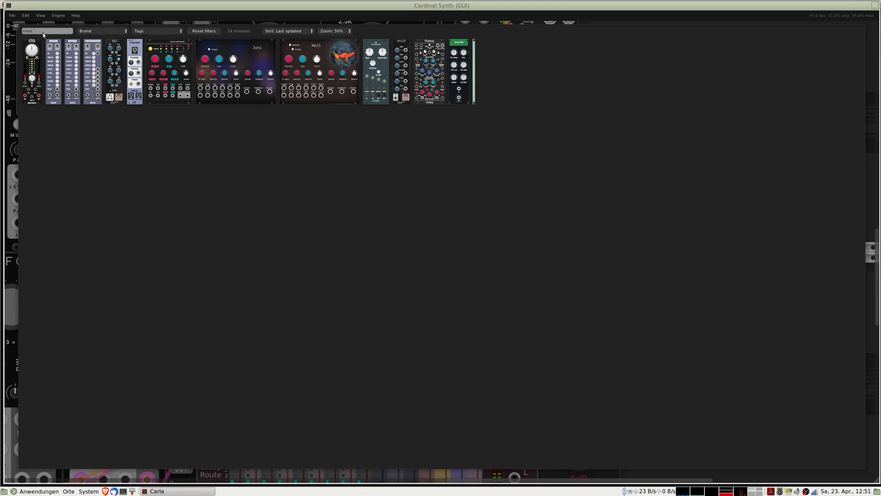
key(BackSpace)
key(BackSpace)
key(BackSpace)
key(BackSpace)
text(delay)
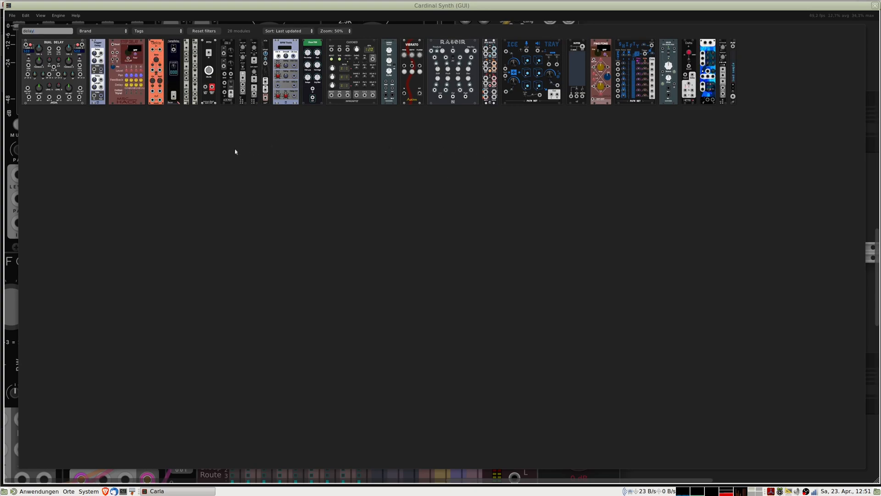
drag(56, 53, 570, 135)
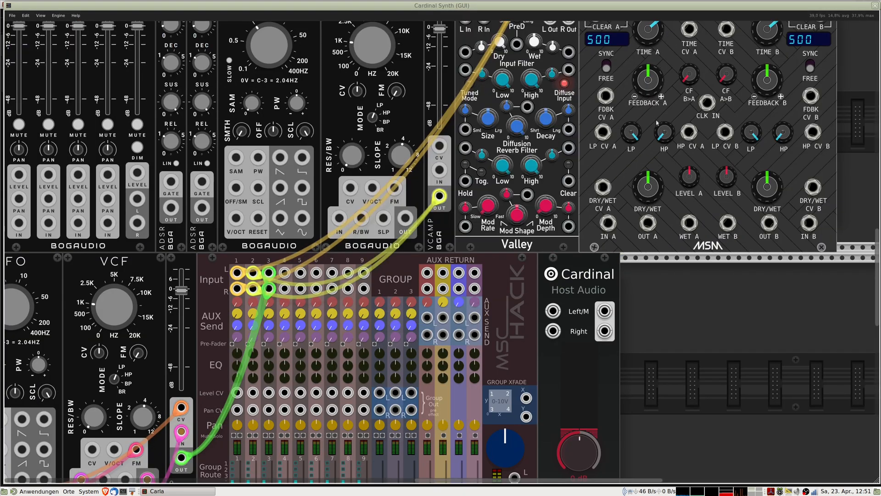
- Search the module library for chorus and place the Rackwindows Chorus module directly beside the Dual Delay
drag(664, 261, 466, 382)
right_click(688, 175)
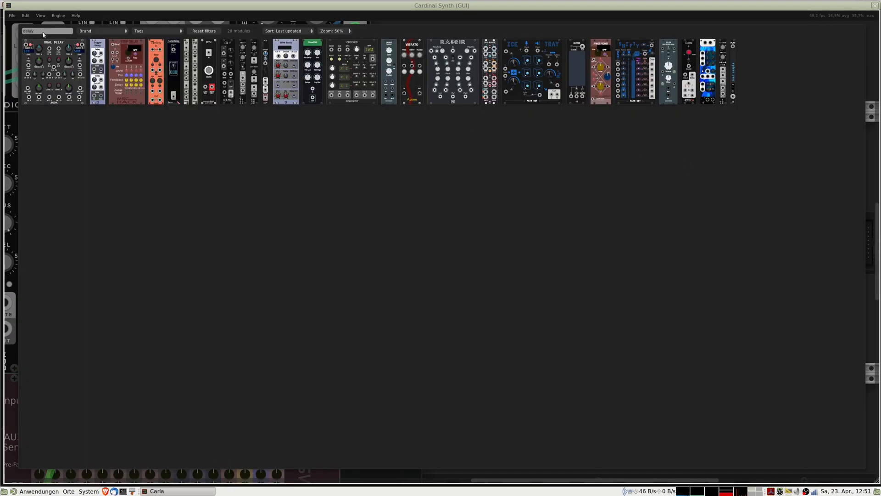
key(BackSpace)
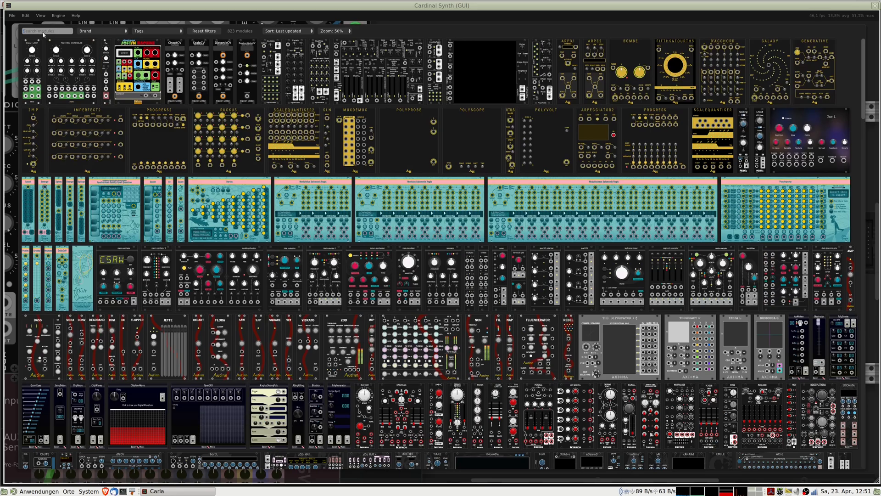
text(chorus)
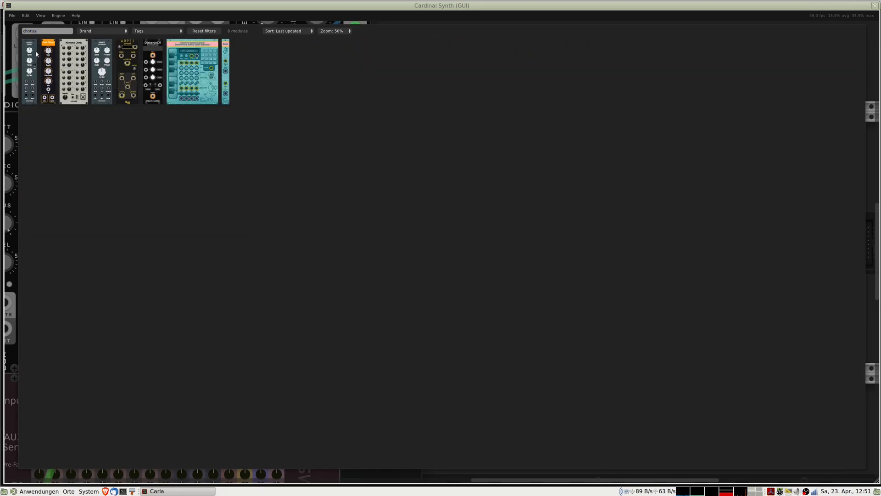
drag(35, 51, 644, 215)
- Search the module library for phaser and place the Chow Phaser Feedback module directly beside the Chorus
right_click(741, 182)
click(45, 33)
key(BackSpace)
key(BackSpace)
key(BackSpace)
key(BackSpace)
key(BackSpace)
key(BackSpace)
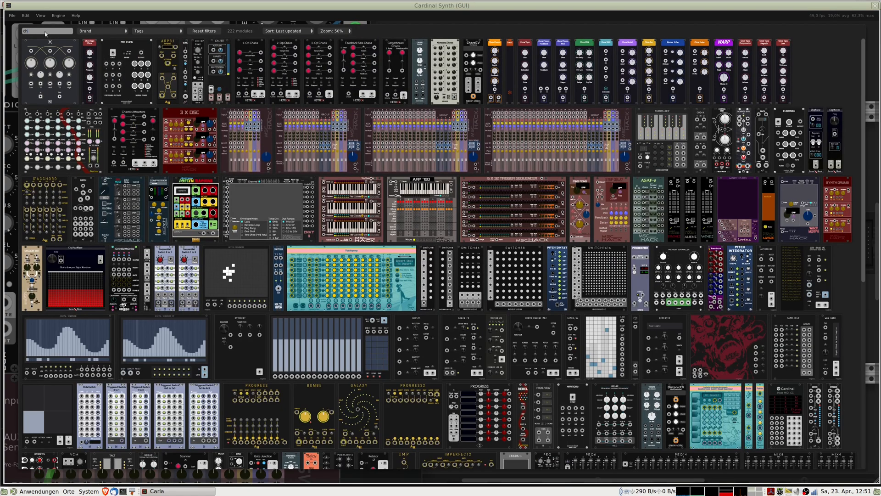
text(phaser)
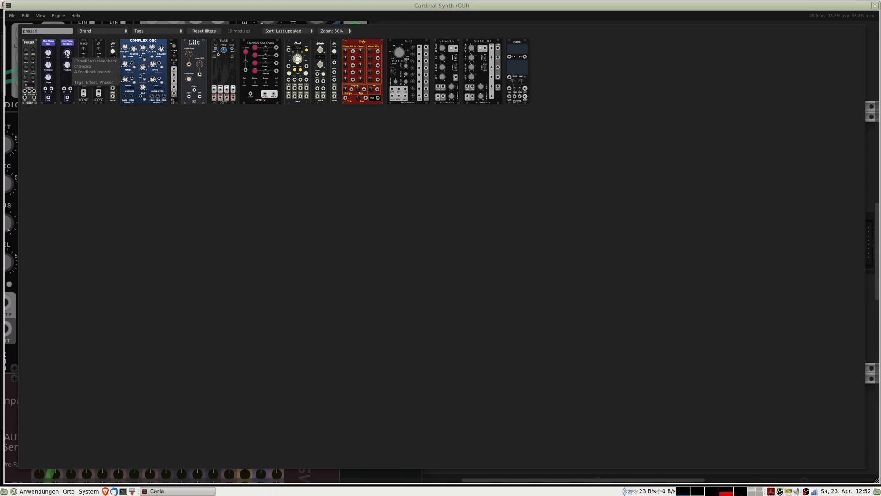
drag(67, 53, 683, 182)
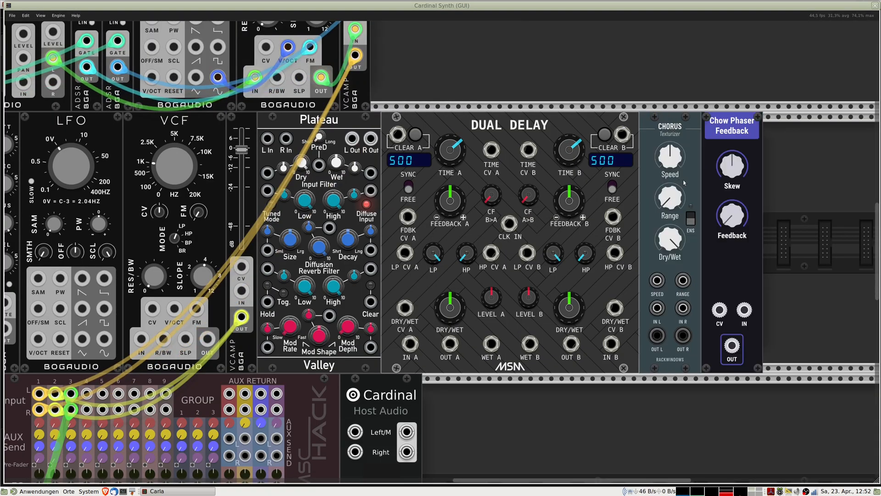
- Patch the mixer's first aux send to Plateau's left and right inputs, and Plateau's outputs back to the first aux return
scroll(594, 327, down, 5)
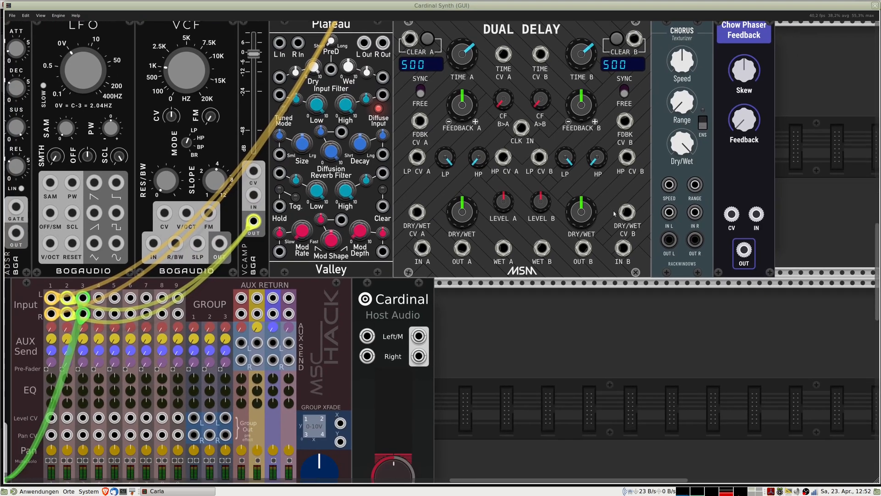
ctrl+scroll(520, 261, down, 3)
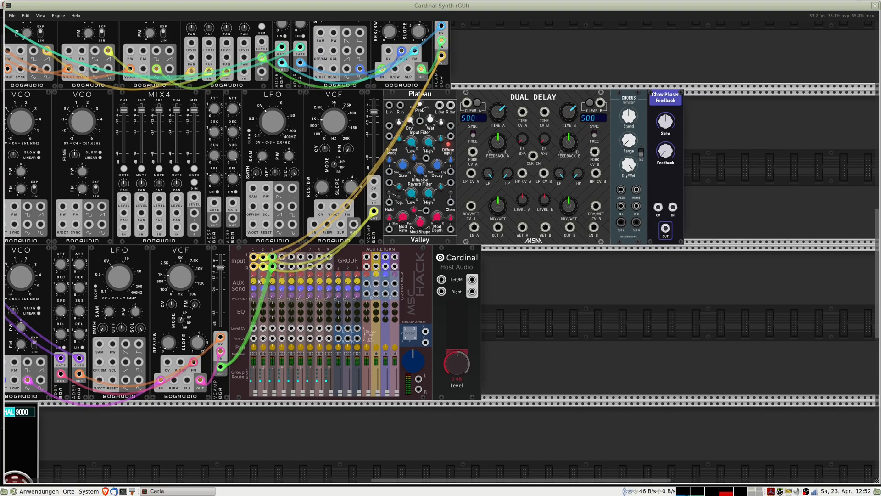
mouse_move(253, 280)
mouse_move(256, 298)
scroll(456, 205, up, 2)
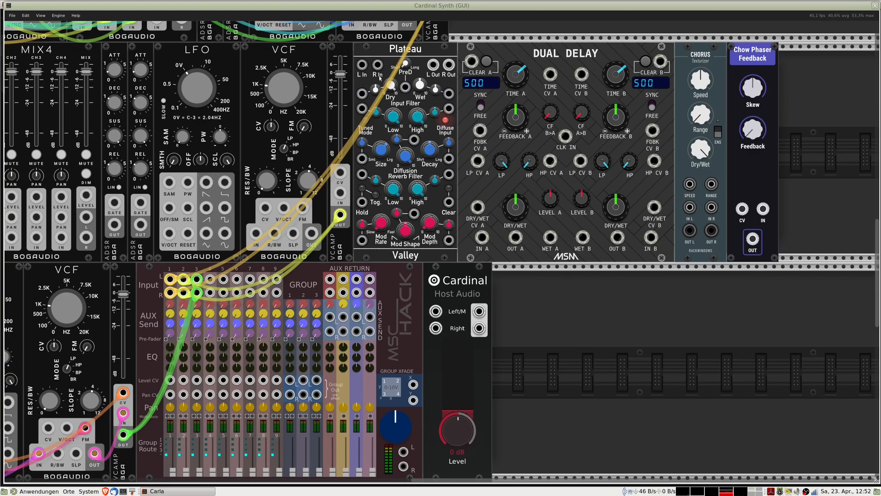
drag(330, 279, 337, 296)
drag(330, 317, 362, 66)
drag(329, 331, 381, 67)
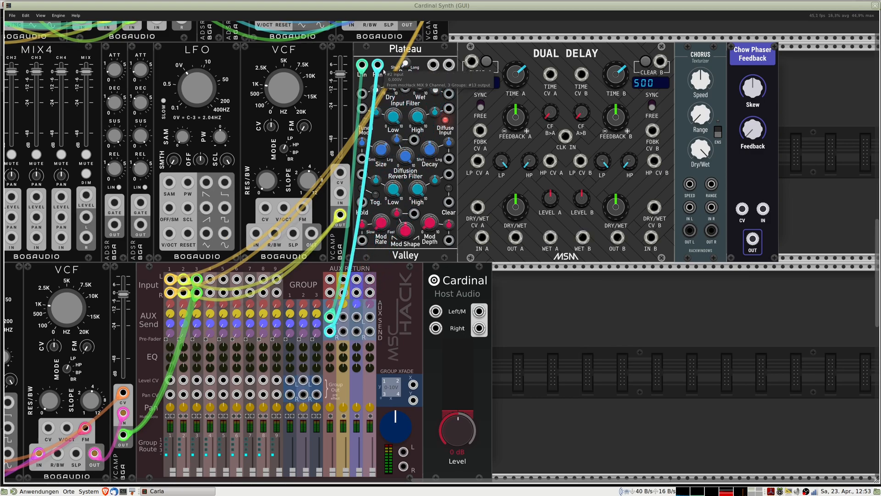
drag(436, 68, 330, 278)
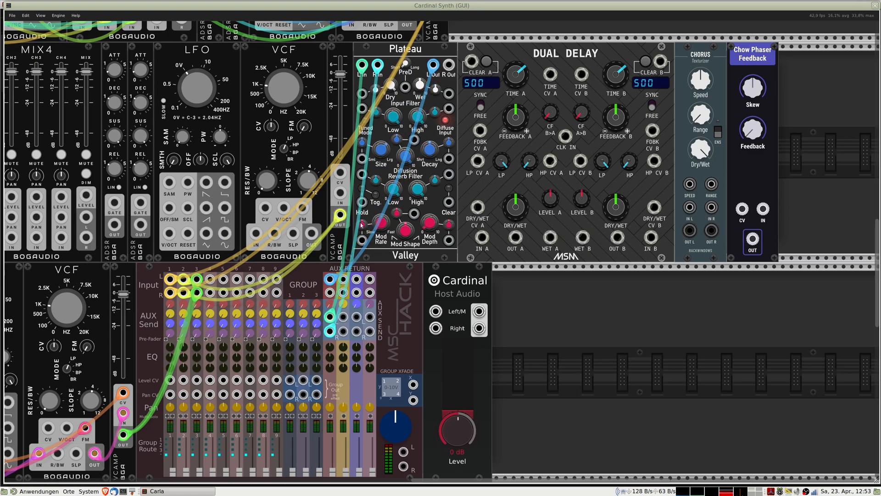
drag(449, 65, 343, 293)
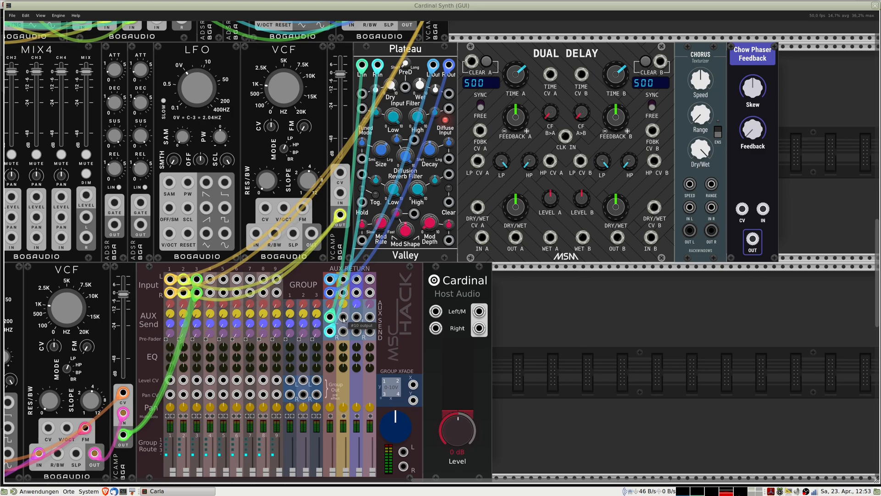
- Patch the mixer's second aux send to Dual Delay In A and In B, and Out A and Out B to the second aux return
drag(343, 316, 482, 237)
drag(343, 331, 651, 239)
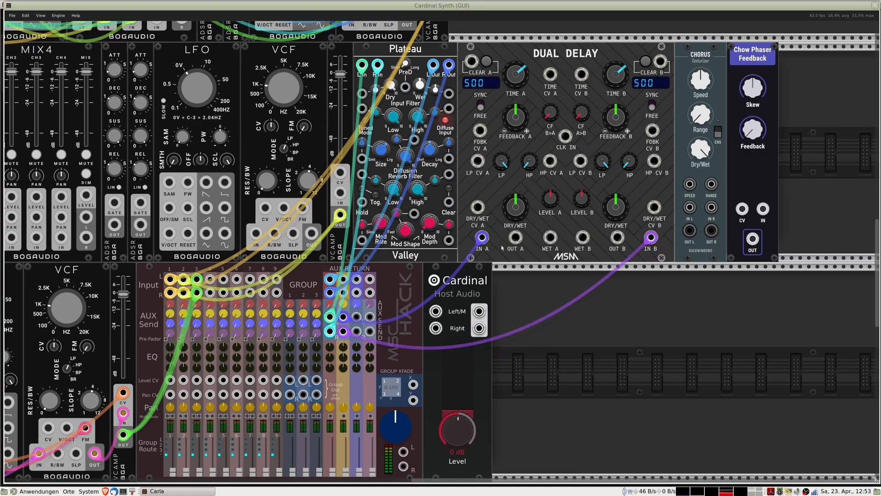
drag(516, 238, 345, 284)
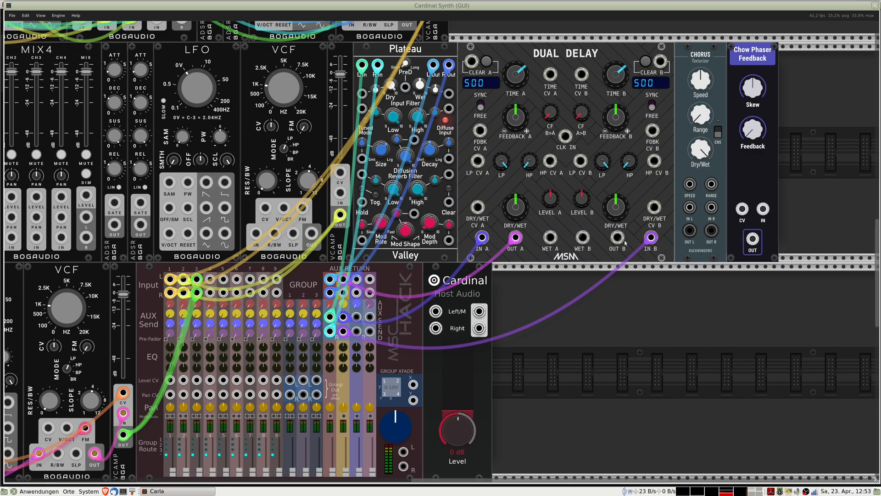
drag(618, 238, 346, 298)
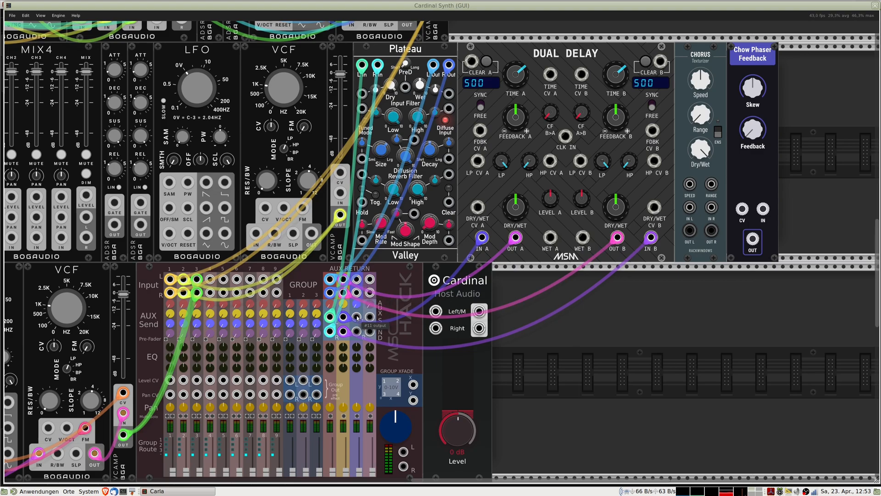
- Patch the mixer's third aux send to the Chorus left and right inputs, and the Chorus outputs to the third aux return
drag(358, 317, 690, 208)
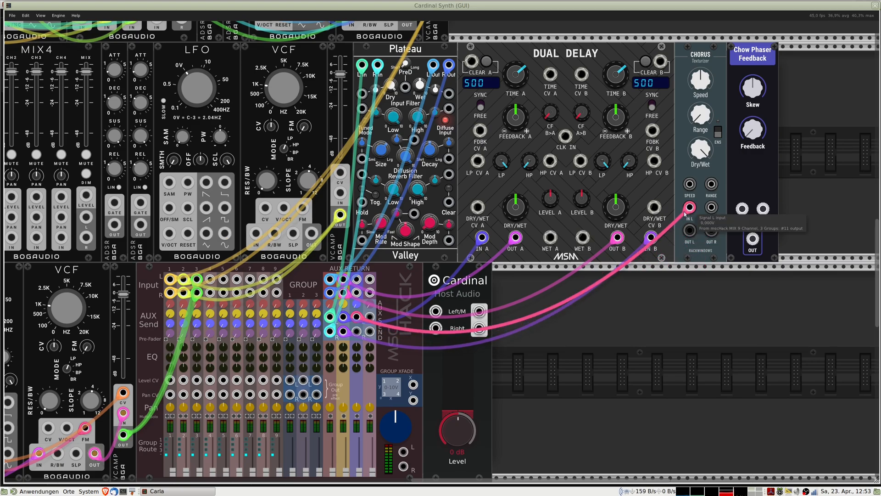
drag(358, 335, 711, 207)
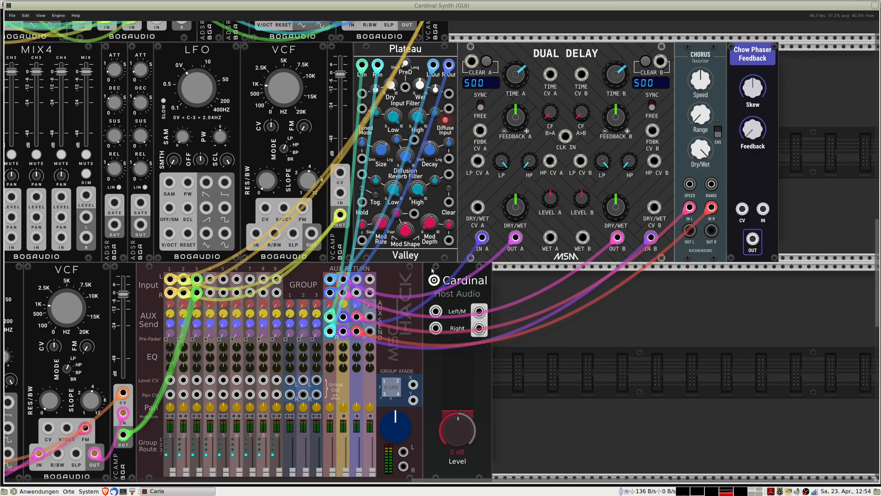
drag(357, 279, 690, 230)
drag(356, 293, 711, 235)
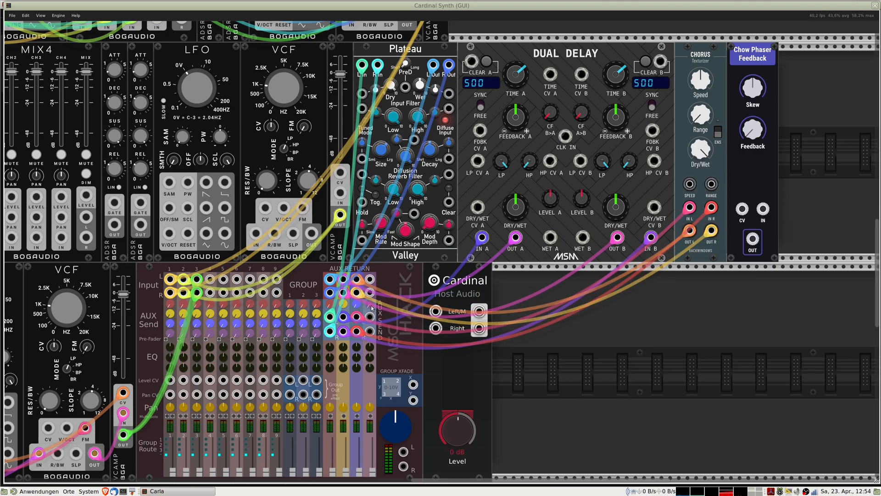
- Patch the mixer's fourth left aux send to the Chow Phaser input, and the phaser's output to the fourth left aux return
drag(370, 317, 763, 210)
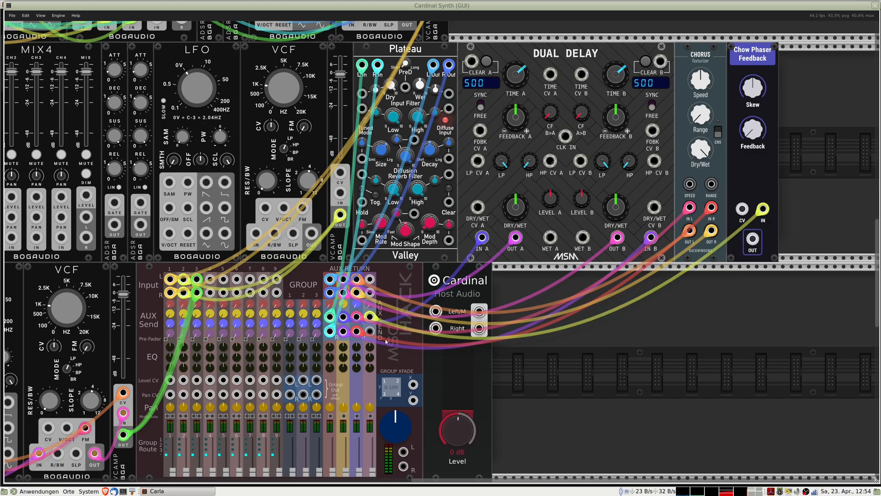
drag(370, 279, 753, 239)
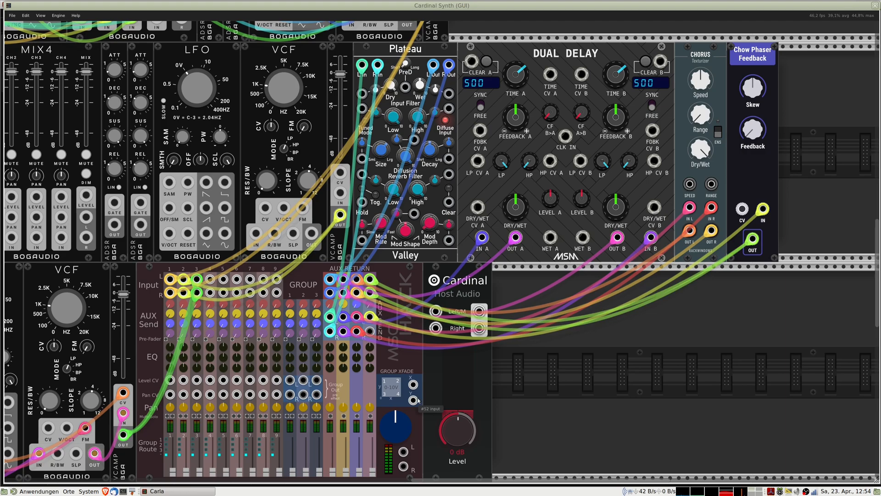
- Patch the mscHack mixer's main L and R outputs to the Left/M and Right inputs of Host Audio
drag(475, 396, 577, 322)
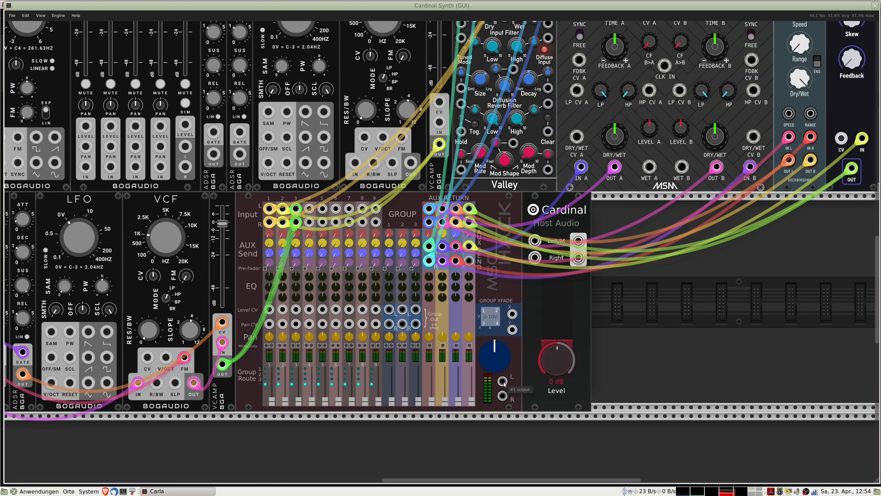
drag(504, 383, 534, 240)
drag(502, 396, 541, 260)
drag(609, 325, 729, 358)
mouse_move(676, 398)
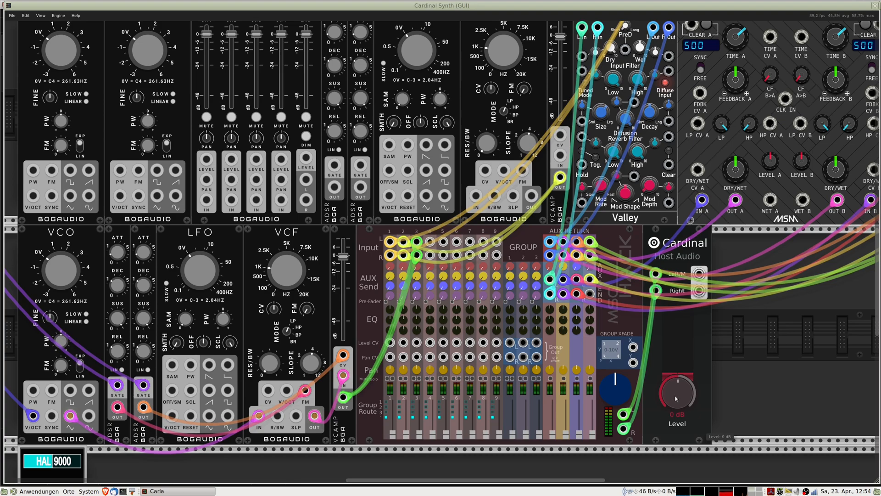
scroll(679, 398, down, 1)
scroll(678, 398, up, 1)
scroll(679, 398, up, 2)
scroll(678, 398, down, 2)
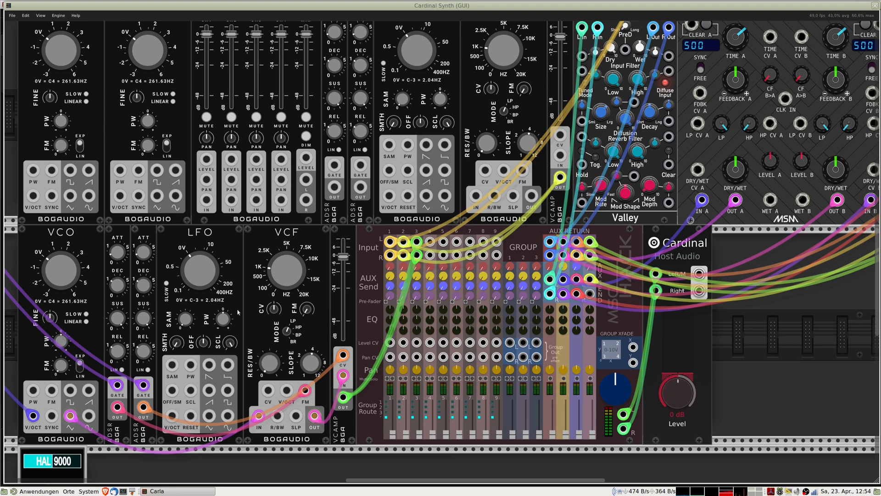
- Raise the mscHack mixer's channel 3 fader and turn up its aux send levels
scroll(238, 312, down, 1)
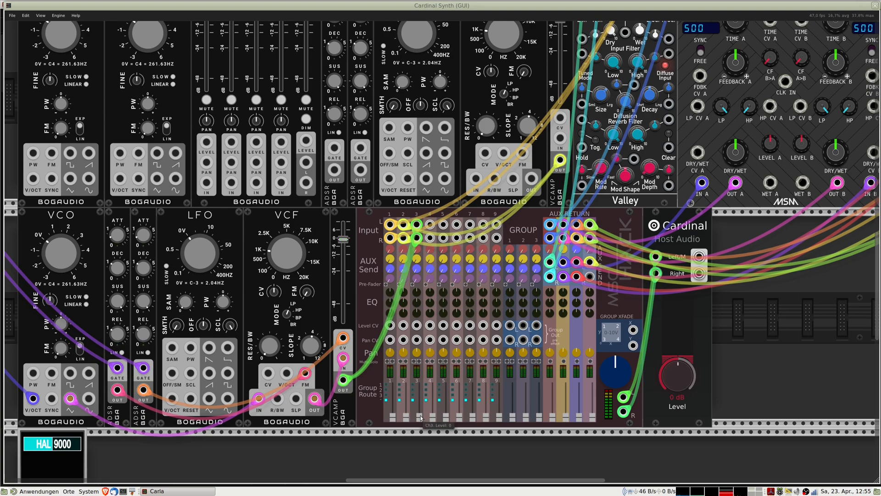
drag(421, 417, 421, 396)
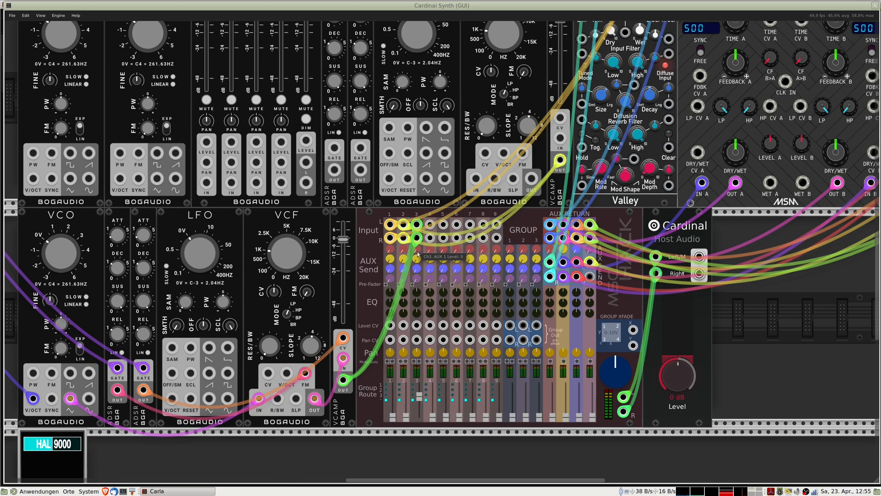
scroll(417, 254, up, 4)
scroll(418, 254, up, 1)
scroll(417, 252, down, 1)
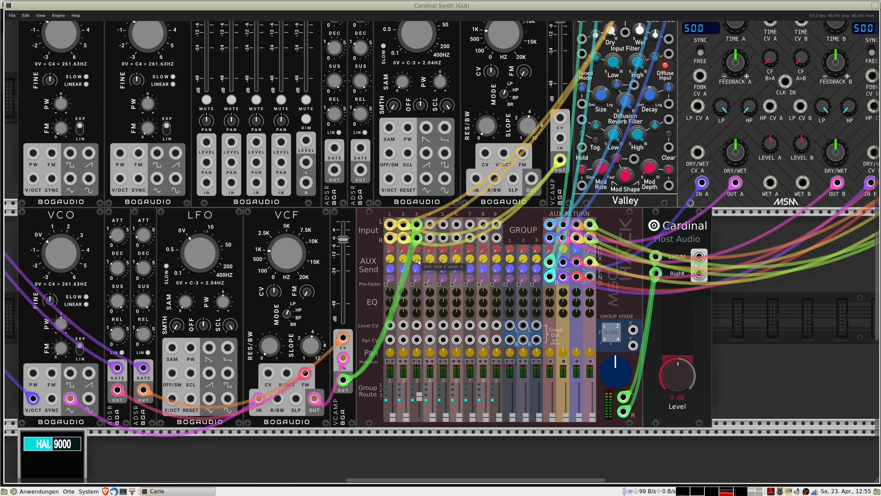
scroll(419, 263, up, 2)
scroll(419, 270, up, 2)
scroll(418, 279, up, 2)
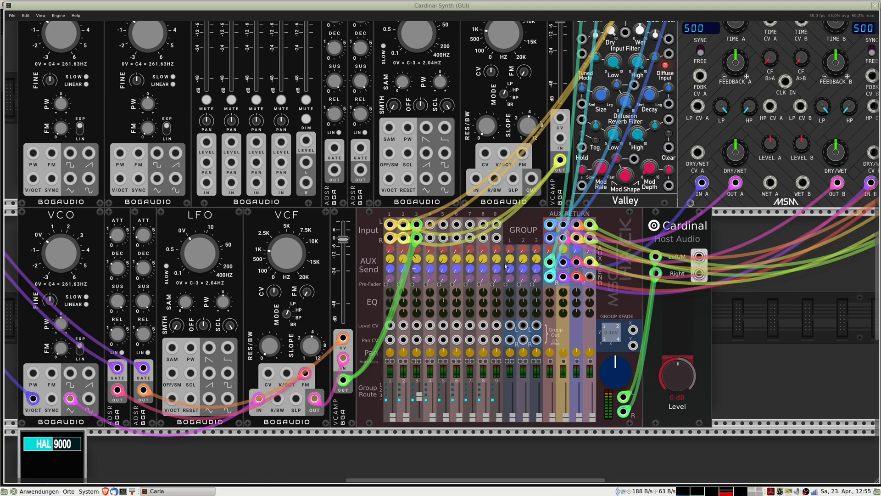
- Raise the faders of all four aux returns on the mscHack mixer partway
scroll(379, 274, right, 5)
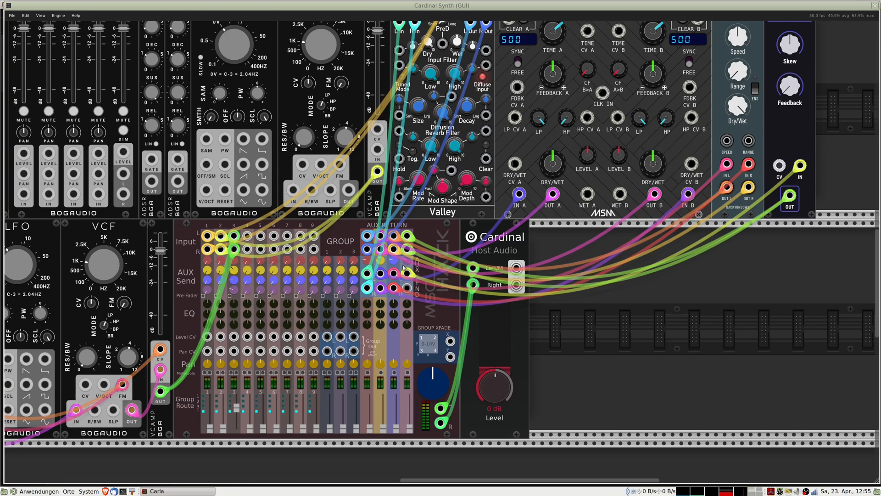
drag(386, 403, 444, 313)
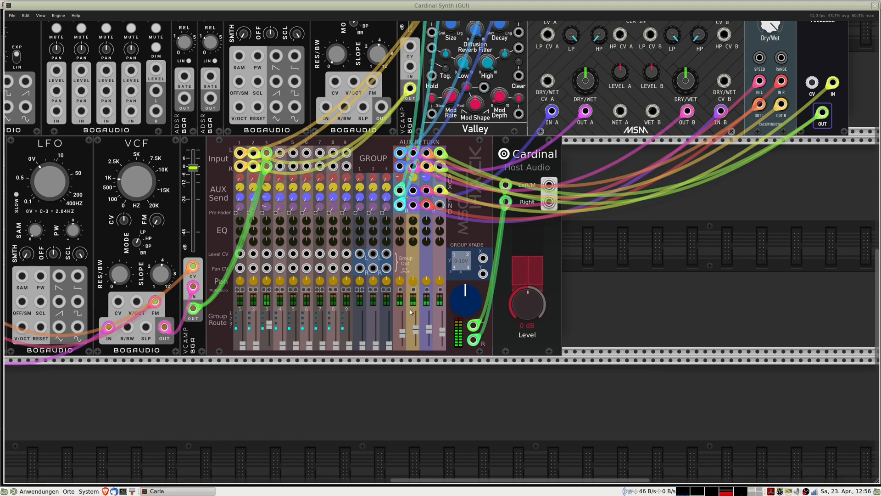
- Set both Feedback A and Feedback B on the Dual Delay to about 60%
scroll(522, 271, up, 6)
scroll(523, 271, right, 6)
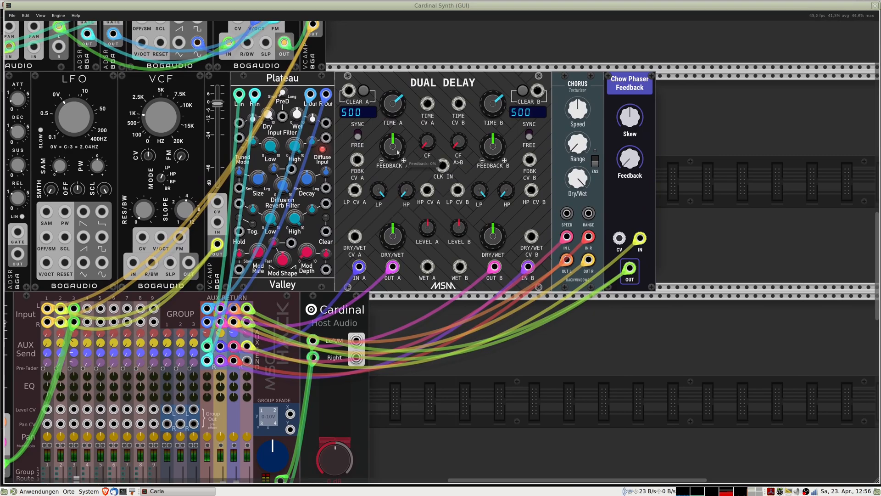
drag(397, 153, 397, 138)
drag(492, 161, 493, 154)
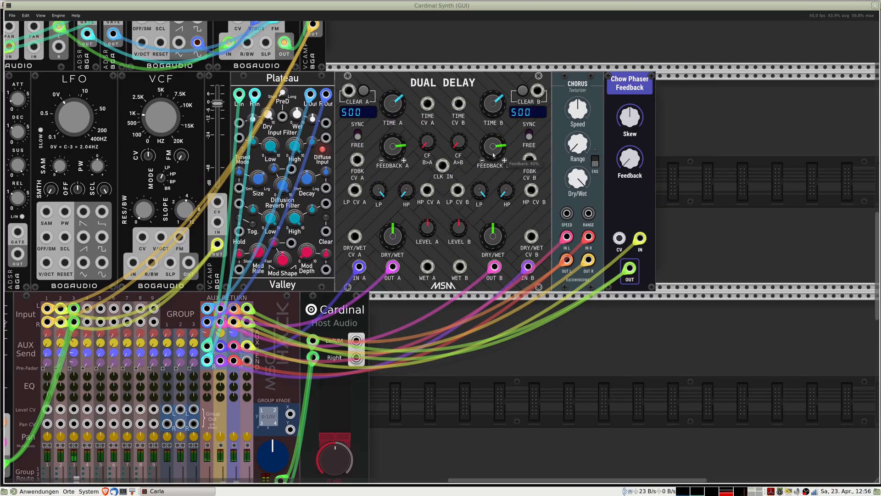
- Turn both Dual Delay Dry/Wet knobs fully wet, and set Time A to 1257 and Time B to 1992
drag(393, 236, 393, 223)
drag(486, 237, 488, 235)
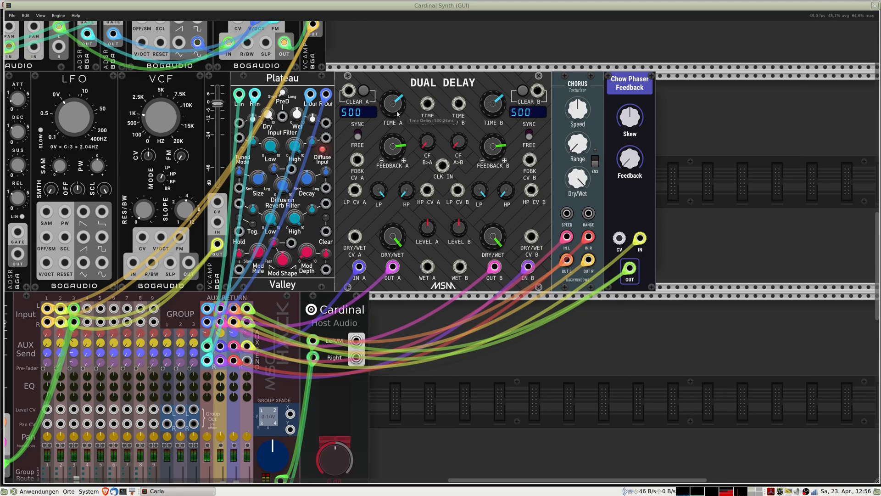
drag(397, 114, 397, 110)
drag(501, 113, 501, 109)
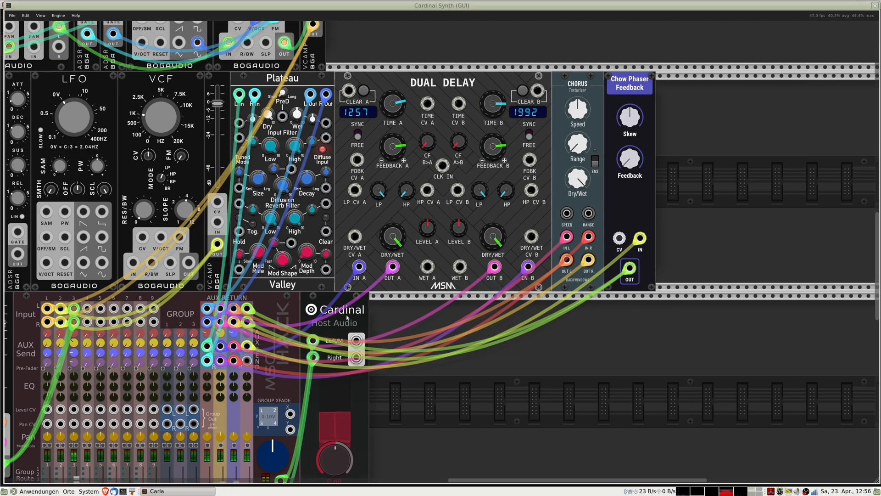
- Raise the mixer's second, third and fourth aux return faders further to strengthen the delay, chorus and phaser
drag(234, 464, 285, 352)
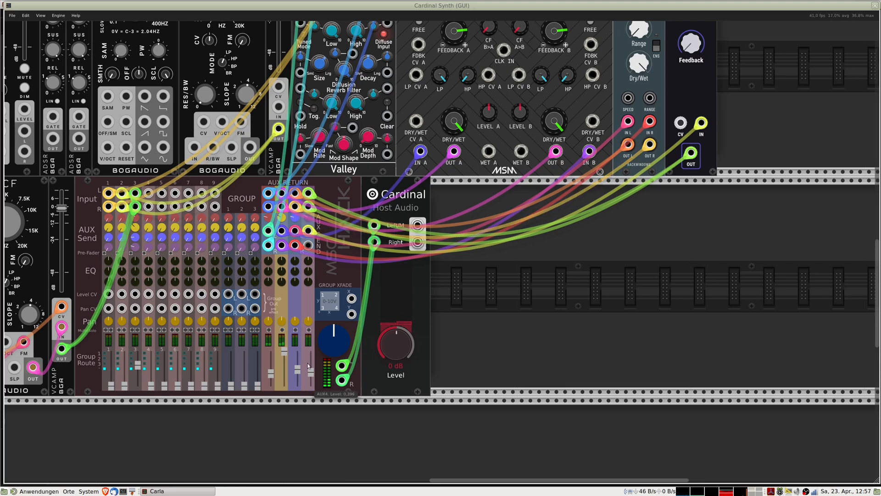
drag(298, 369, 298, 351)
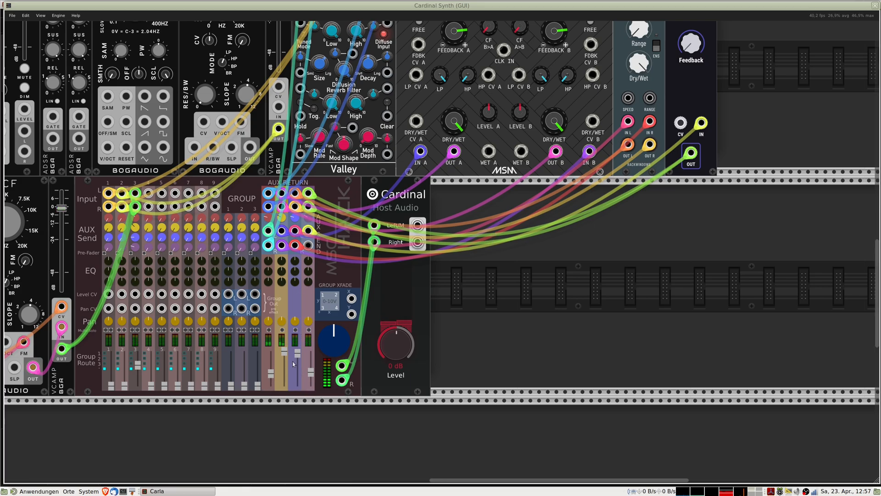
drag(311, 371, 311, 355)
drag(171, 244, 311, 389)
drag(316, 150, 442, 335)
drag(168, 231, 322, 227)
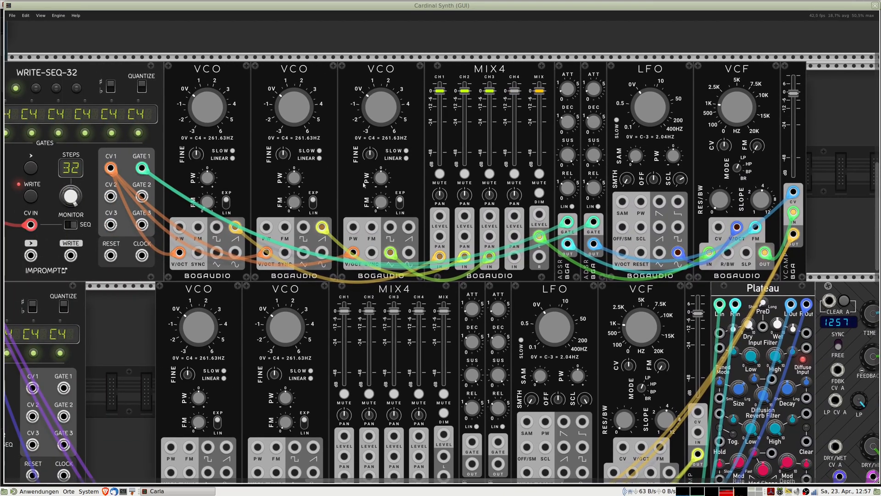
- Open the module browser from the empty rack space, filter it to the Bogaudio brand and search for "sum"
drag(118, 247, 262, 217)
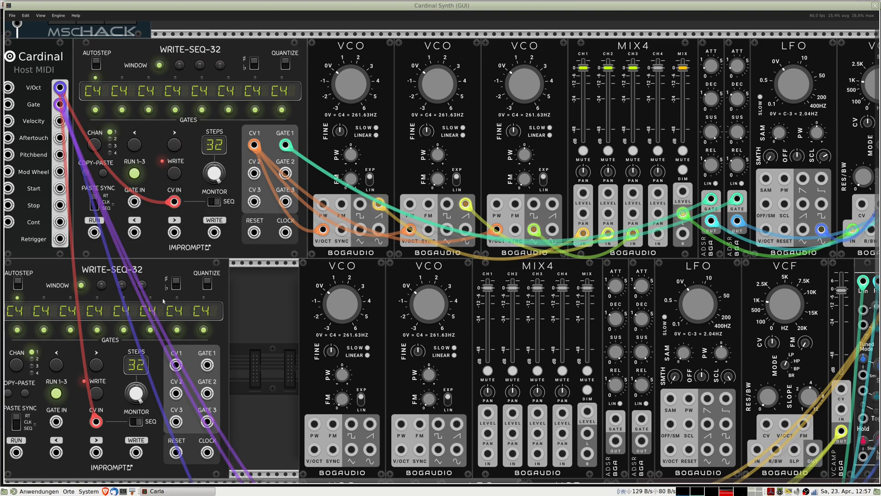
scroll(211, 186, down, 5)
drag(211, 186, 193, 207)
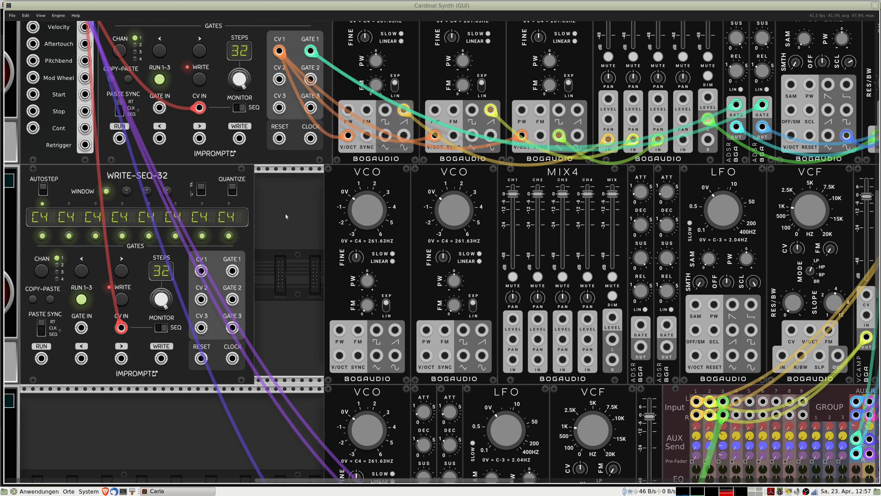
double_click(280, 202)
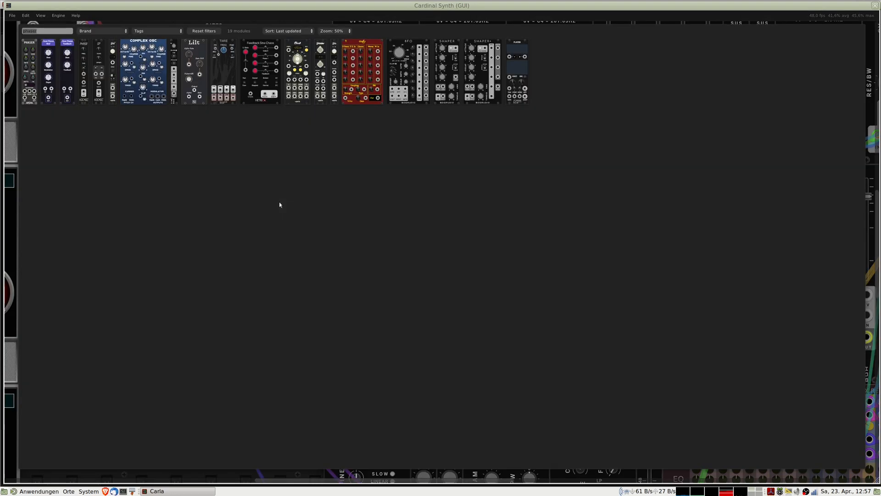
click(107, 33)
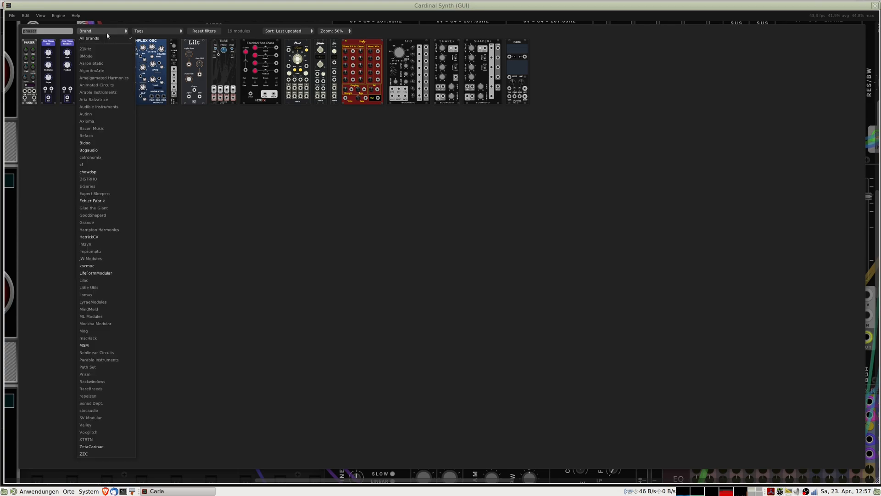
click(92, 150)
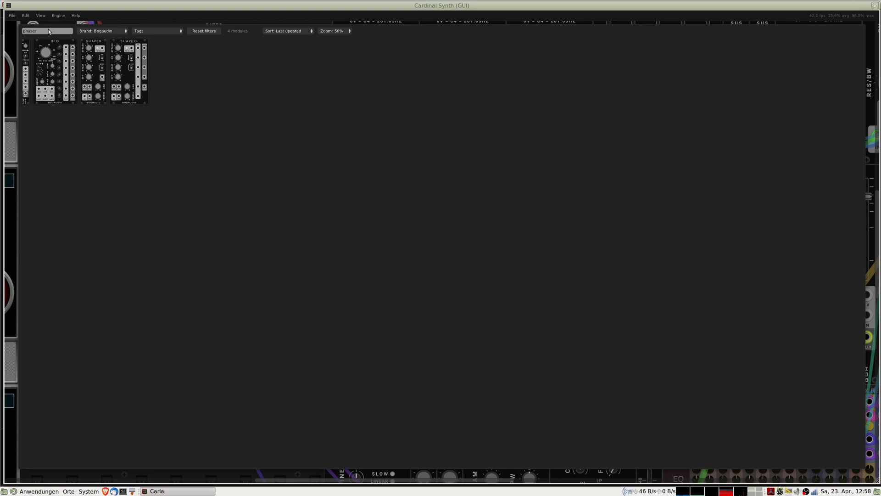
key(BackSpace)
key(BackSpace)
key(BackSpace)
key(BackSpace)
key(BackSpace)
key(BackSpace)
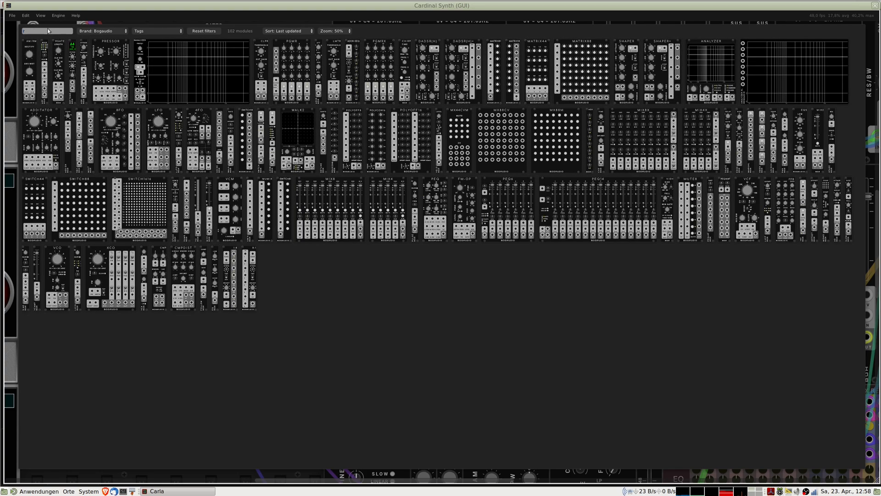
text(sum)
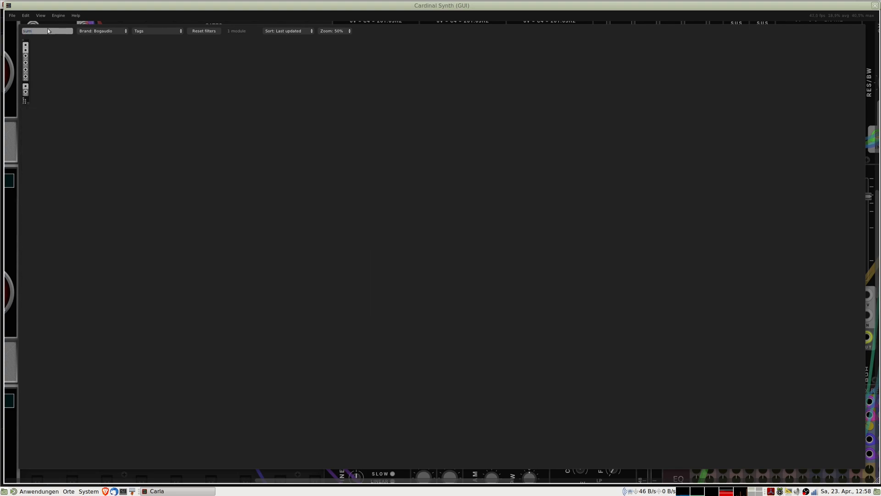
- Add the Bogaudio SUMS module and place it directly beside the lower WRITE-SEQ-32
mouse_move(25, 52)
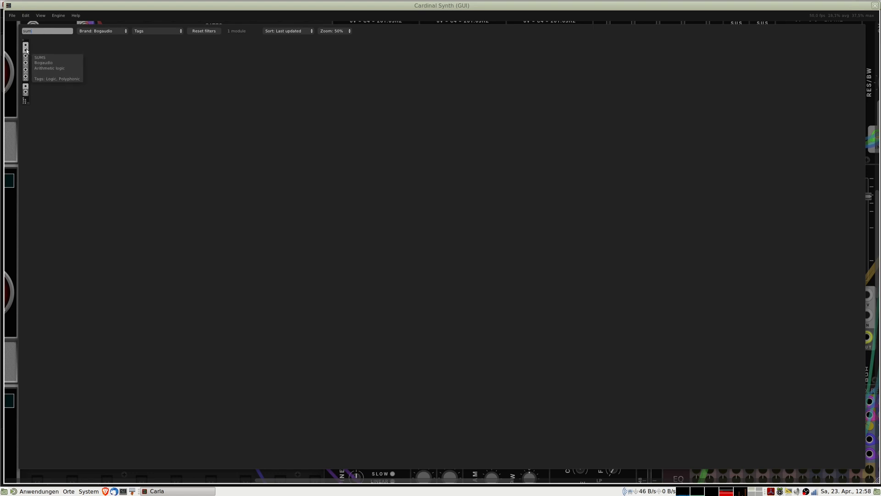
drag(25, 53, 195, 168)
drag(230, 143, 182, 146)
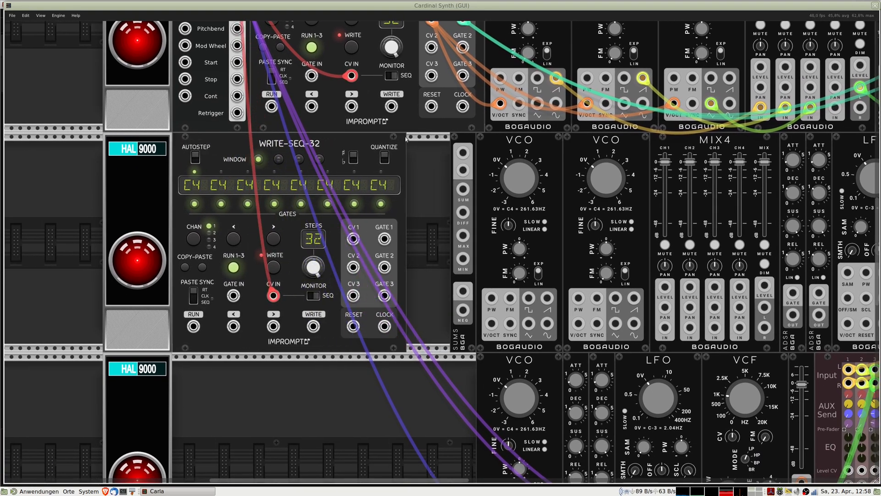
drag(460, 140, 333, 186)
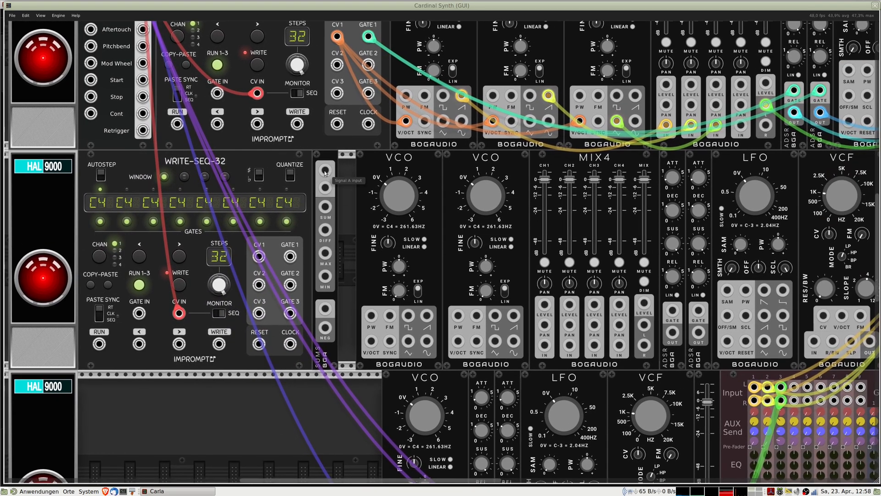
- Patch CV 1 of the upper and lower sequencers into SUMS inputs A and B, and its SUM output into the three upper VCOs' V/OCT inputs
scroll(328, 176, up, 2)
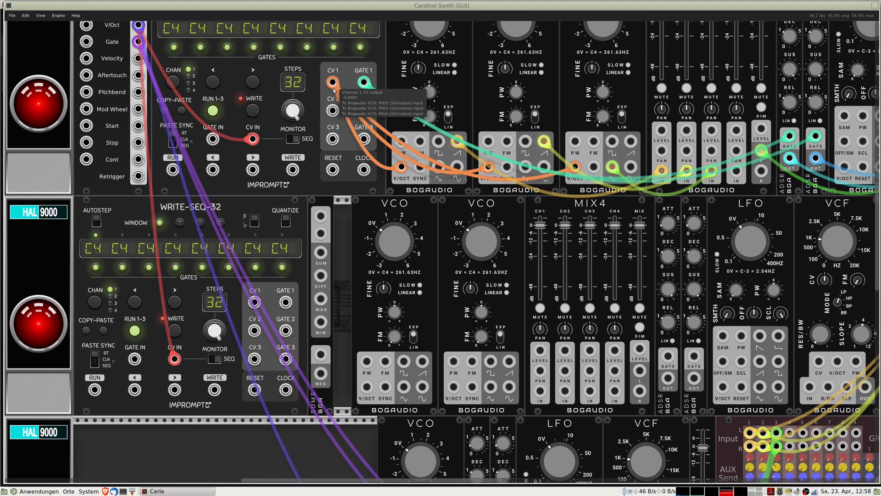
drag(334, 82, 321, 216)
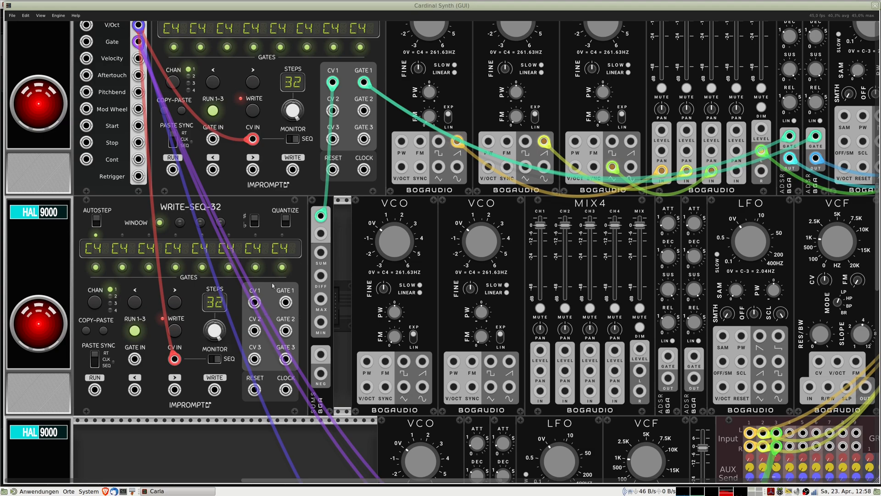
drag(254, 302, 322, 233)
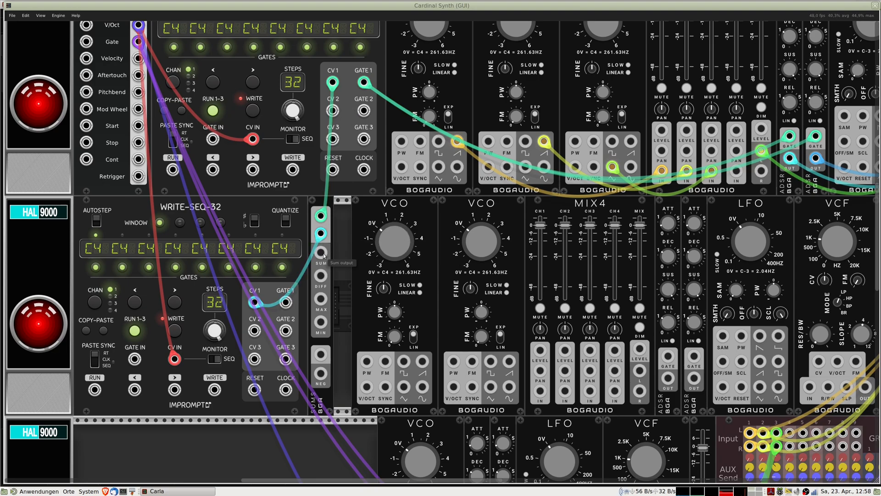
drag(324, 256, 576, 167)
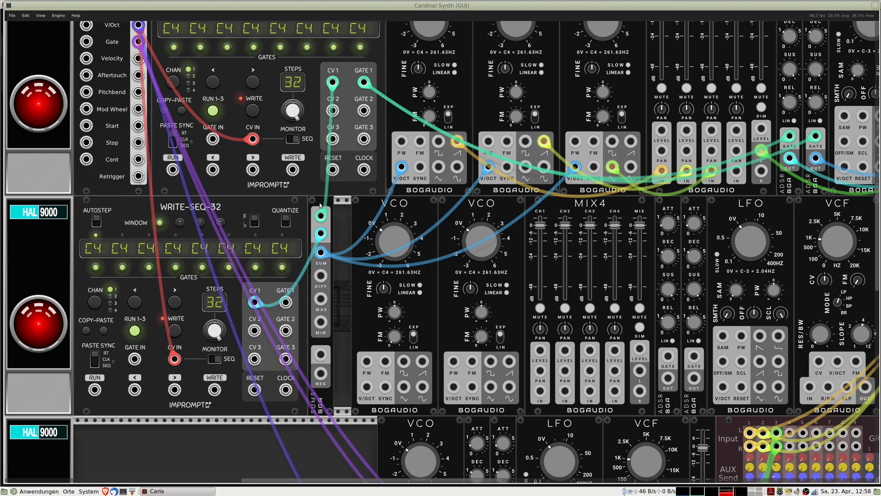
- Duplicate the SUMS module and arrange the pair with the patched one beside the sequencer and the unpatched one next to the VCO
mouse_move(319, 203)
mouse_down()
mouse_move(338, 205)
mouse_move(321, 206)
mouse_up()
key(ctrl+d)
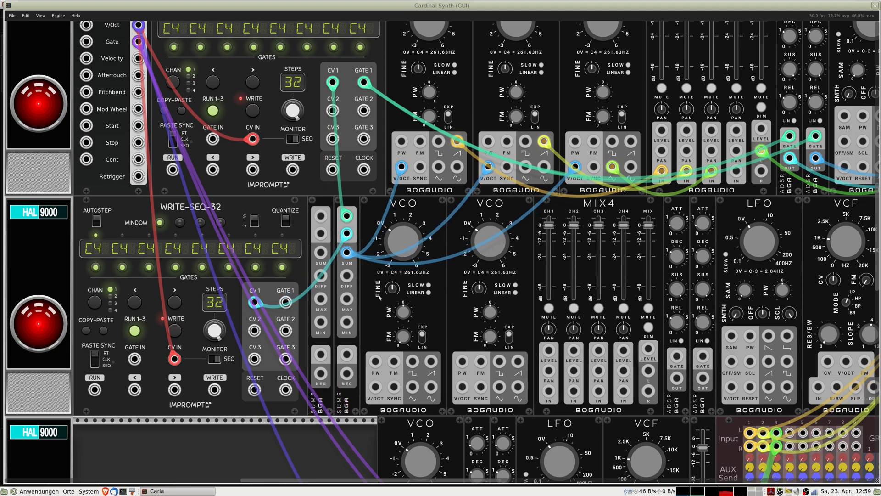
drag(352, 204, 325, 205)
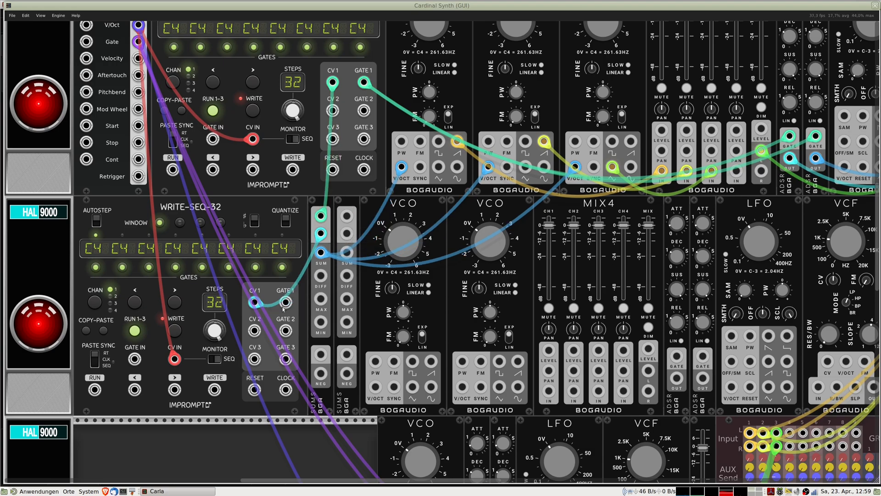
- Patch both sequencers' CV 2 outputs into the second SUMS and its SUM output into the two VCOs' V/OCT inputs in the second row
drag(260, 333, 346, 238)
drag(333, 110, 347, 215)
drag(347, 252, 464, 389)
- Patch the upper sequencer's GATE 2 into both second-row ADSR gates, and the two VCOs' saw outputs into MIX4 channels 1 and 2
drag(490, 337, 388, 265)
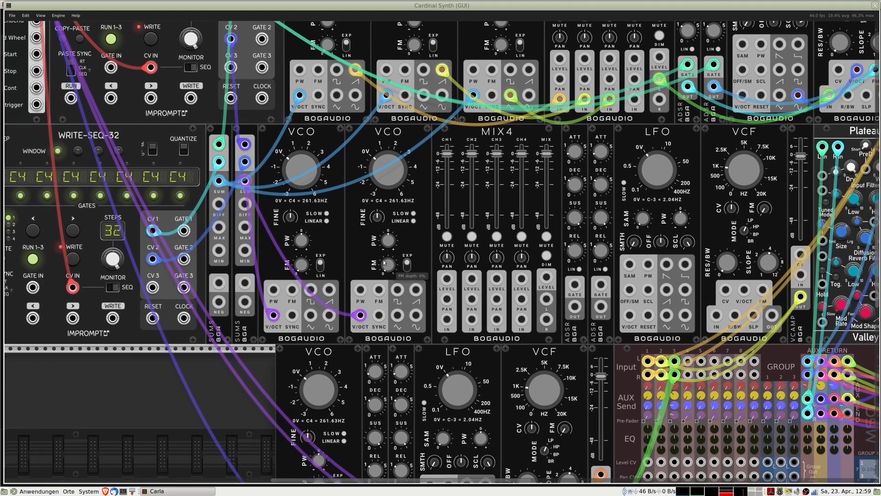
drag(262, 40, 562, 335)
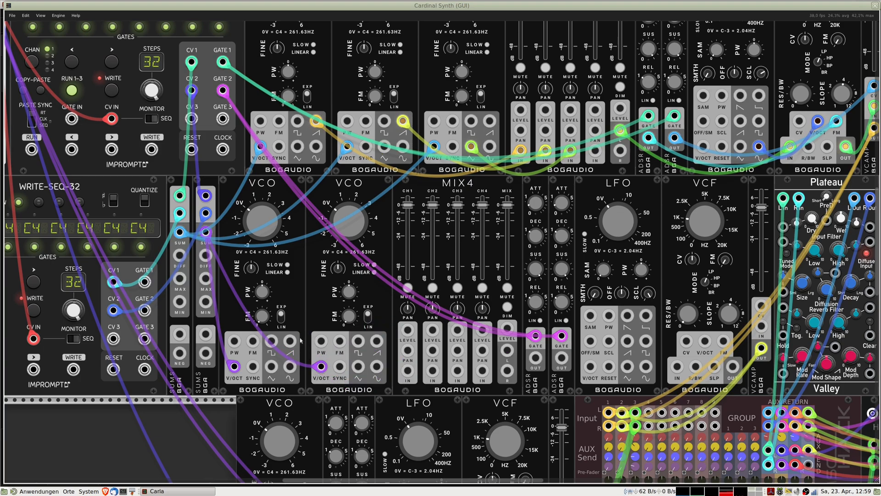
drag(293, 351, 412, 374)
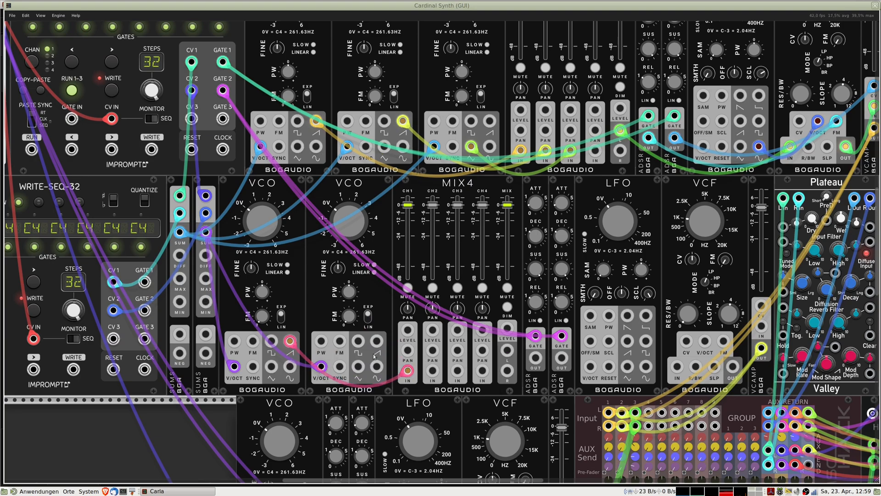
drag(376, 341, 432, 371)
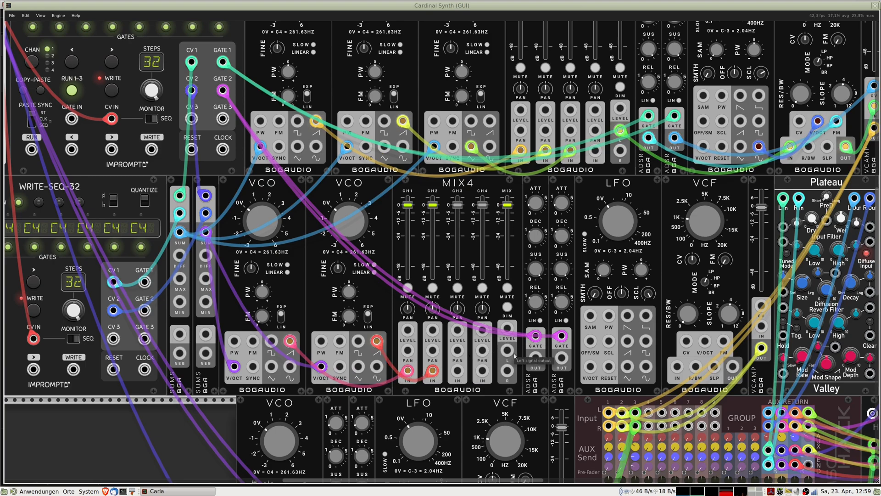
- Patch the second-row MIX4's left output into the VCF's IN and the first ADSR's output into the VCF's FM input
drag(509, 352, 611, 345)
drag(655, 325, 533, 272)
drag(414, 268, 571, 258)
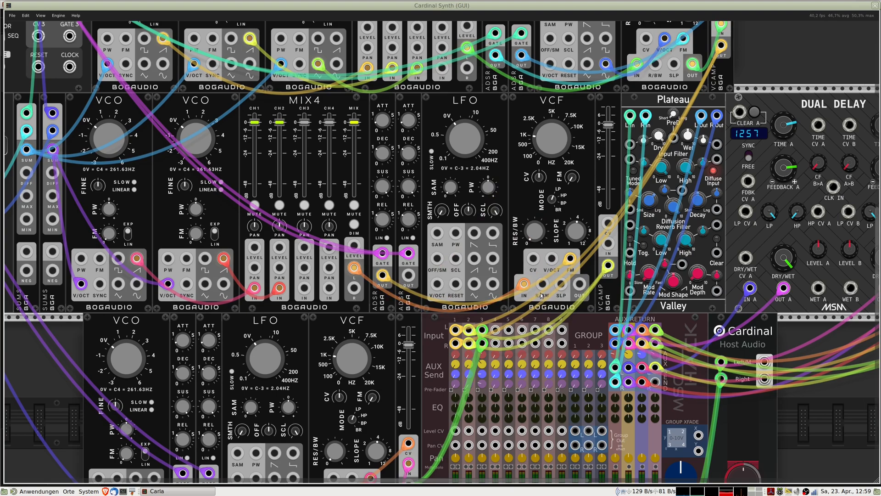
- Patch the second-row VCF output and second ADSR into the VCAMP's IN and CV, and an LFO output into the VCF's V/OCT input
drag(409, 276, 611, 224)
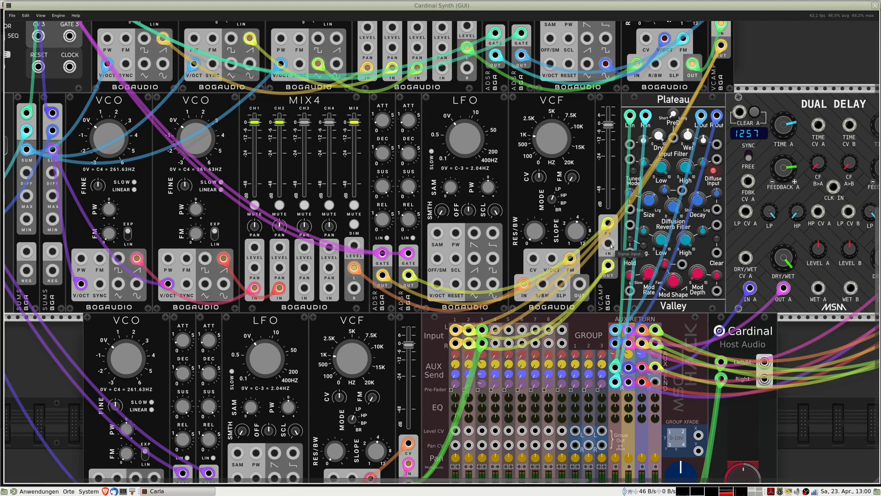
drag(579, 284, 608, 243)
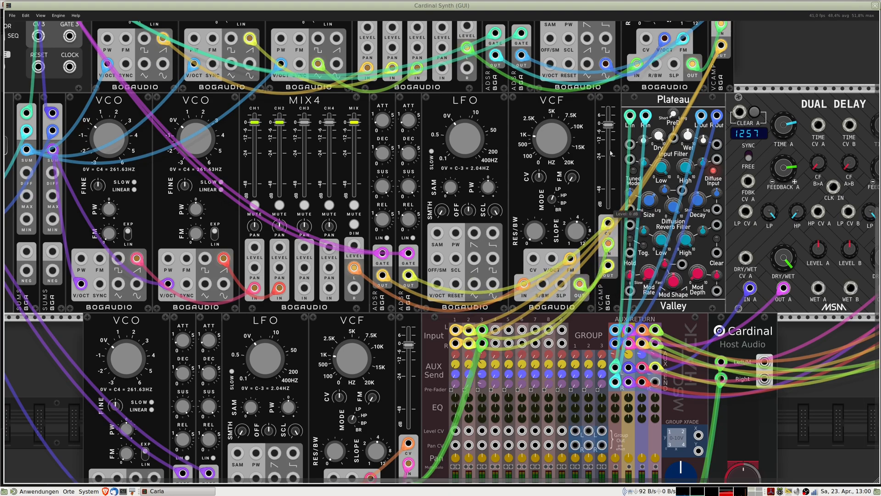
drag(500, 92, 364, 69)
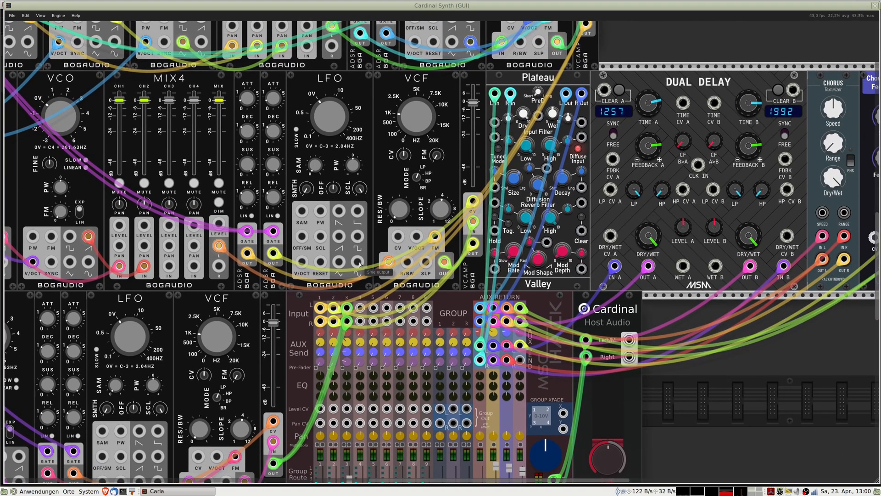
drag(339, 265, 416, 237)
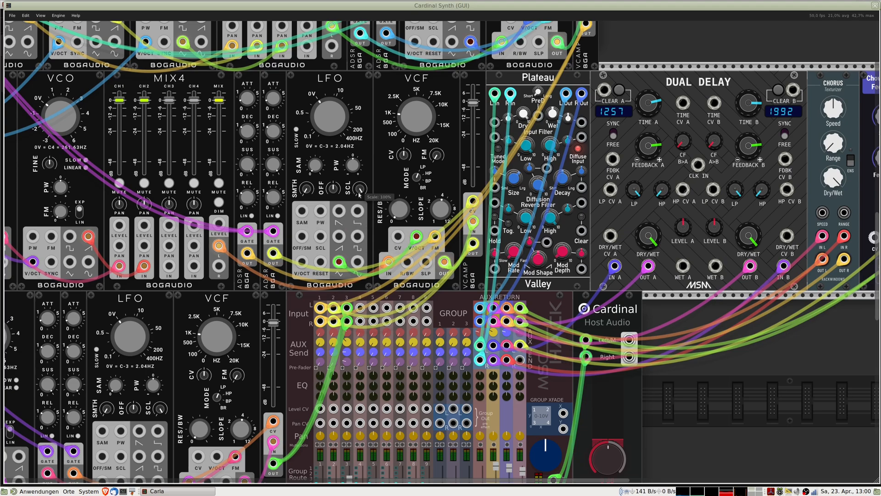
- Stop both WRITE-SEQ-32 sequencers and set the upper one to 8 steps
scroll(235, 240, down, 1)
scroll(236, 238, up, 1)
drag(238, 236, 480, 345)
drag(164, 167, 331, 221)
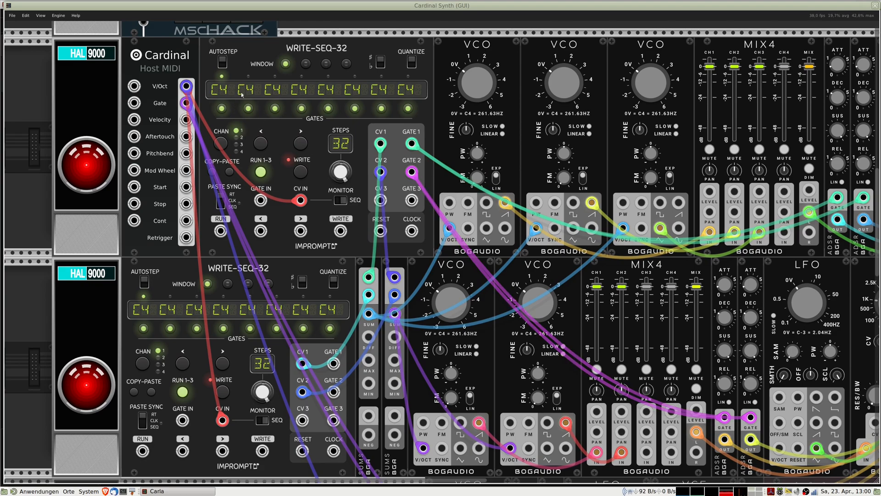
drag(327, 144, 297, 185)
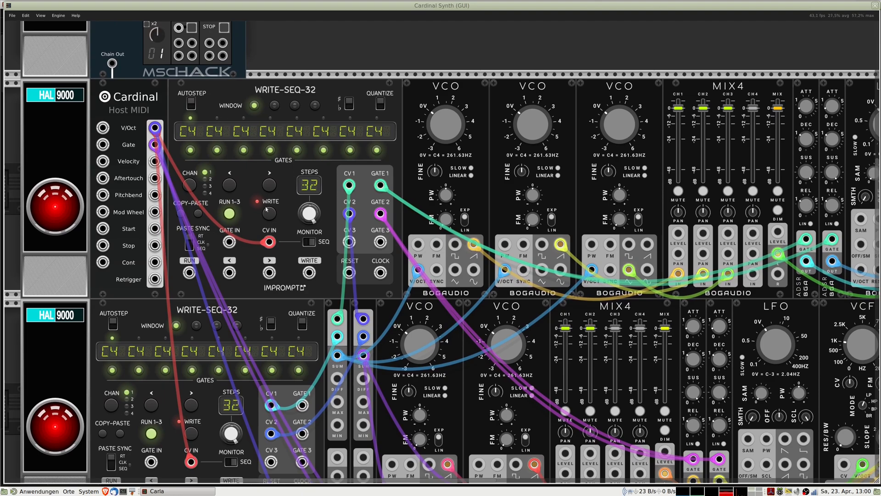
scroll(278, 232, down, 2)
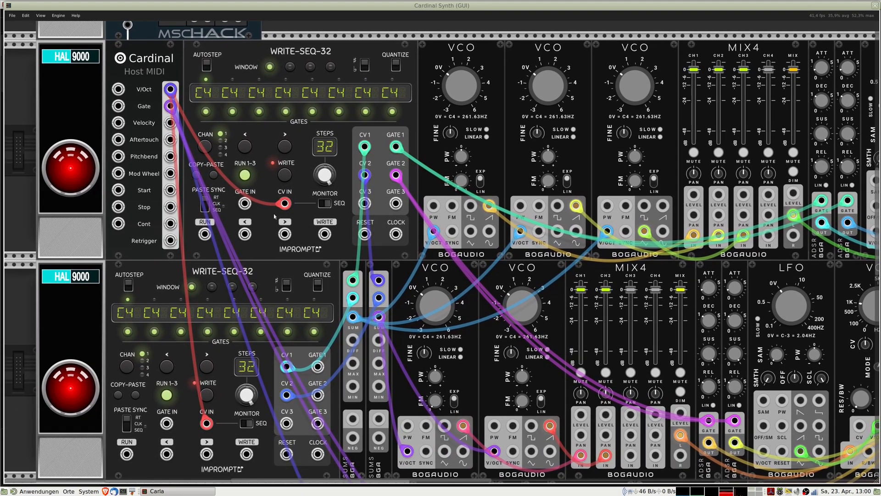
click(168, 395)
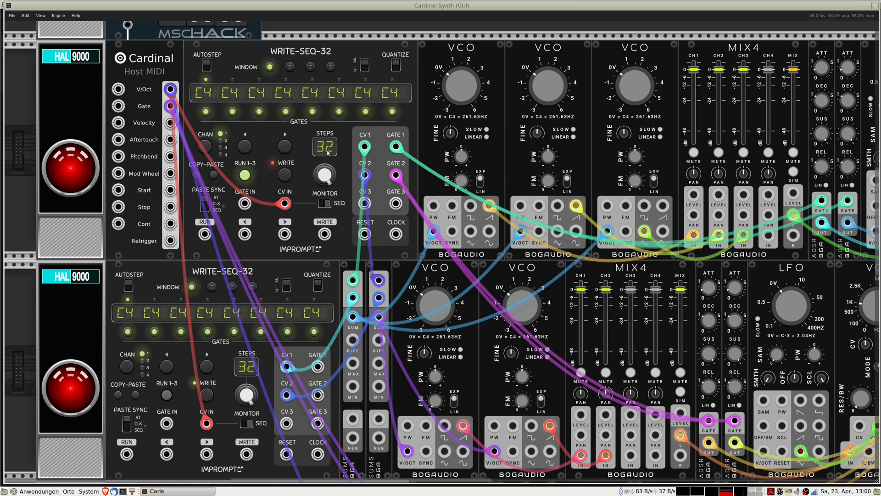
mouse_move(327, 179)
mouse_down()
mouse_move(327, 188)
mouse_move(328, 178)
mouse_up()
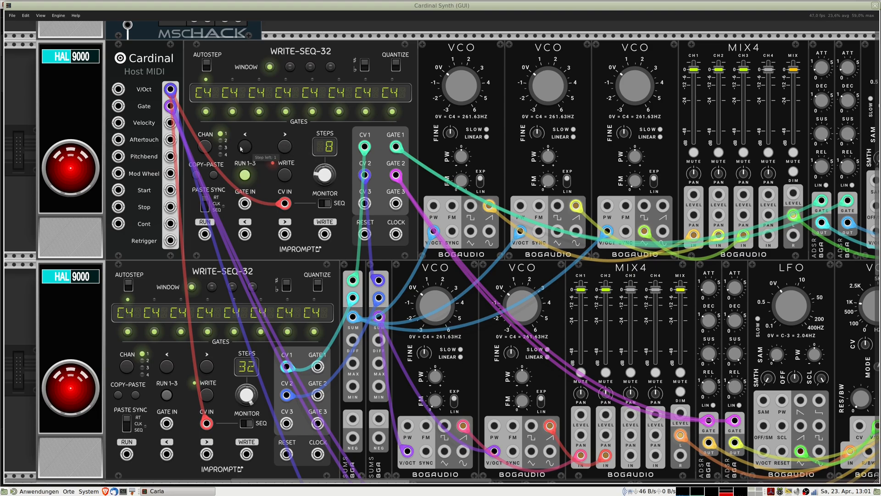
click(247, 176)
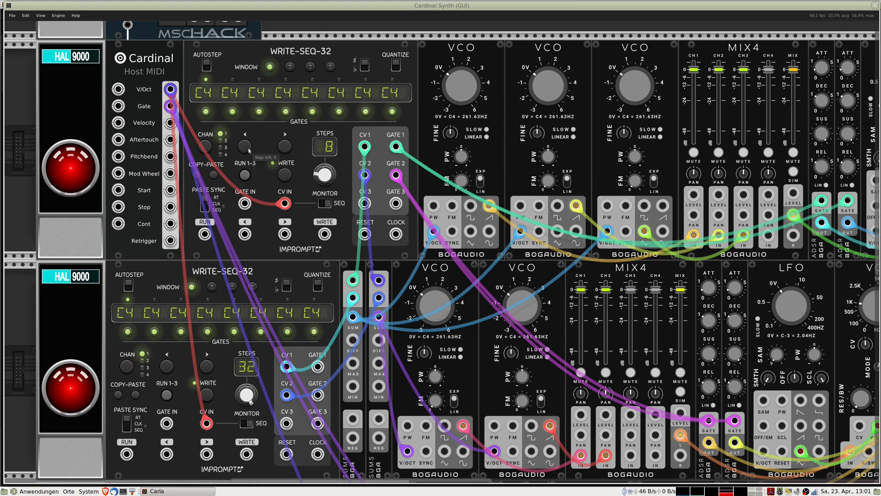
- Step the upper sequencer forward and back to check the first voice's response to its gate
click(289, 150)
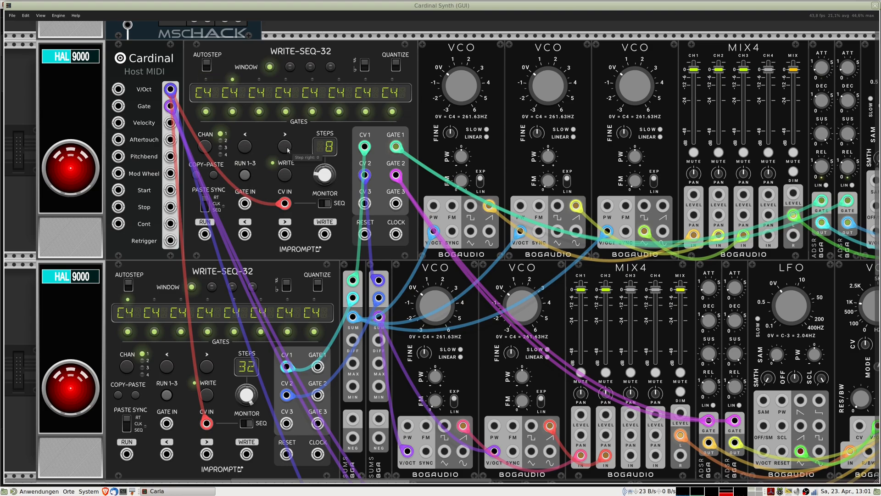
click(249, 148)
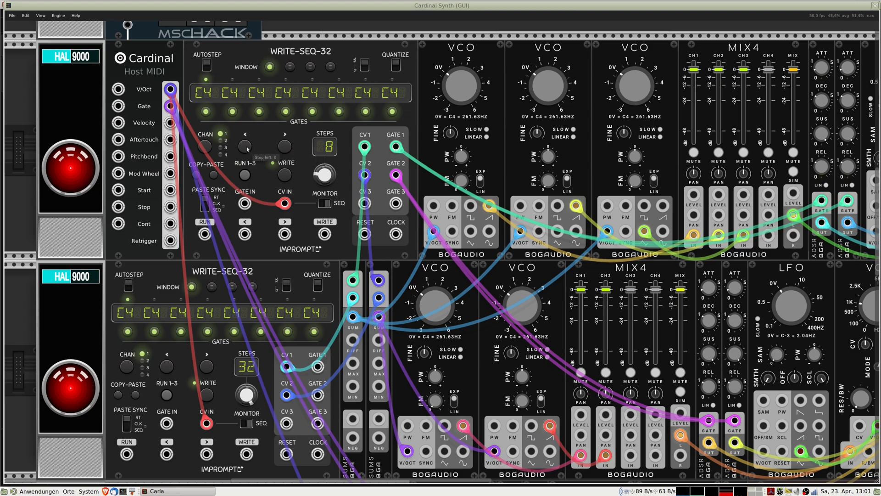
click(287, 150)
click(252, 147)
drag(488, 166, 318, 192)
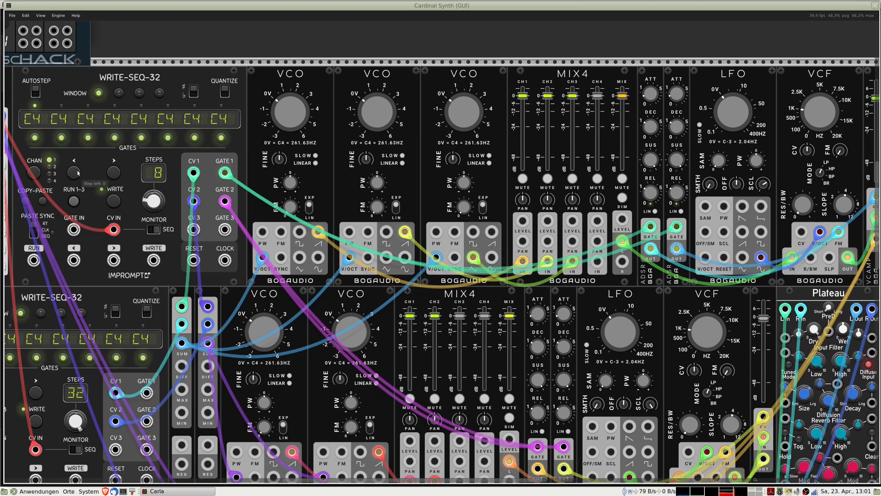
drag(667, 201, 459, 218)
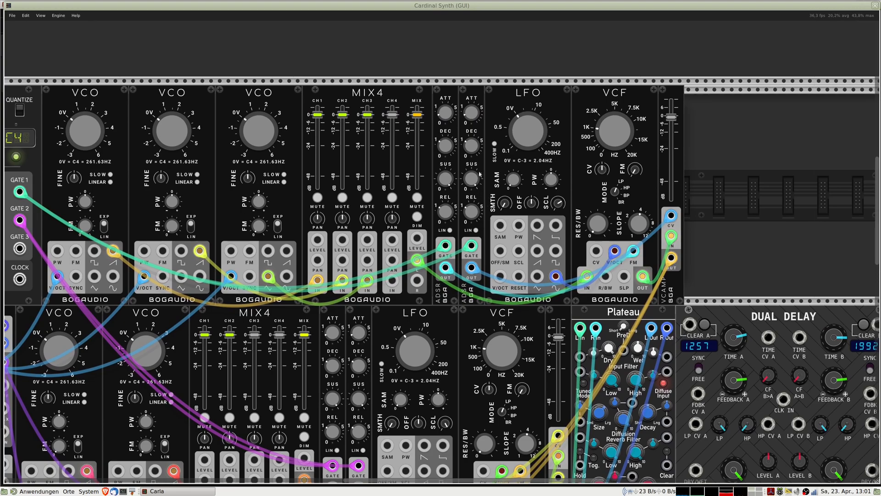
- Examine the first voice's ADSR envelope settings, its VCF cutoff frequency and the main mixer's channel levels
mouse_move(473, 148)
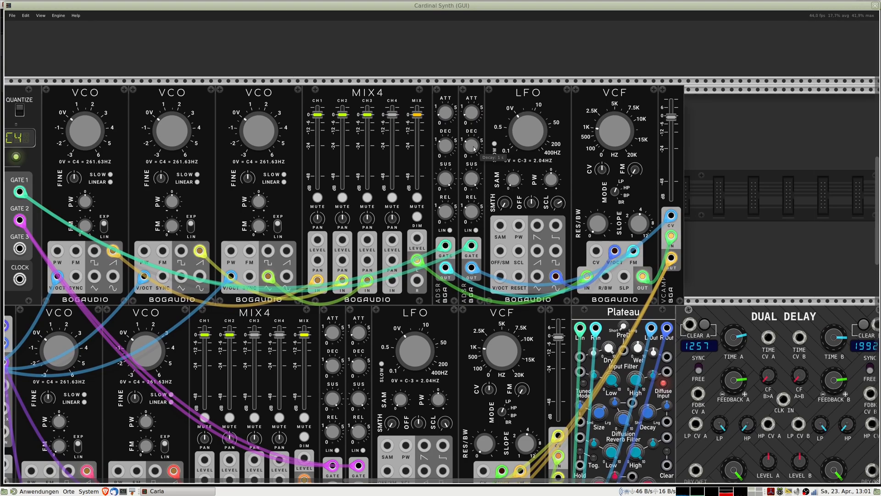
mouse_move(474, 118)
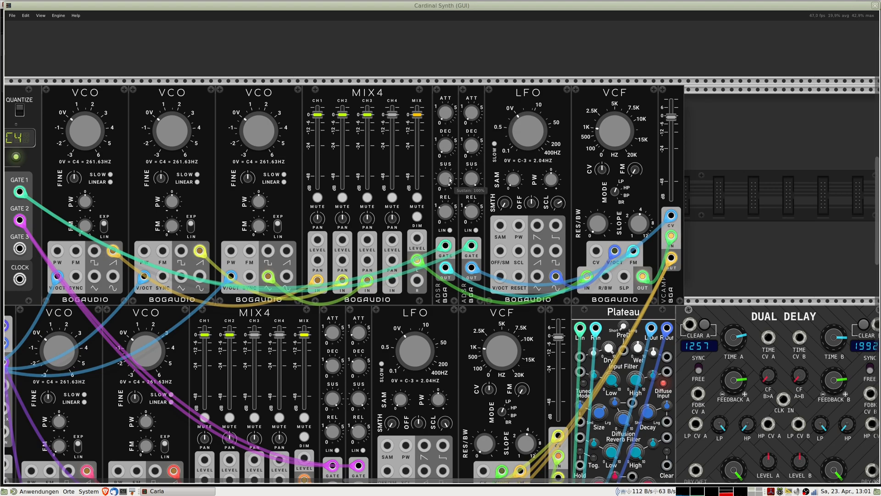
mouse_move(459, 215)
scroll(247, 158, left, 10)
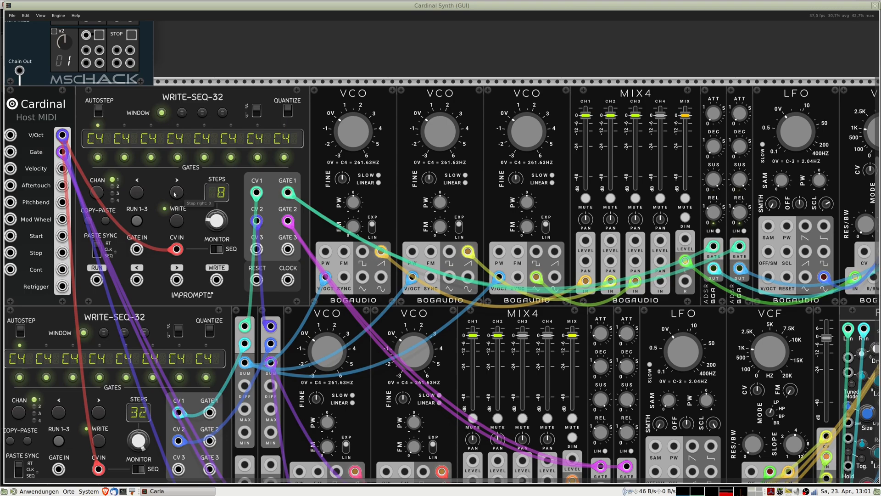
drag(847, 153, 607, 126)
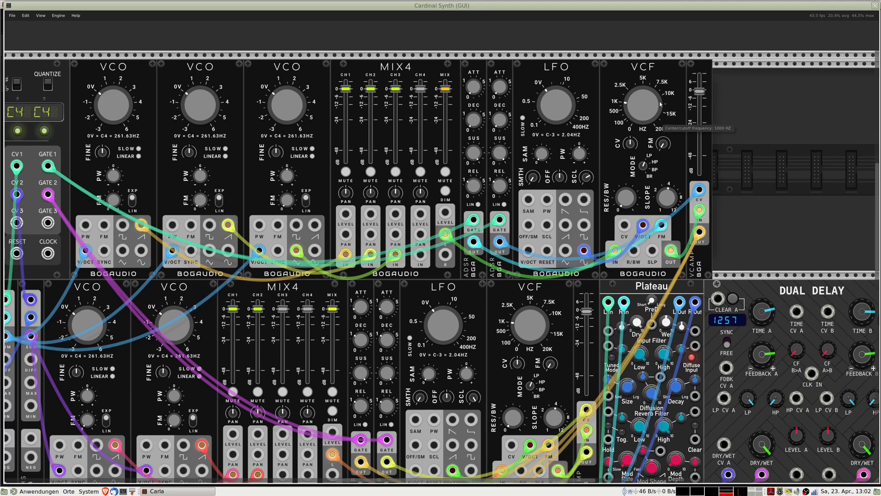
scroll(664, 220, down, 1)
scroll(664, 220, down, 14)
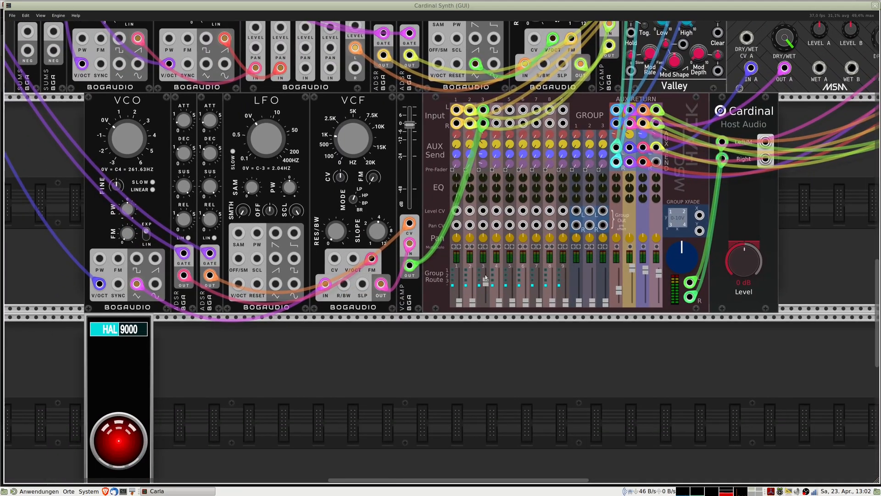
- Write the notes A1, C2, E2, D2, A1, D1, E1 and G1 into the upper WRITE-SEQ-32's eight steps
drag(462, 302, 460, 192)
drag(285, 184, 512, 395)
drag(424, 269, 376, 285)
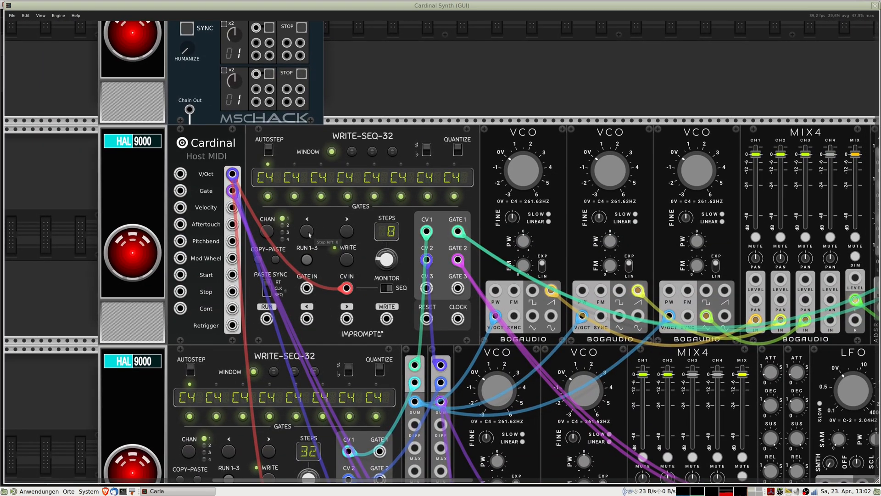
click(347, 232)
click(309, 232)
click(348, 260)
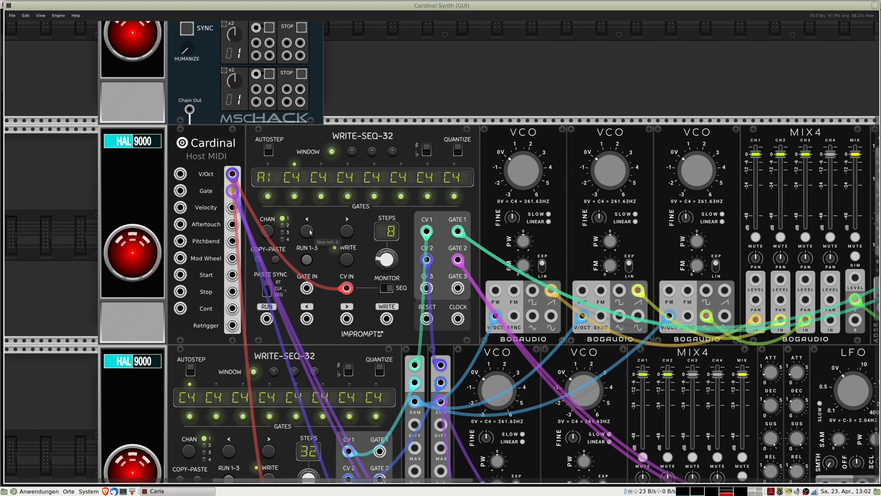
click(347, 259)
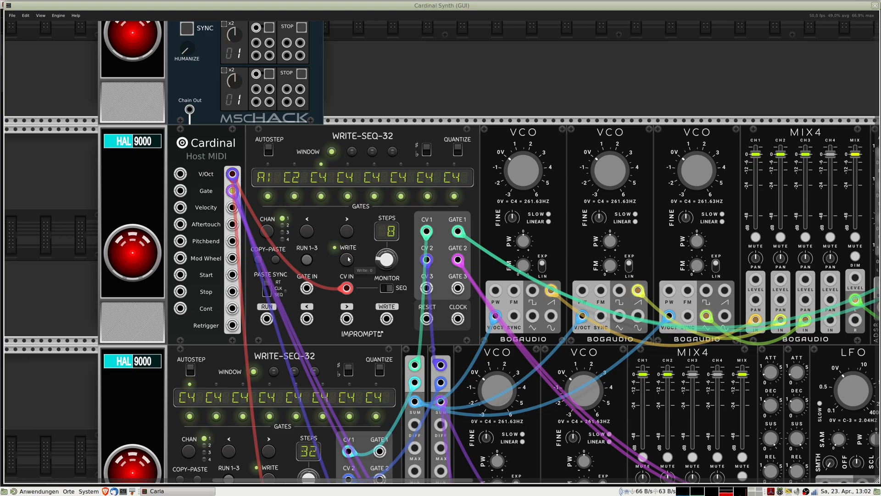
click(348, 259)
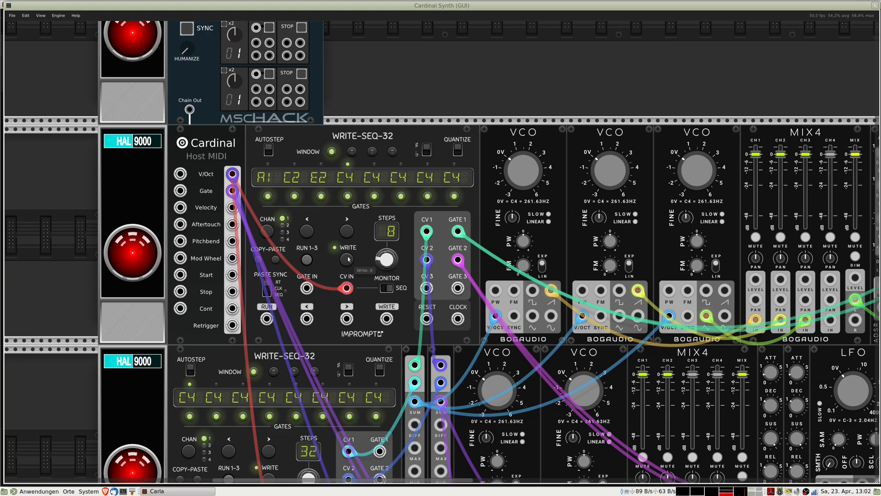
click(347, 259)
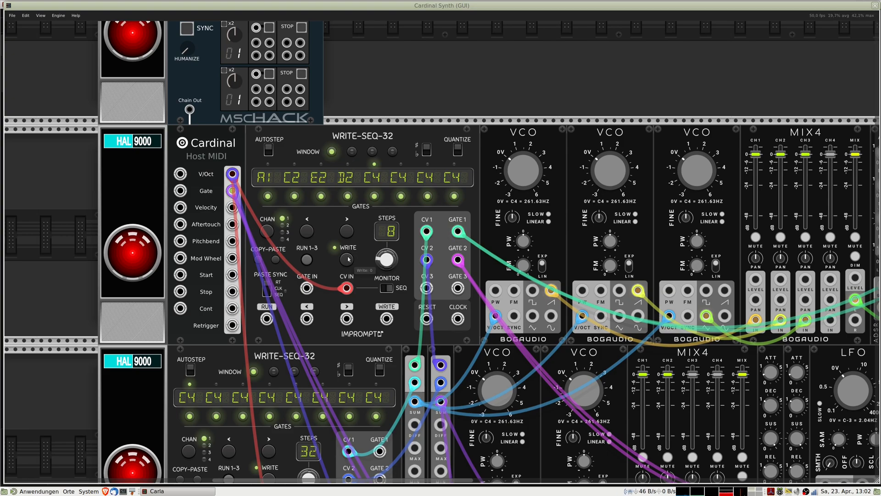
click(347, 260)
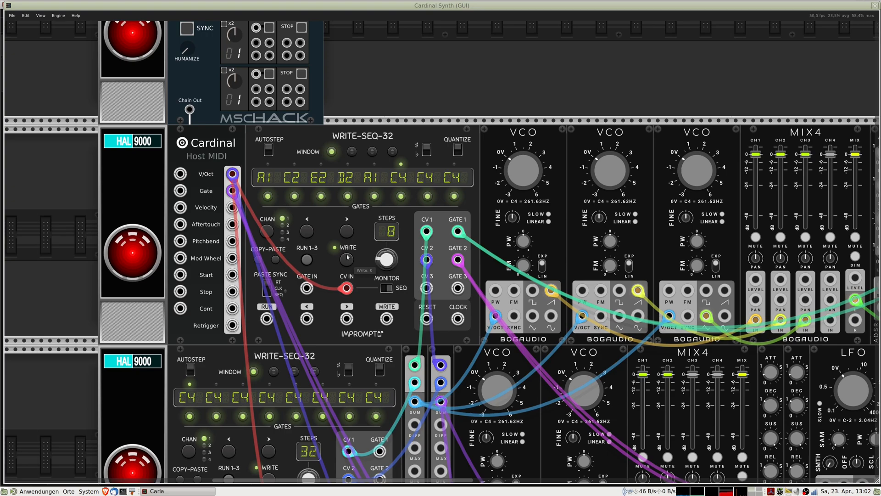
click(348, 258)
click(348, 259)
click(348, 259)
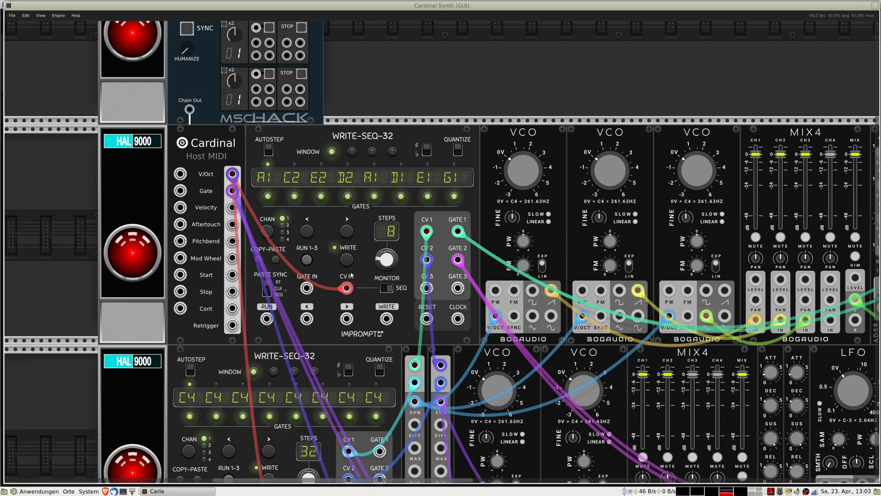
- Patch the master clock's first-channel #3 output into the upper WRITE-SEQ-32's CLOCK input and start that sequencer running
click(310, 259)
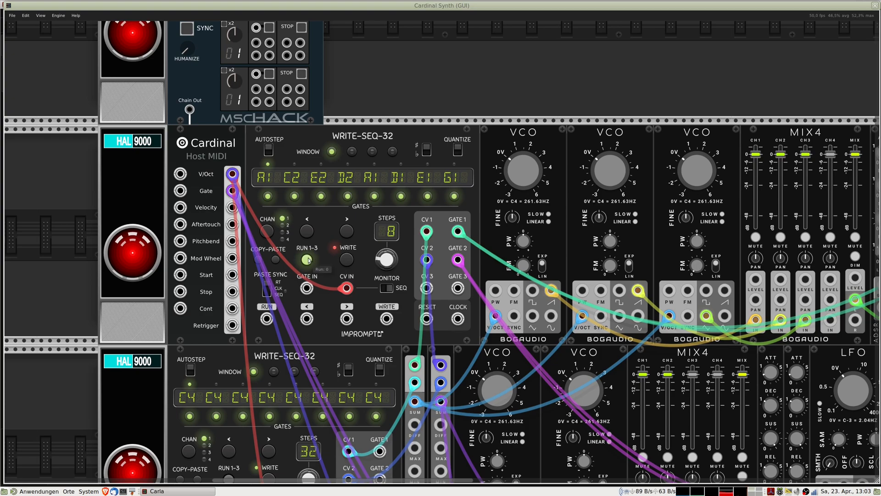
click(308, 259)
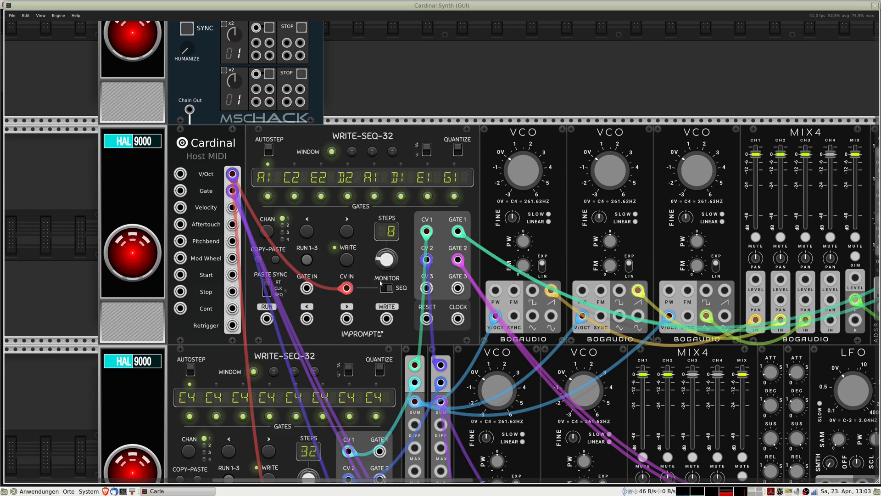
drag(303, 272, 321, 274)
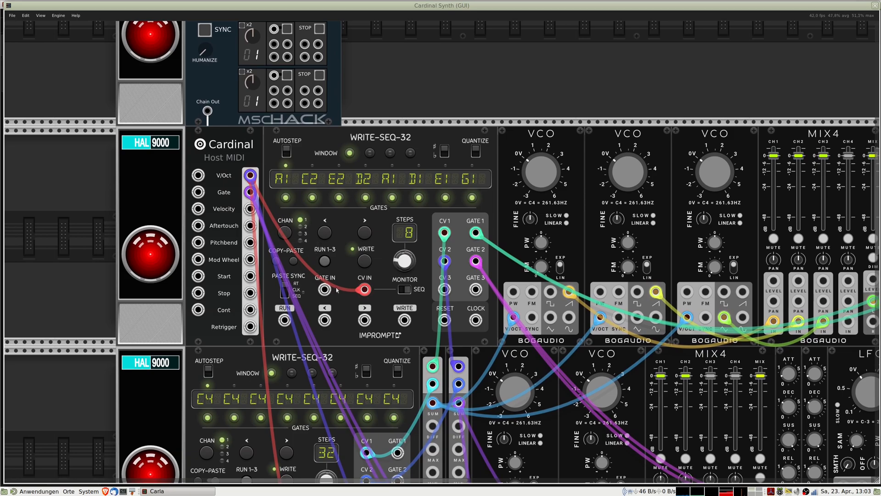
drag(346, 93, 271, 229)
drag(298, 270, 285, 265)
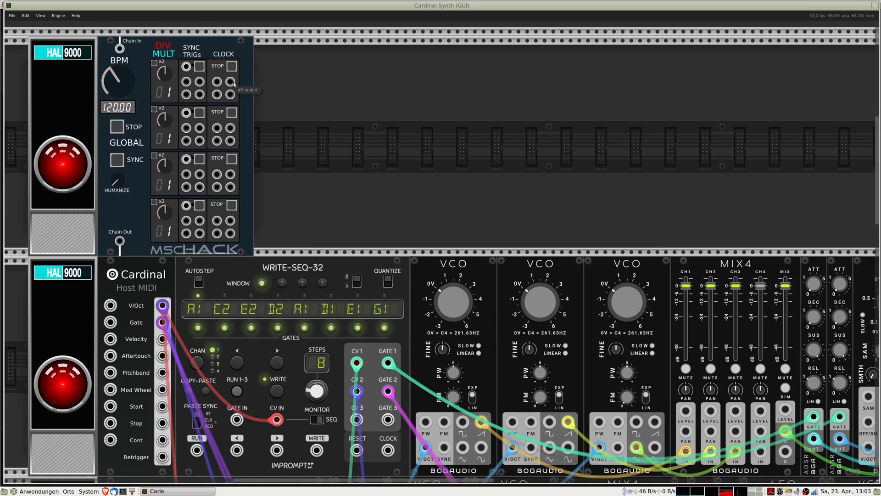
drag(231, 81, 237, 444)
drag(236, 374, 393, 380)
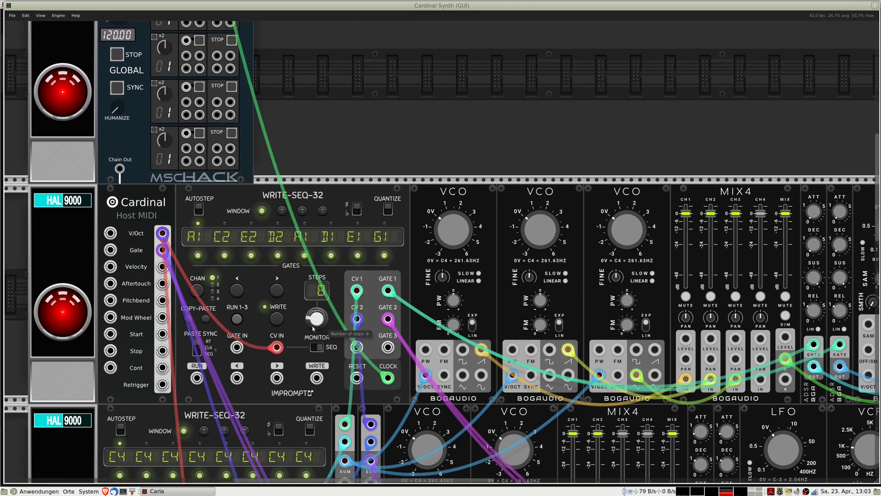
click(238, 318)
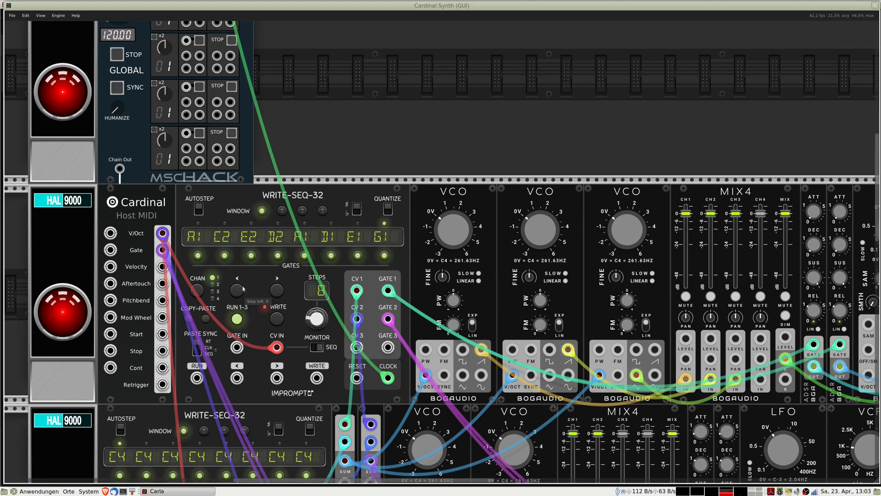
- Set the master clock's tempo to 90 BPM
drag(160, 76, 313, 187)
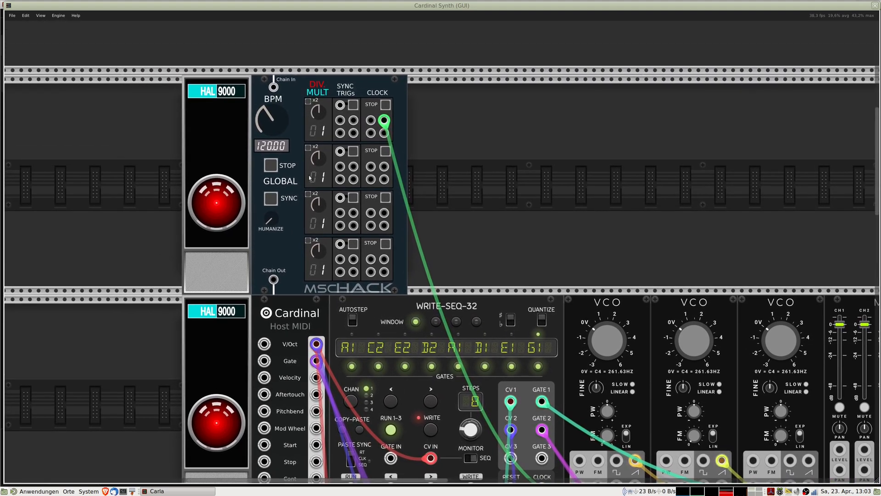
drag(274, 126, 271, 123)
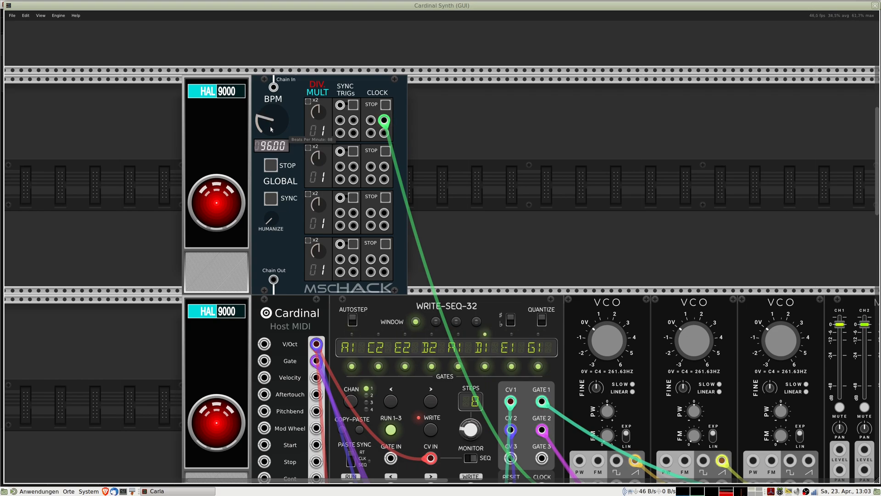
drag(272, 130, 271, 130)
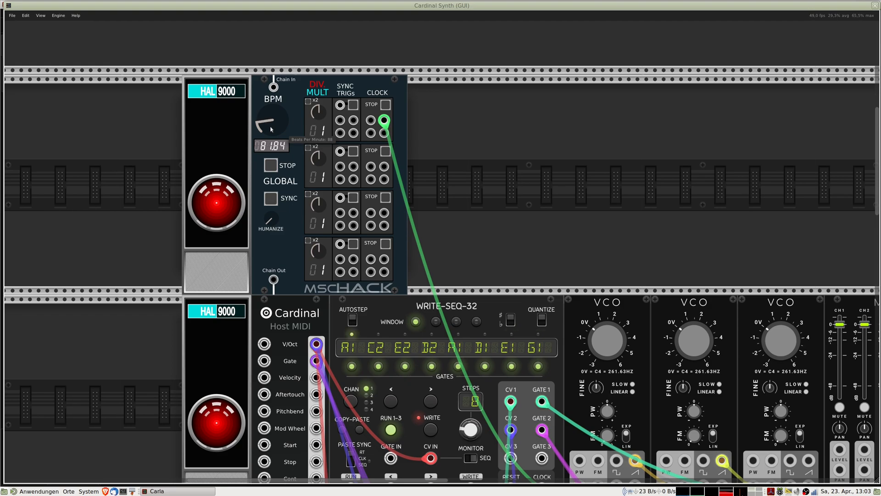
double_click(269, 124)
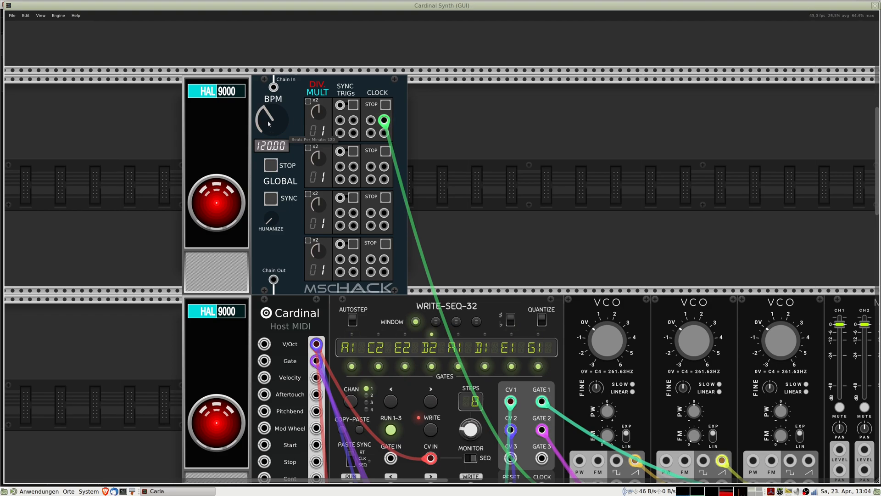
right_click(269, 124)
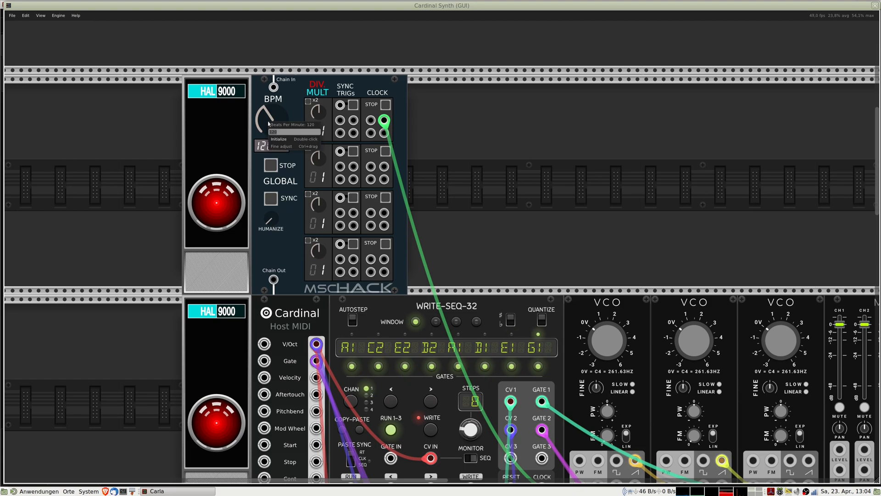
text(90)
key(Return)
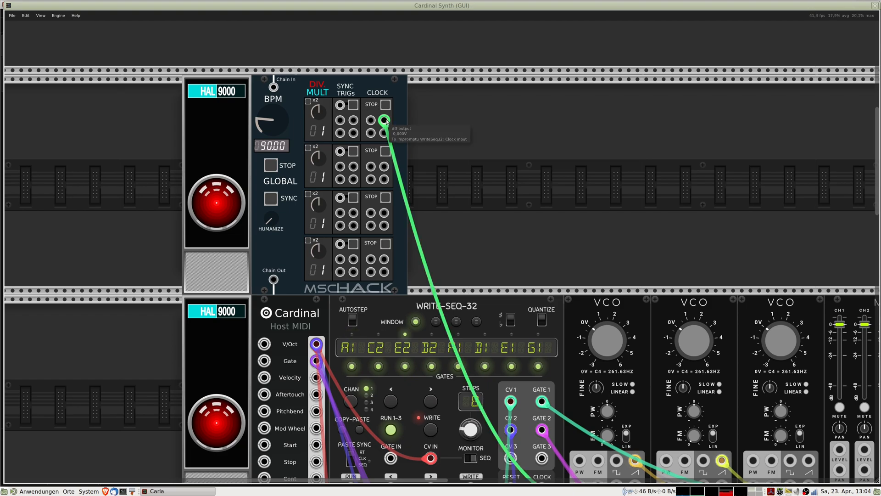
- Set the master clock's first-channel multiplier to 4
mouse_move(323, 115)
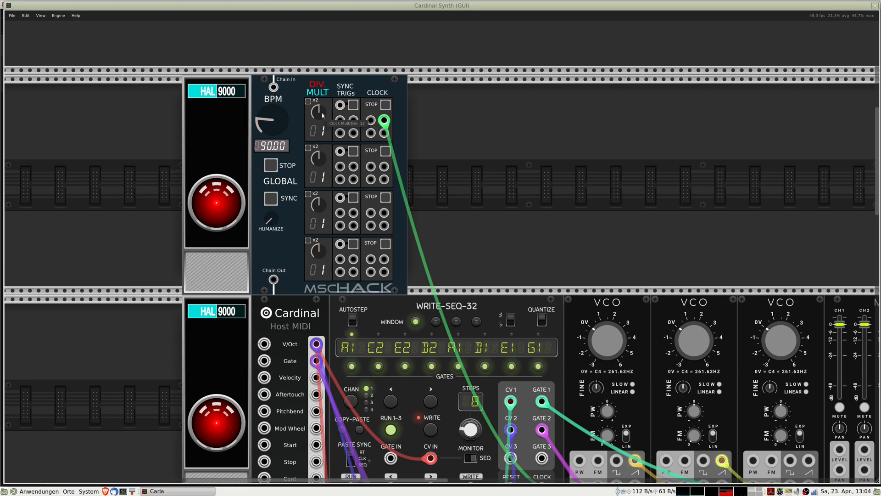
scroll(322, 116, up, 1)
scroll(322, 115, up, 2)
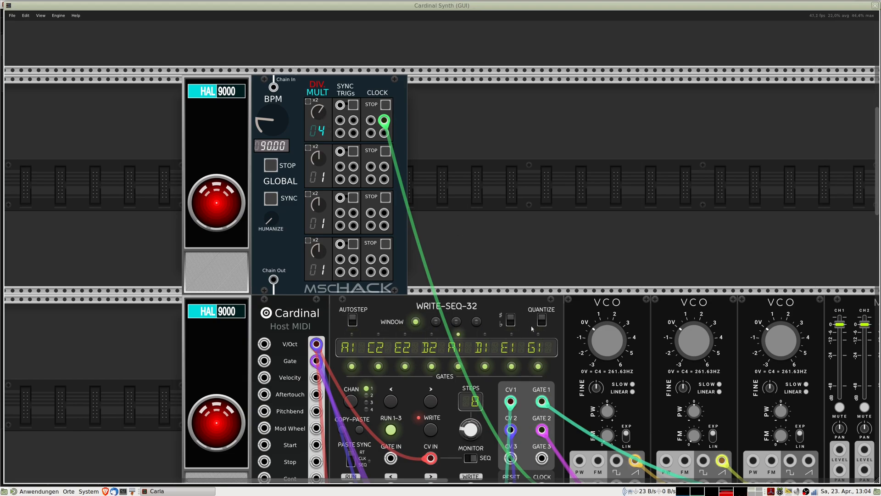
- Adjust the second ADSR's release and the VCF's FM amount in the first voice while the sequence plays
drag(568, 332, 284, 173)
drag(587, 231, 385, 137)
drag(561, 221, 432, 199)
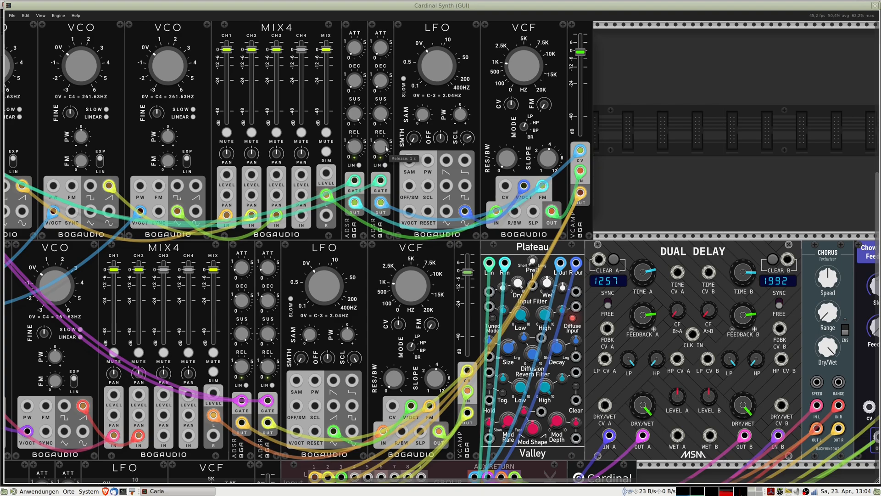
scroll(382, 148, down, 1)
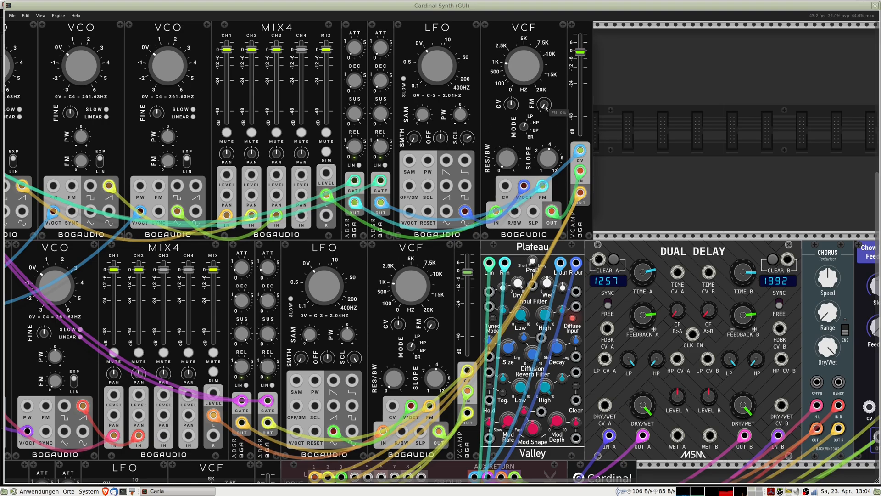
scroll(547, 108, up, 2)
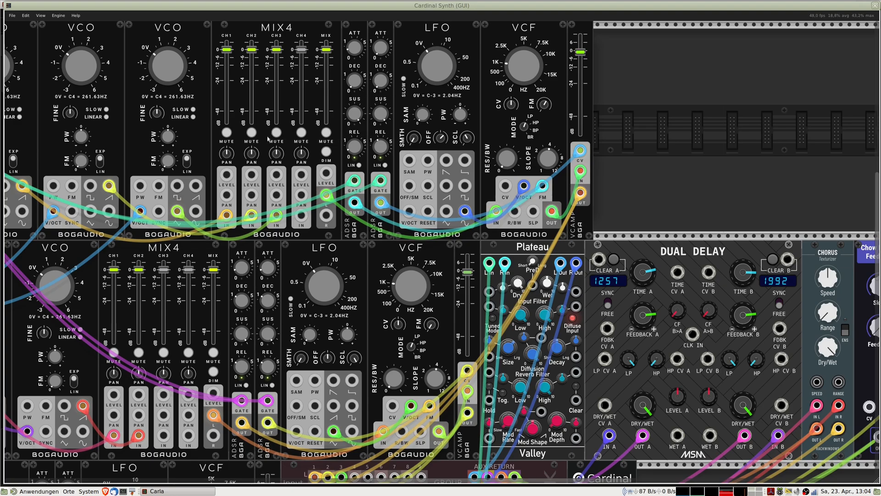
- Stop the upper sequencer, rewrite steps 3 to 8 as D2, E2, A1, C1, D1 and E1, and run it again
drag(271, 134, 633, 205)
drag(245, 176, 292, 151)
click(187, 201)
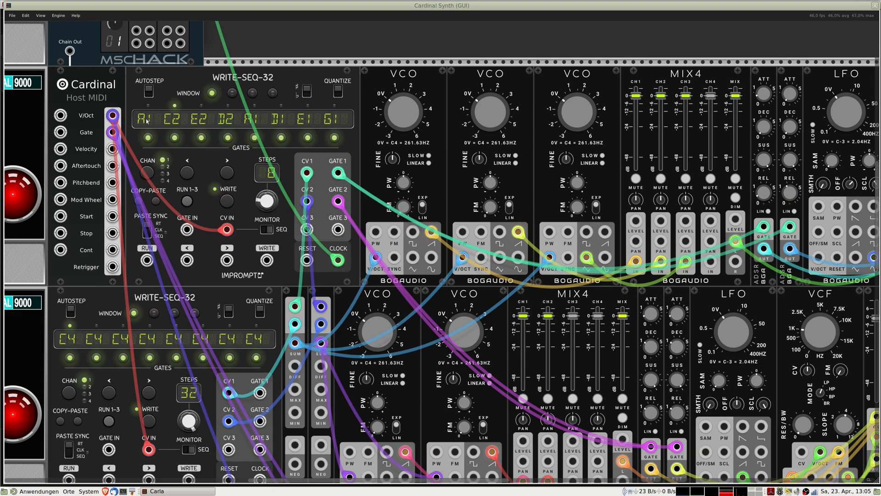
click(186, 173)
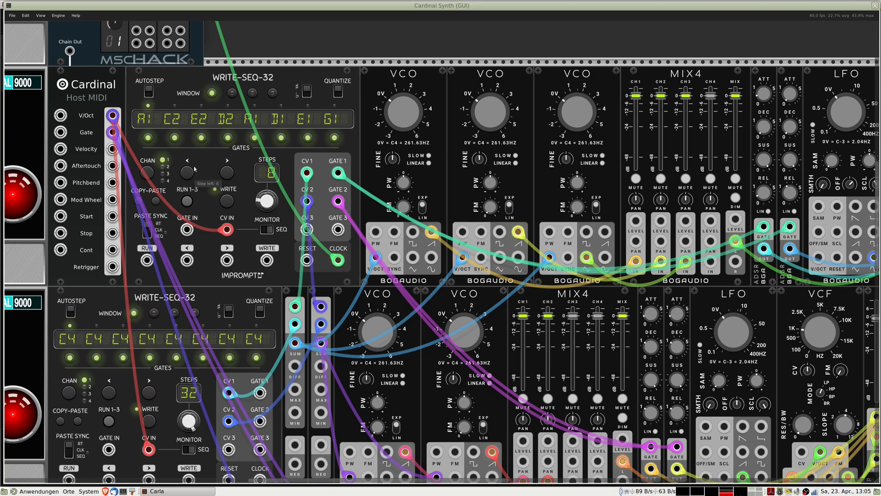
click(227, 174)
click(228, 173)
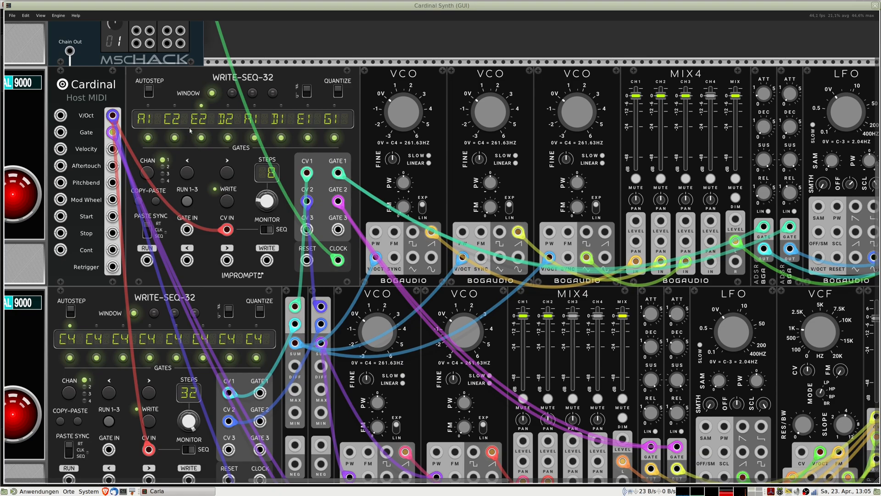
click(229, 201)
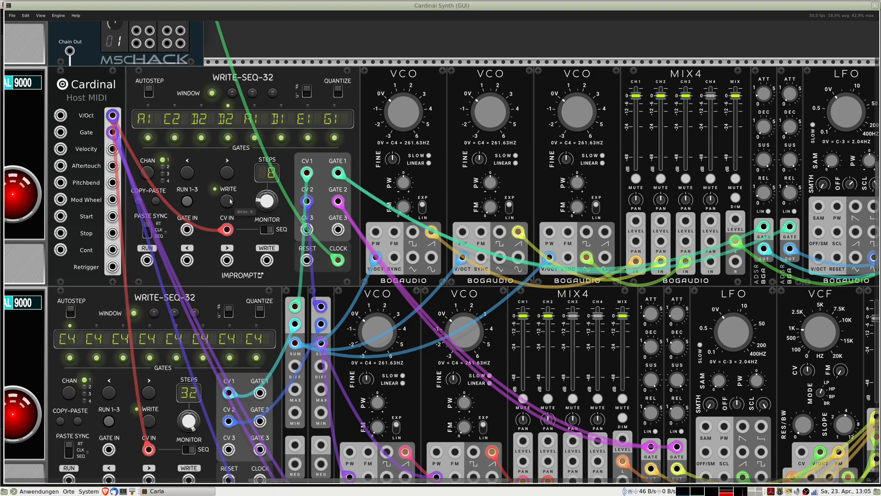
click(229, 201)
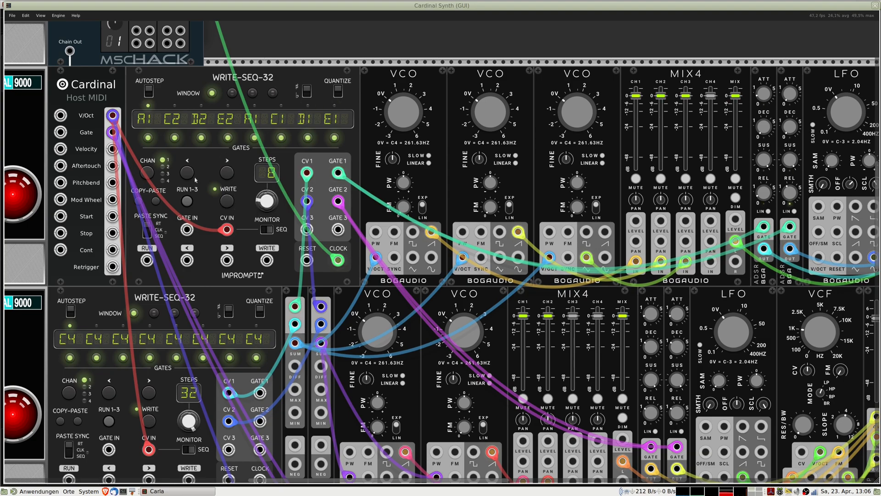
click(191, 201)
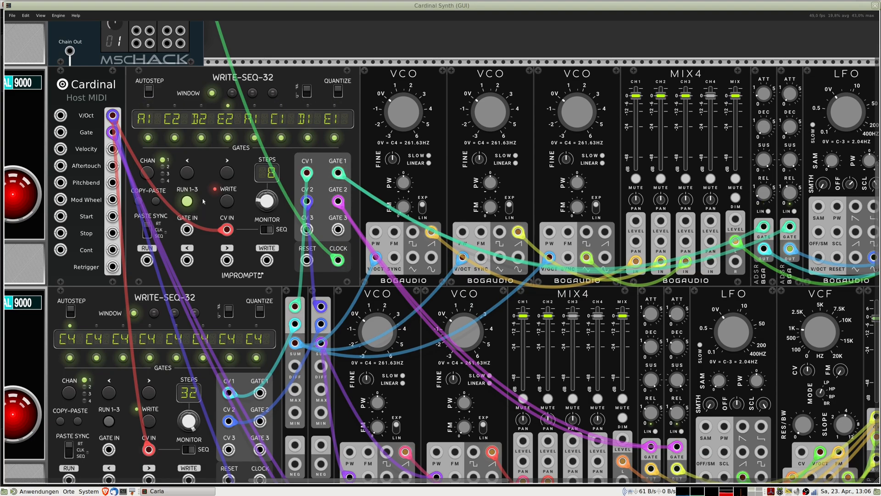
- Lower channels 1 and 2 of the upper voice's MIX4 to about -8 dB and raise channel 3 slightly above 0 dB
drag(460, 225, 315, 144)
drag(505, 103, 470, 136)
drag(481, 50, 484, 133)
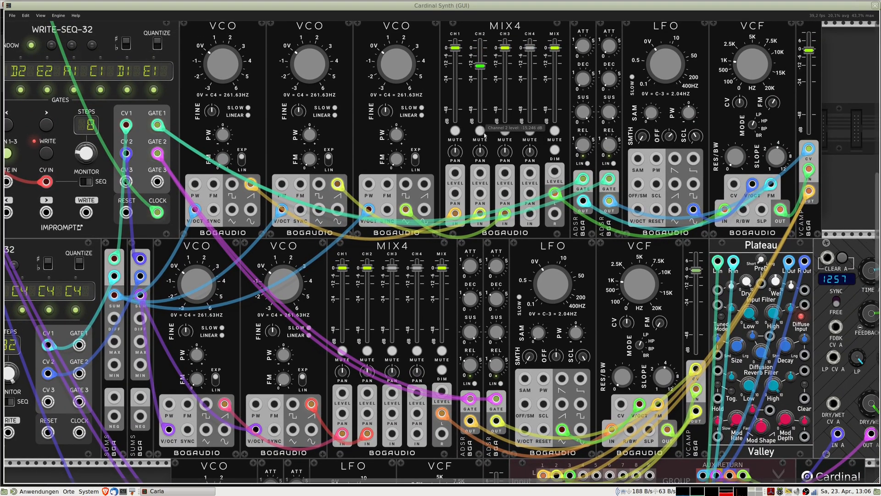
drag(455, 47, 455, 64)
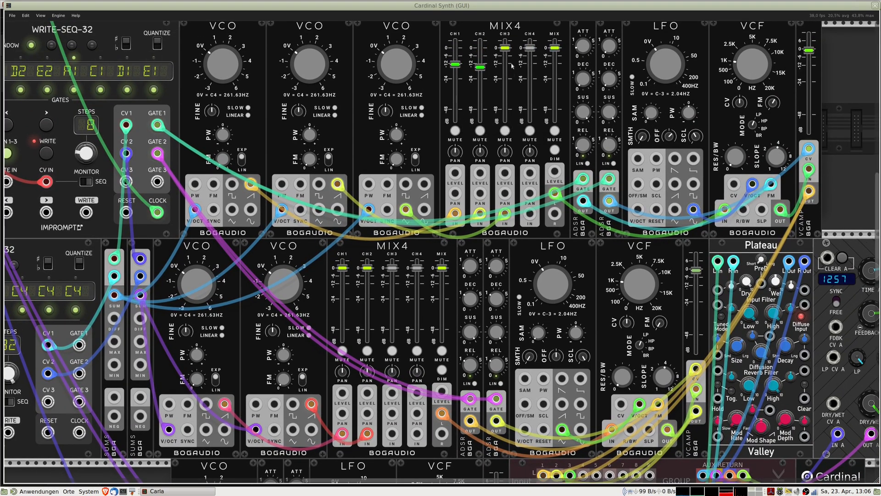
drag(505, 48, 481, 25)
drag(456, 64, 456, 35)
- Adjust the upper voice's VCF cutoff frequency to about 106 Hz while the sequence plays
drag(666, 63, 532, 82)
scroll(532, 82, down, 5)
scroll(533, 84, down, 3)
scroll(533, 83, up, 3)
scroll(534, 83, down, 1)
scroll(629, 85, down, 3)
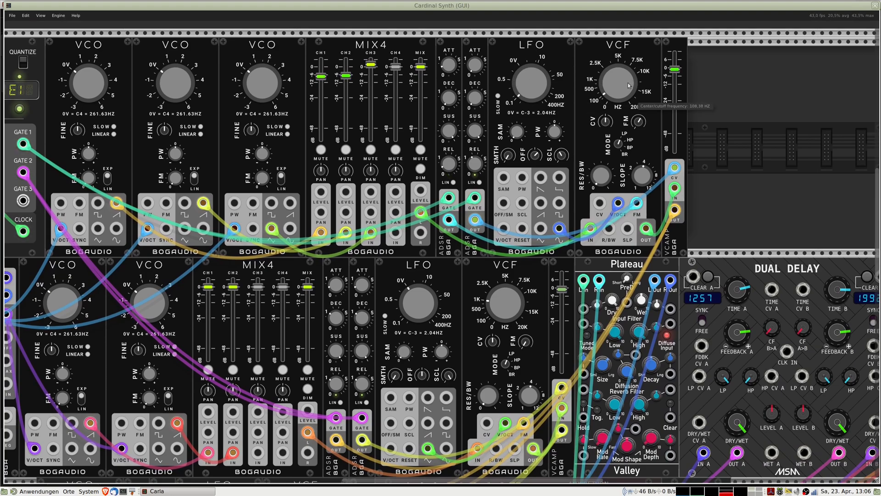
- Adjust the release and attack of the upper voice's second ADSR
scroll(628, 86, up, 1)
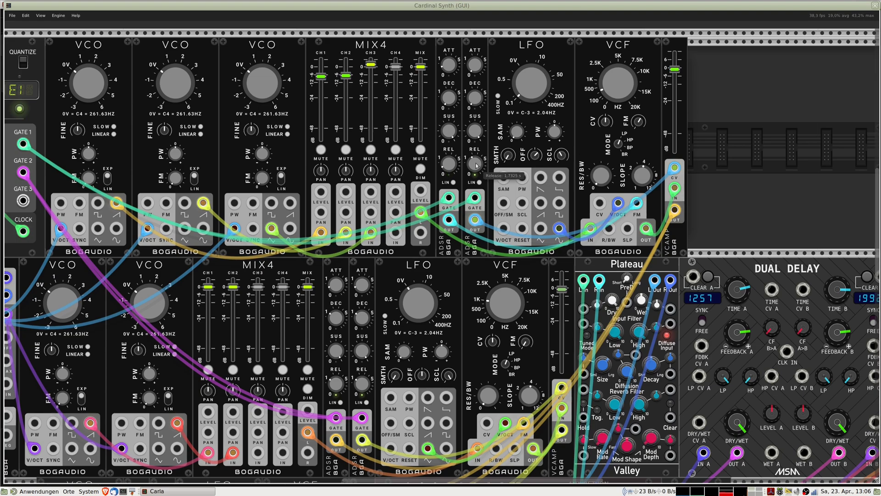
scroll(476, 165, up, 3)
scroll(476, 165, down, 2)
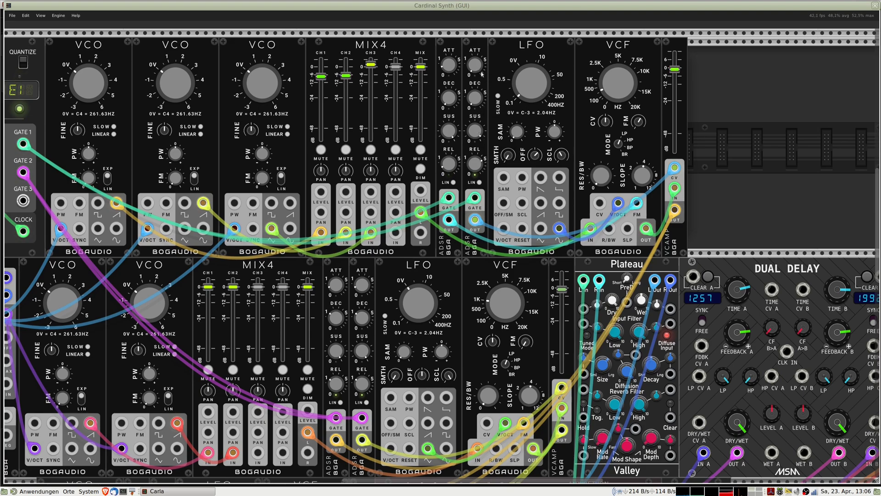
scroll(476, 68, left, 1)
drag(476, 68, 468, 7)
mouse_move(481, 66)
mouse_down()
mouse_move(493, 54)
mouse_move(484, 86)
mouse_move(485, 77)
mouse_up()
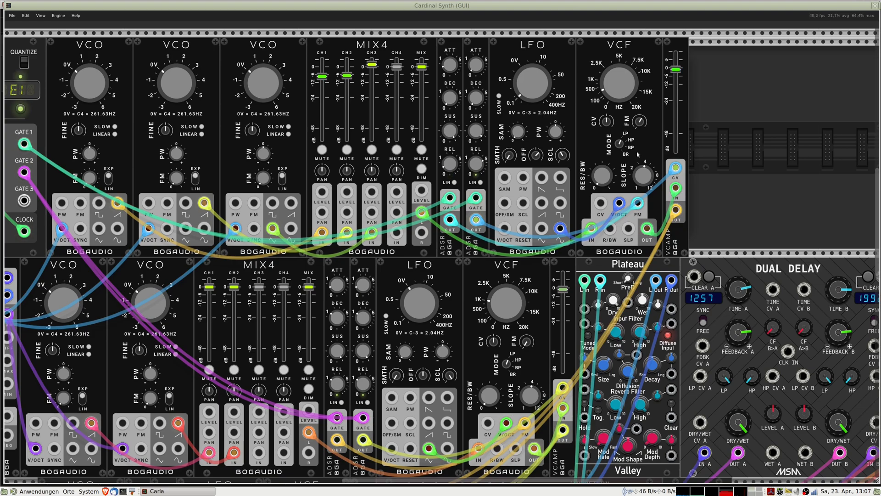
- Set the upper voice's VCF resonance to 75%
scroll(600, 179, up, 6)
scroll(601, 179, up, 2)
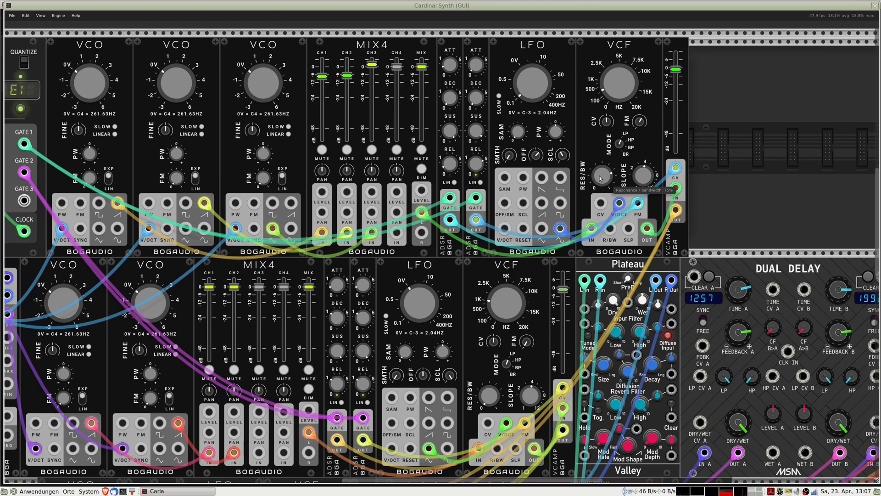
- Try a multiplier of 2 on the master clock's first channel and return it to 4
scroll(344, 179, left, 3)
scroll(343, 179, left, 10)
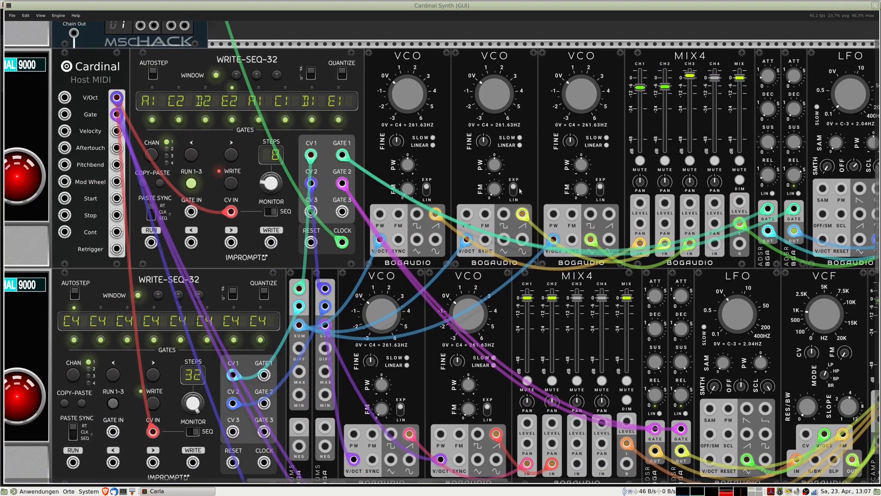
scroll(141, 119, up, 9)
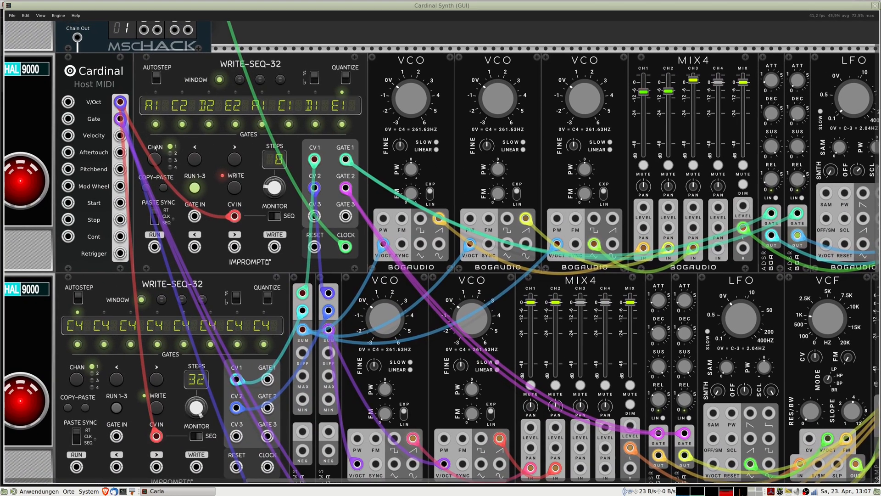
scroll(141, 119, left, 4)
scroll(213, 81, down, 2)
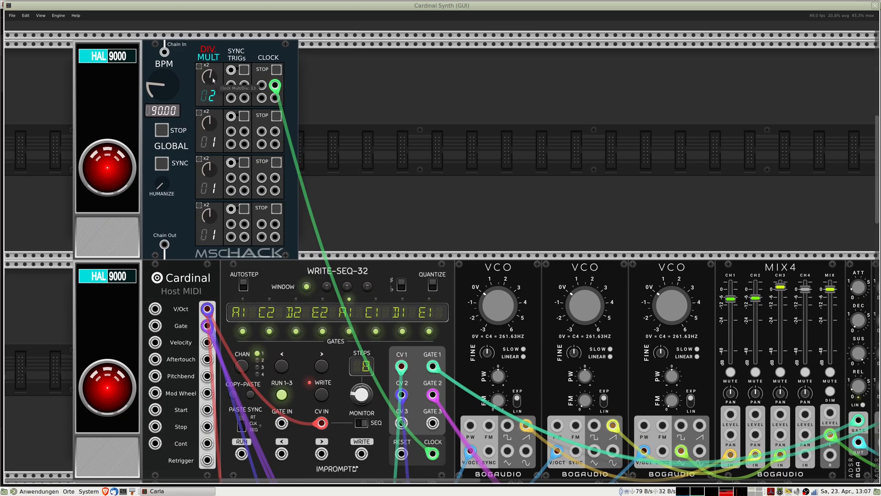
scroll(212, 80, up, 2)
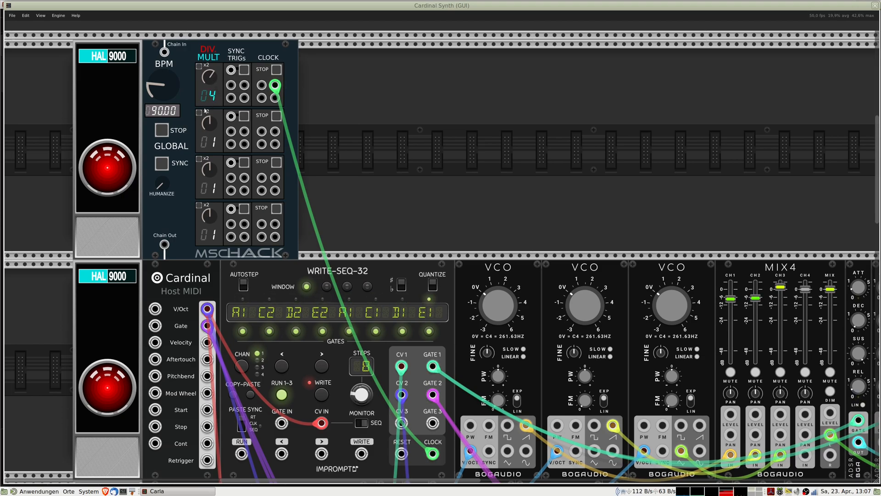
scroll(167, 116, down, 2)
scroll(168, 116, up, 2)
- Vary the master clock's tempo, trying 82 BPM and about 92 BPM
scroll(157, 92, down, 8)
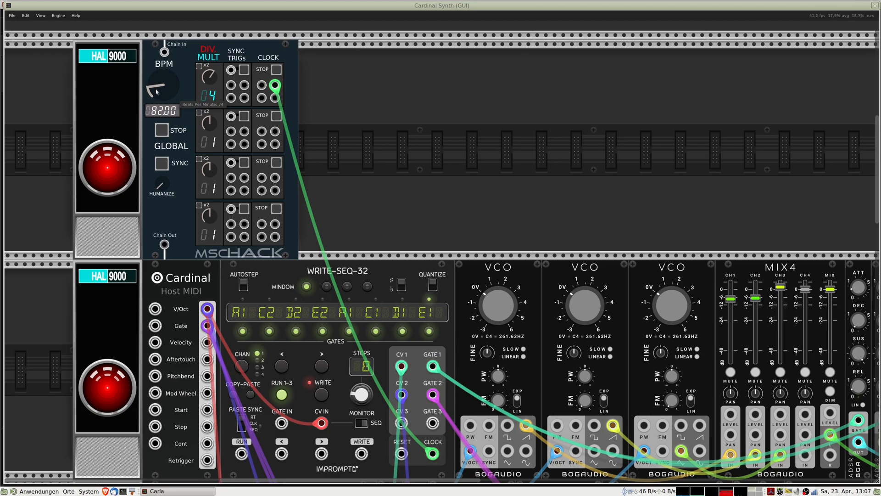
scroll(156, 92, down, 8)
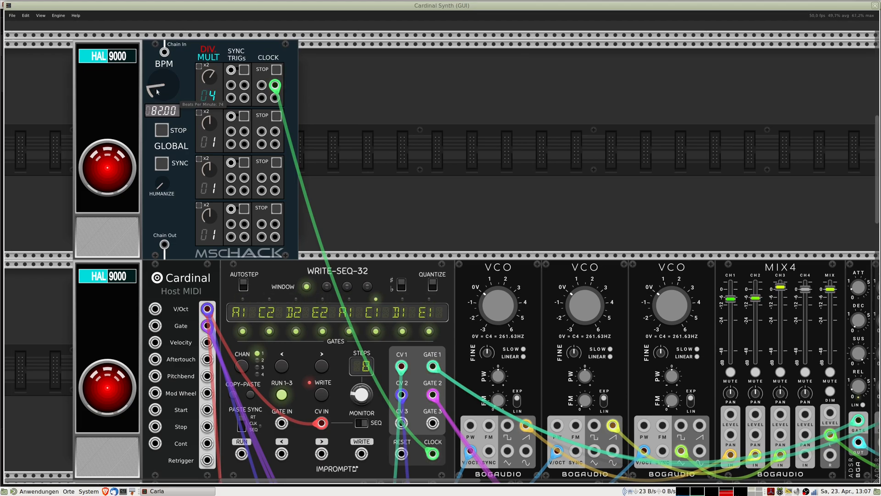
scroll(156, 92, up, 10)
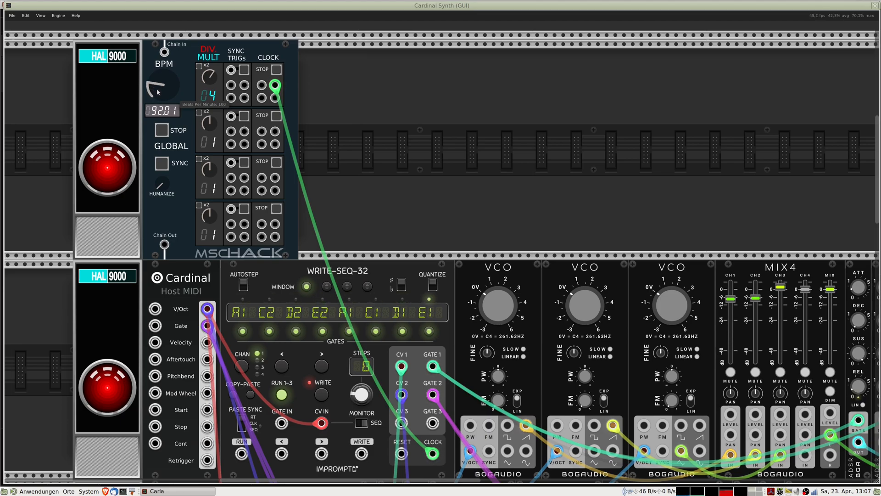
drag(150, 88, 161, 114)
- Pull channels 2 and 3 of the upper voice's MIX4 down to -60 dB to leave only the first VCO sounding
drag(383, 286, 305, 98)
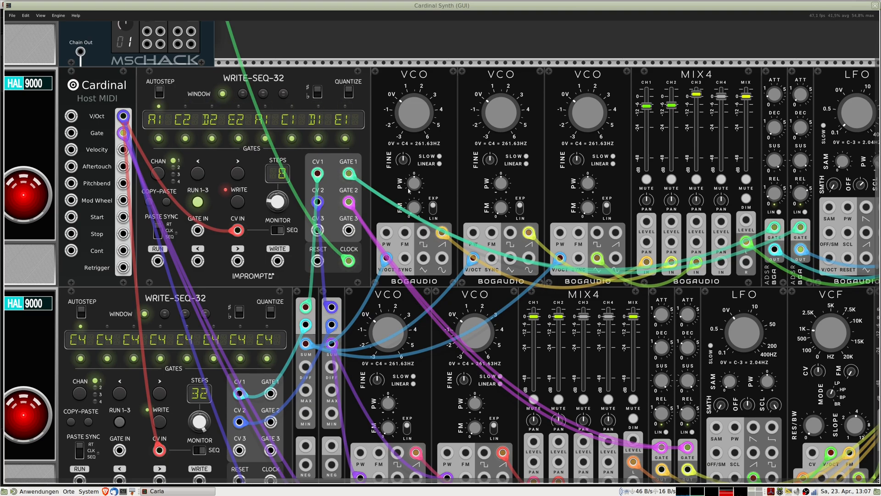
drag(689, 413, 398, 146)
drag(583, 338, 532, 294)
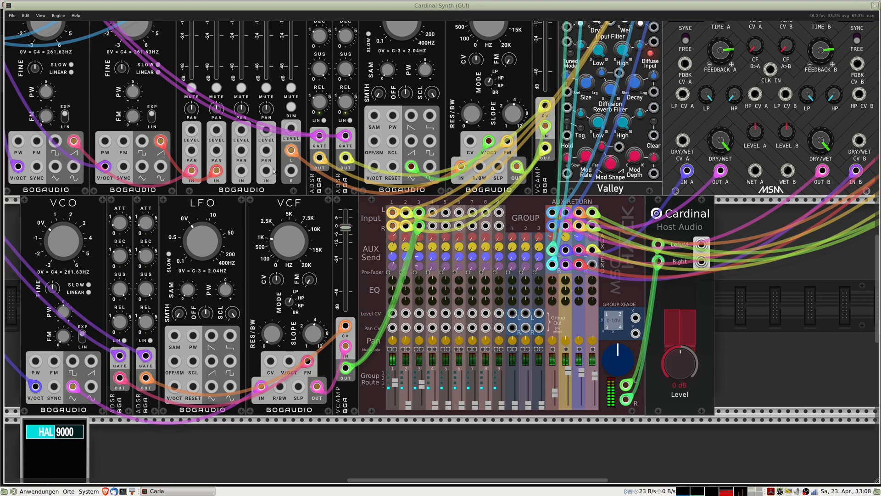
scroll(290, 88, up, 8)
scroll(290, 89, right, 2)
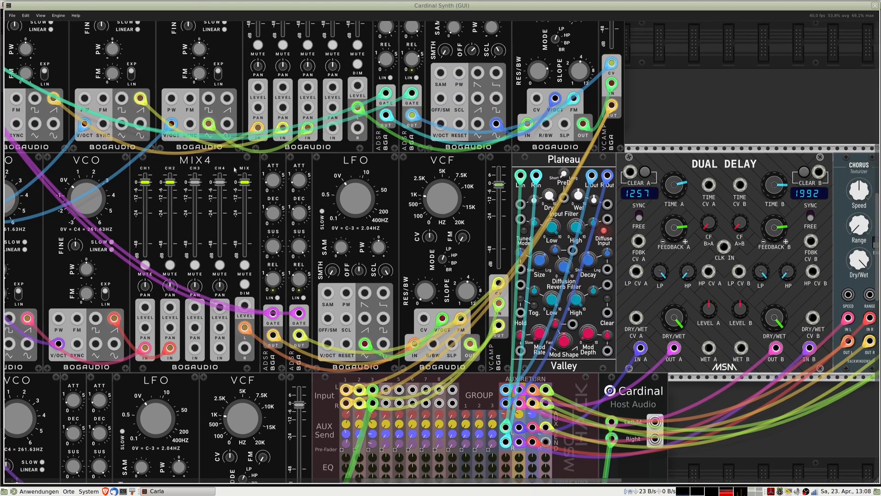
scroll(289, 88, up, 5)
scroll(322, 91, left, 5)
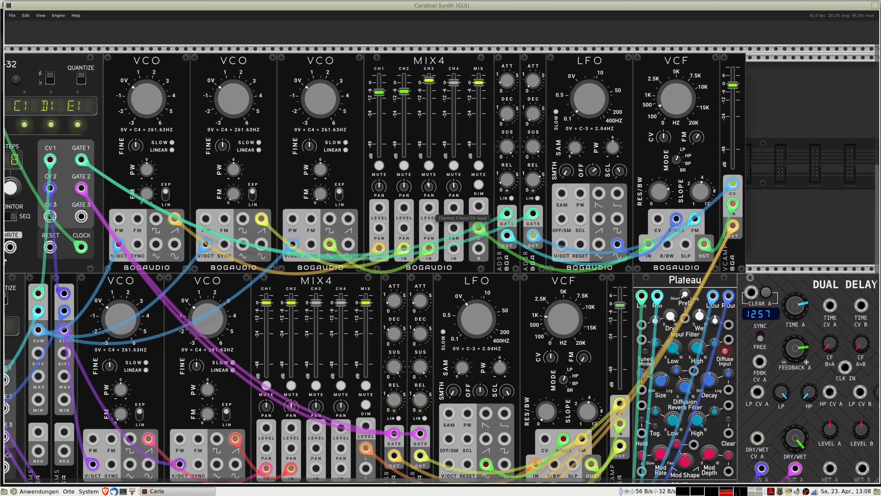
drag(409, 101, 409, 164)
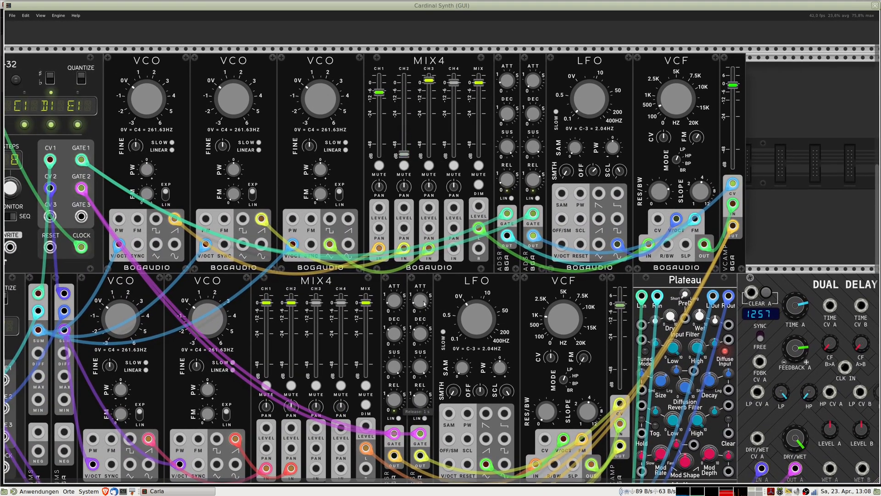
drag(431, 86, 431, 161)
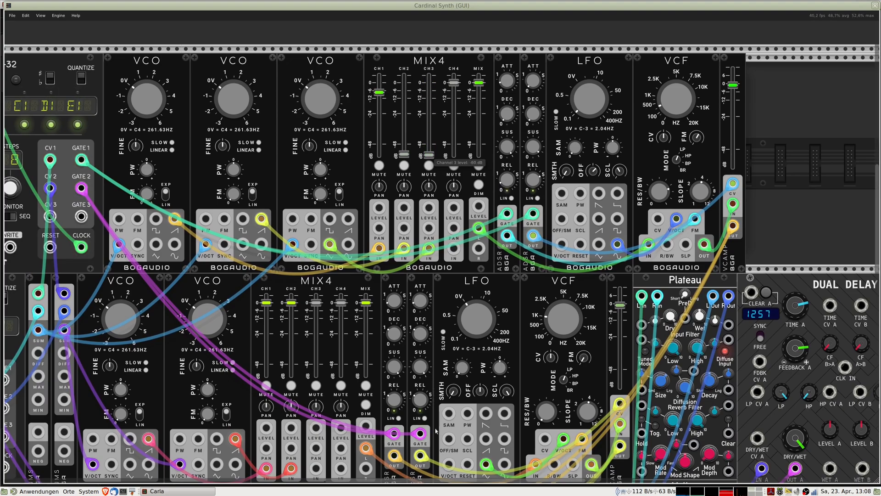
- Move the upper voice's first VCO cable from the saw to the square output and adjust the first ADSR's attack
drag(174, 218, 156, 219)
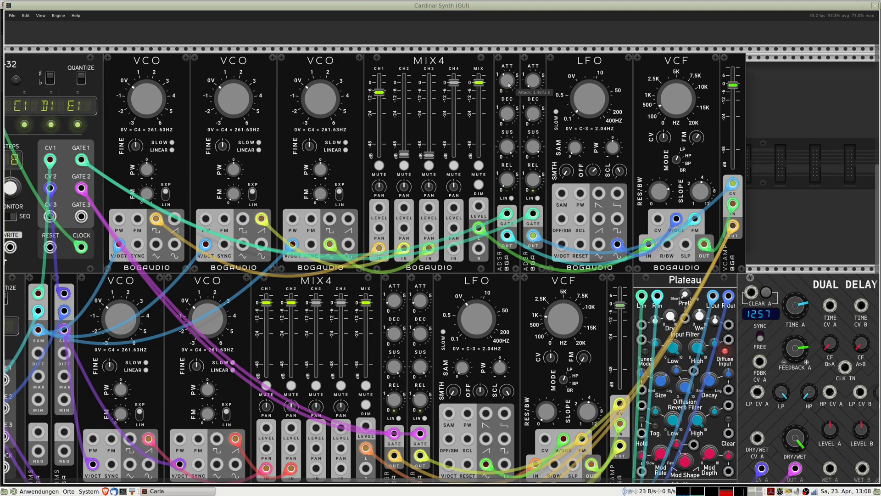
drag(508, 85, 508, 85)
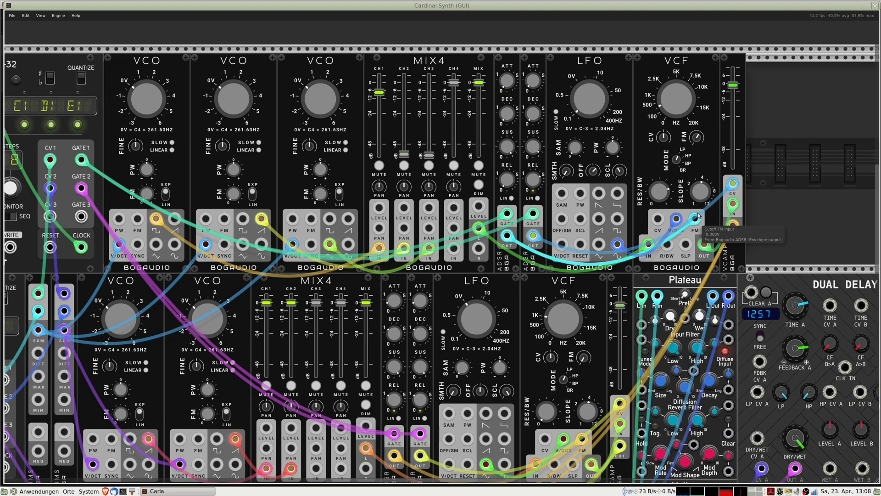
- Set the upper voice's VCF slope to 12 poles
drag(599, 194, 501, 168)
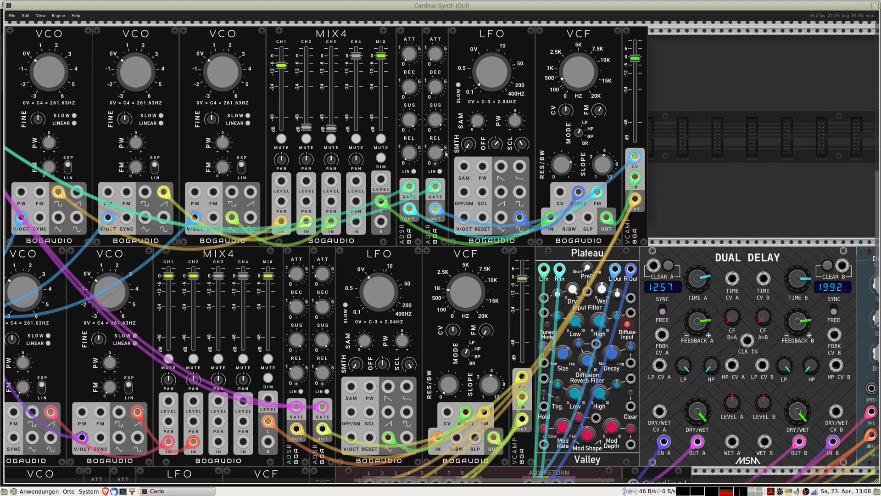
scroll(444, 181, up, 2)
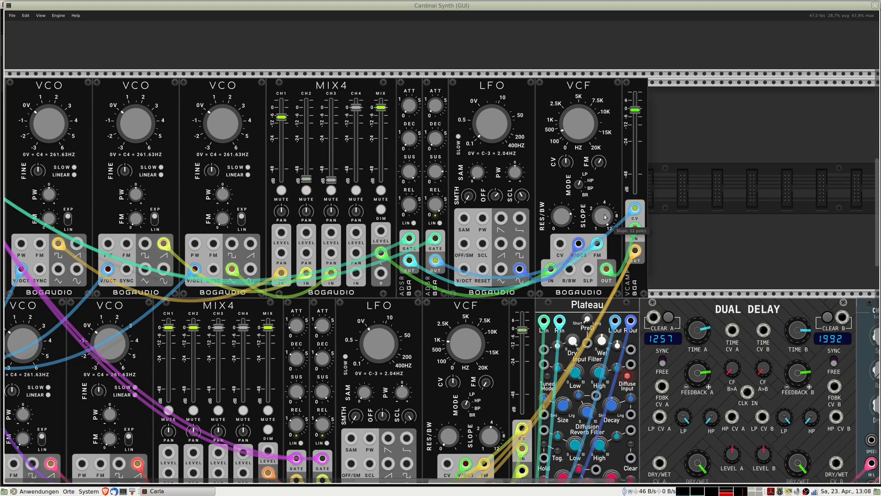
- Raise the frequency of the upper voice's first VCO above its C4 base pitch
drag(233, 253, 511, 193)
drag(247, 196, 367, 201)
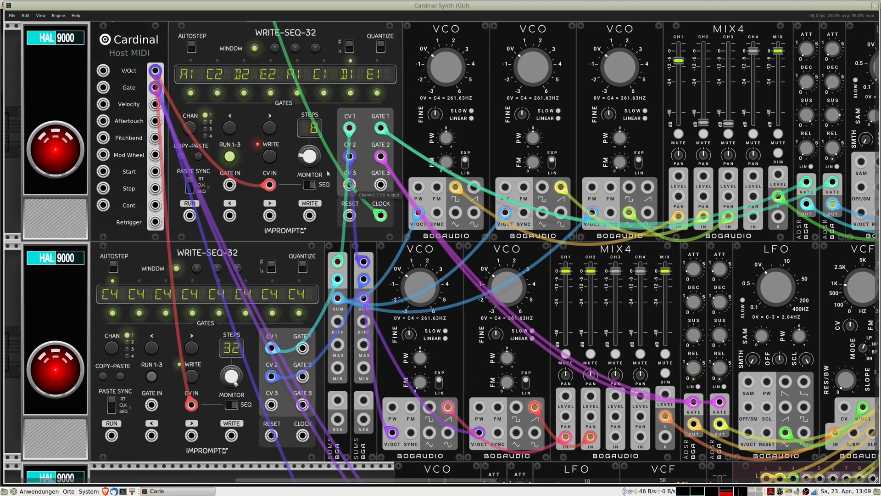
mouse_move(451, 71)
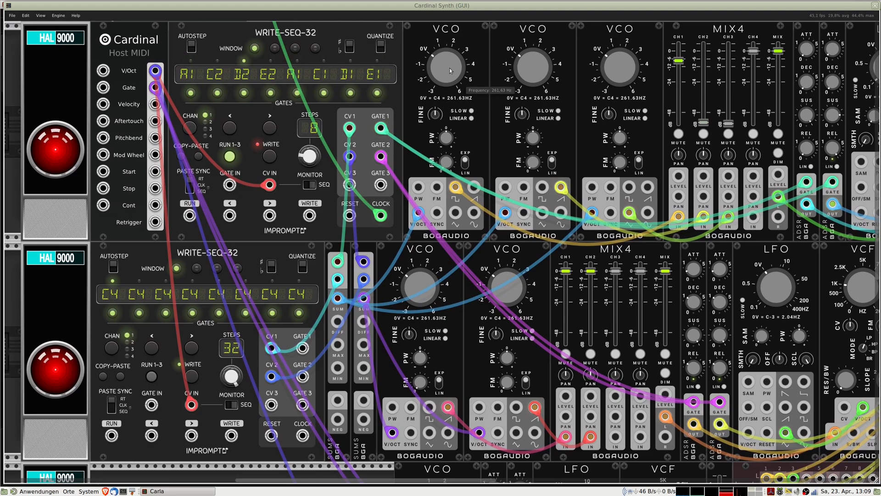
scroll(451, 70, up, 1)
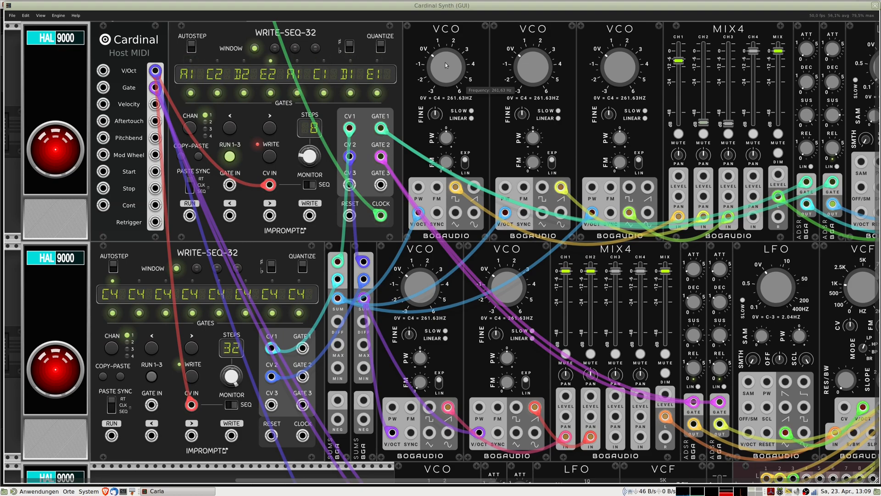
scroll(445, 65, up, 3)
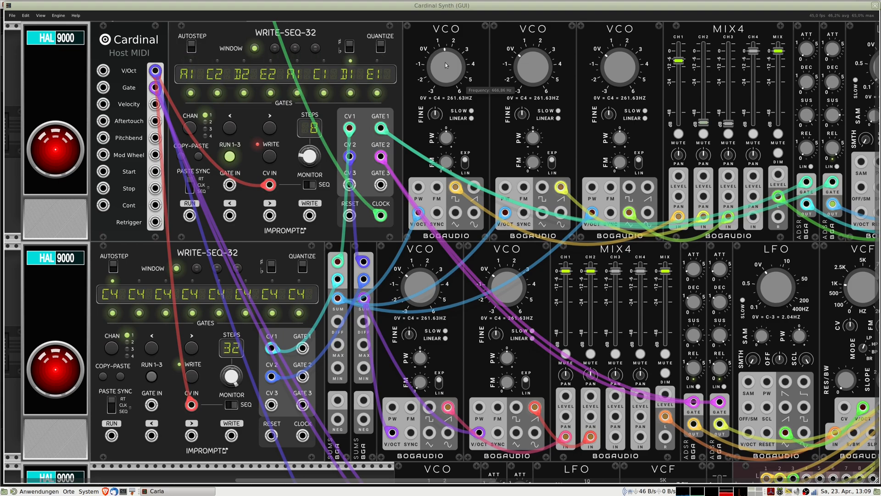
mouse_move(445, 65)
mouse_down()
mouse_move(443, 78)
mouse_move(435, 58)
mouse_up()
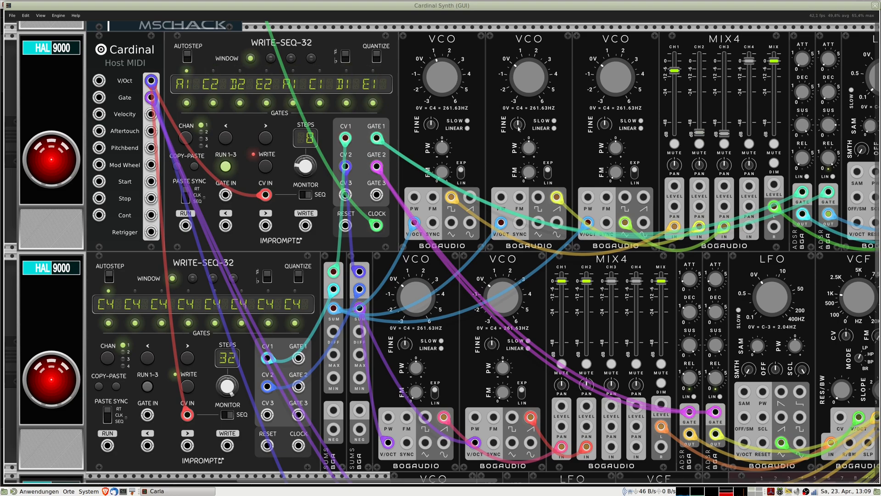
- Move the first VCO's mixer cable to its saw output and the second VCO's mixer cable to its square output
drag(514, 125, 396, 98)
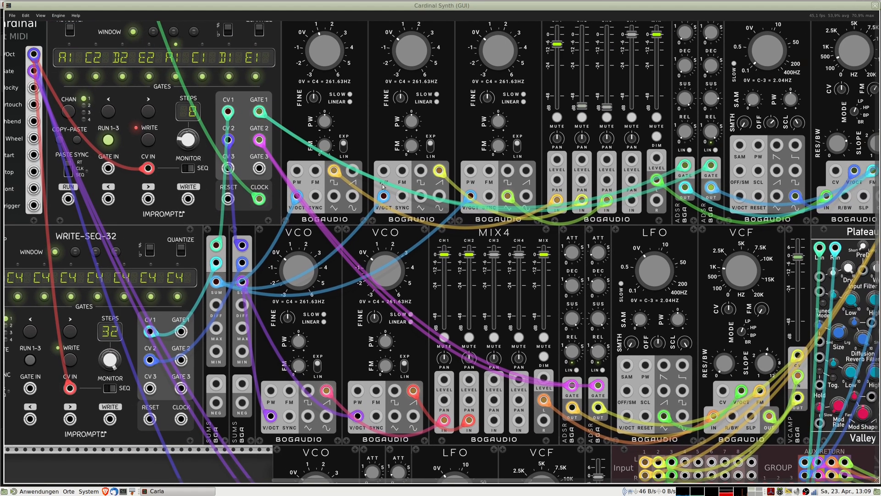
drag(334, 171, 352, 172)
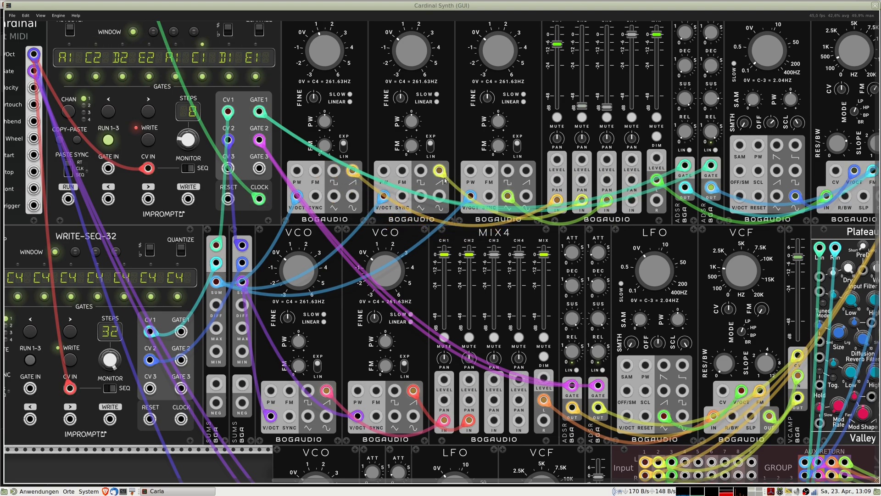
drag(442, 174, 420, 171)
- Raise channel 2 of the upper voice's MIX4 to about -24 dB
scroll(546, 149, up, 4)
scroll(546, 149, right, 2)
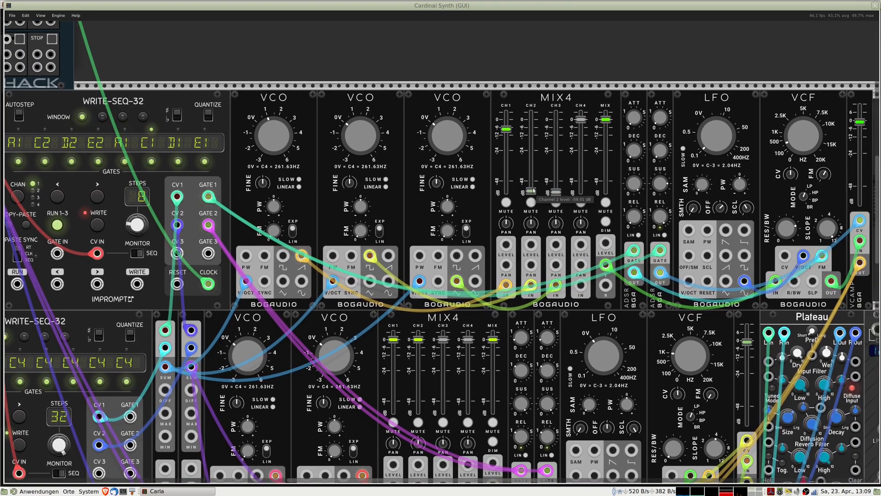
drag(533, 143, 531, 21)
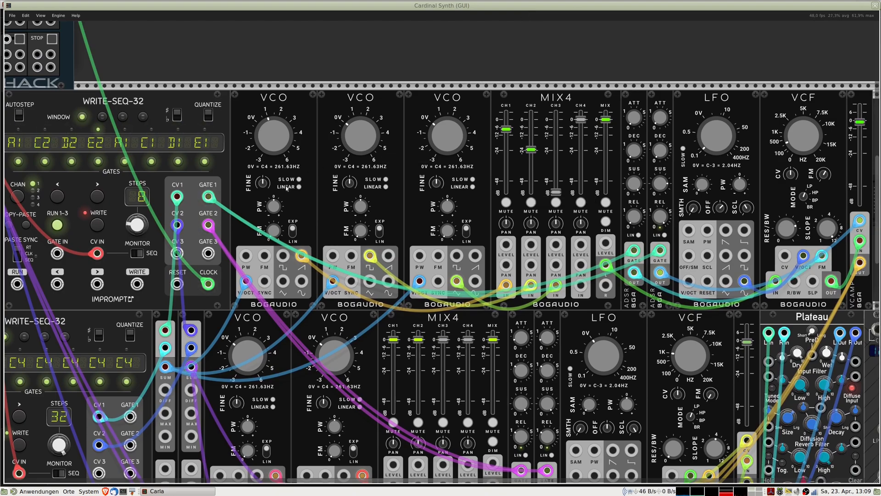
- Set the frequency of the upper voice's first VCO to 520 Hz
mouse_move(272, 131)
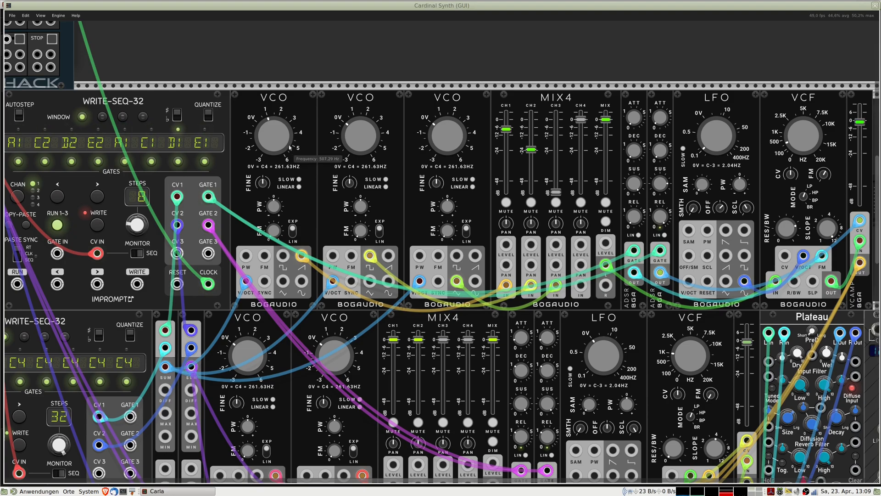
right_click(272, 126)
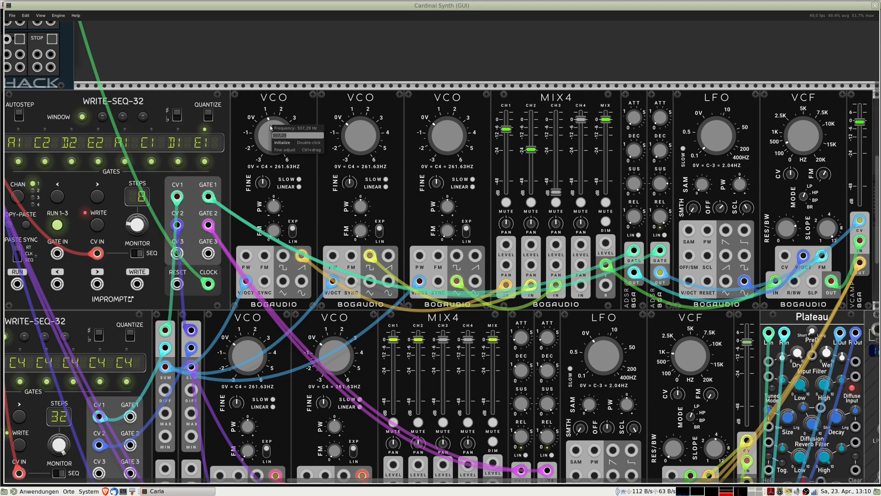
text(520)
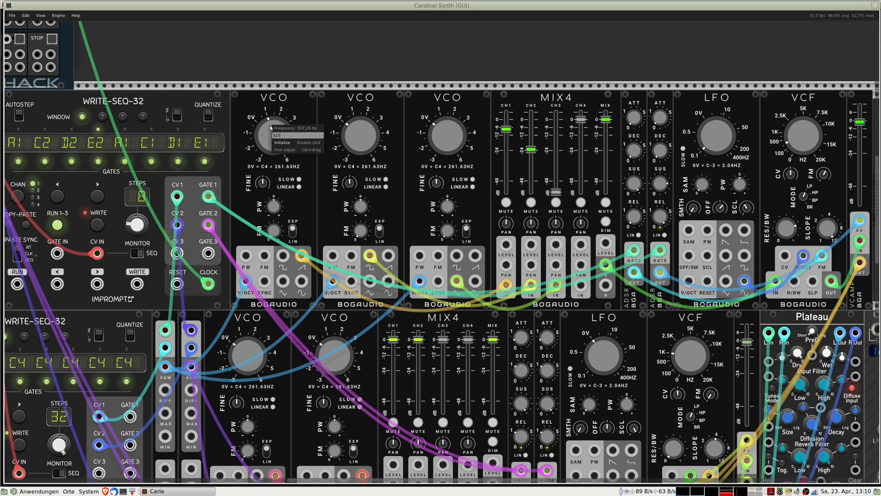
key(Return)
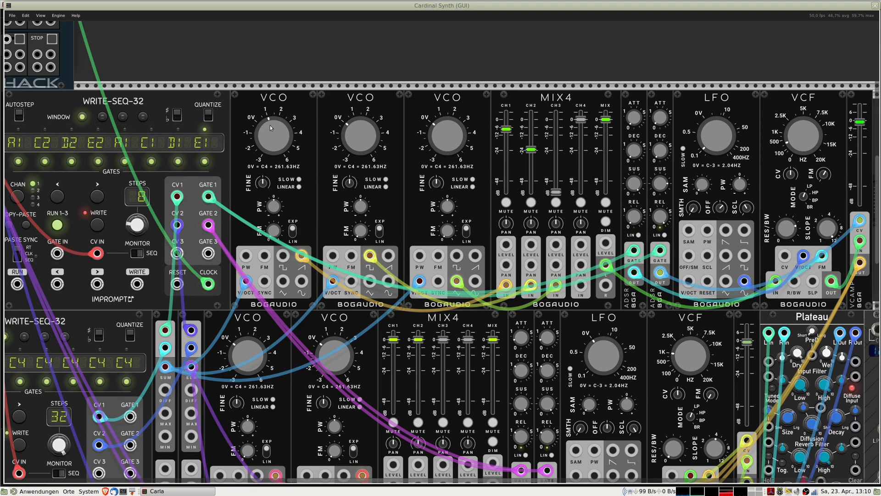
- Set the MSCHACK clock's second channel to a division of 32 and patch its output to the lower WRITE-SEQ-32's clock input
scroll(190, 294, down, 1)
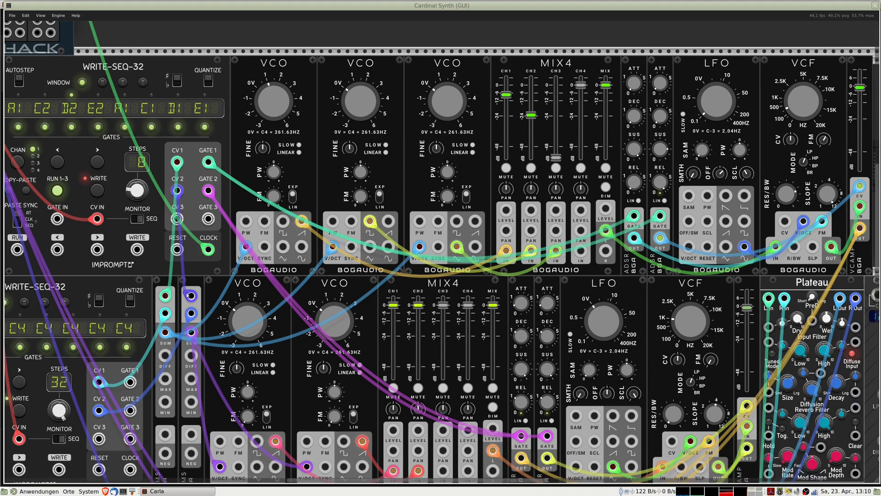
scroll(190, 294, down, 2)
scroll(190, 294, left, 5)
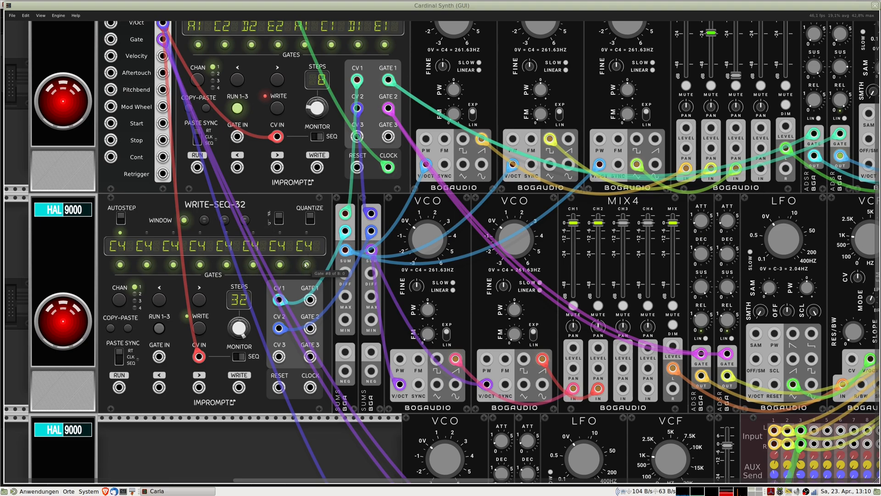
scroll(225, 276, up, 3)
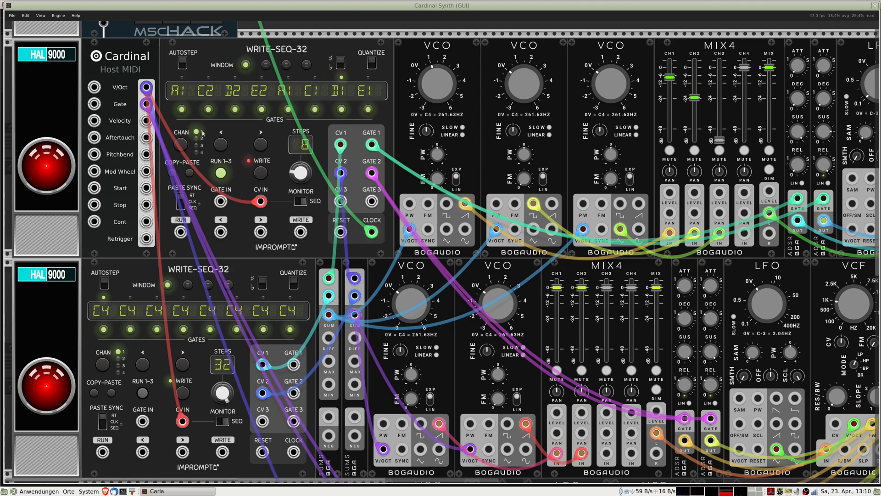
scroll(172, 205, up, 10)
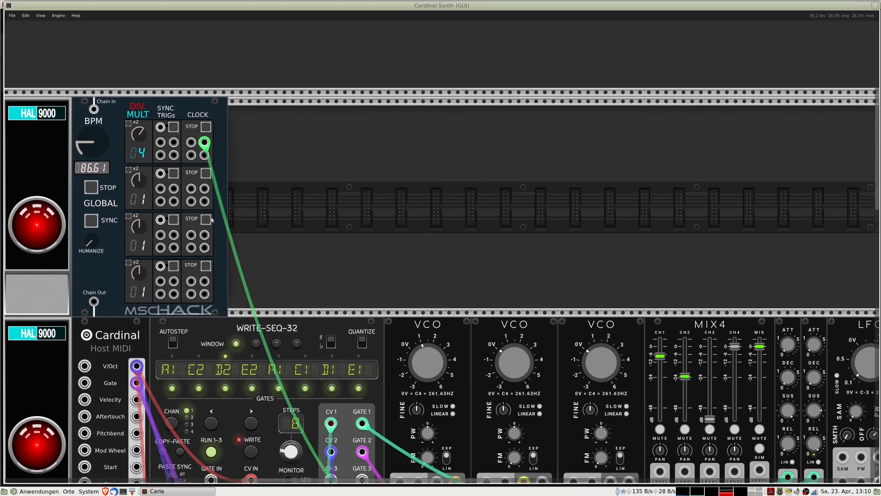
drag(212, 220, 220, 221)
scroll(148, 185, down, 2)
scroll(148, 184, down, 5)
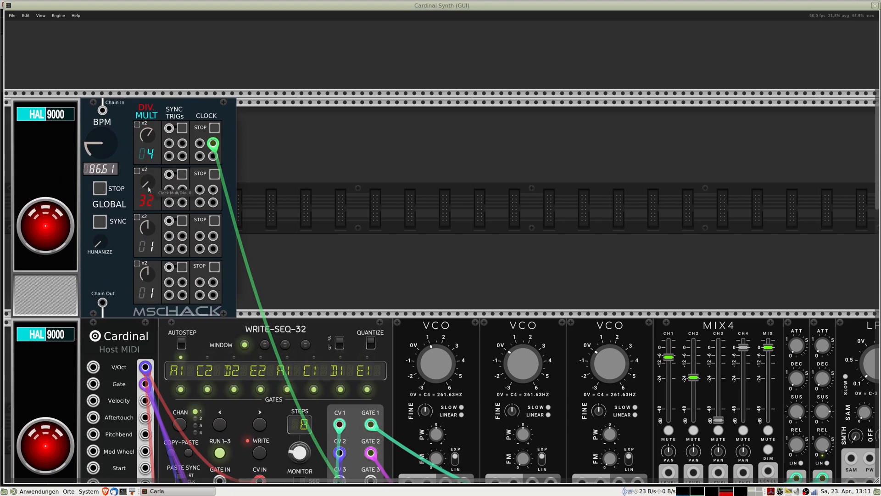
drag(212, 205, 275, 64)
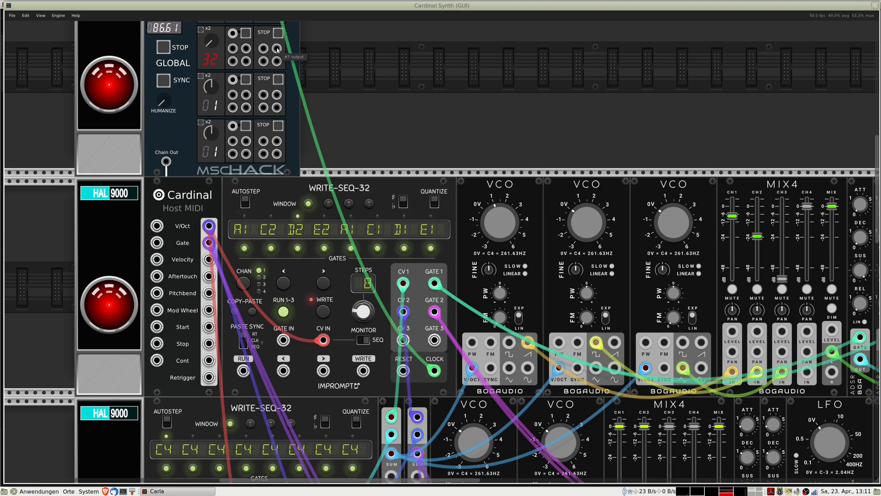
drag(277, 49, 356, 431)
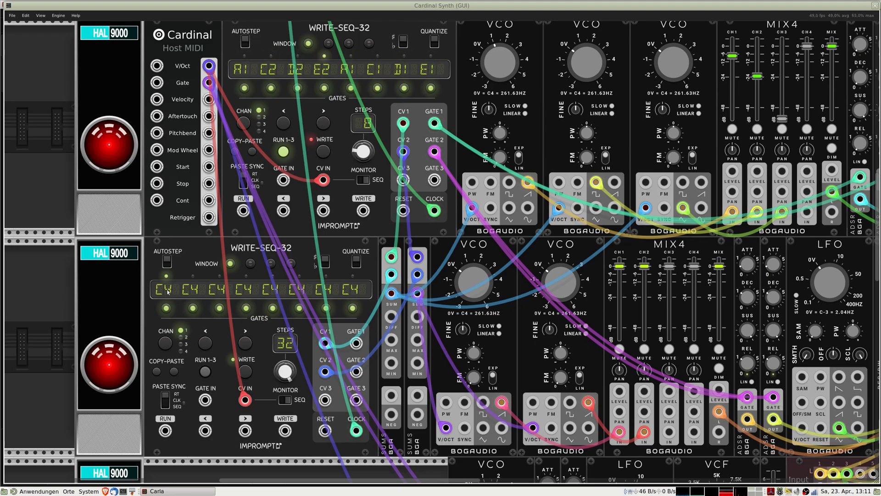
- Program the lower WRITE-SEQ-32's first eight steps as C4, F4, C4, G4, C4, A4, G4 and E4
mouse_move(360, 152)
click(246, 346)
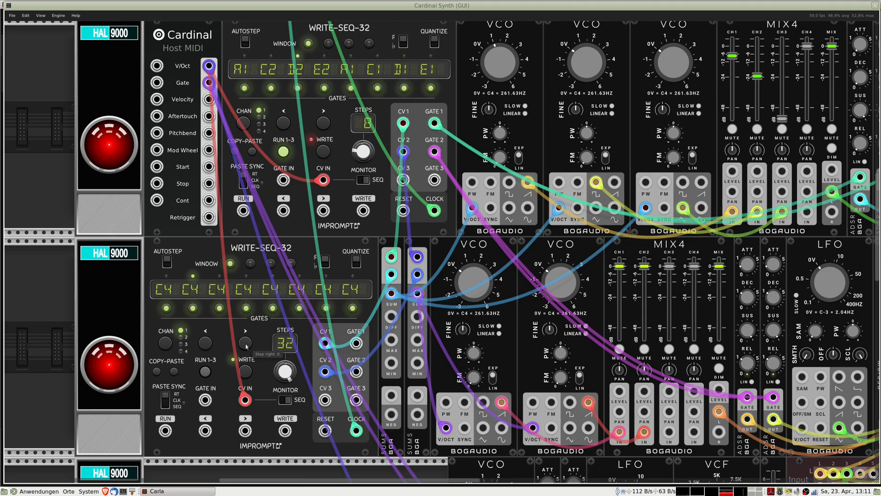
click(246, 343)
click(207, 344)
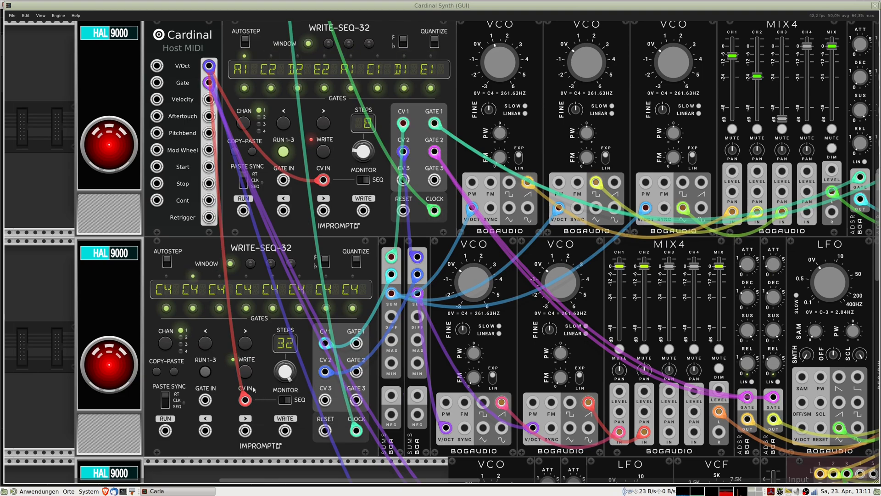
click(246, 371)
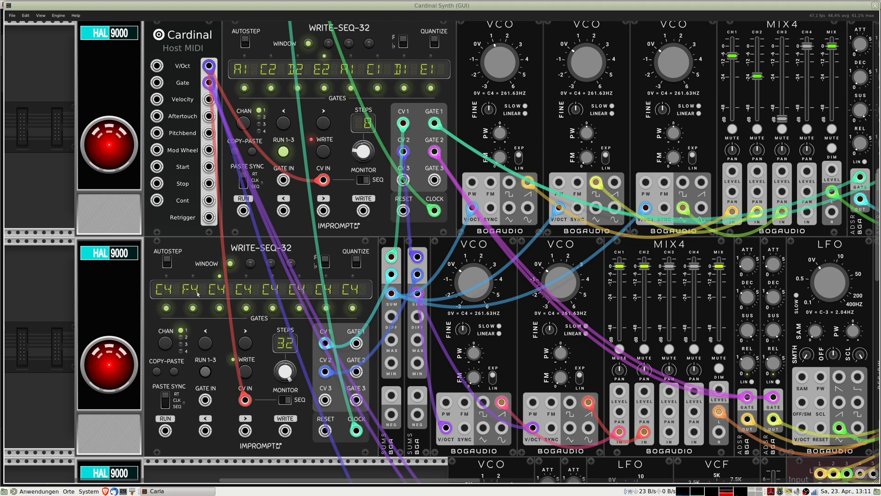
click(246, 344)
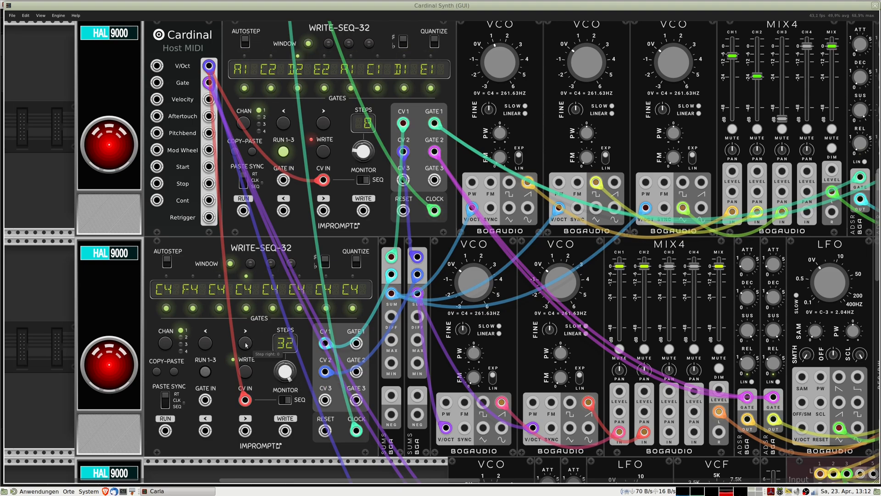
click(247, 372)
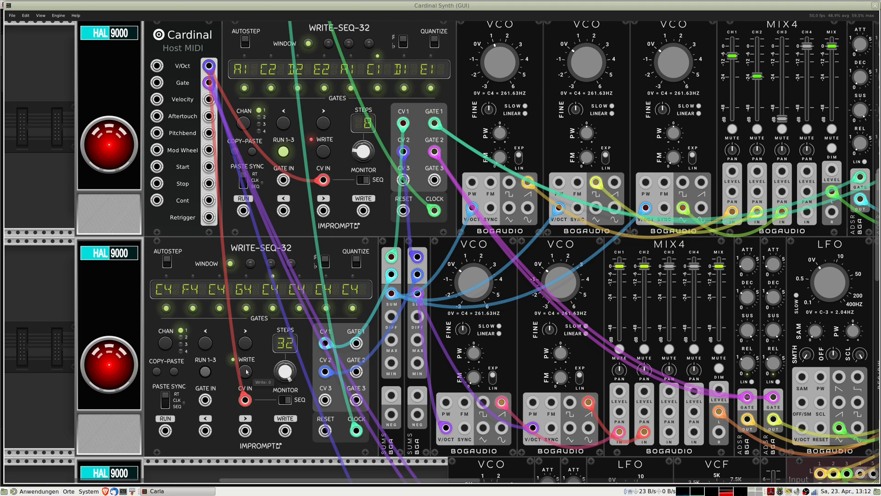
click(247, 345)
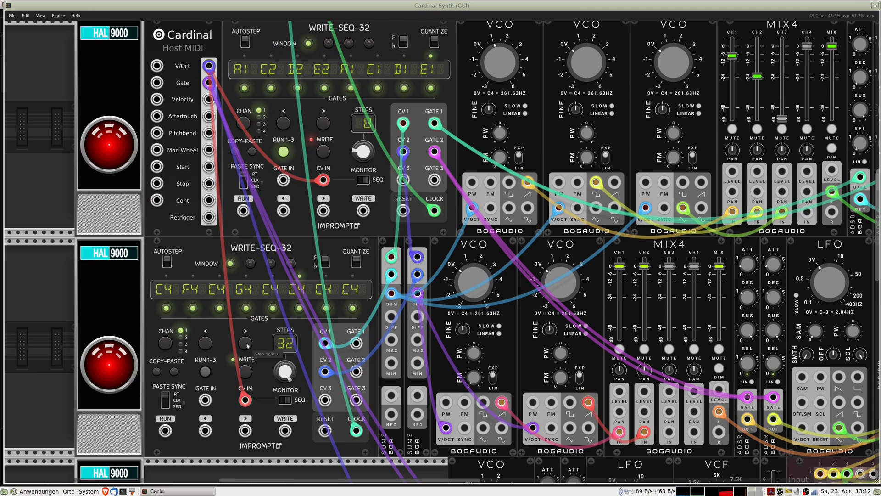
click(247, 370)
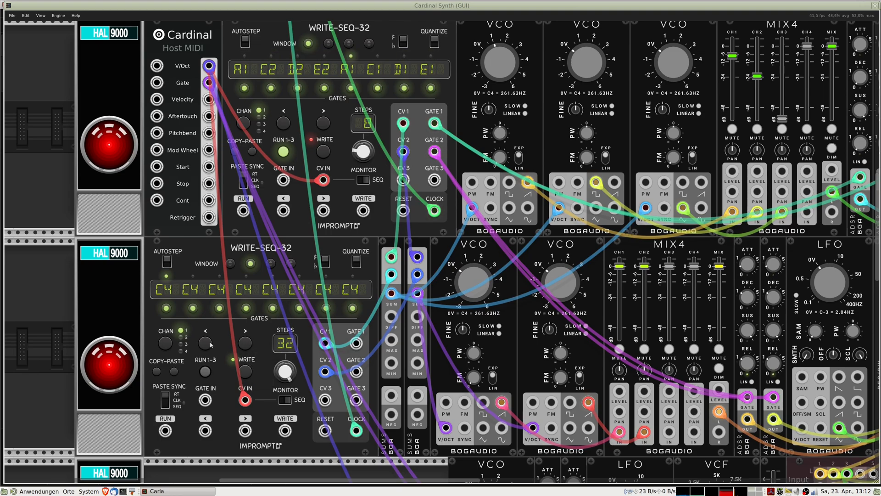
- Set the lower WRITE-SEQ-32's length to 8 steps and start it running
scroll(288, 348, up, 1)
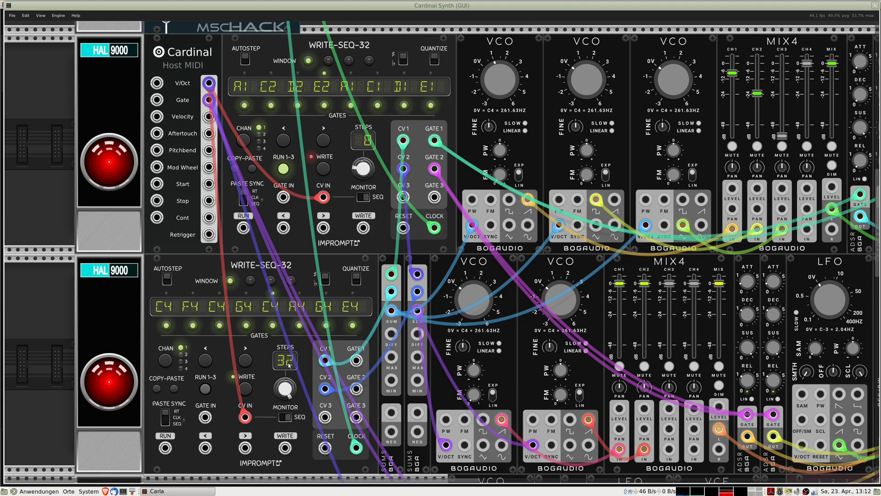
mouse_move(287, 389)
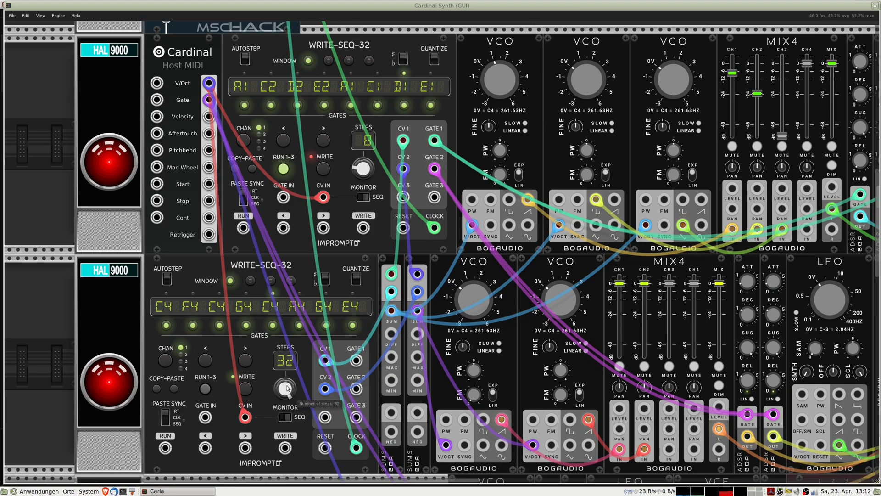
scroll(286, 389, down, 10)
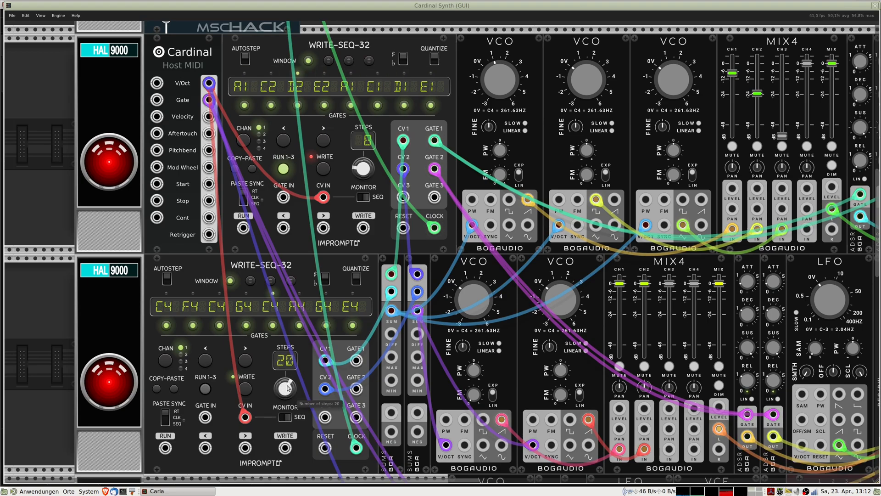
scroll(287, 388, down, 14)
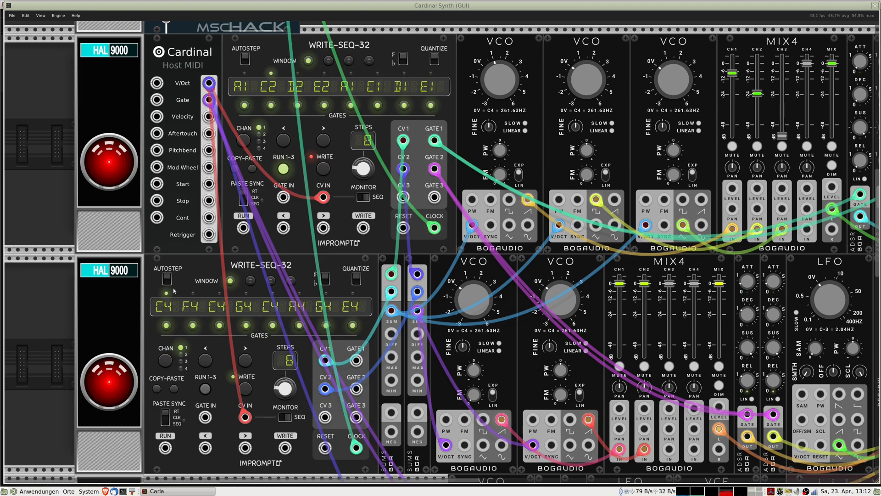
drag(278, 423, 296, 348)
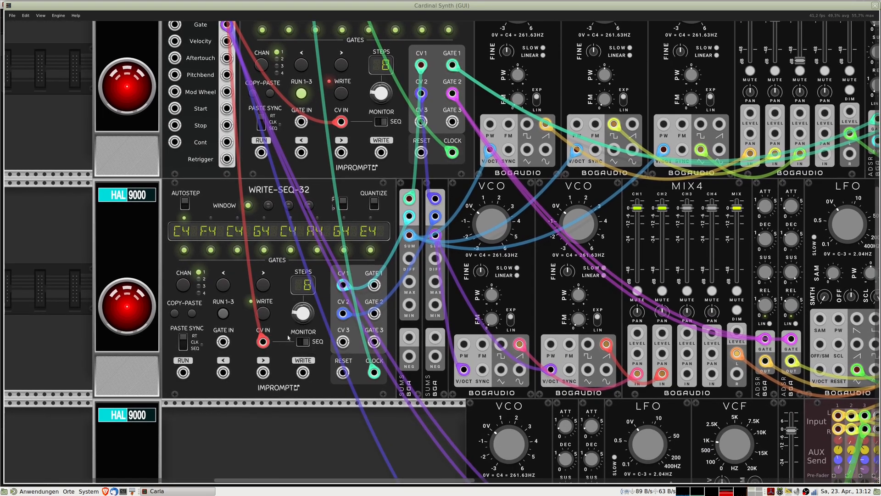
click(223, 314)
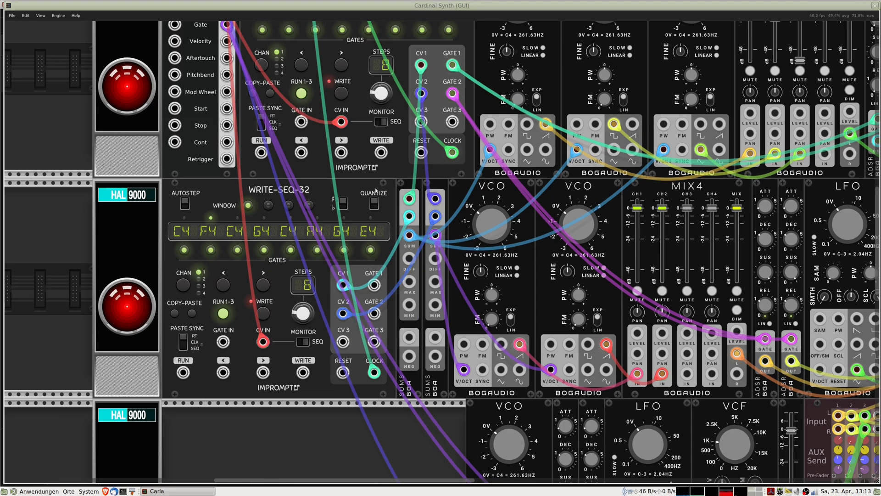
- Move the VCF input cable of the bottom voice from its VCO's triangle output to the saw output
scroll(365, 207, down, 10)
scroll(365, 206, right, 8)
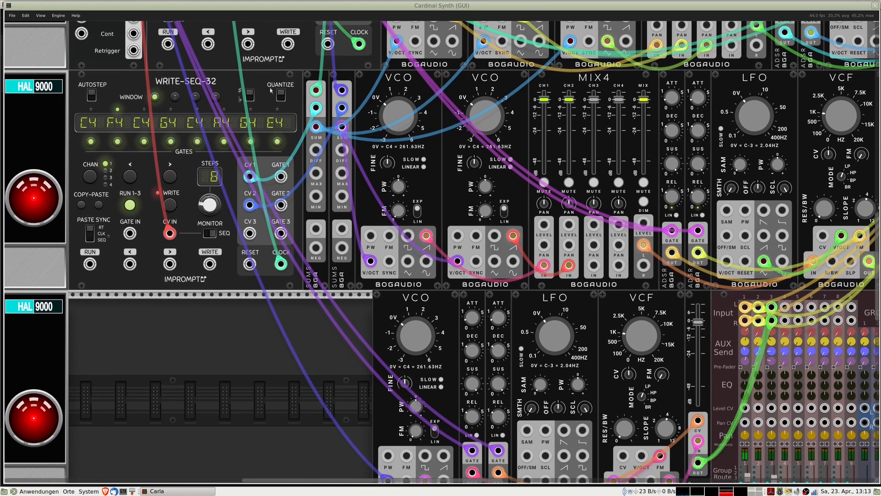
scroll(372, 226, down, 2)
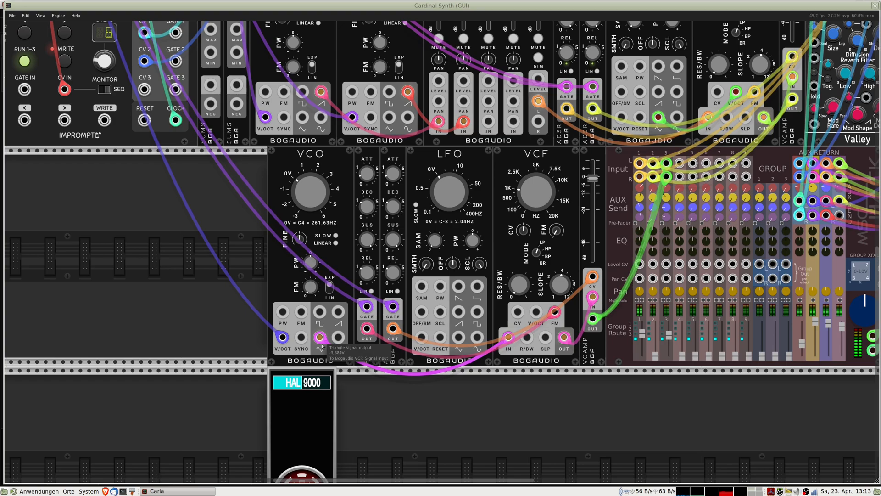
drag(319, 338, 339, 312)
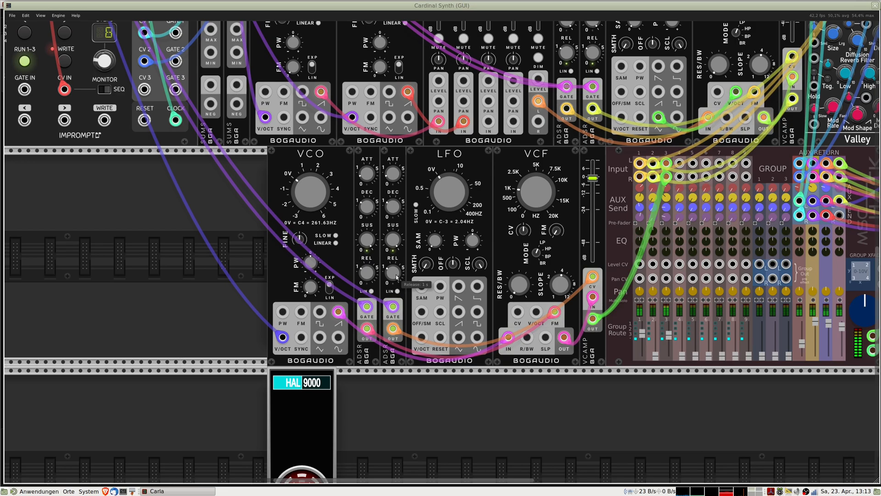
- Adjust the release of the bottom voice's second ADSR and set its VCF's FM amount to 40%
drag(394, 278, 395, 274)
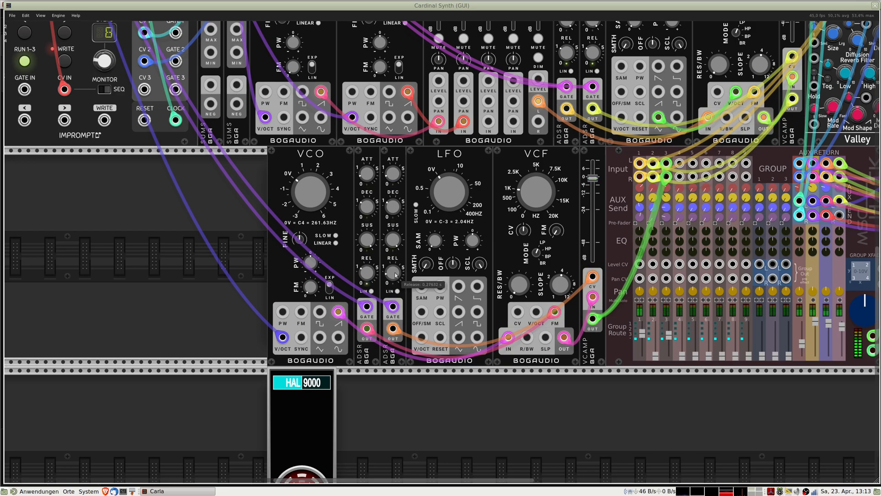
double_click(396, 274)
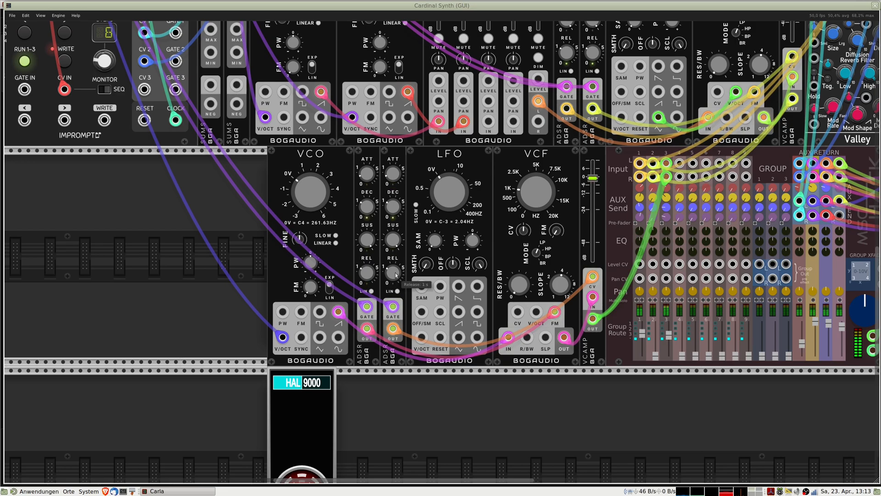
key(ctrl+z)
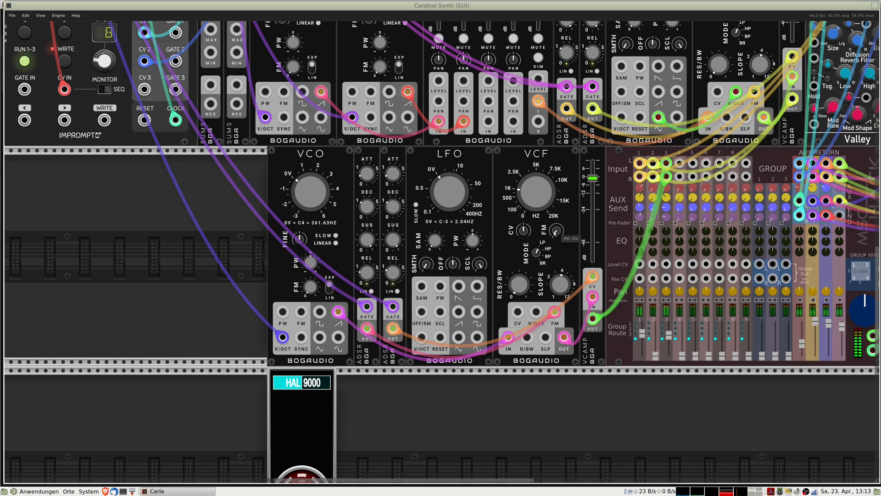
scroll(556, 229, up, 2)
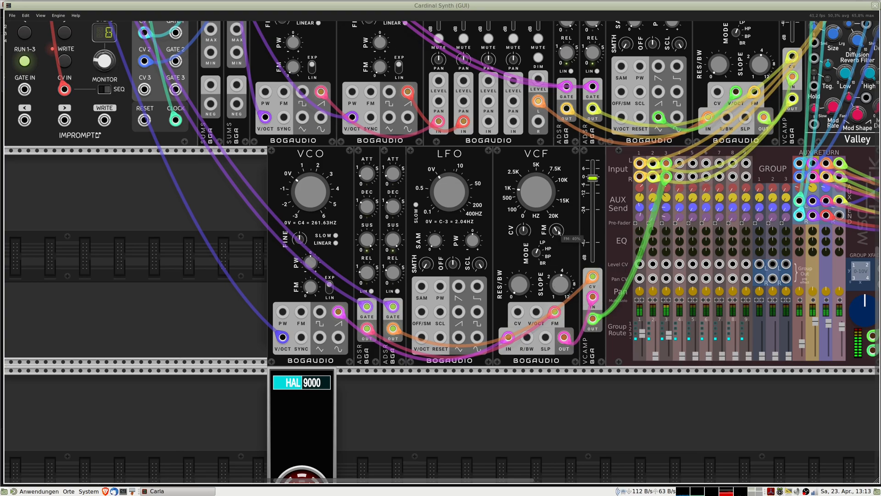
- Lower the channel 3 level on the mixer fed by the bottom voice
mouse_move(370, 277)
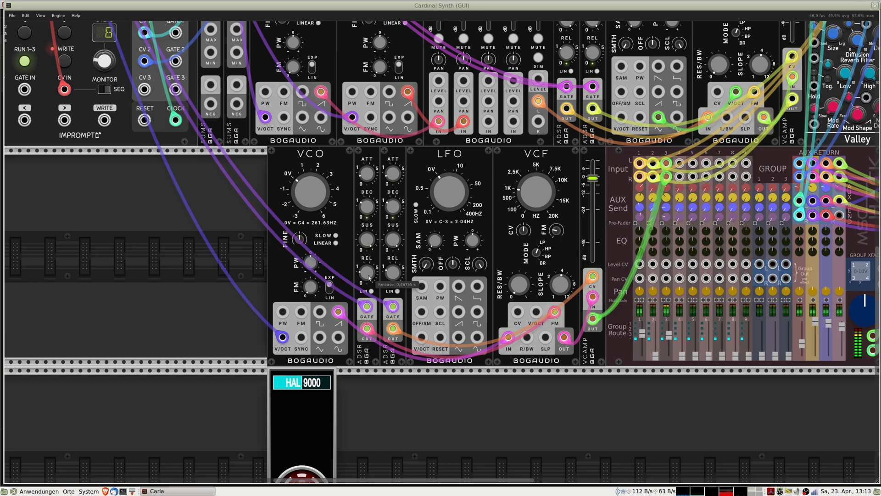
mouse_move(368, 178)
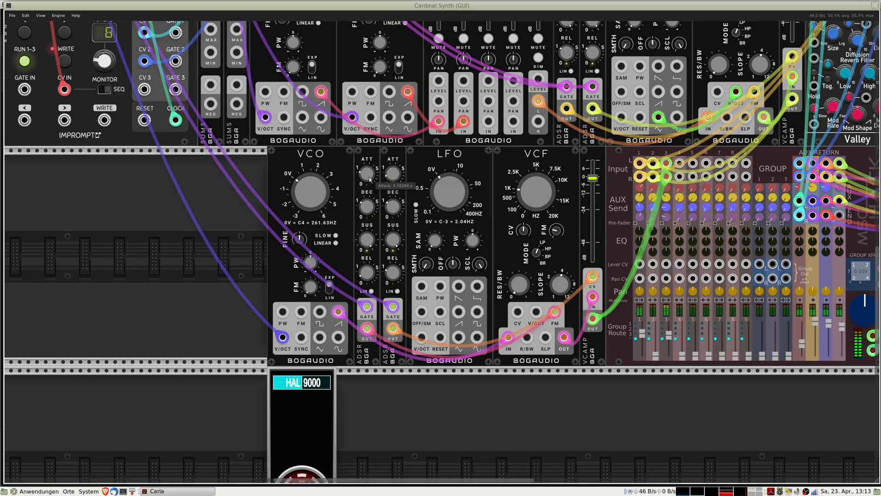
mouse_move(671, 332)
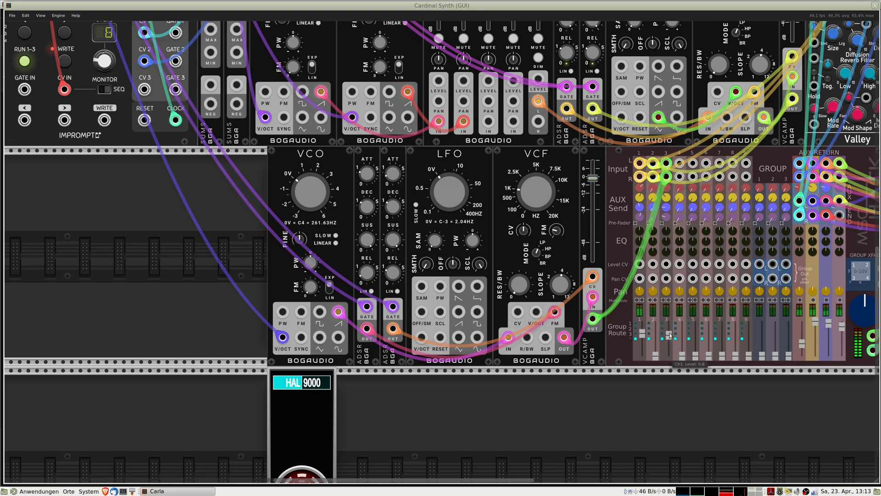
drag(674, 373, 678, 378)
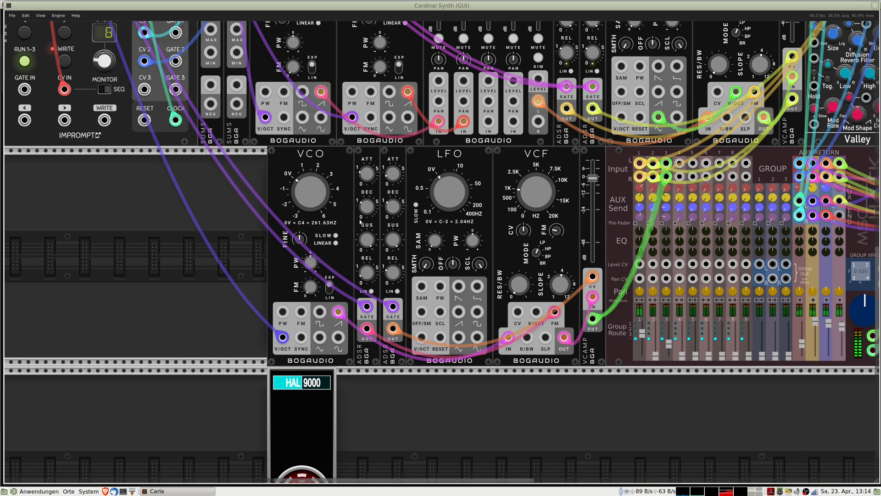
- Stop both WRITE-SEQ-32 sequencers and step the lower one back to its first step
drag(52, 51, 280, 261)
click(252, 271)
click(329, 52)
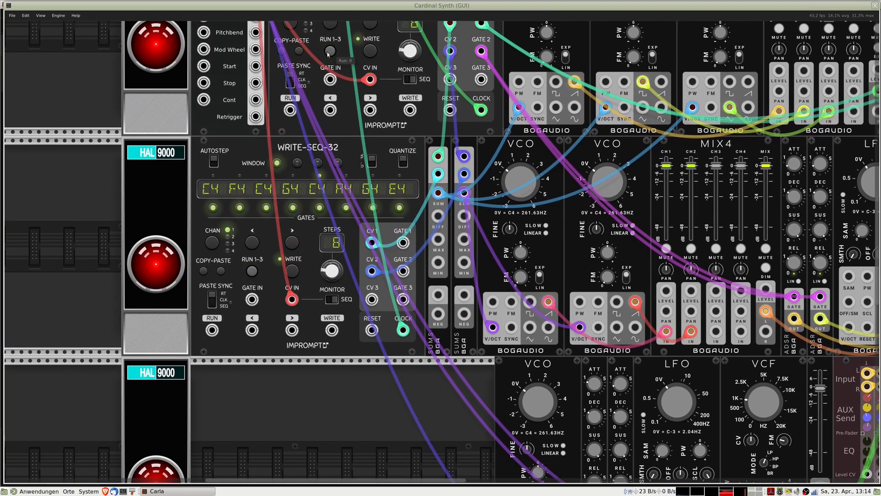
drag(363, 63, 330, 138)
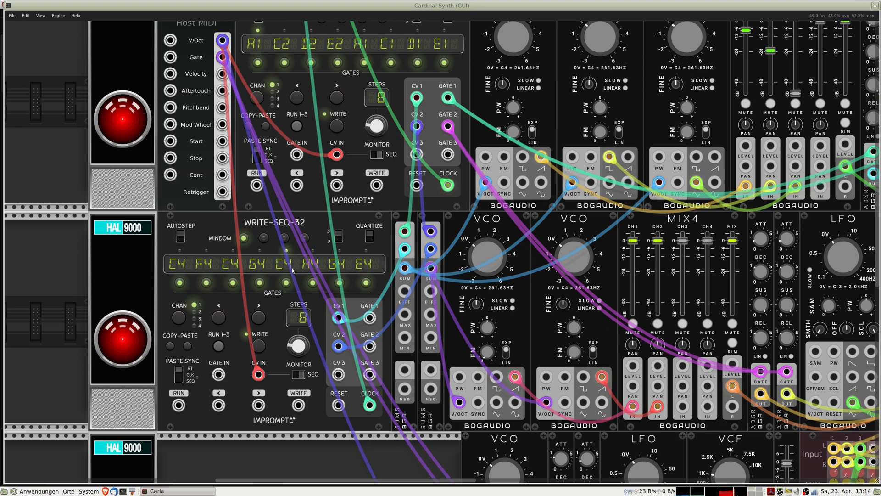
click(218, 316)
- Set both WRITE-SEQ-32 sequencers running with the master clock halted, and restart the clock
scroll(215, 326, up, 5)
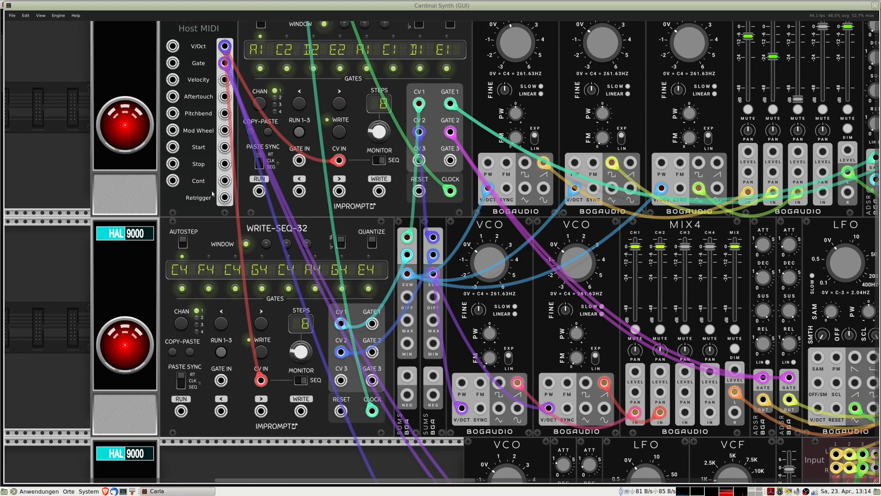
scroll(215, 326, up, 7)
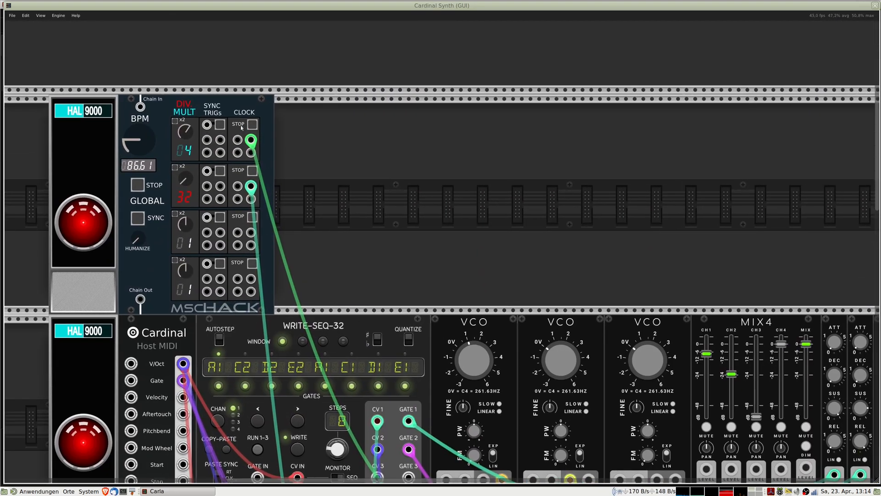
scroll(265, 303, down, 12)
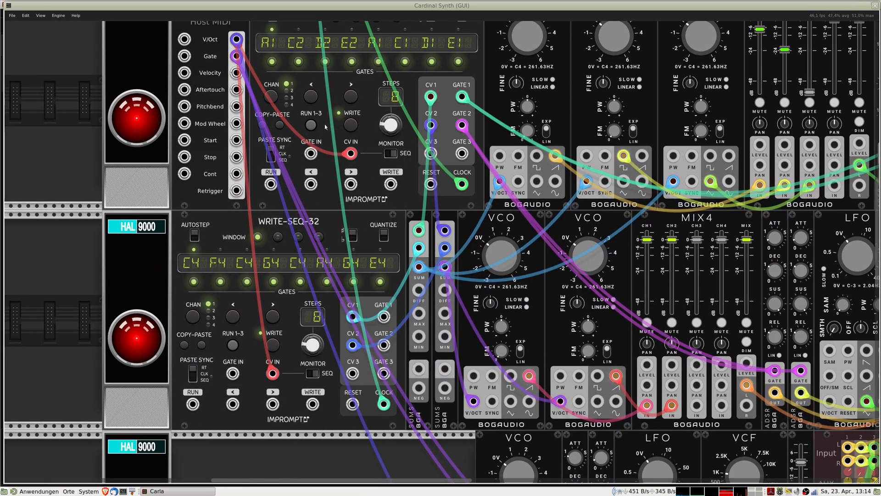
click(311, 125)
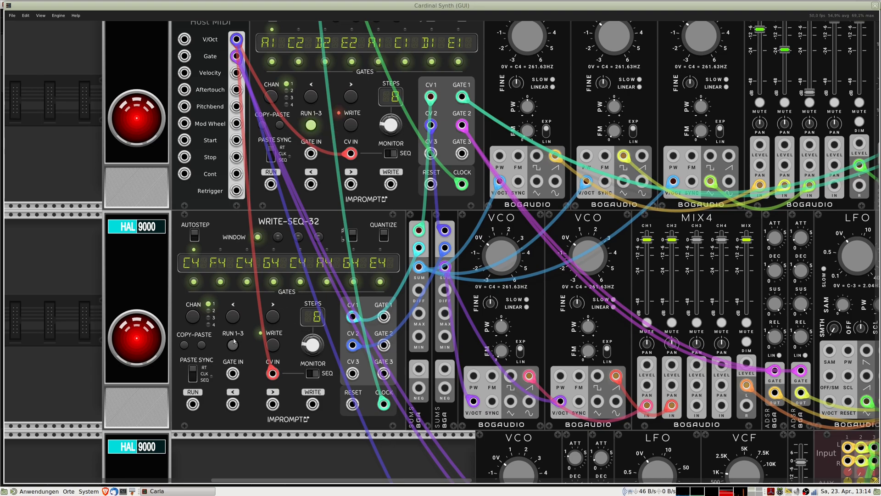
scroll(313, 241, up, 11)
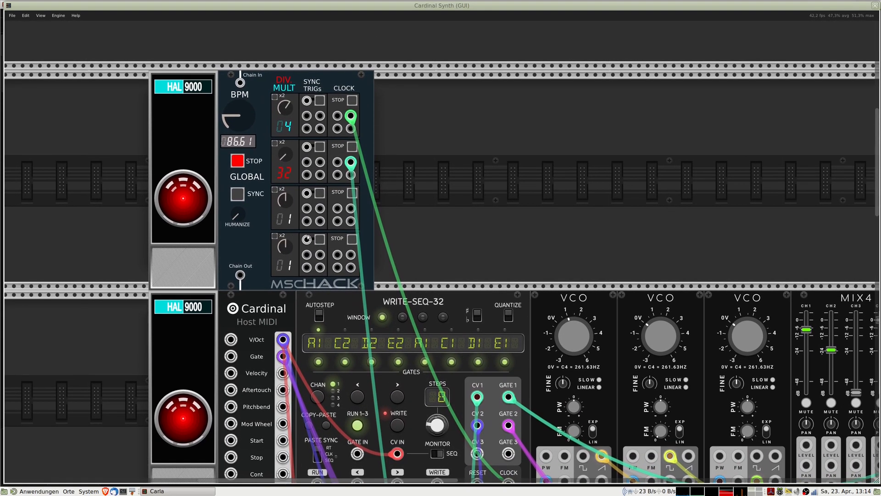
click(240, 162)
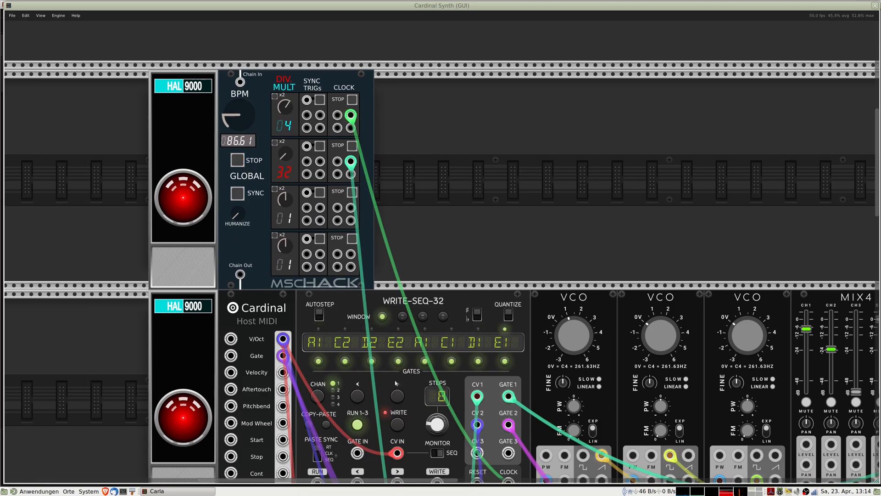
- Stop the master clock and both WRITE-SEQ-32 sequencers
scroll(372, 171, down, 8)
drag(375, 186, 383, 226)
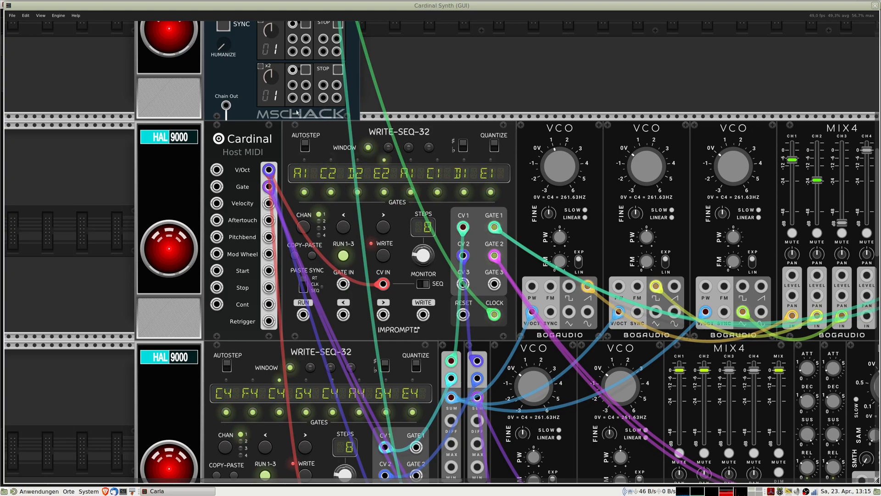
scroll(376, 205, up, 3)
click(253, 129)
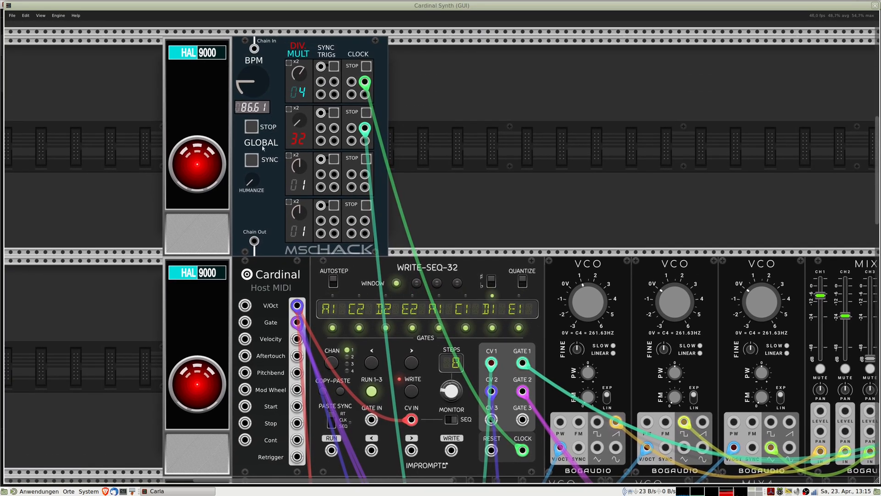
scroll(383, 307, down, 5)
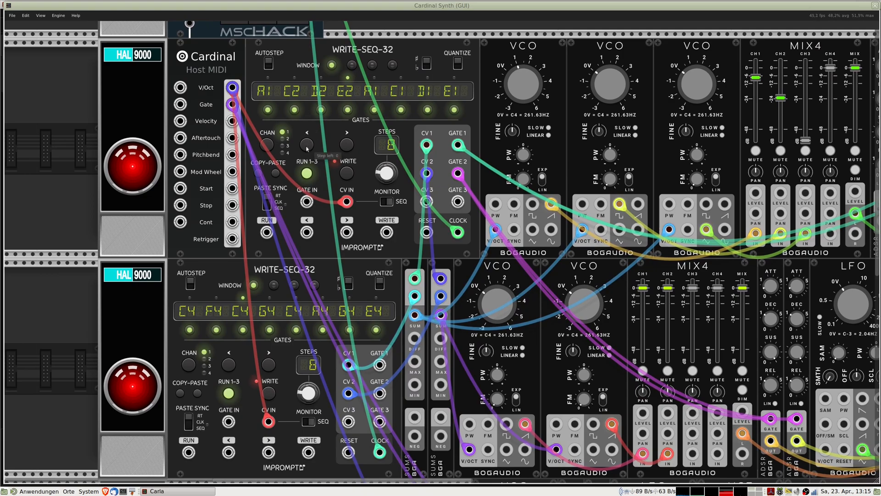
click(311, 171)
click(230, 394)
- Step both stopped WRITE-SEQ-32 sequencers back to their first step
click(308, 144)
click(307, 144)
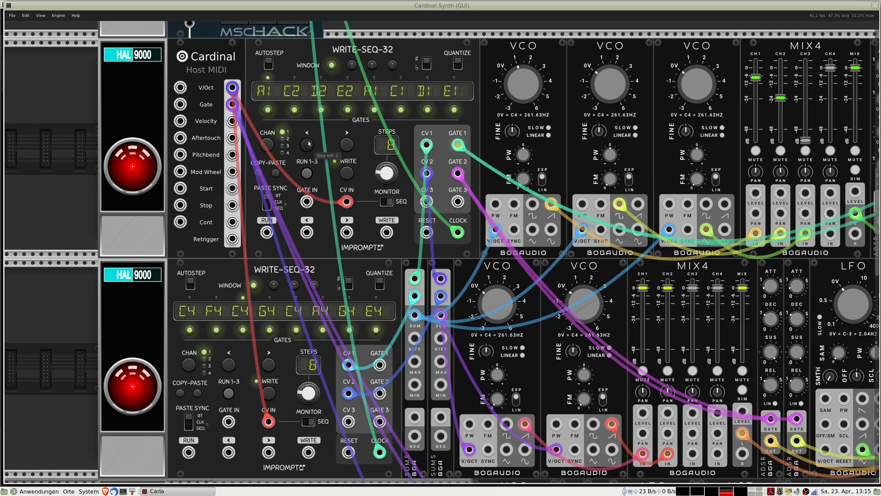
click(231, 365)
click(231, 366)
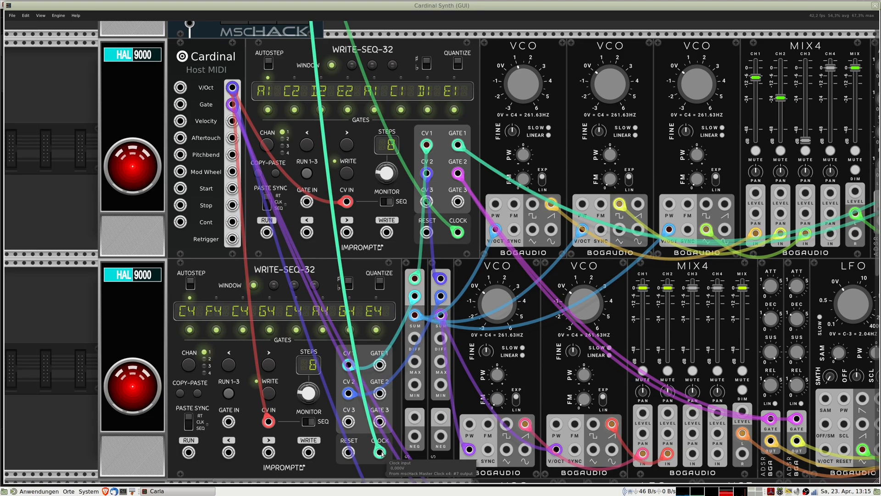
- Disconnect the clock cable from the lower WRITE-SEQ-32 and switch the upper WRITE-SEQ-32 to channel 2
drag(380, 453, 49, 375)
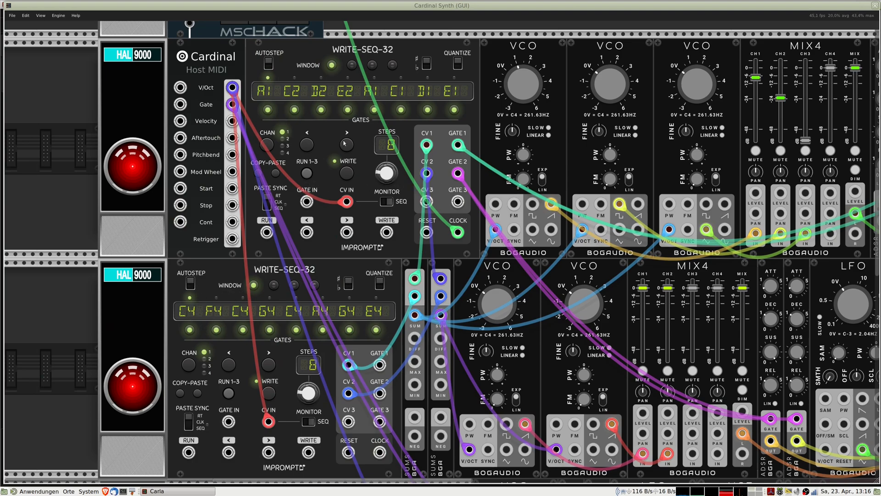
drag(300, 86, 234, 156)
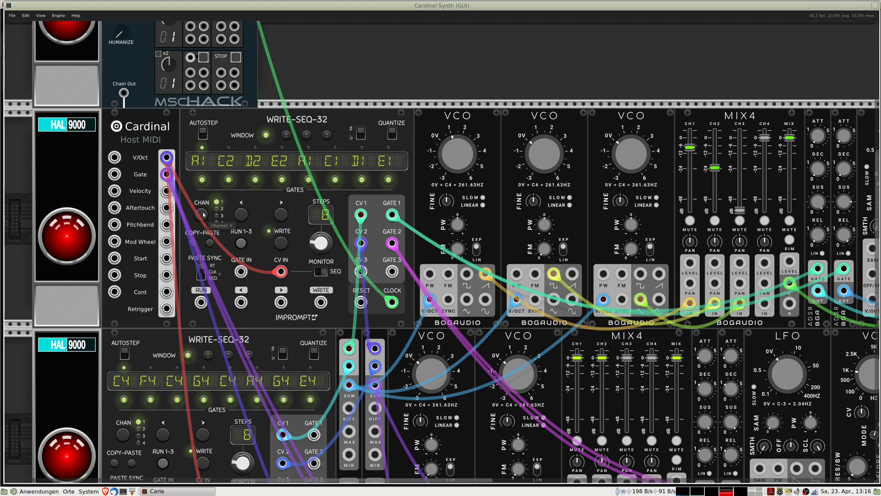
drag(203, 215, 204, 204)
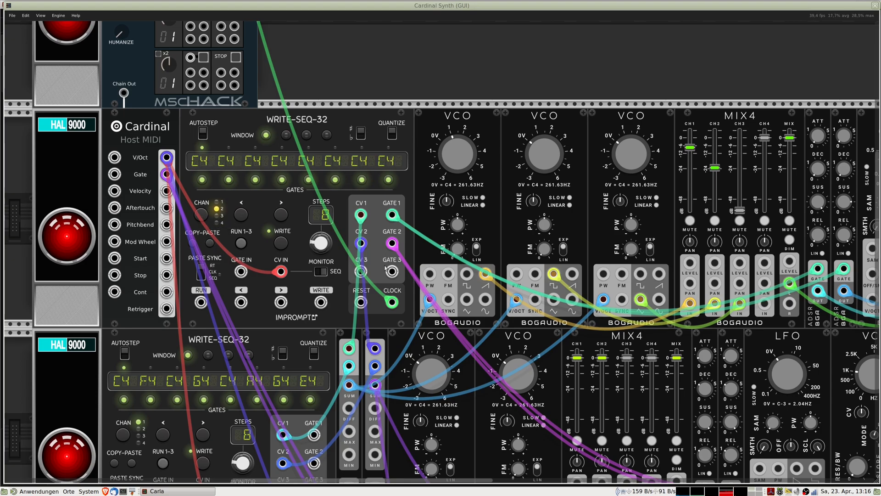
- Look over the middle and bottom voices and the channel levels on the main mixer
scroll(378, 264, down, 6)
scroll(379, 264, right, 2)
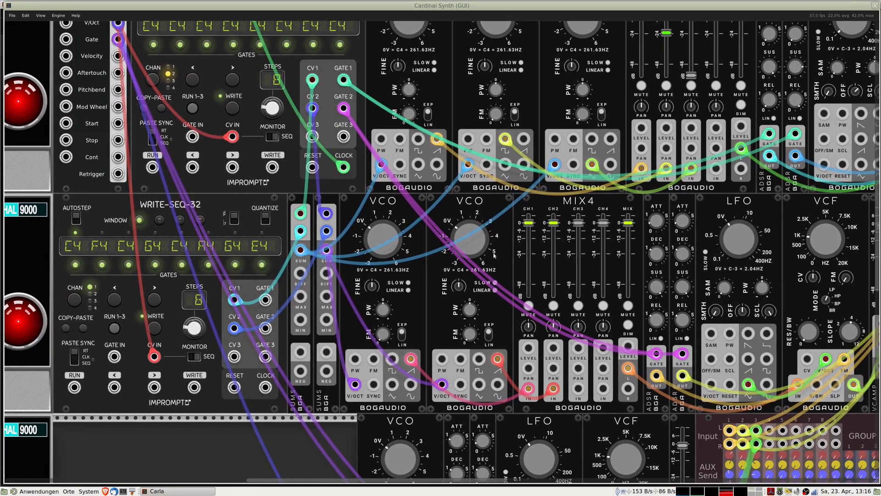
scroll(494, 255, up, 1)
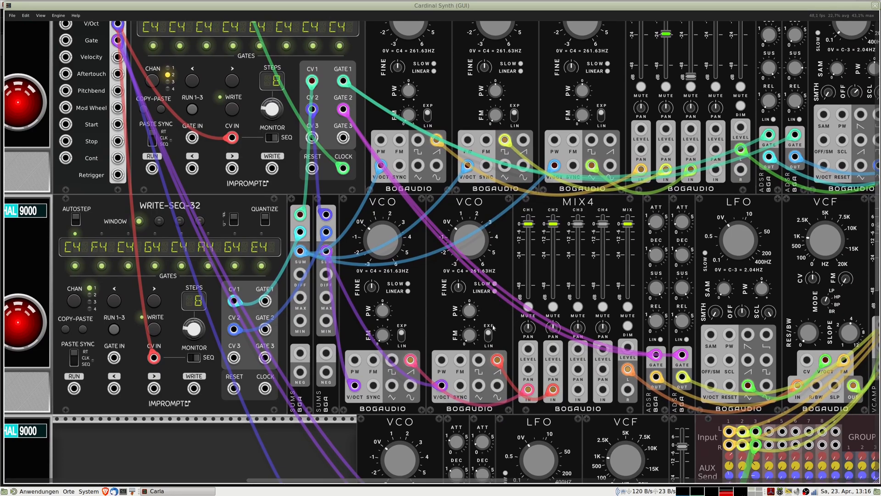
scroll(493, 323, right, 6)
scroll(493, 323, down, 10)
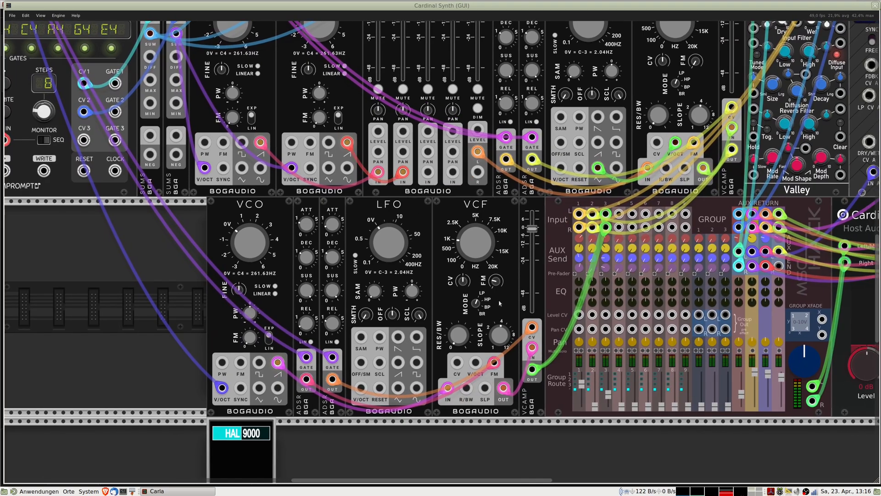
scroll(495, 302, right, 4)
scroll(496, 302, down, 4)
drag(509, 274, 508, 231)
scroll(500, 220, left, 20)
scroll(500, 221, up, 7)
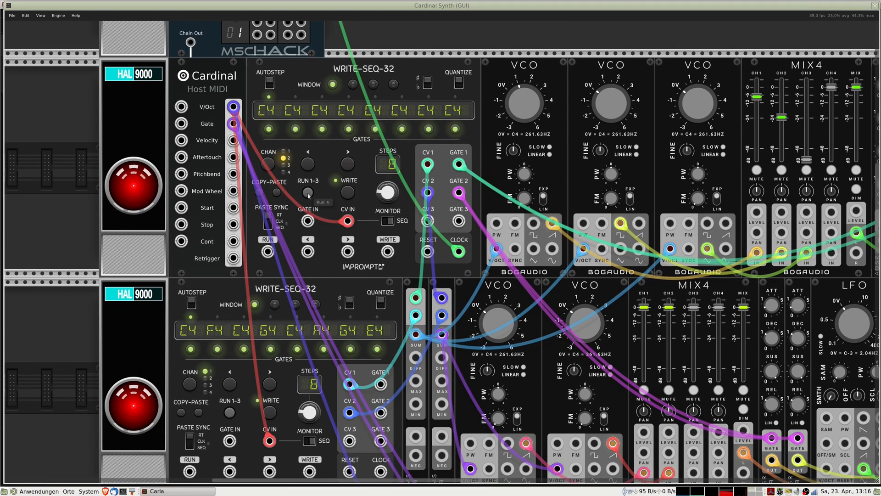
- Restart the master clock and start the upper WRITE-SEQ-32 running
click(308, 193)
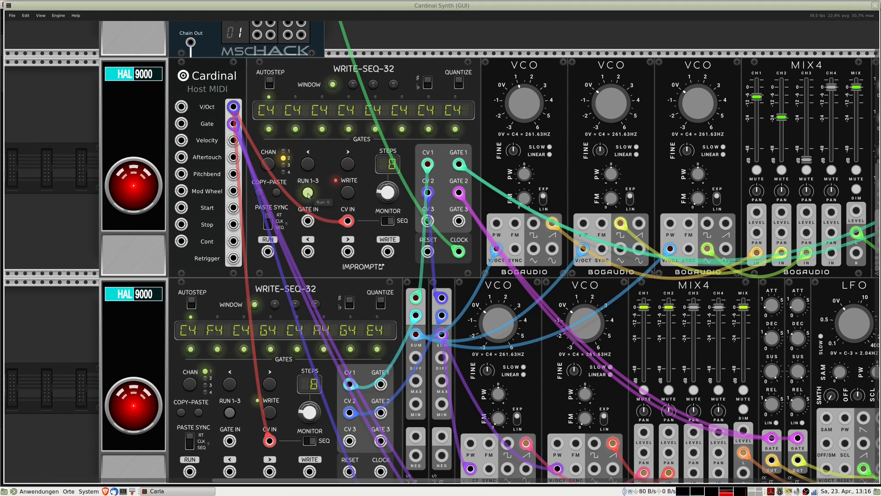
click(308, 193)
scroll(219, 140, up, 5)
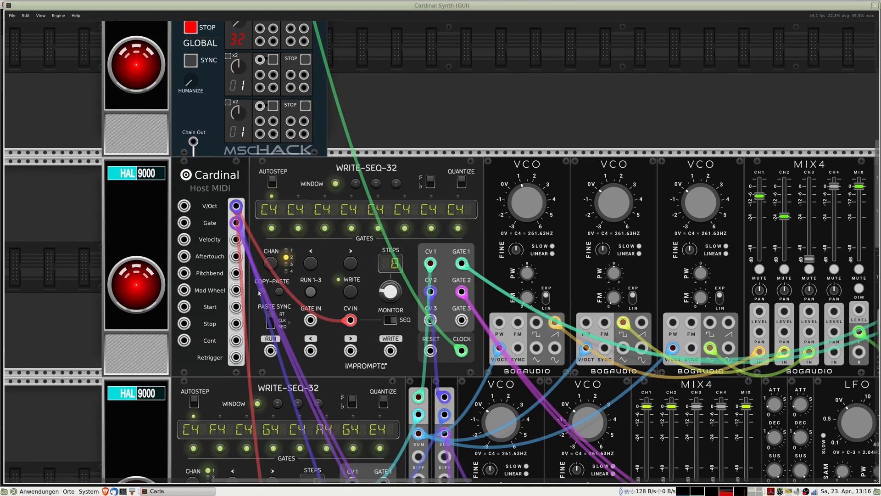
click(188, 108)
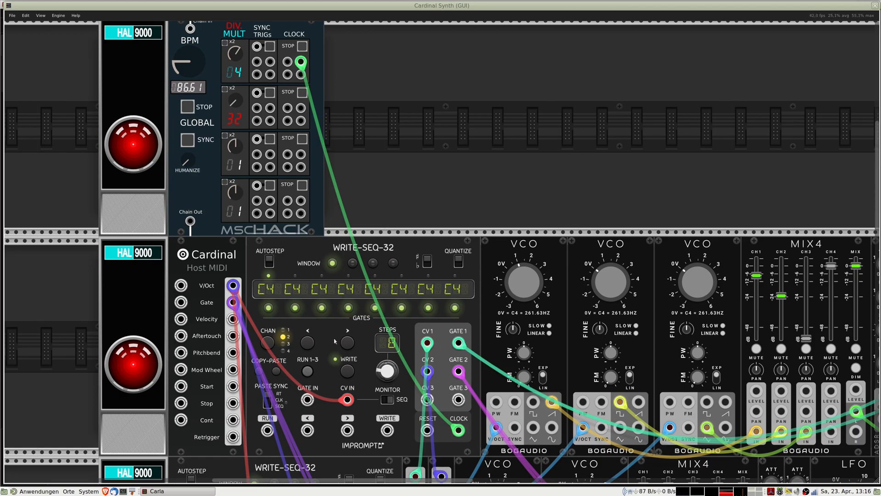
click(308, 371)
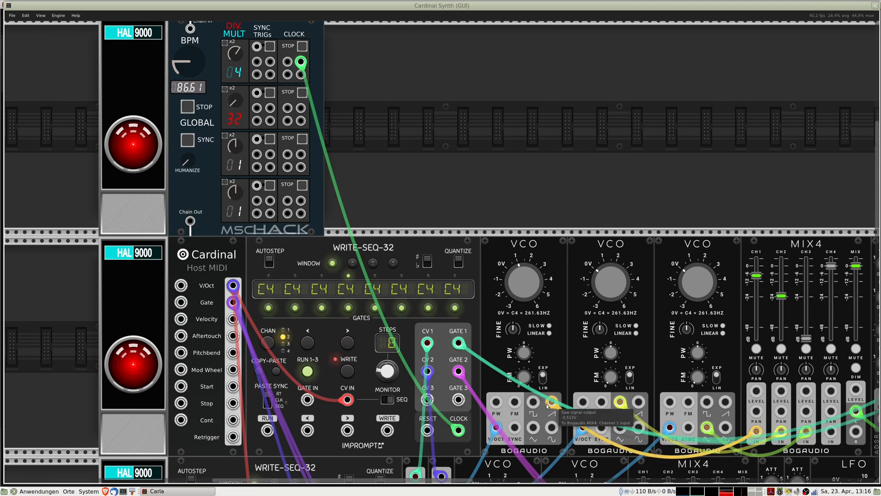
- Lower the channel 1 level on the main mixer and set the channel 2 level to 1
drag(579, 408, 344, 168)
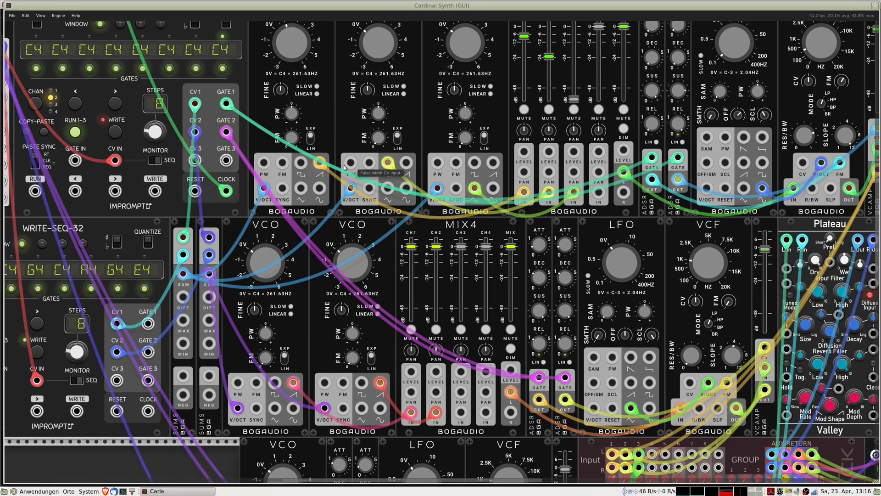
drag(457, 375, 376, 121)
drag(533, 369, 547, 324)
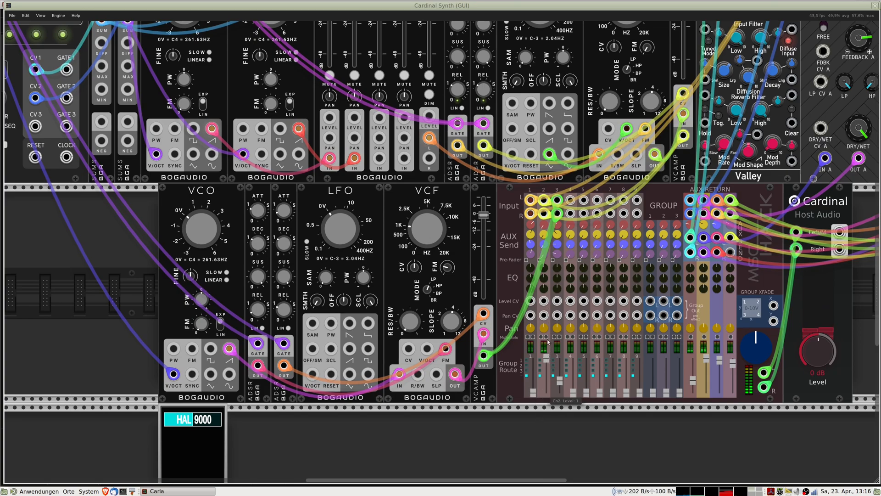
- Move the MIX4 channel 2 cable of the middle voice from its second VCO's saw output to the triangle output
drag(340, 95, 453, 209)
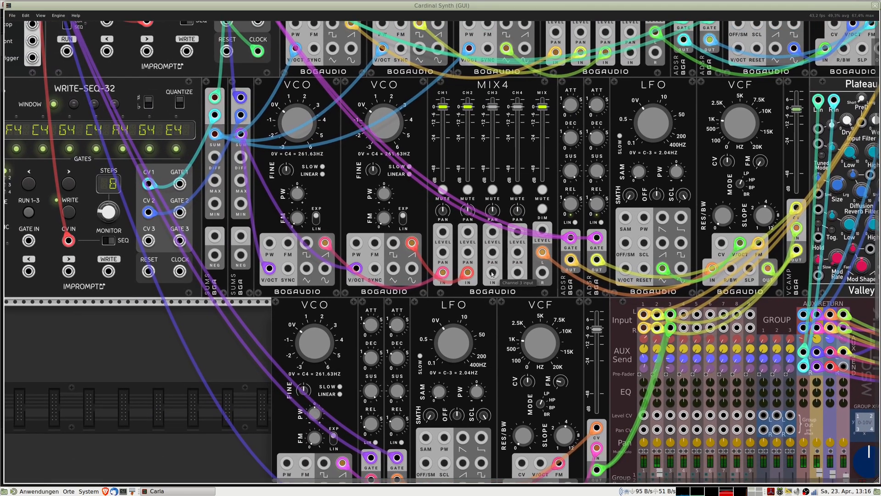
drag(516, 259, 384, 230)
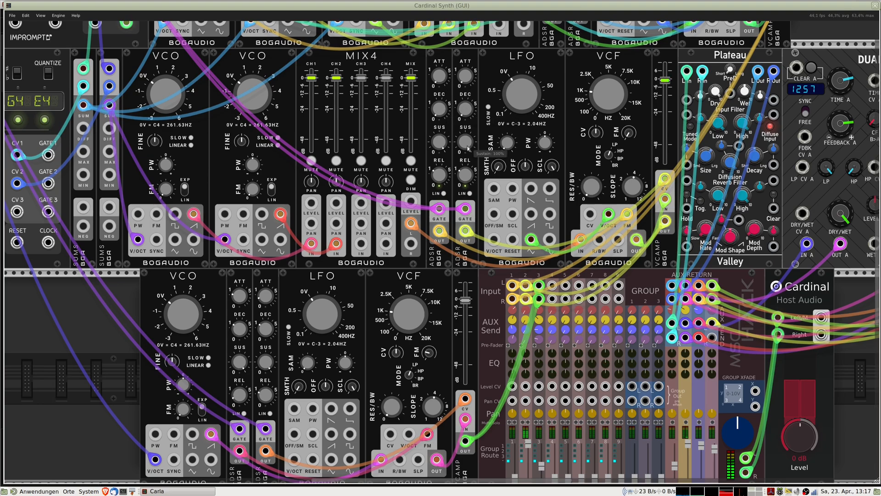
scroll(471, 180, down, 1)
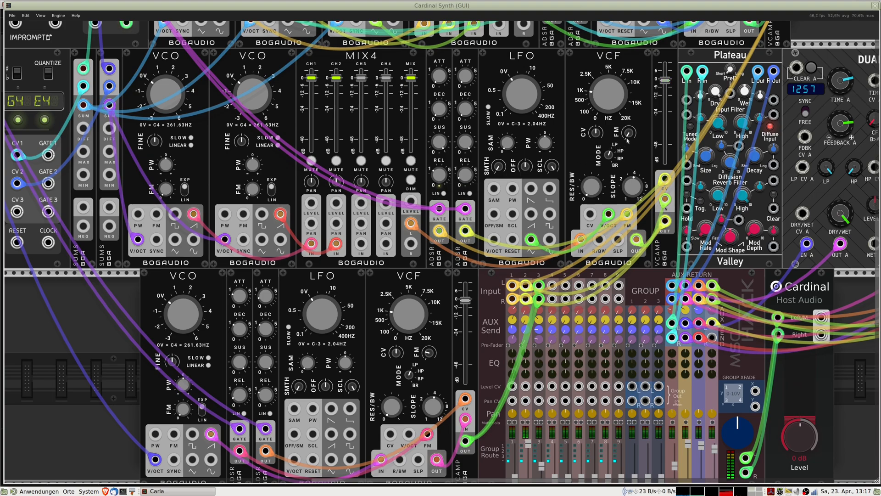
scroll(630, 136, up, 2)
scroll(525, 167, up, 3)
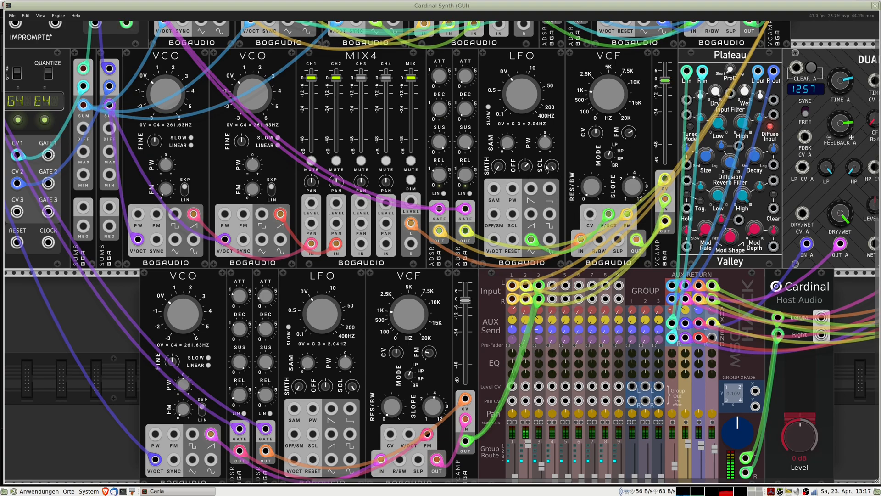
scroll(550, 168, down, 5)
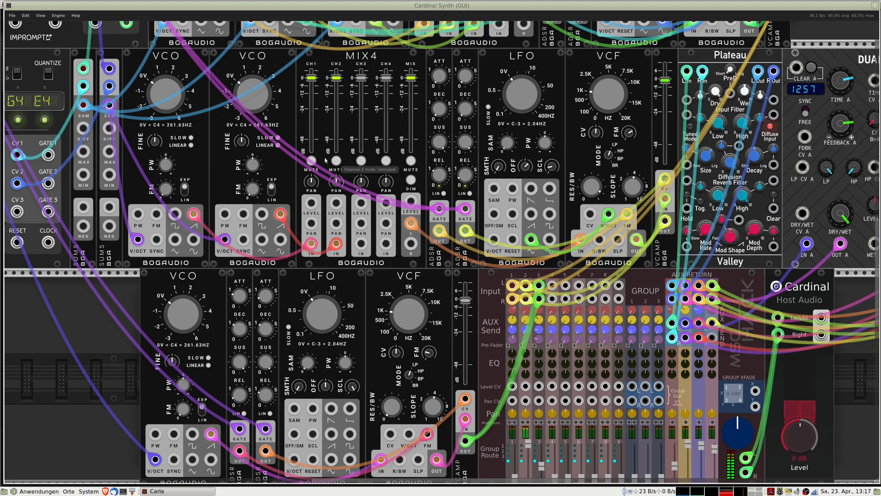
drag(281, 214, 262, 243)
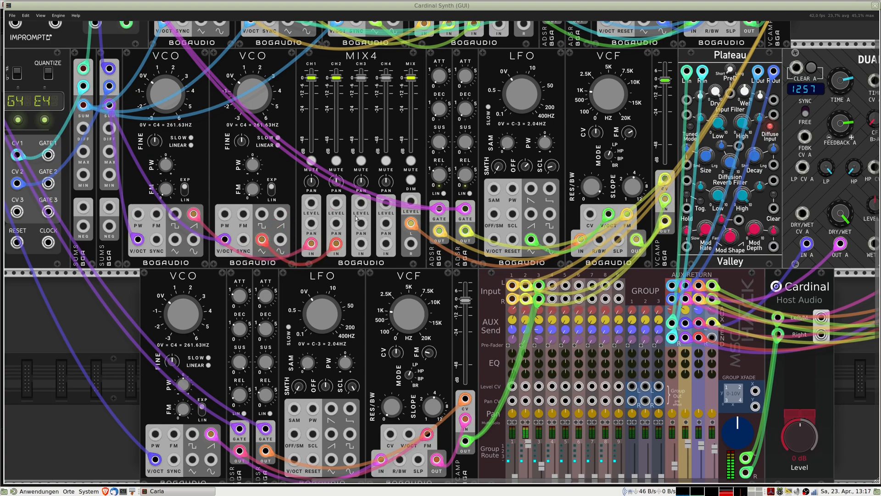
- Adjust the attack of the middle voice's second ADSR
mouse_move(466, 81)
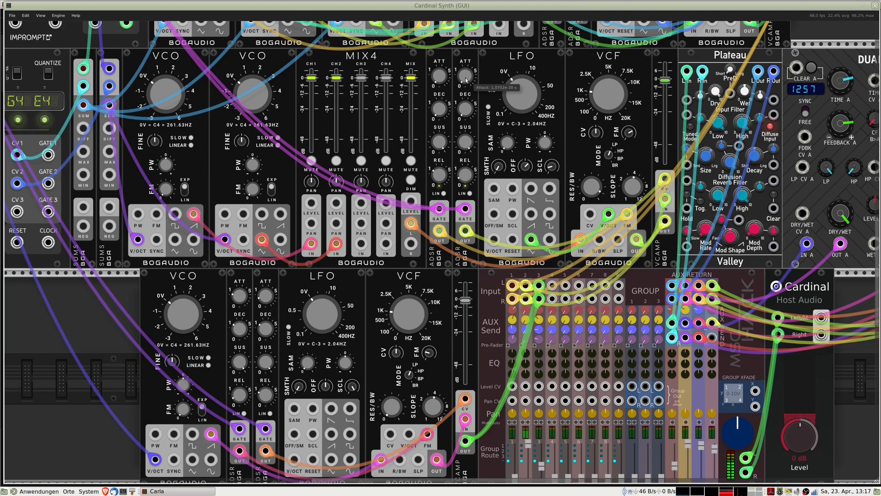
drag(466, 80, 471, 39)
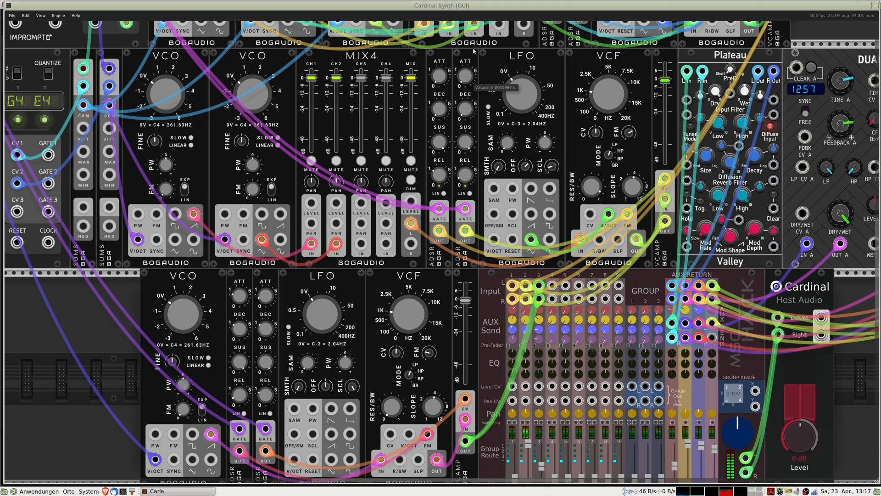
drag(476, 45, 479, 55)
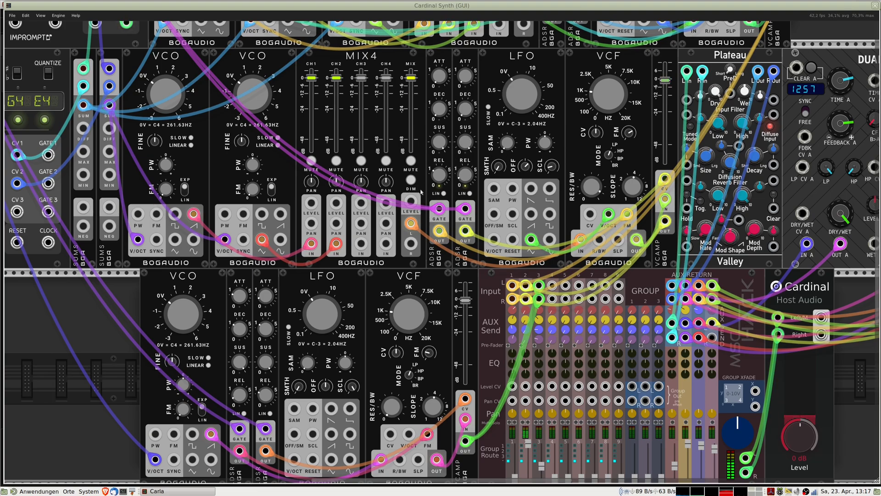
drag(252, 126, 315, 169)
drag(599, 373, 489, 214)
mouse_move(482, 197)
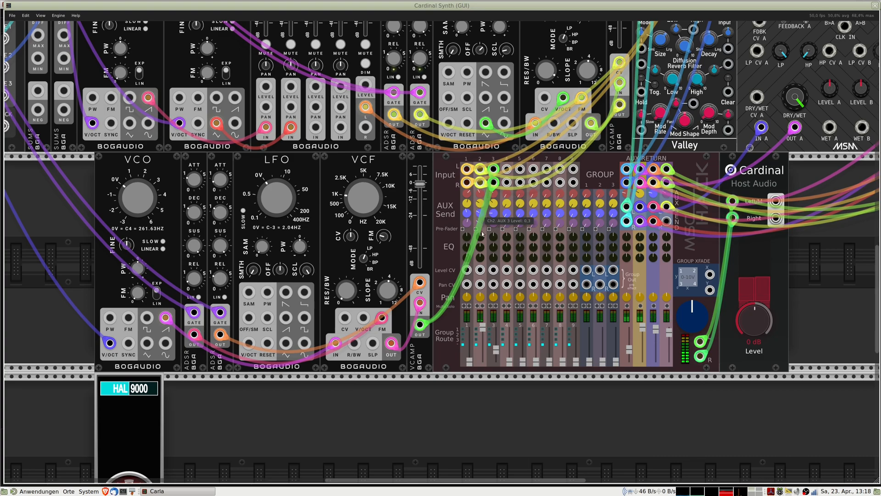
- Write the notes A3, C4, E3 and G3 into steps 1 to 4 of channel 2 on the upper WRITE-SEQ-32
drag(310, 196, 499, 313)
drag(179, 157, 411, 204)
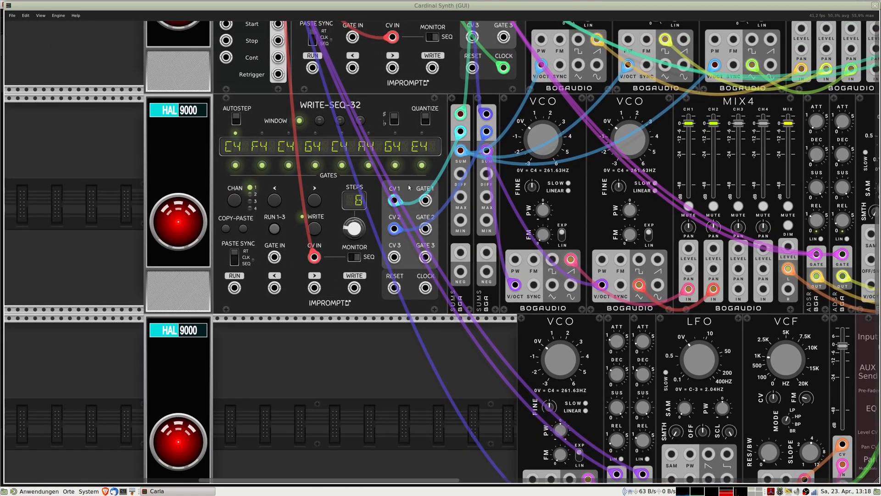
scroll(361, 153, up, 5)
scroll(361, 153, up, 2)
scroll(361, 152, right, 1)
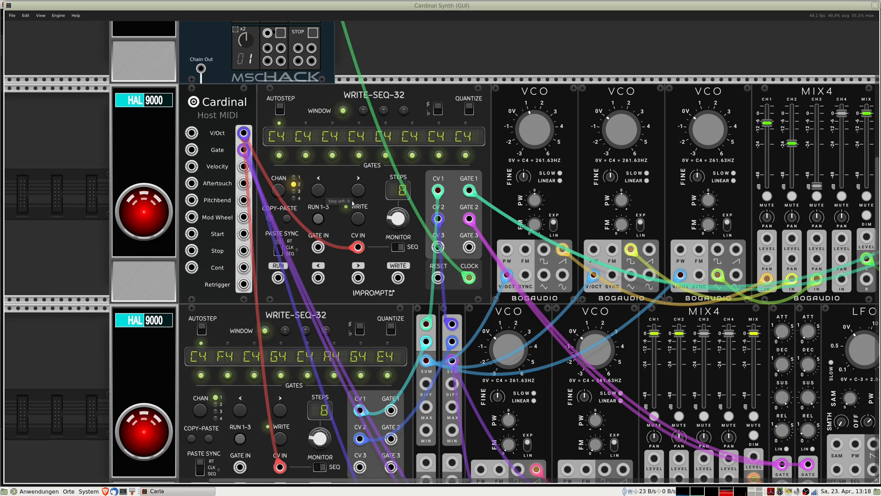
click(358, 219)
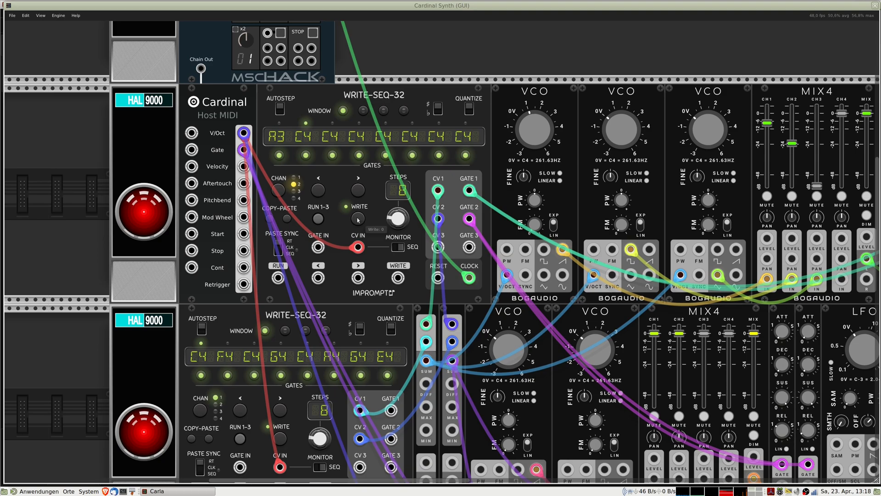
click(359, 219)
click(321, 193)
click(359, 219)
click(358, 217)
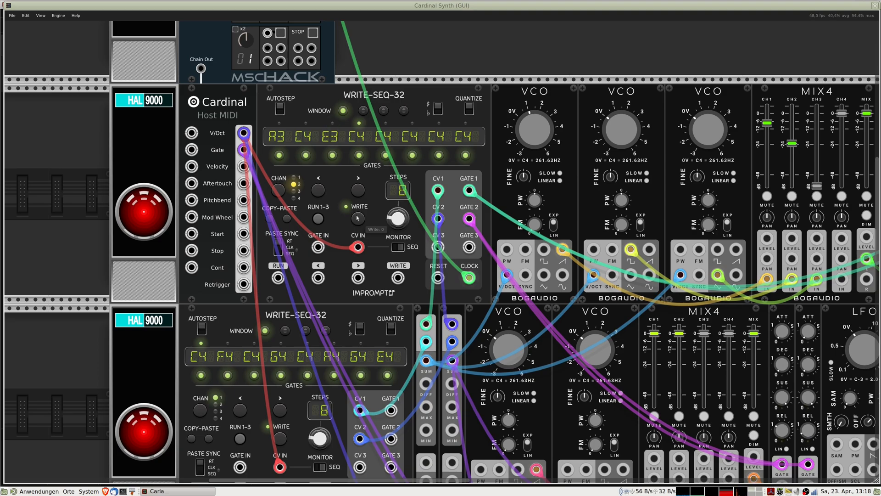
click(357, 217)
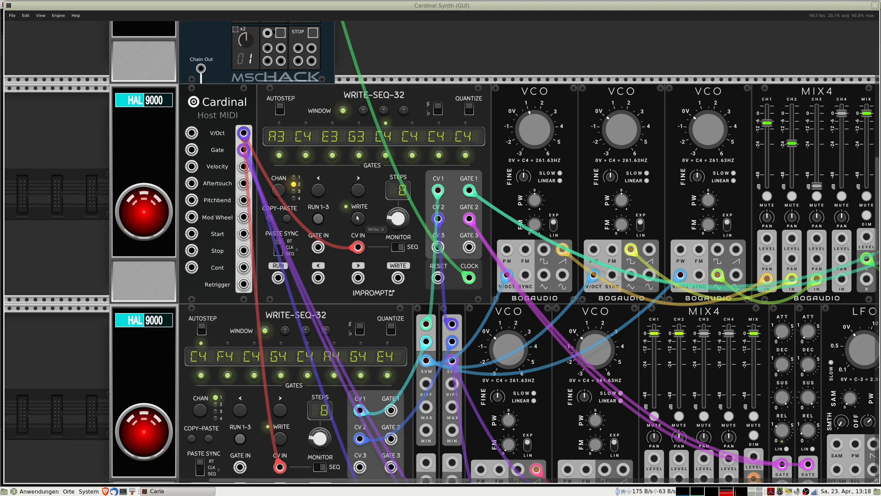
- Write A3, D4, D3 and G3 into steps 5 to 8 of the upper WRITE-SEQ-32's channel 2 and start it running
click(358, 217)
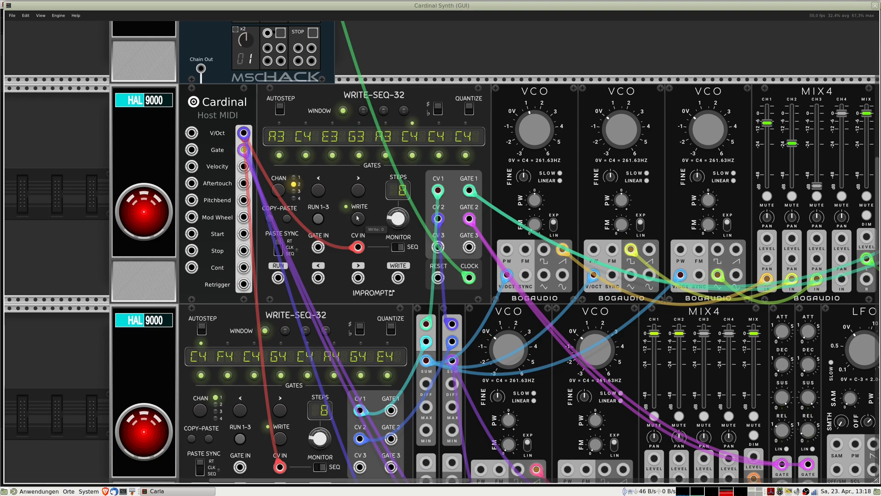
click(357, 217)
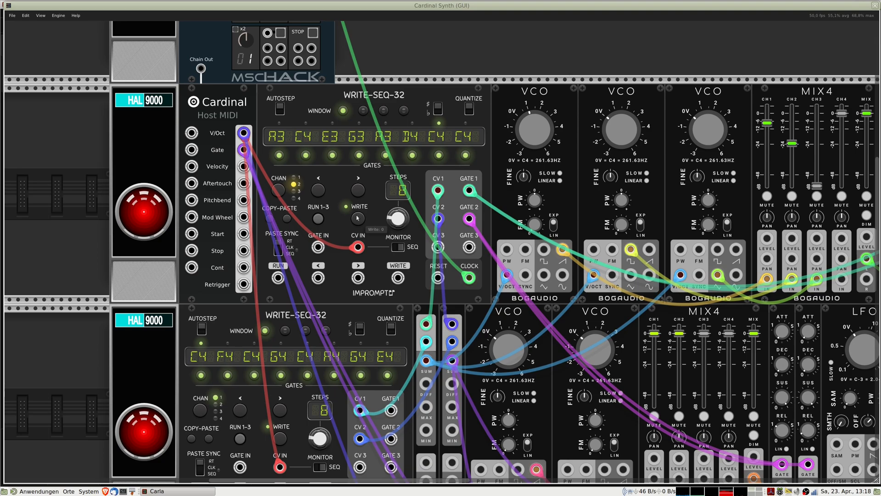
click(357, 218)
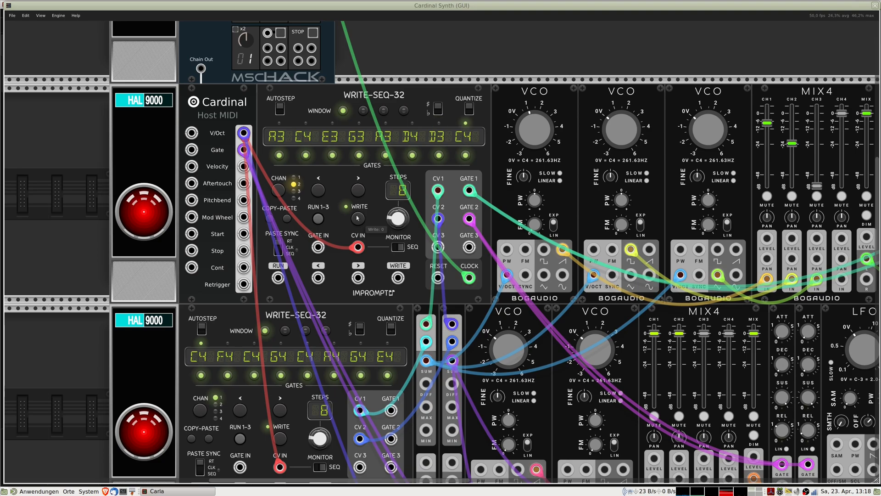
click(358, 217)
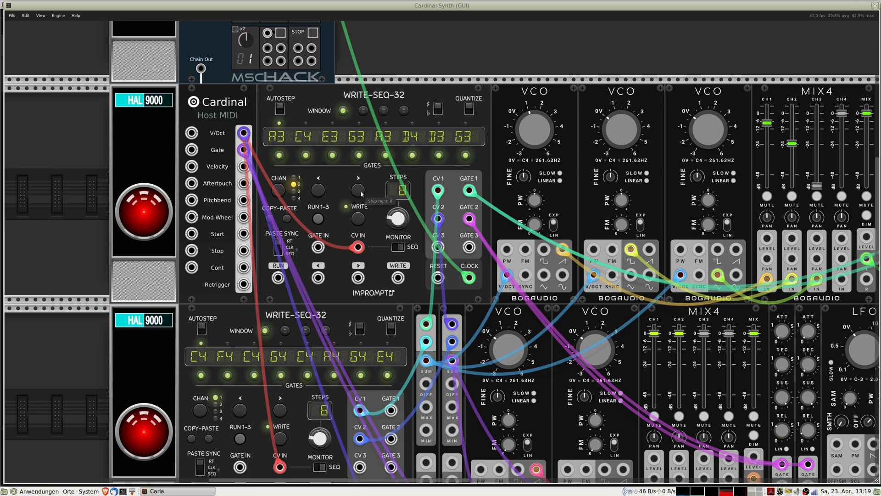
click(321, 220)
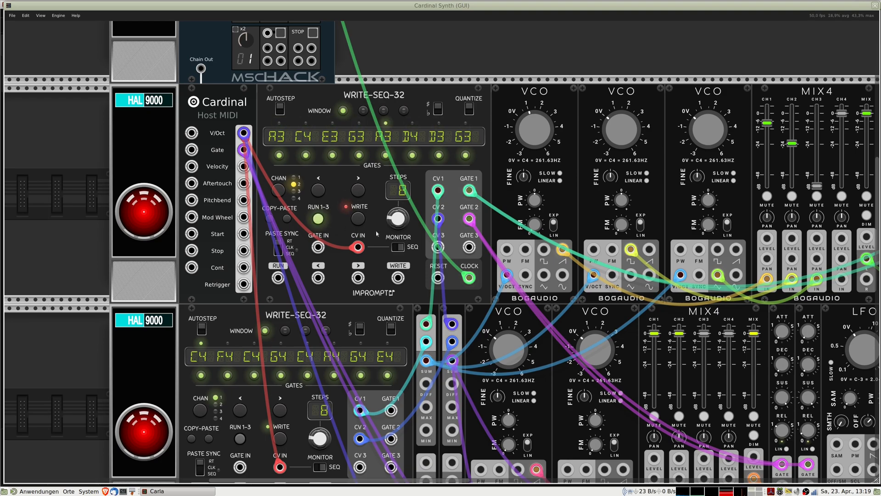
- Adjust the release of the middle voice's second ADSR to about 0.22 s
drag(728, 404, 353, 199)
drag(553, 216, 547, 272)
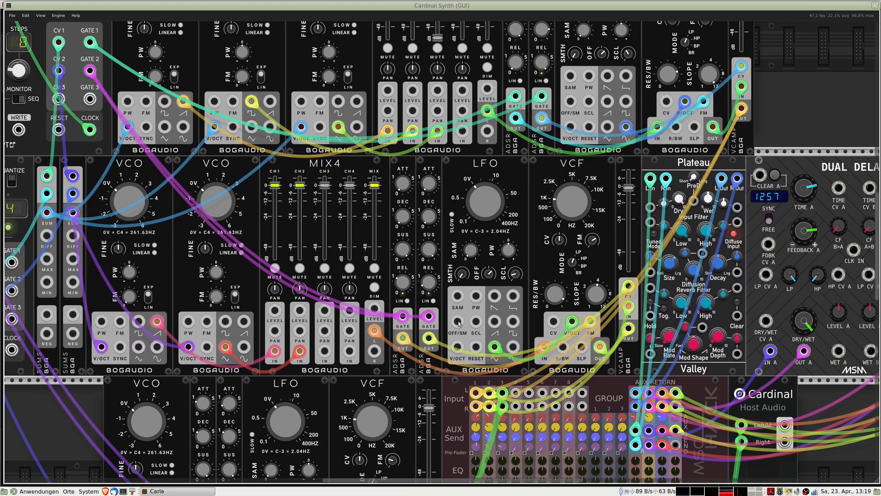
mouse_move(430, 288)
drag(428, 285, 431, 277)
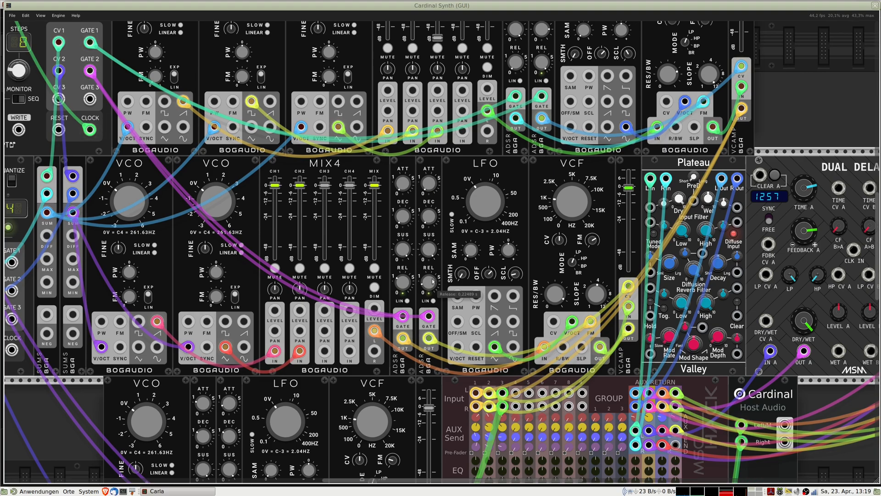
mouse_move(401, 184)
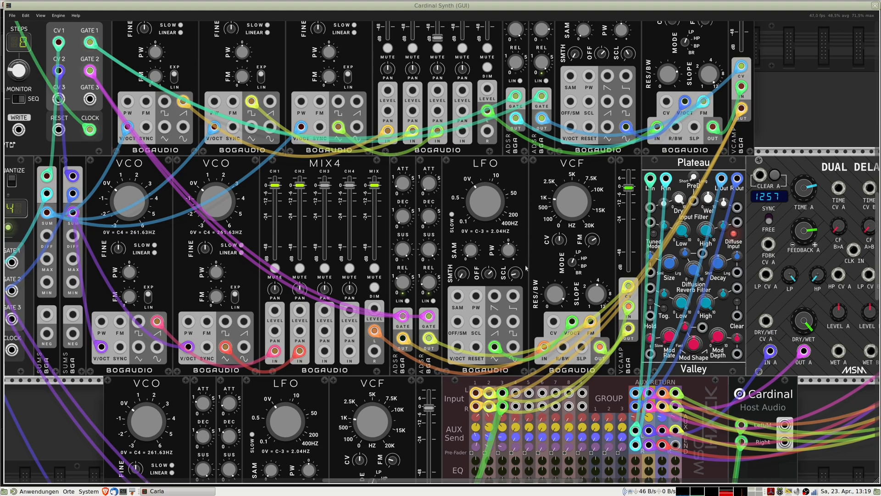
mouse_move(480, 207)
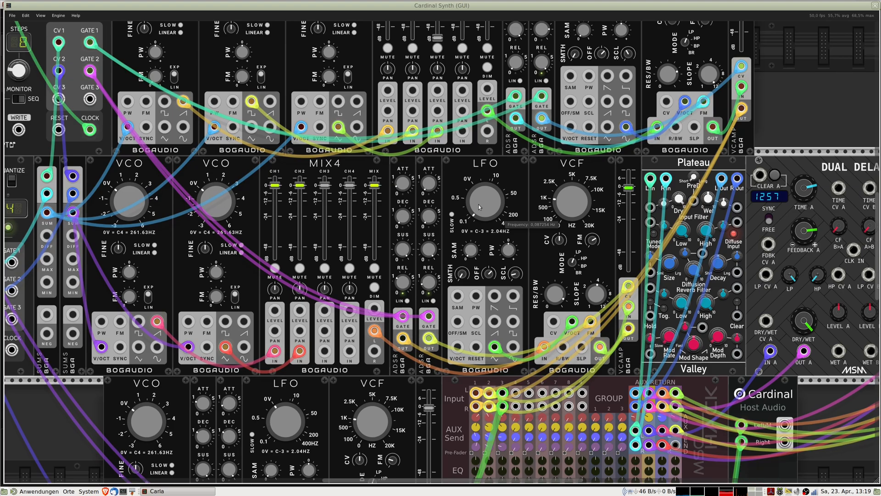
- Raise the channel 1 and channel 3 levels on the main mixer
scroll(445, 251, down, 5)
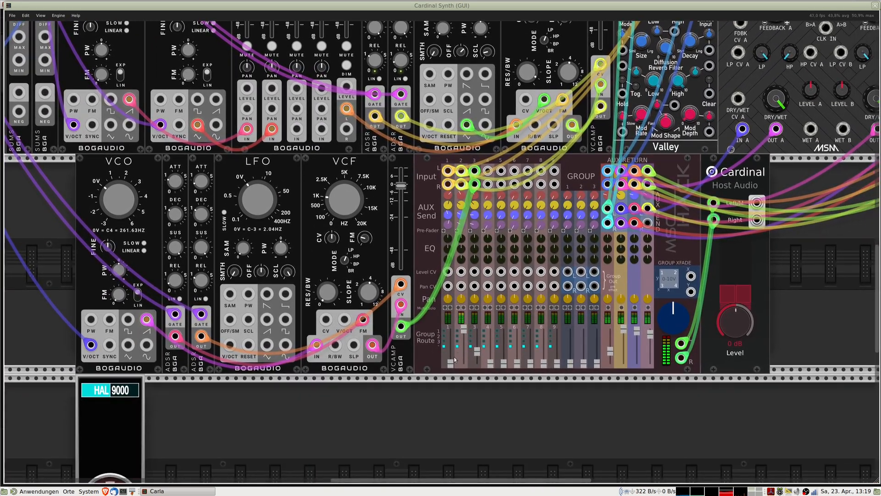
drag(450, 363, 451, 236)
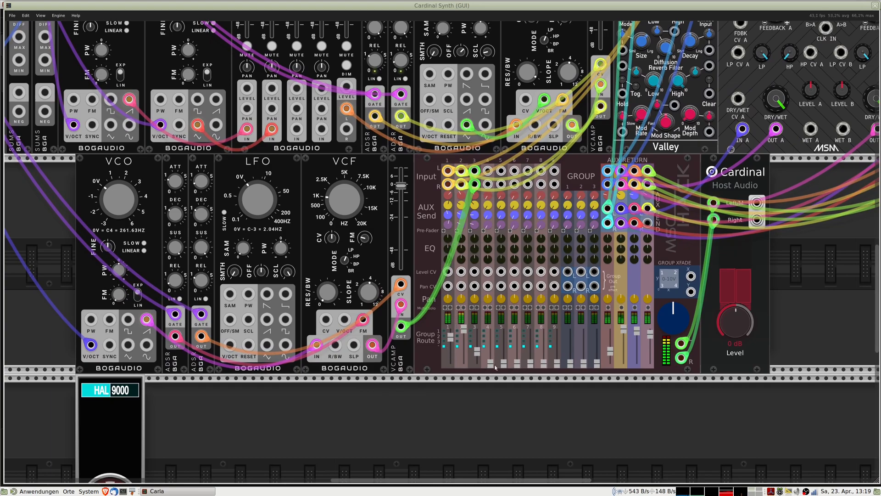
drag(477, 353, 479, 340)
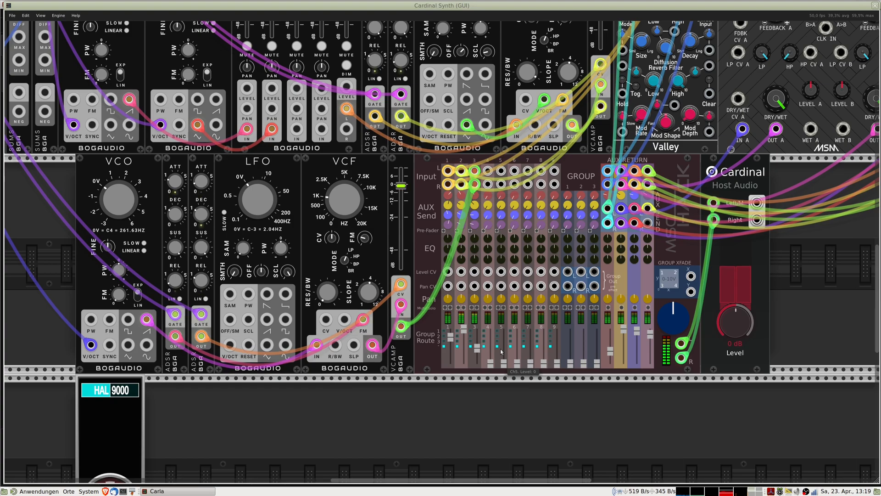
- Stop the master clock and patch its second clock output, divided by 32, to the lower WRITE-SEQ-32's clock input
drag(257, 255, 465, 394)
drag(216, 183, 416, 378)
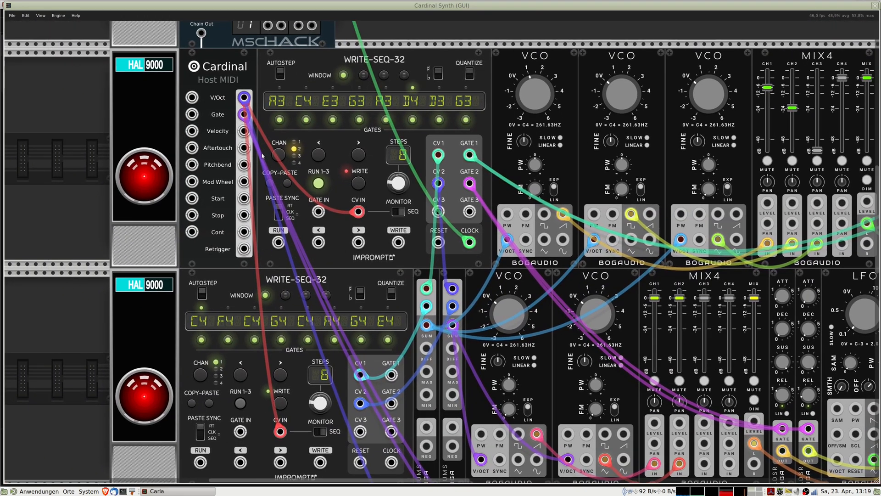
scroll(134, 129, up, 5)
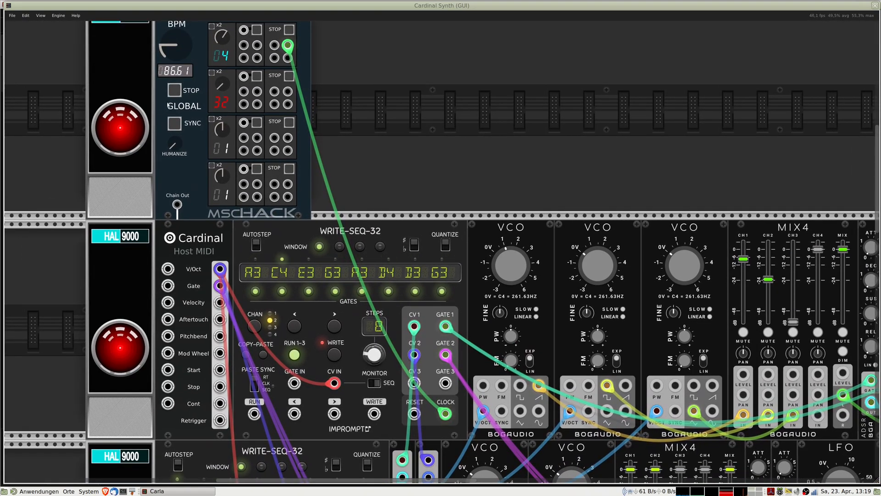
click(174, 90)
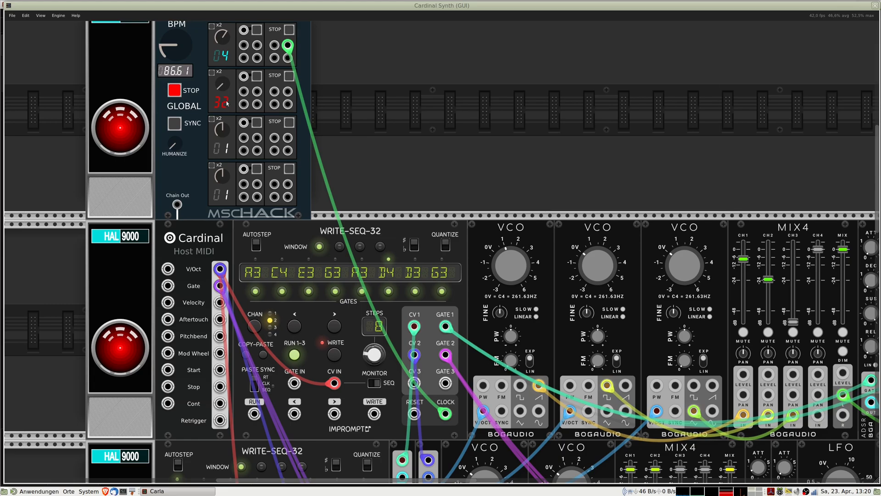
scroll(383, 297, down, 5)
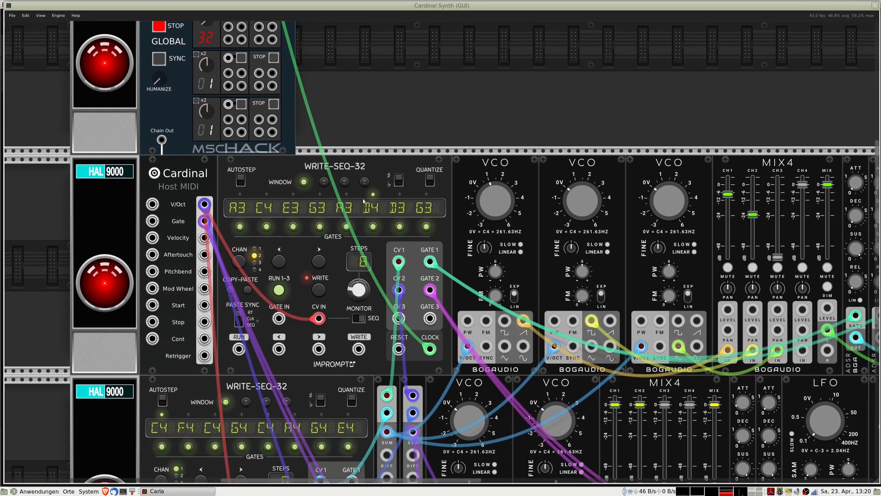
scroll(288, 364, up, 6)
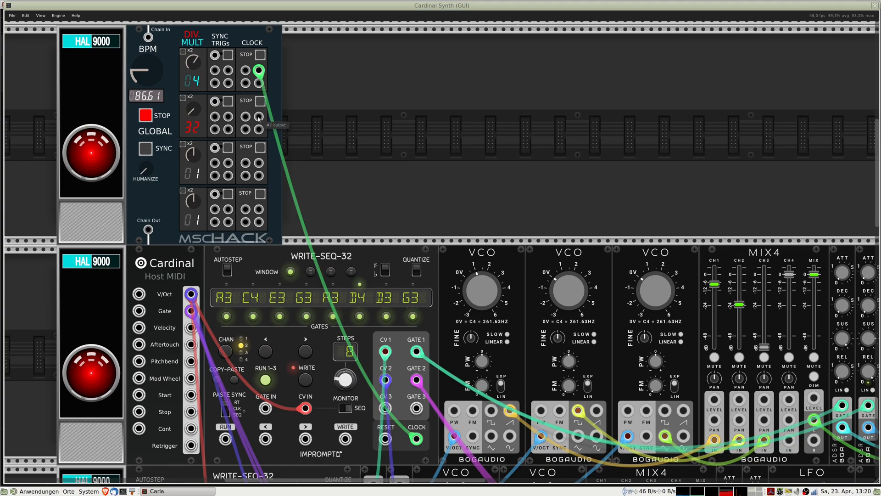
drag(258, 119, 338, 328)
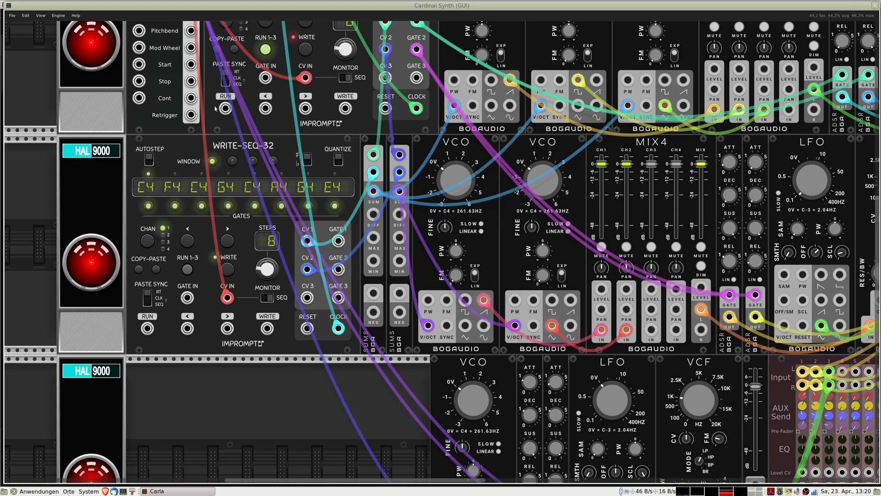
- Rewind the upper WRITE-SEQ-32 to its first step and set both sequencers running
scroll(215, 109, up, 5)
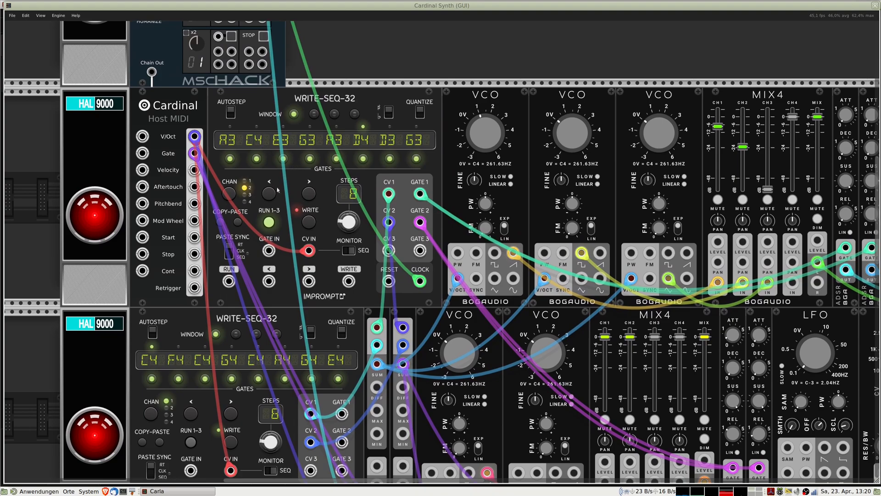
click(270, 195)
click(270, 222)
click(270, 196)
click(270, 196)
click(270, 196)
click(270, 196)
click(270, 196)
click(273, 224)
scroll(275, 211, down, 5)
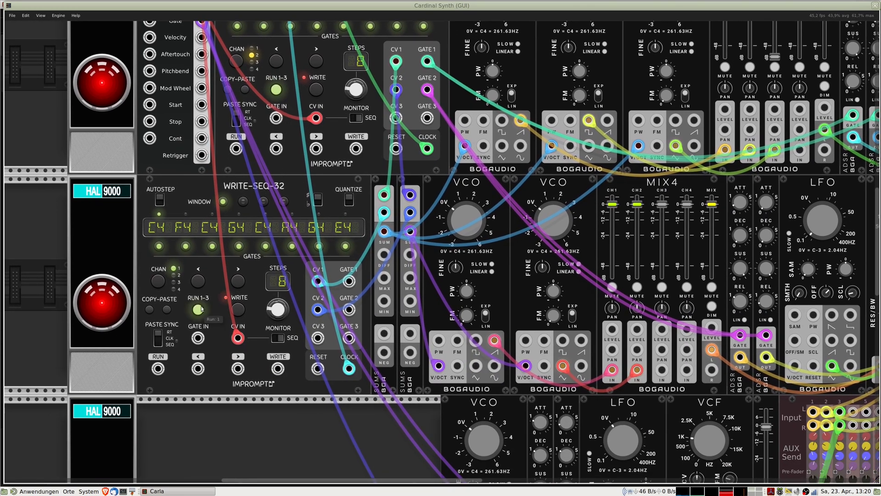
- Restart the master clock to play both sequences together
scroll(207, 313, up, 11)
scroll(301, 224, left, 4)
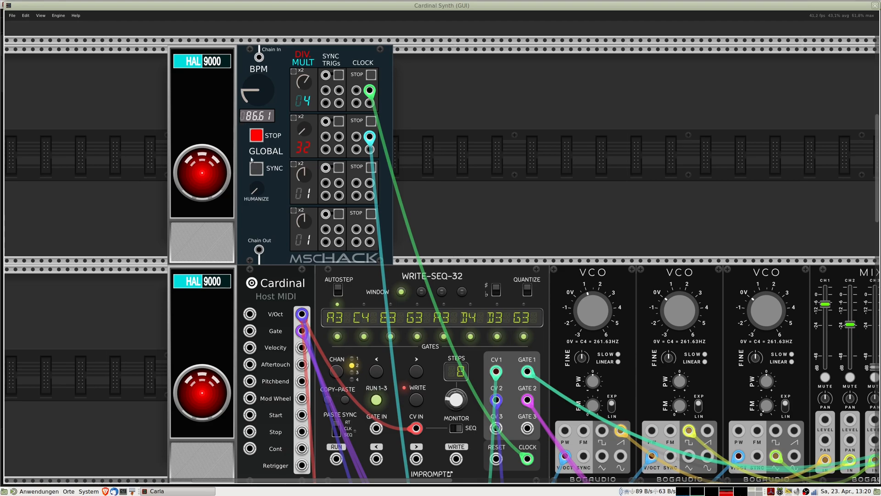
click(255, 136)
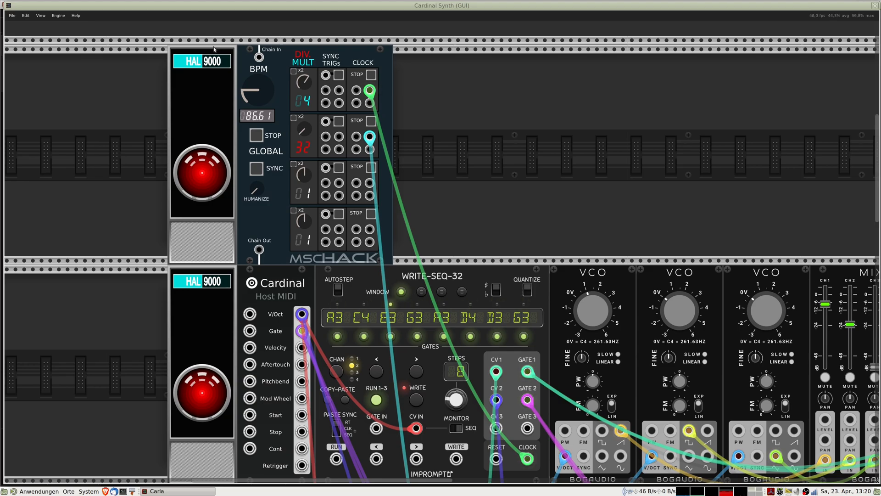
- Stop the master clock and switch off run mode on both WRITE-SEQ-32 sequencers
mouse_move(1, 2)
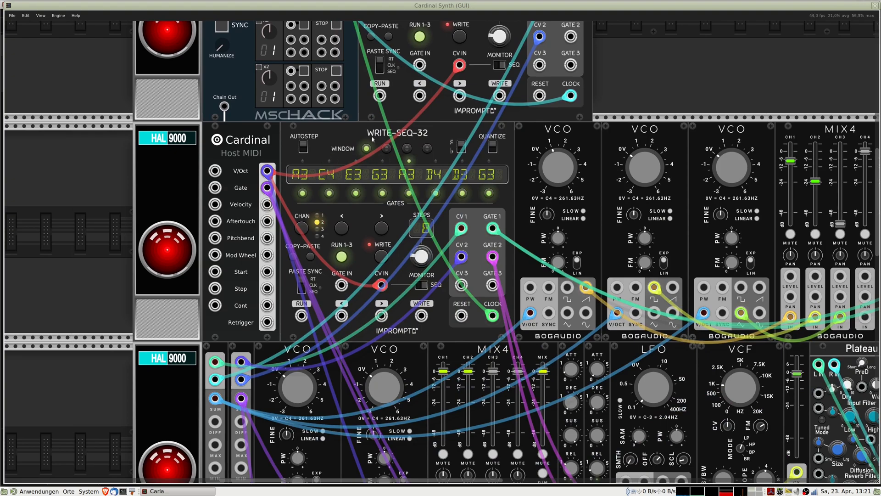
scroll(366, 304, up, 2)
drag(365, 303, 364, 305)
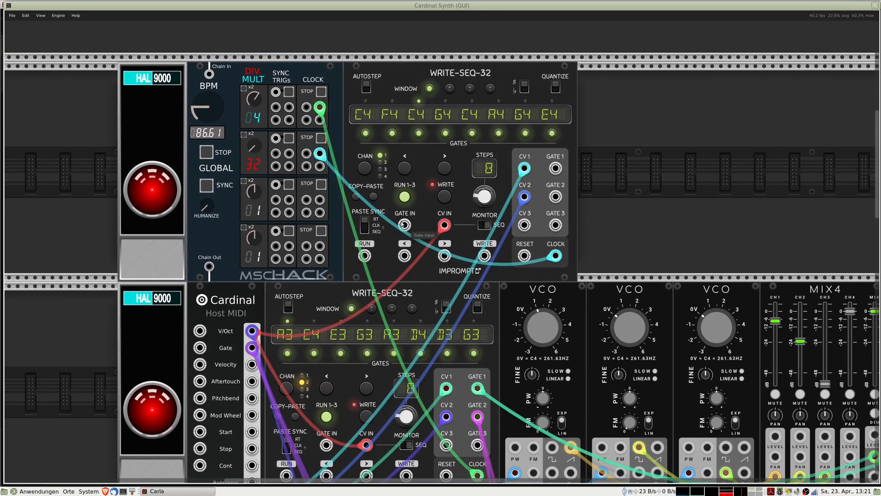
click(207, 152)
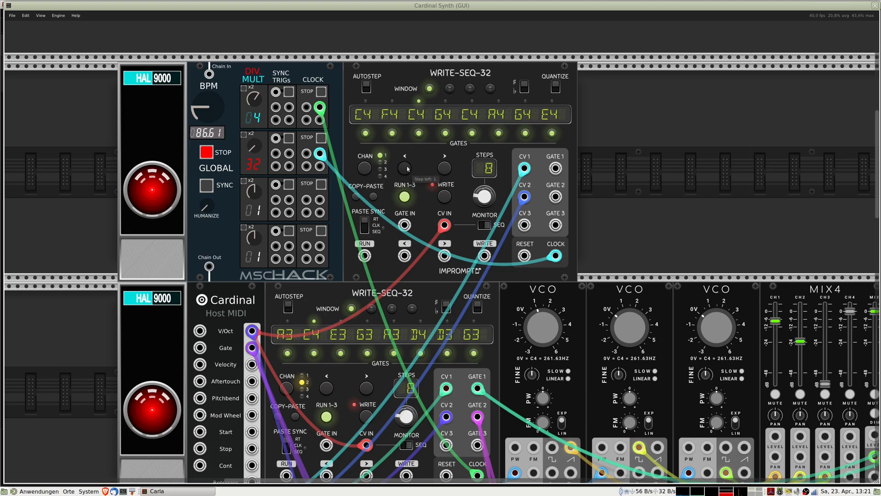
click(406, 197)
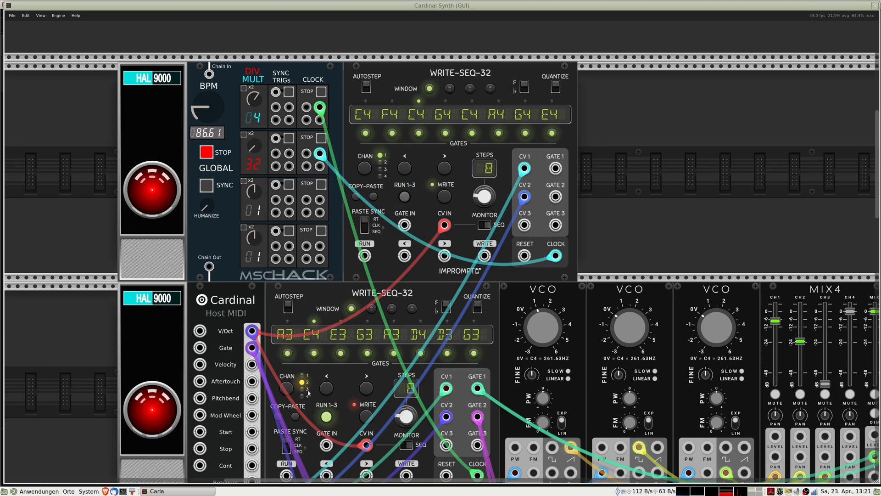
click(326, 417)
- Rewind both WRITE-SEQ-32 sequencers to their first step and set the one beside the clock running
click(405, 168)
click(405, 168)
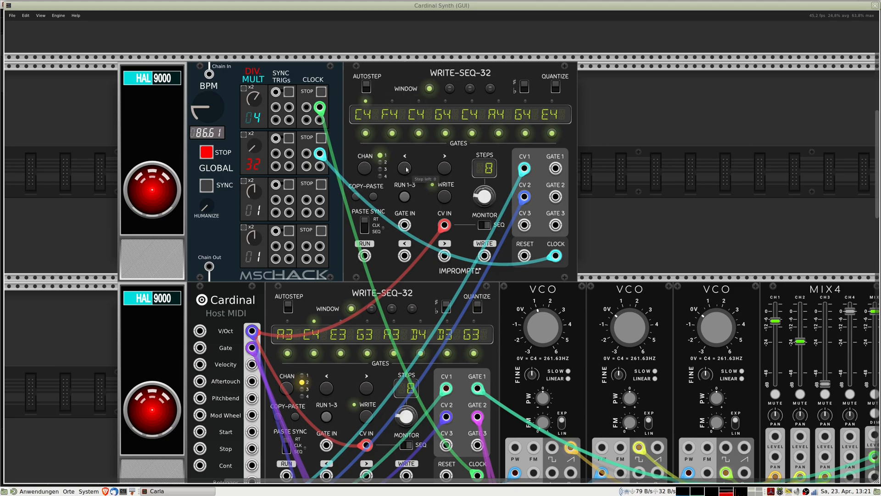
click(327, 389)
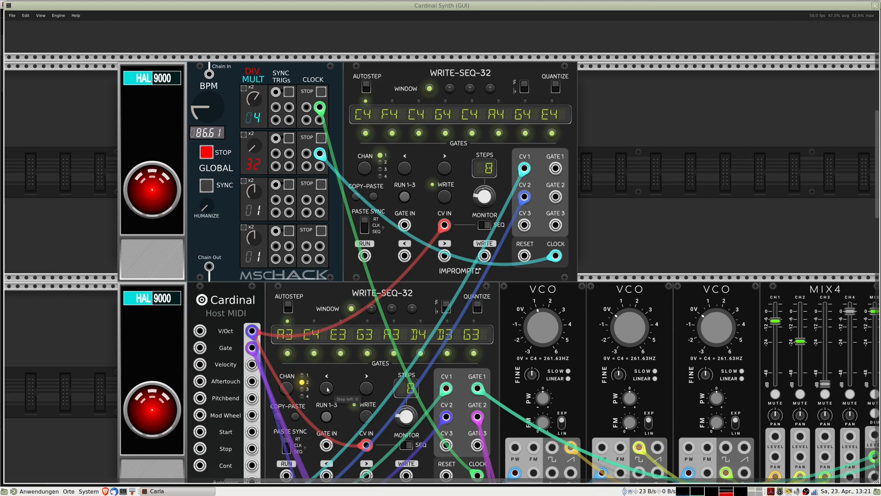
click(405, 196)
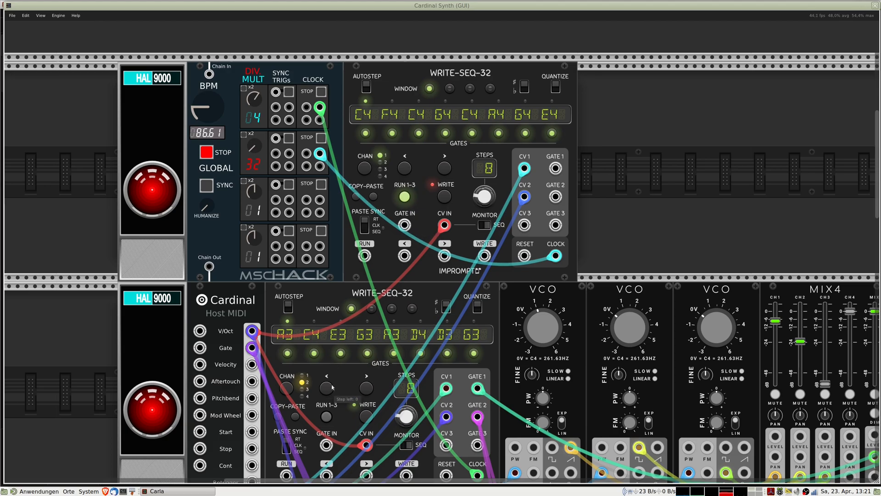
- Set the WRITE-SEQ-32 beside Host MIDI running and start the master clock to play both sequences
click(329, 415)
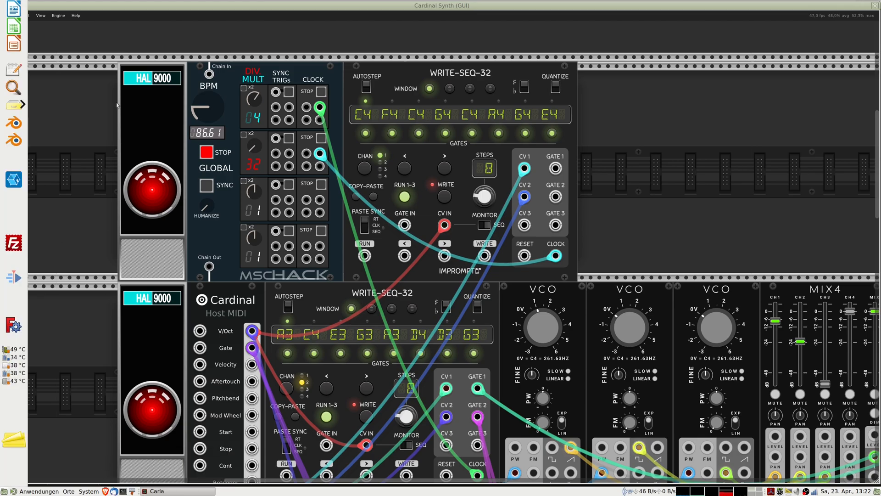
click(208, 153)
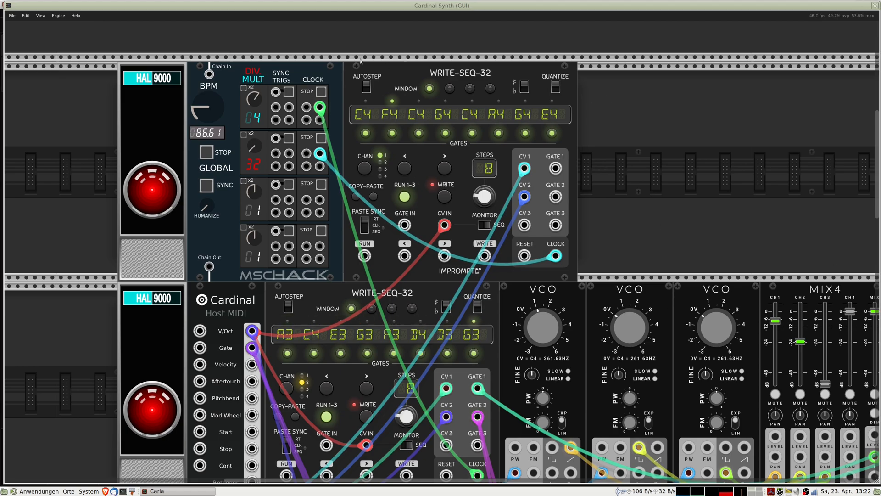
- Stop the master clock and turn run mode off on both WRITE-SEQ-32 sequencers
click(208, 152)
click(405, 201)
click(329, 416)
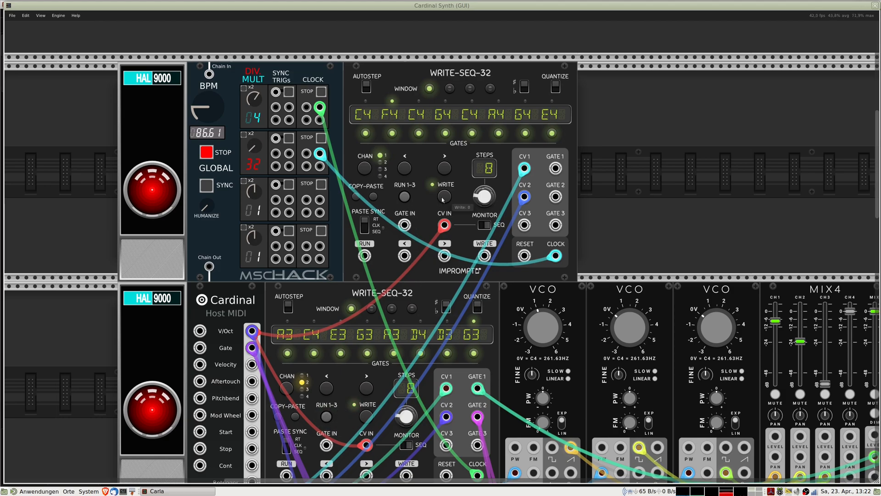
- Rewind both WRITE-SEQ-32 sequencers to their first step
click(404, 169)
click(326, 388)
click(327, 388)
click(326, 388)
click(327, 388)
click(326, 388)
click(326, 389)
click(333, 389)
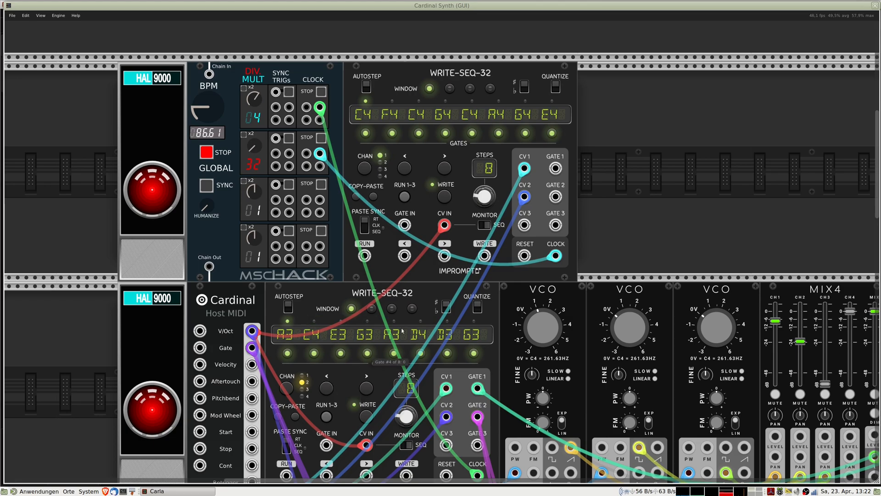
- Step the WRITE-SEQ-32 beside the clock forward to its third step and back to the first
click(443, 186)
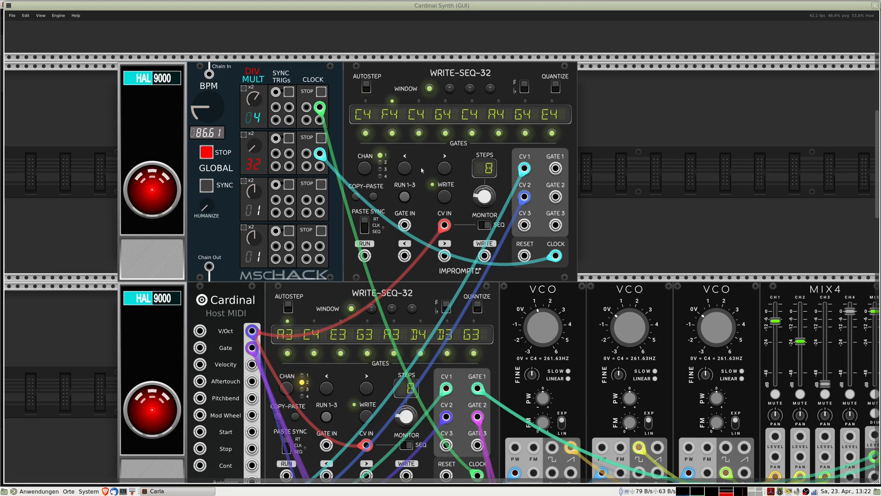
click(405, 169)
click(444, 168)
click(444, 168)
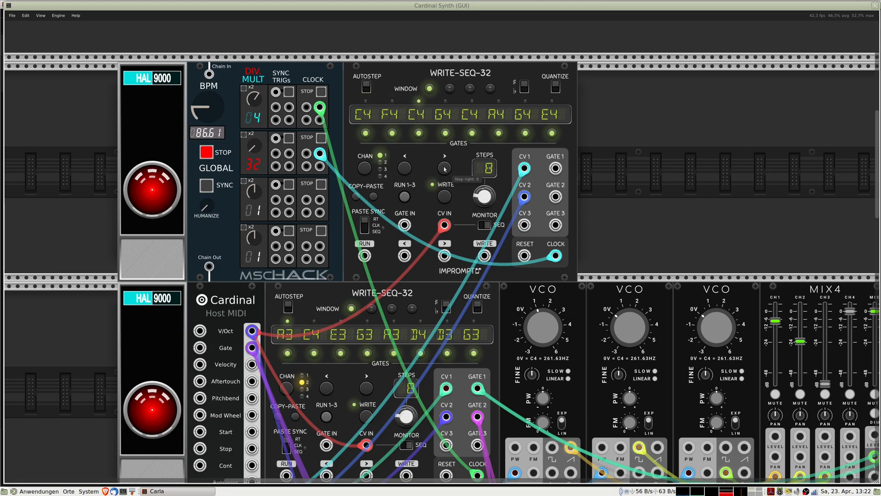
click(409, 172)
click(409, 170)
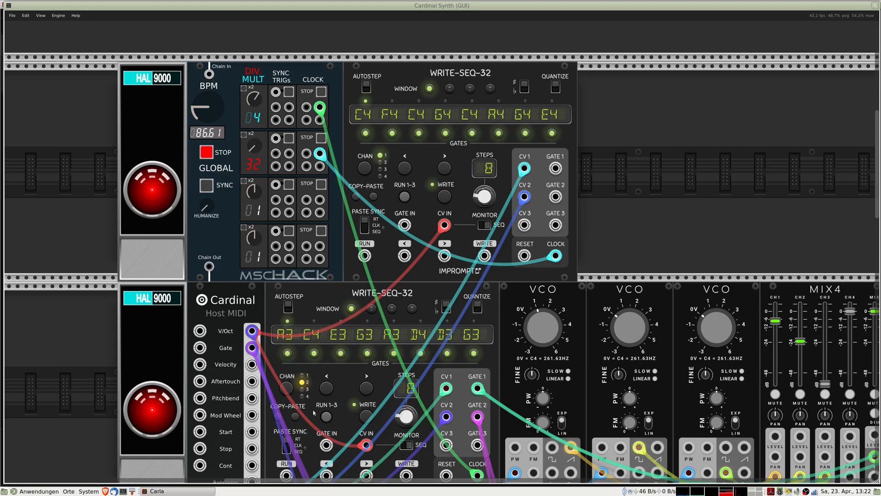
- Set both WRITE-SEQ-32 sequencers running and start the master clock so they play together from their first steps
drag(321, 412, 366, 385)
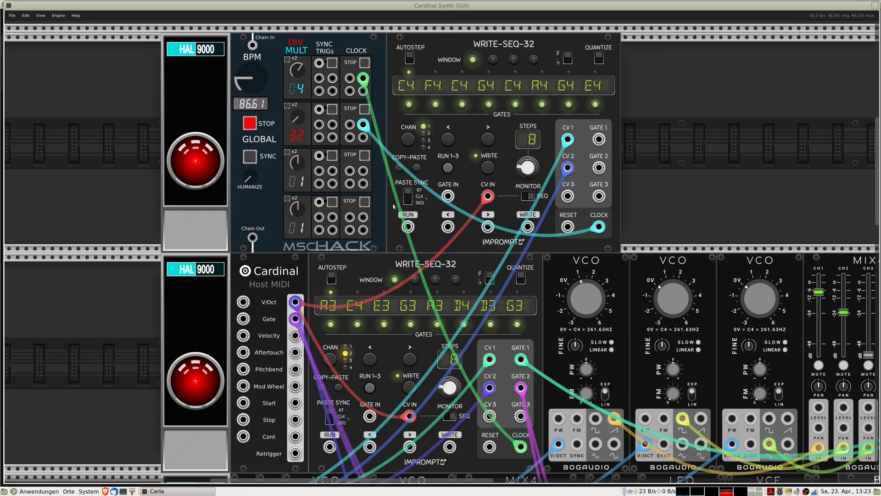
click(447, 168)
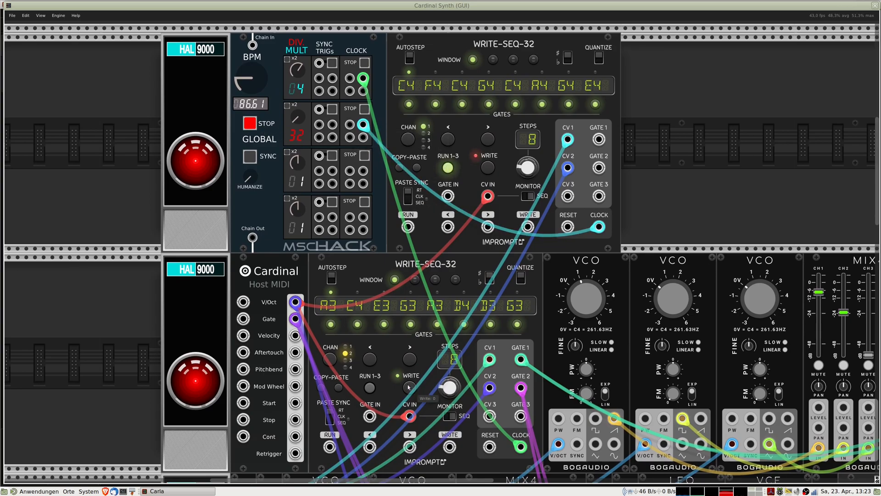
click(370, 388)
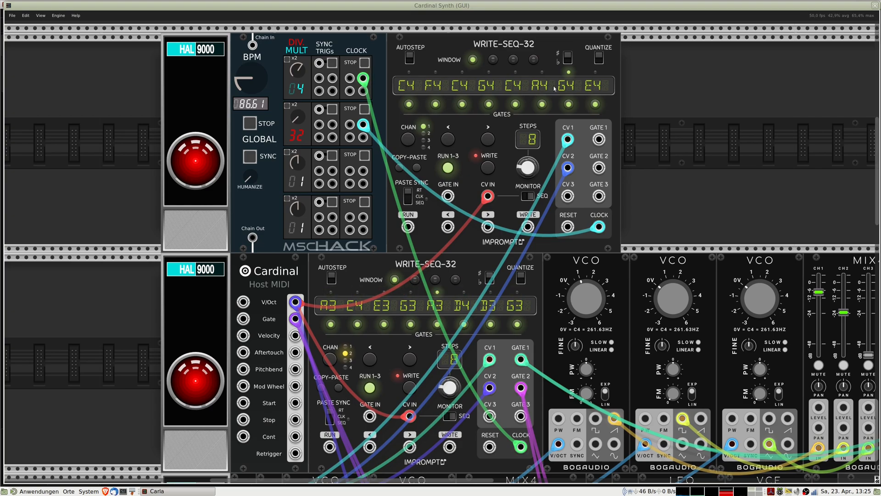
- Move the lone HAL 9000 panel from below the patch into the fourth row, directly beside that row's existing HAL 9000 panel
scroll(709, 143, down, 5)
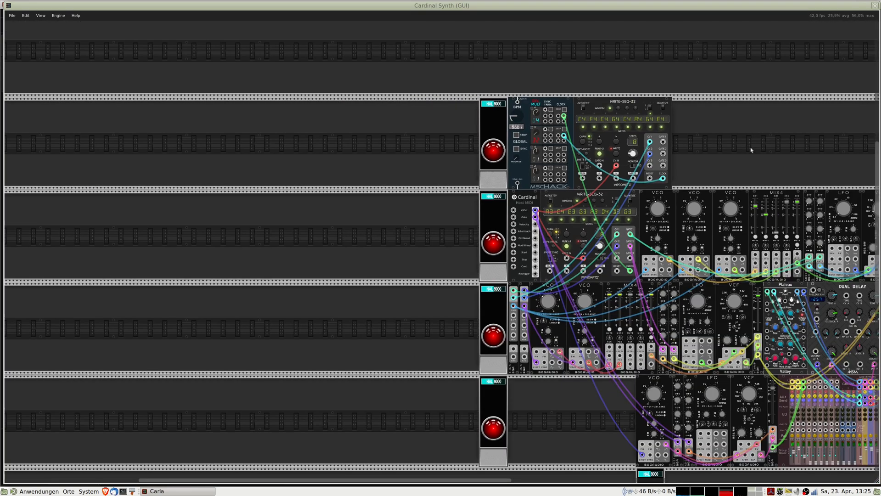
scroll(465, 100, up, 2)
drag(466, 101, 431, 110)
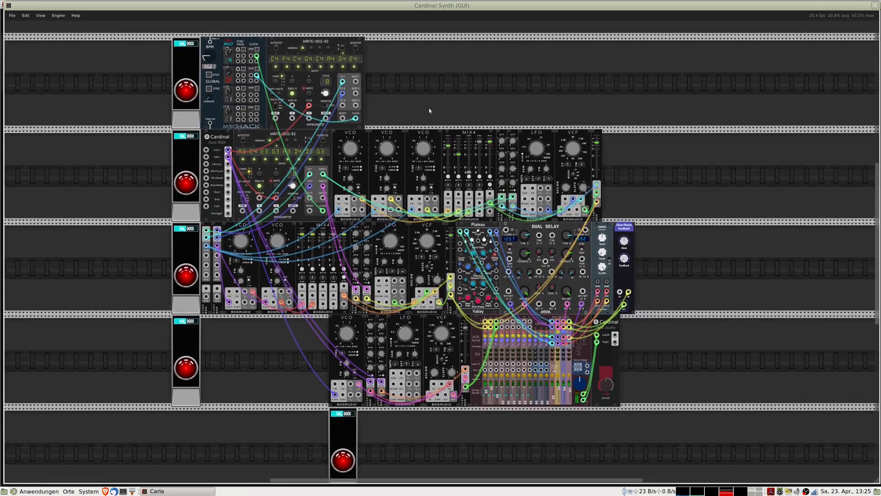
drag(338, 418, 201, 392)
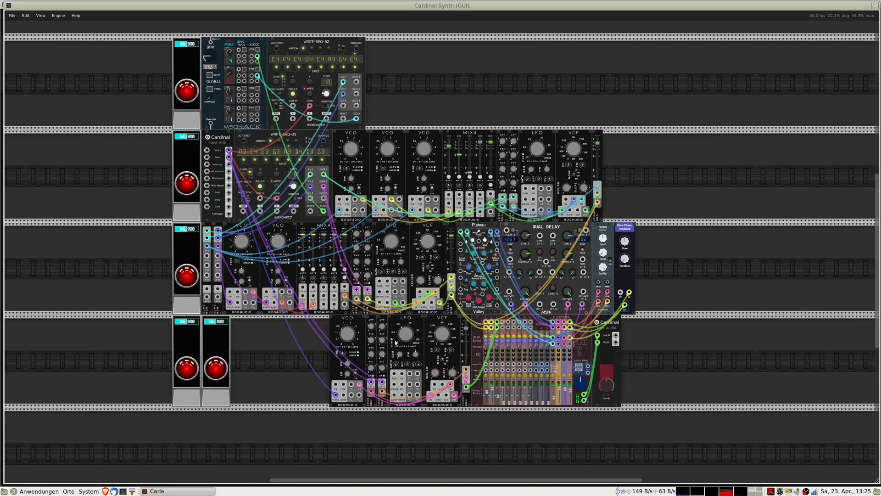
mouse_move(402, 339)
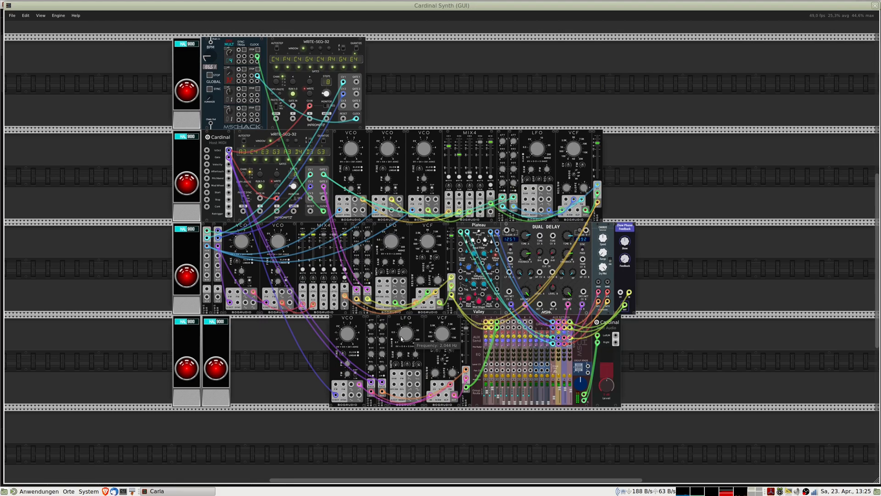